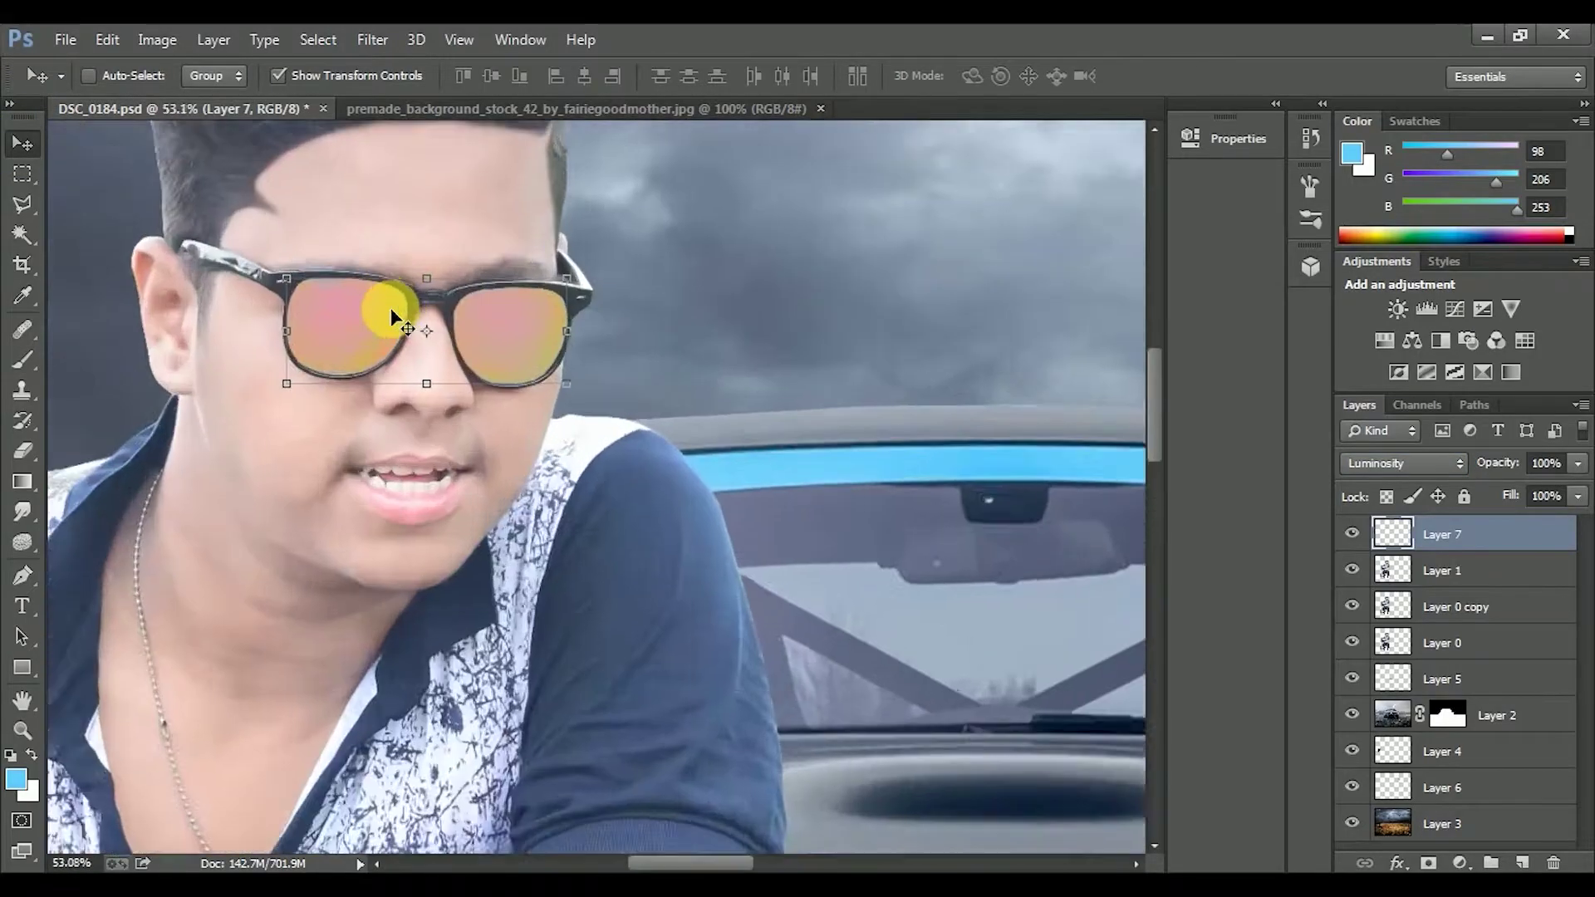
- Fit the composite on screen and load Layer 1's outline of the man as a selection
key("ctrl+0")
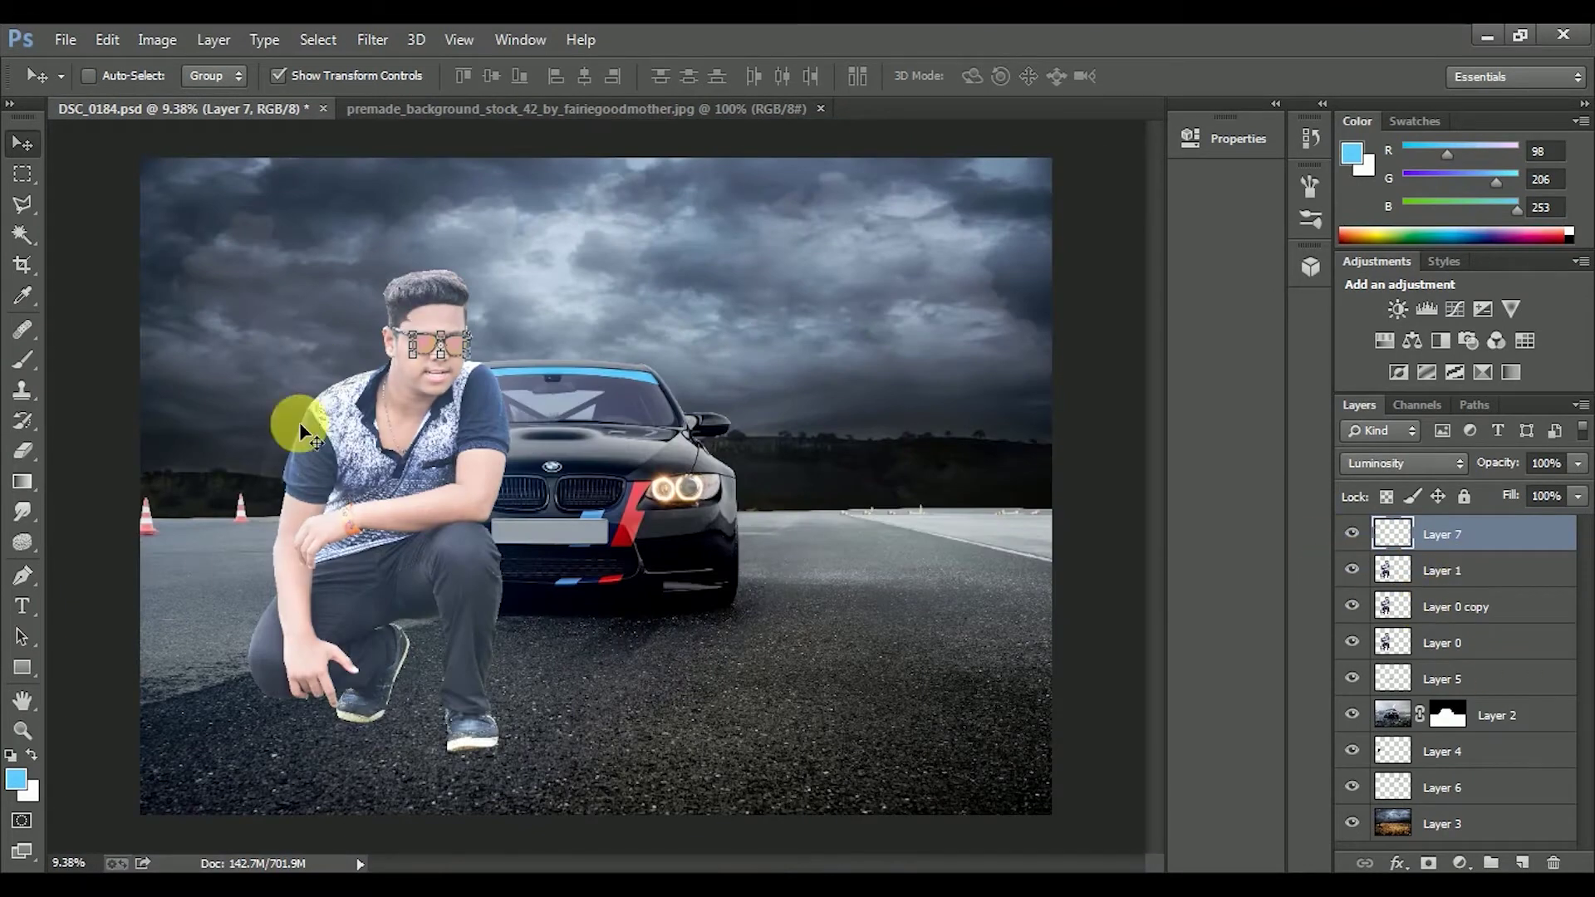
scroll(282, 466, "up", 2)
scroll(268, 496, "up", 2)
left_click(1392, 570, "ctrl")
scroll(740, 421, "down", 3)
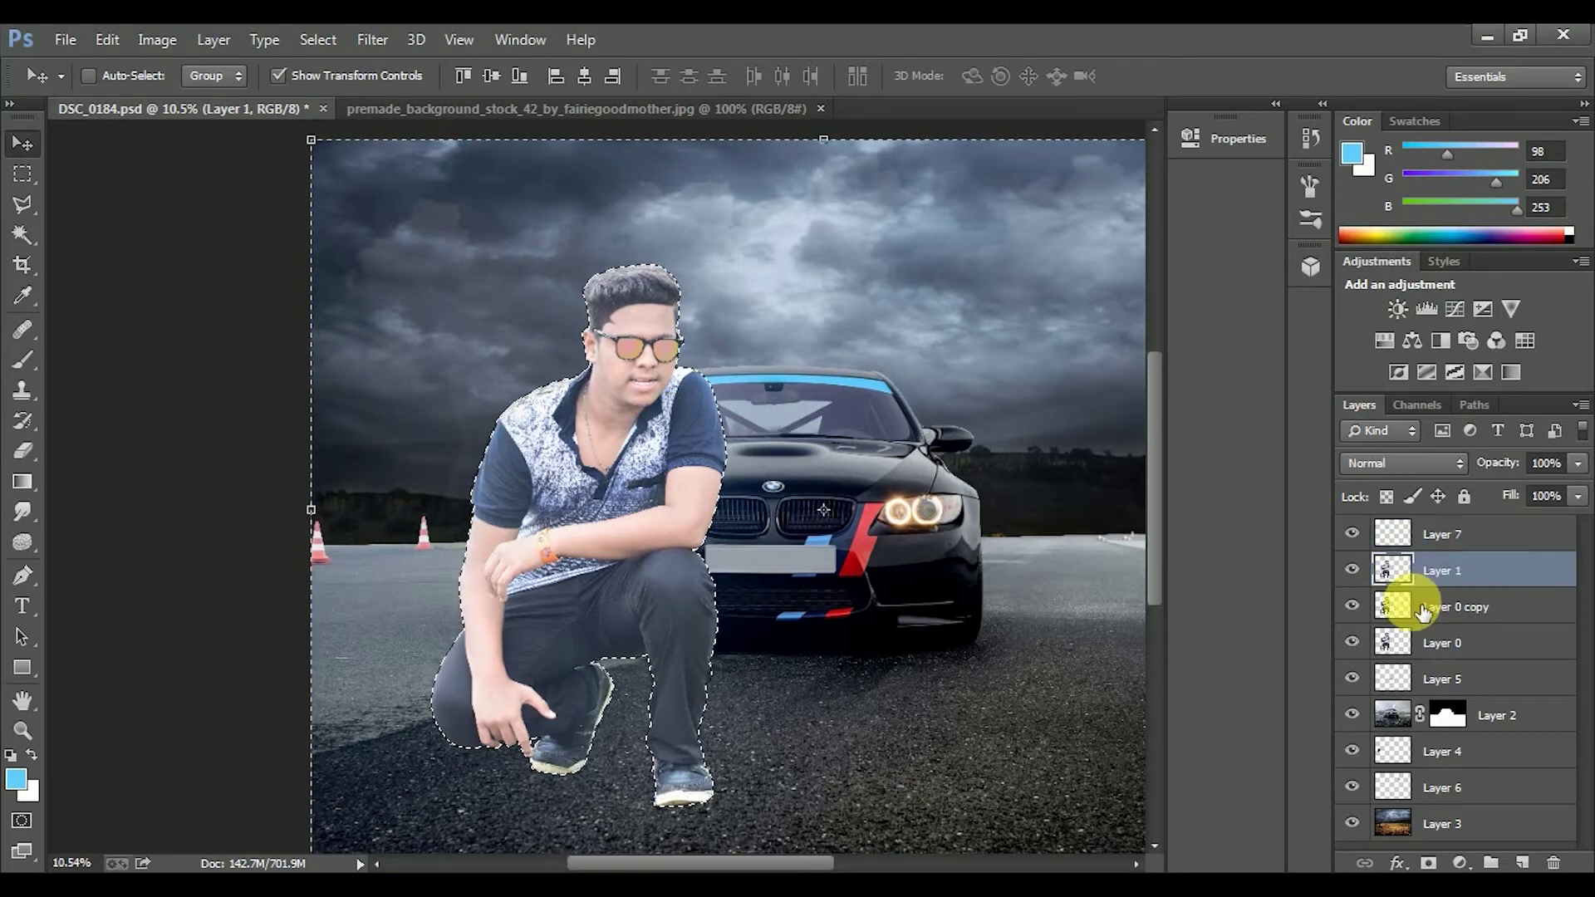
- Make the sunglasses layer active again and clear the selection
left_click(1404, 646)
left_click(1392, 534)
key("ctrl+d")
scroll(652, 327, "down", 1)
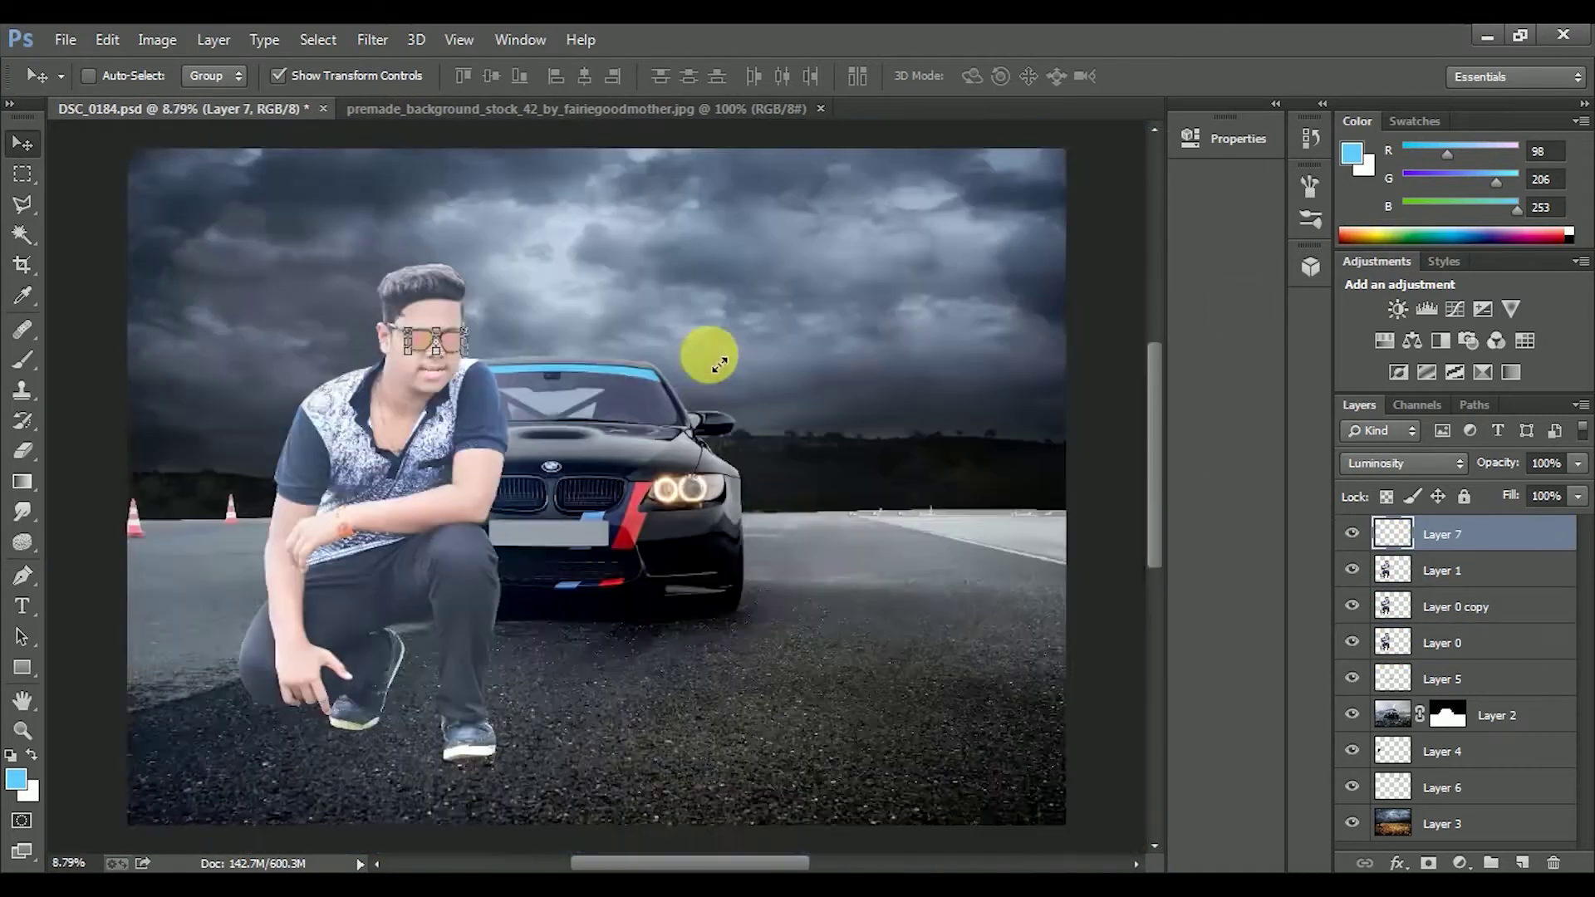
scroll(516, 402, "up", 3)
scroll(509, 366, "down", 1)
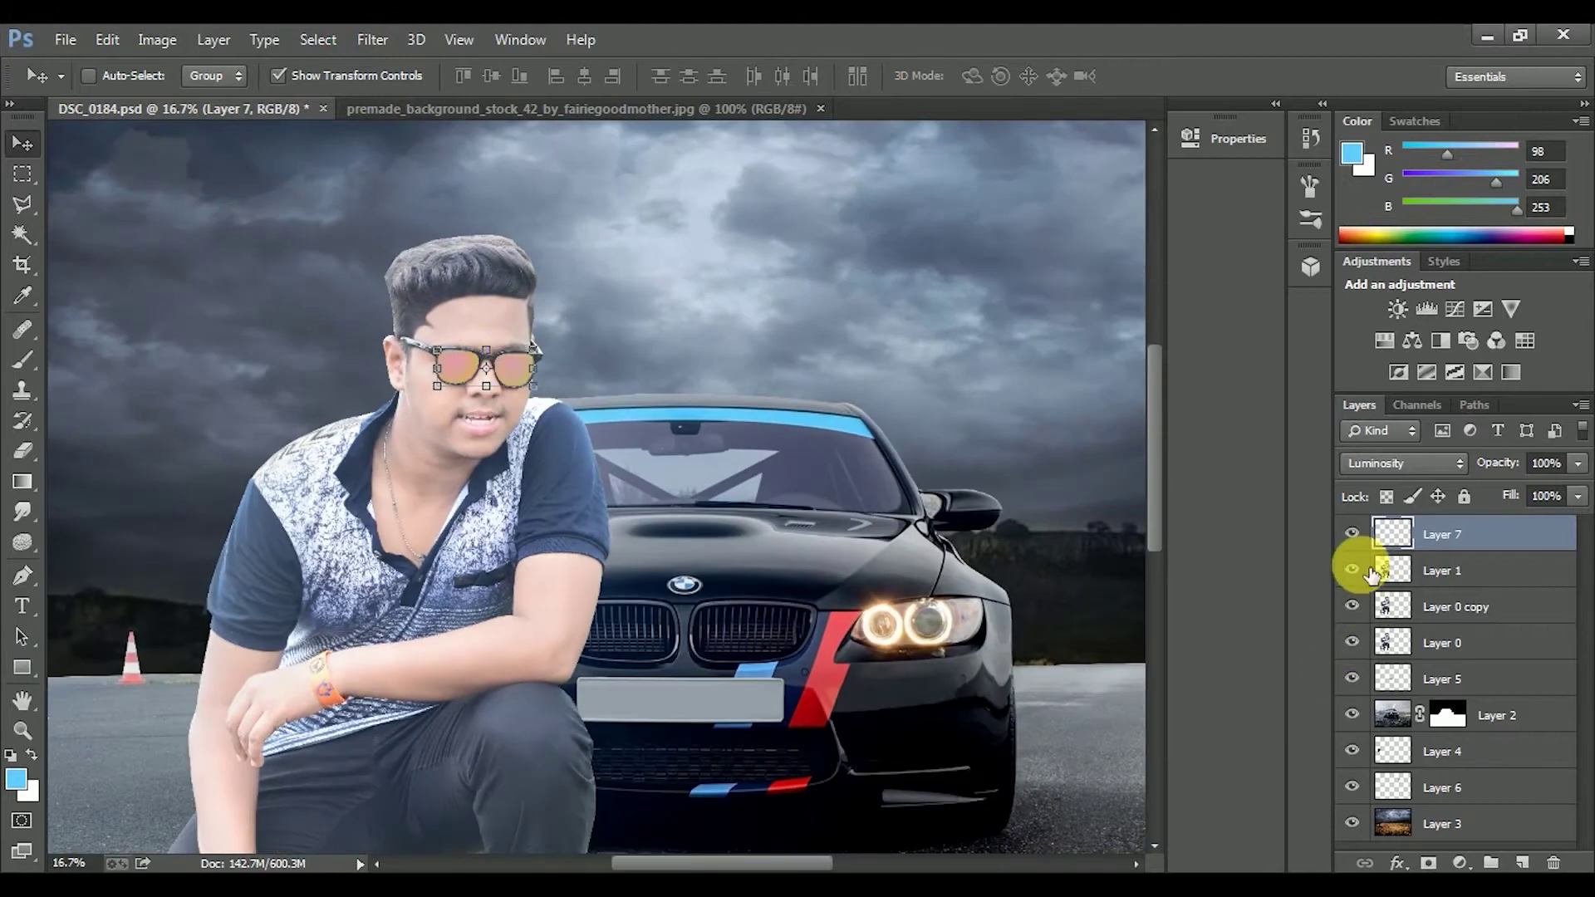
scroll(1020, 599, "down", 2)
scroll(1020, 599, "up", 2)
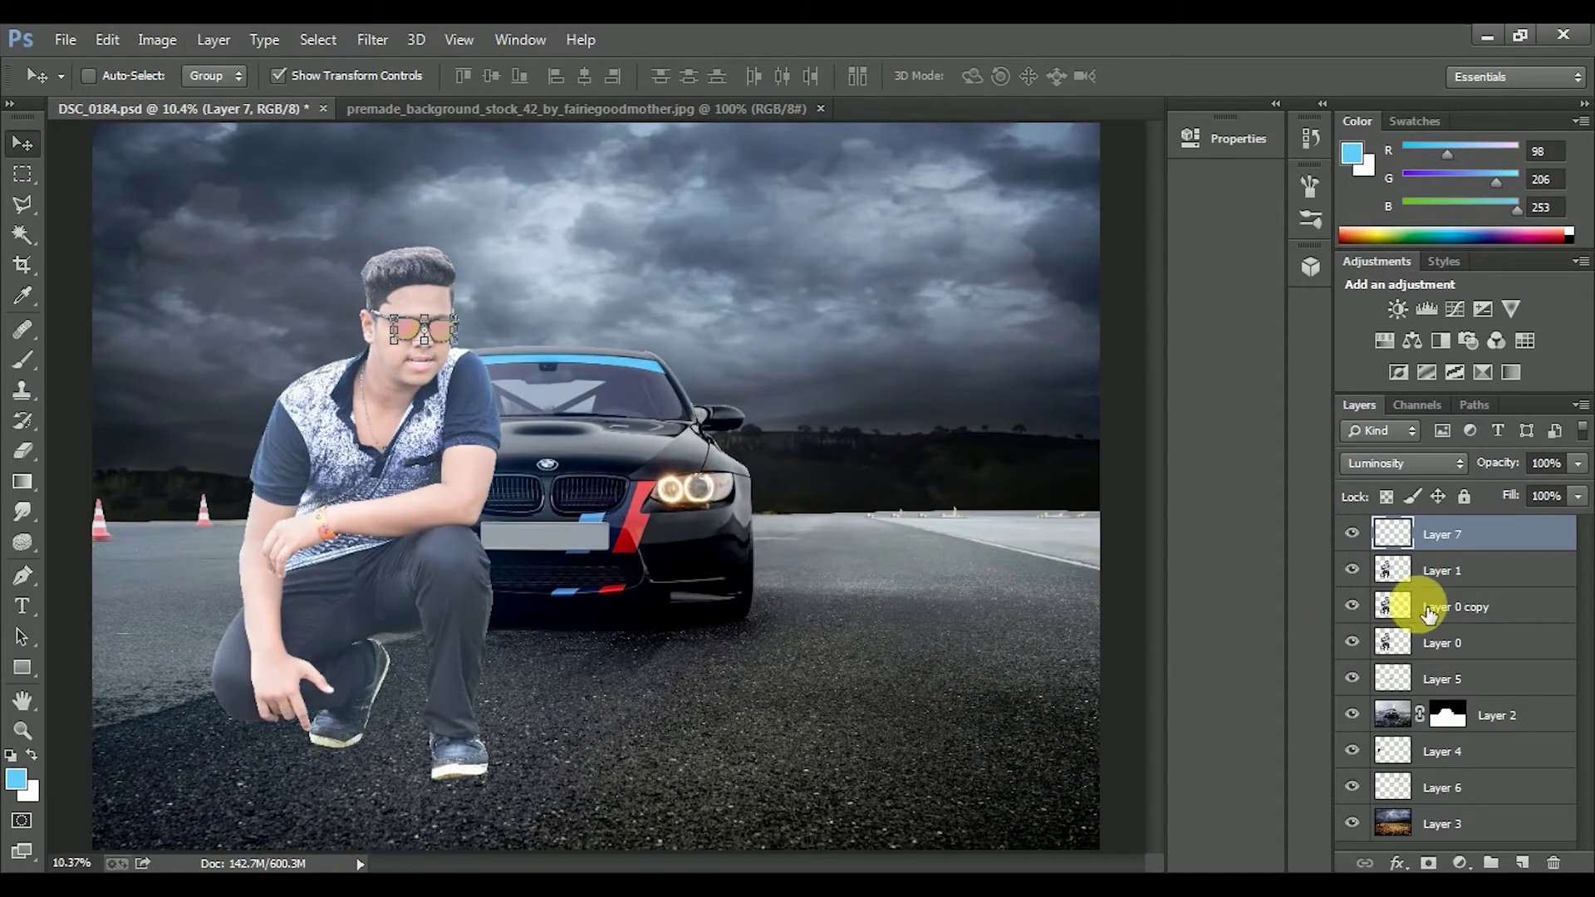
scroll(755, 586, "up", 2)
scroll(822, 594, "up", 2)
- Apply the car layer's mask, set the brush to 300 and sample the windshield's light blue
left_click(1446, 714)
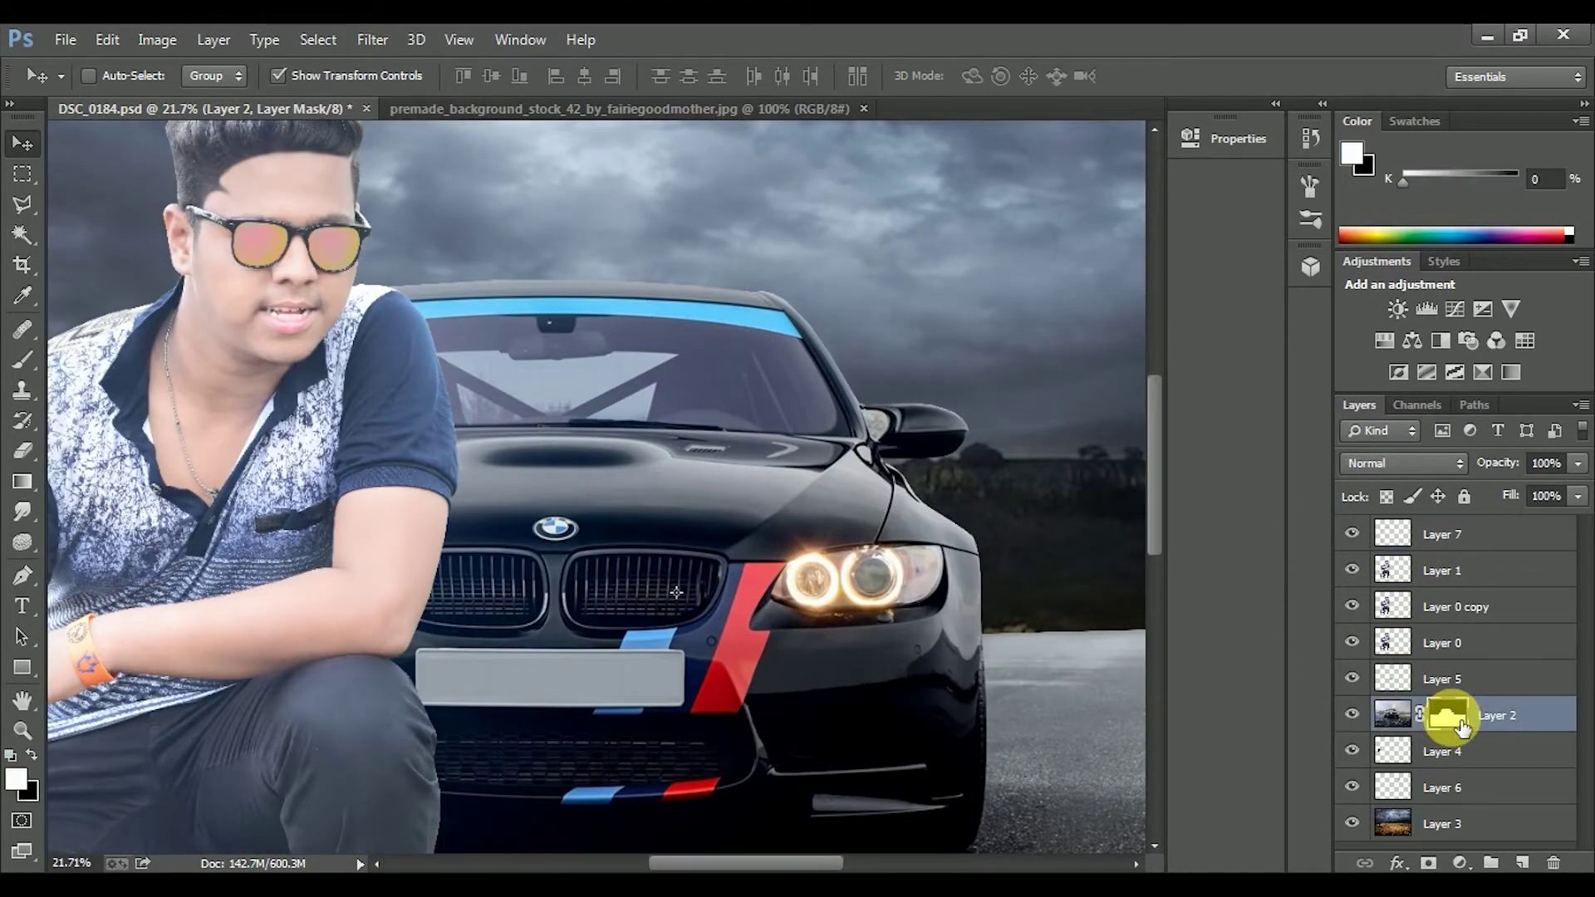
right_click(1446, 714)
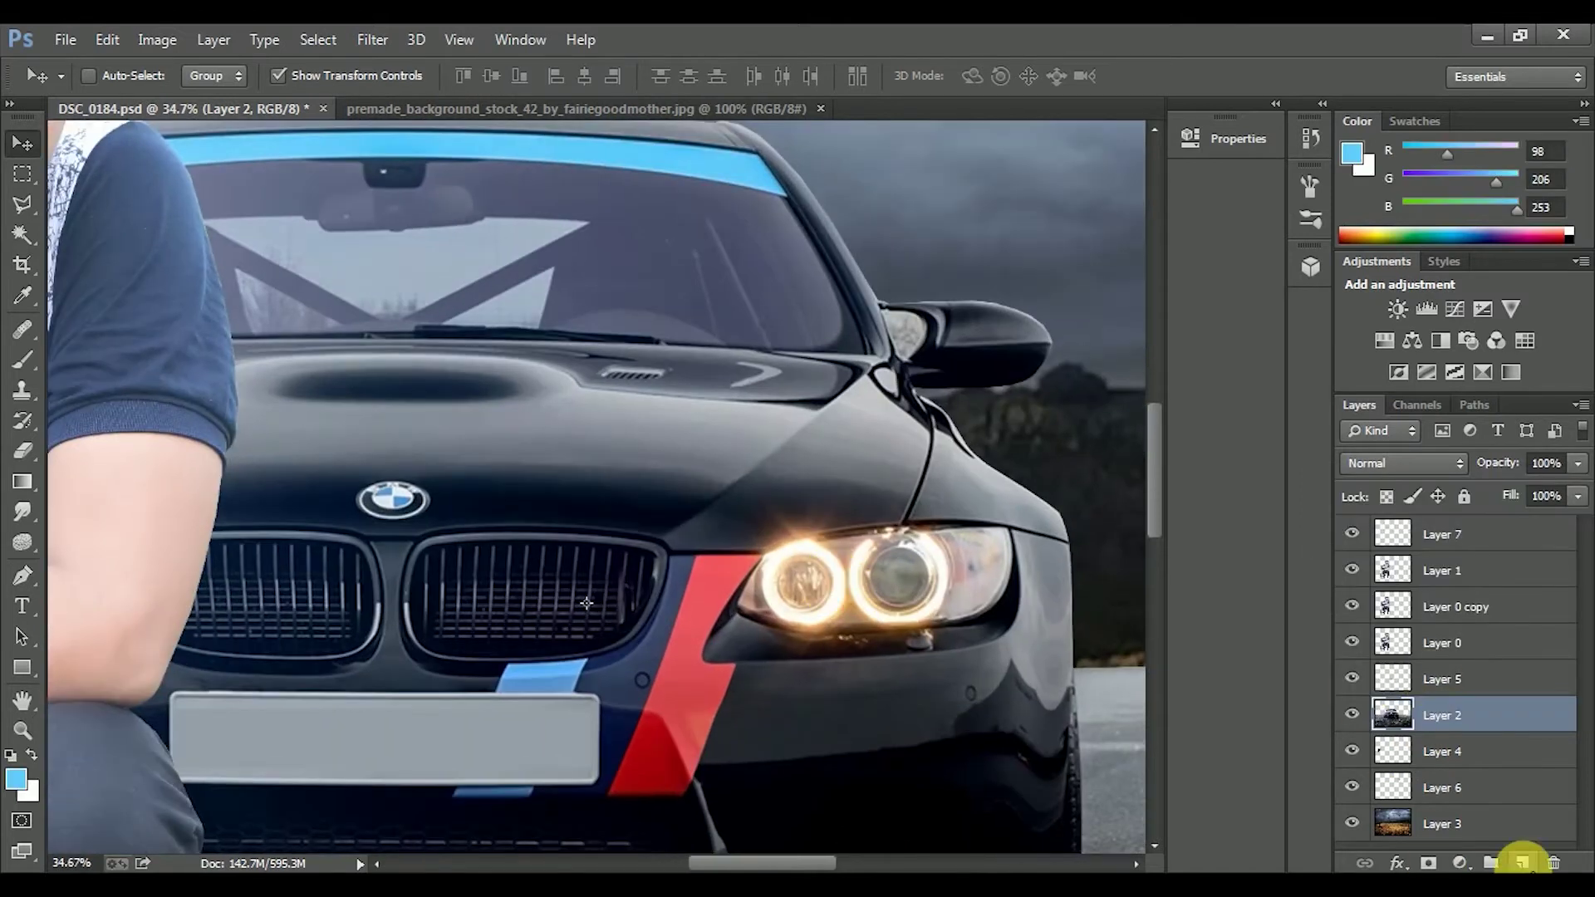
key("bracketleft")
key("bracketleft")
key("bracketleft")
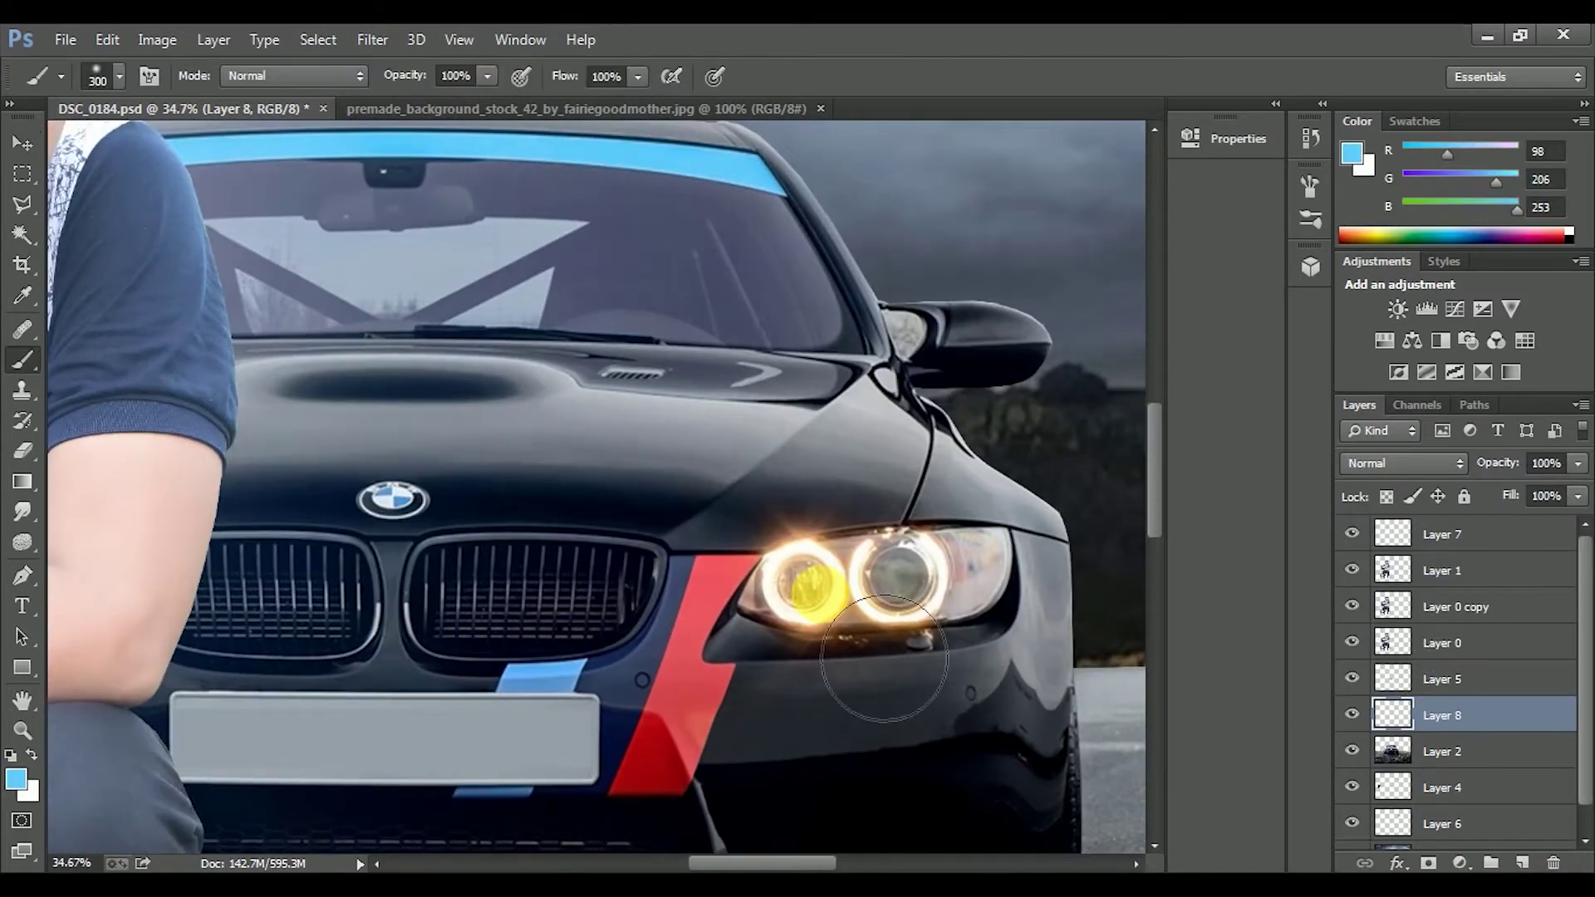
left_click(638, 142, "alt")
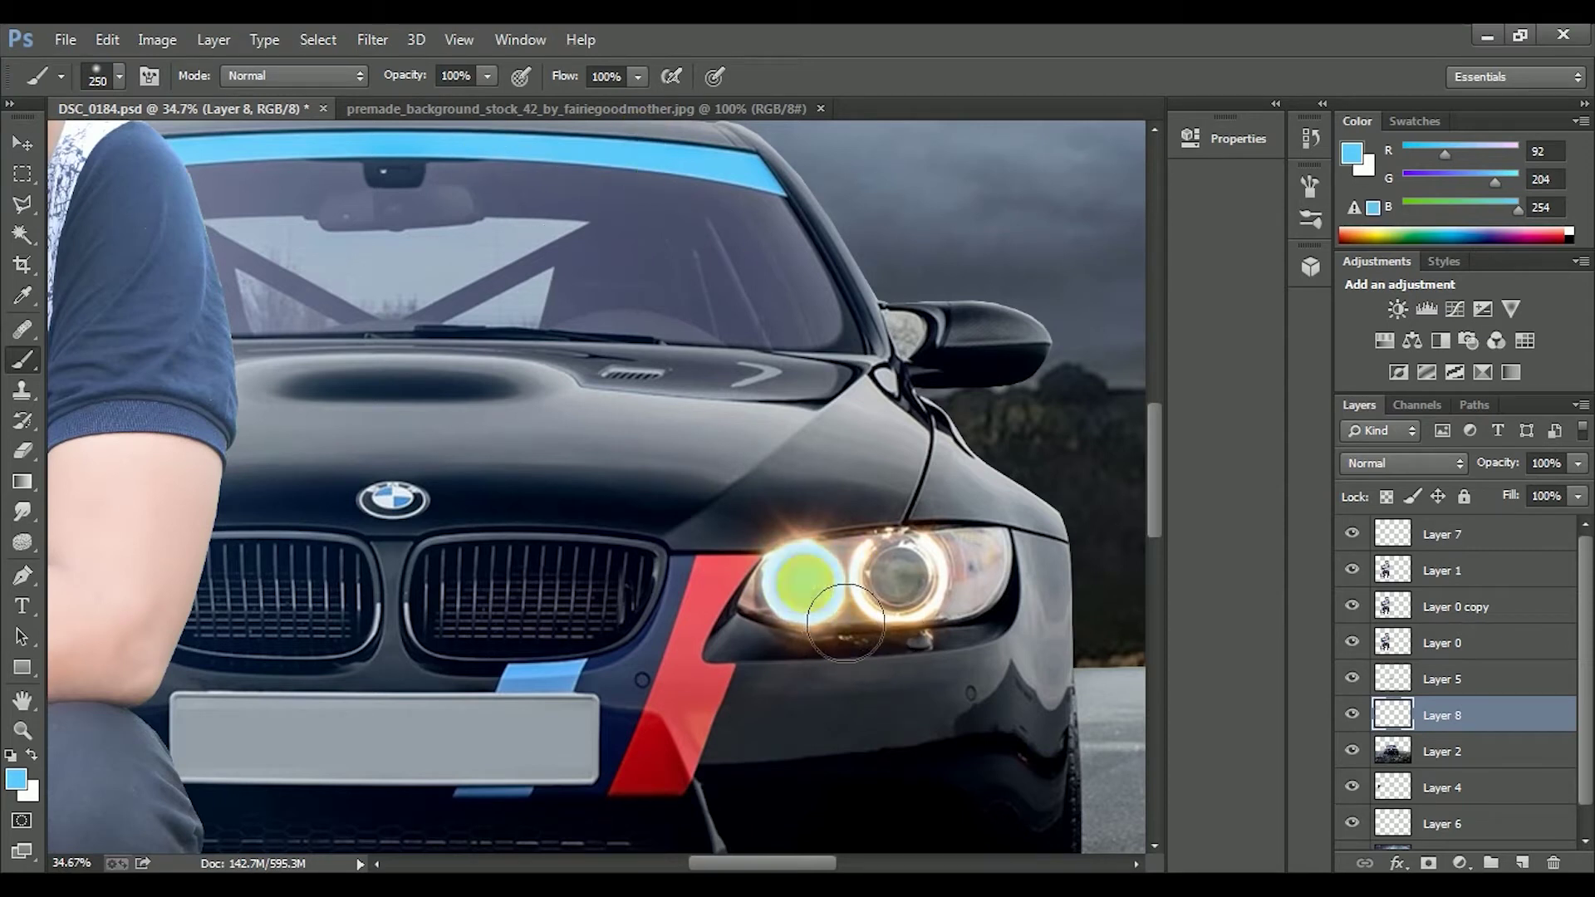
- Paint light-blue dots inside both headlight rings with a smaller brush
left_click(899, 575)
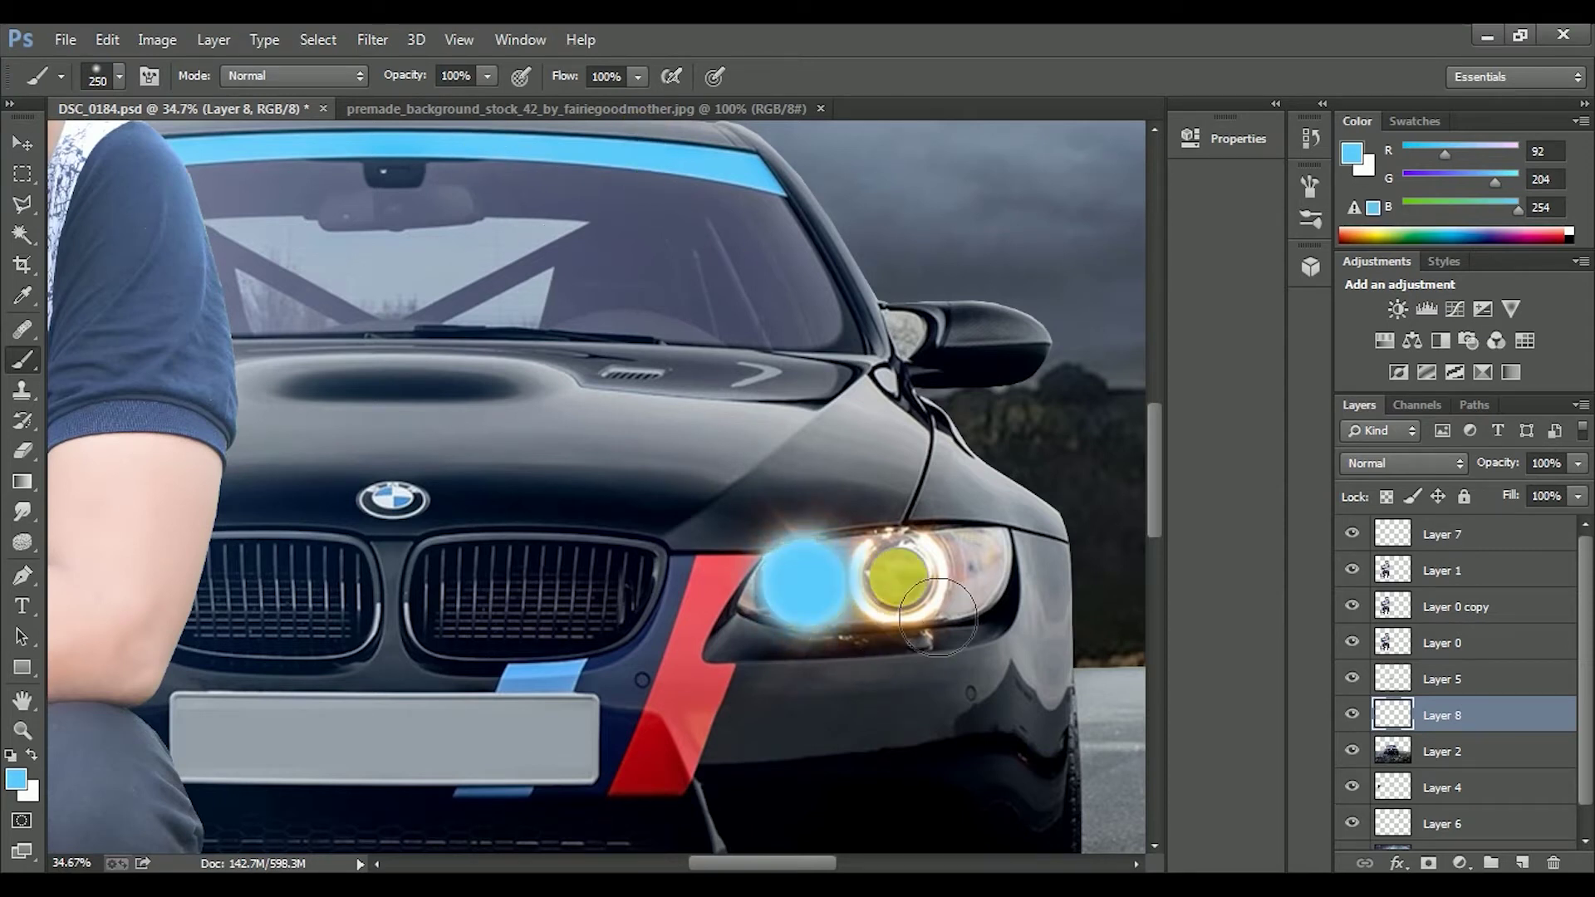
left_click(897, 573)
key("ctrl+z")
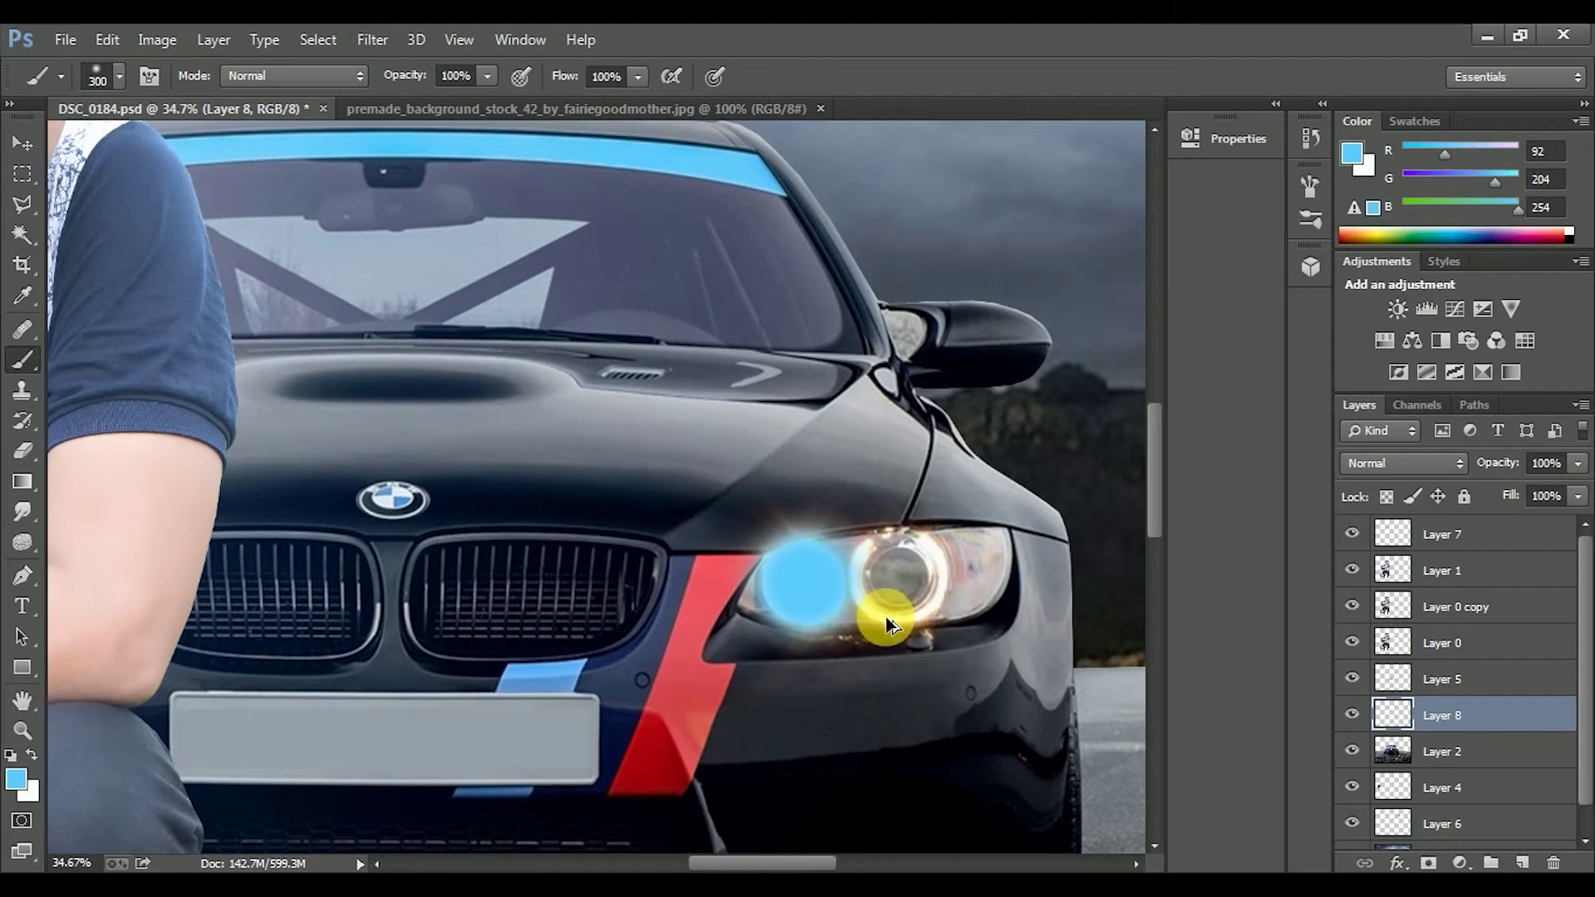
key("bracketleft")
key("bracketleft")
key("bracketleft")
left_click(802, 582)
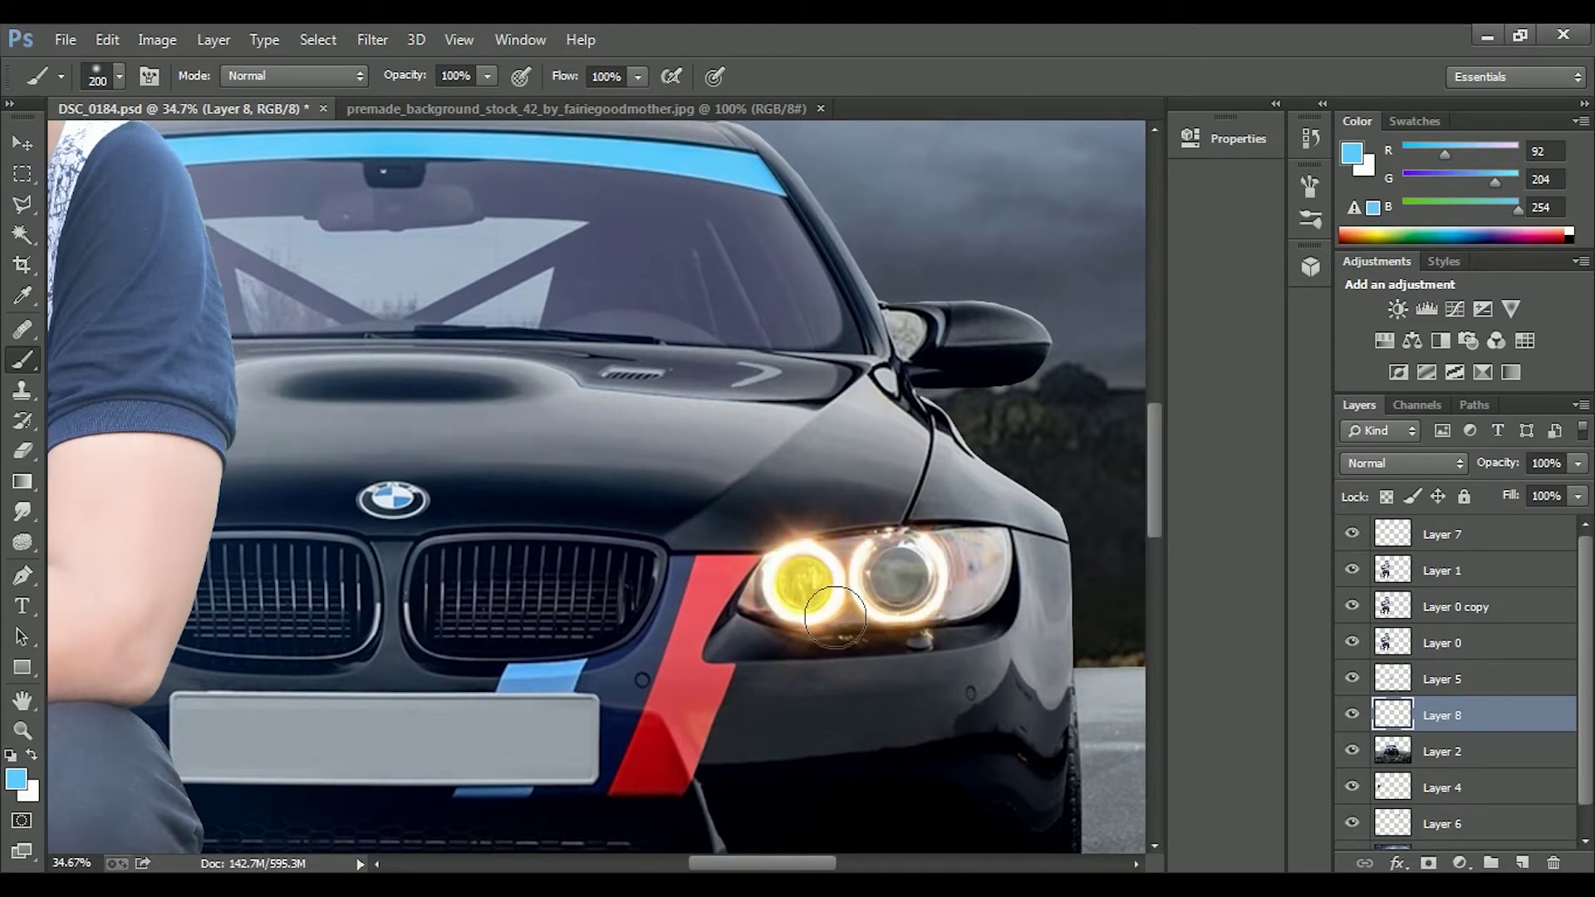
left_click(895, 575)
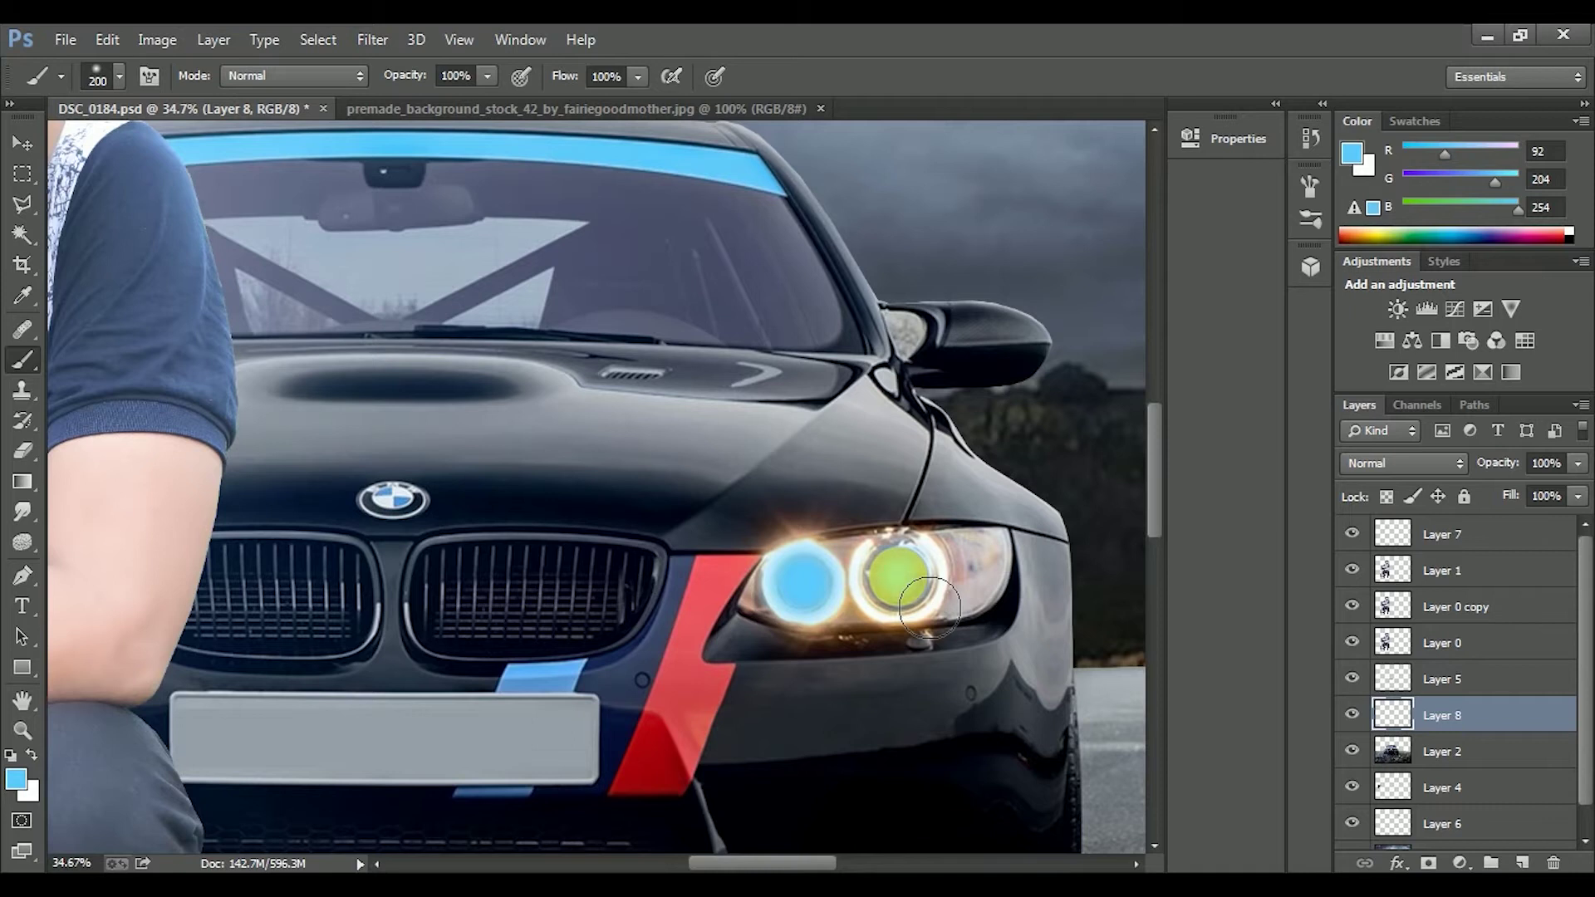
scroll(847, 648, "down", 5)
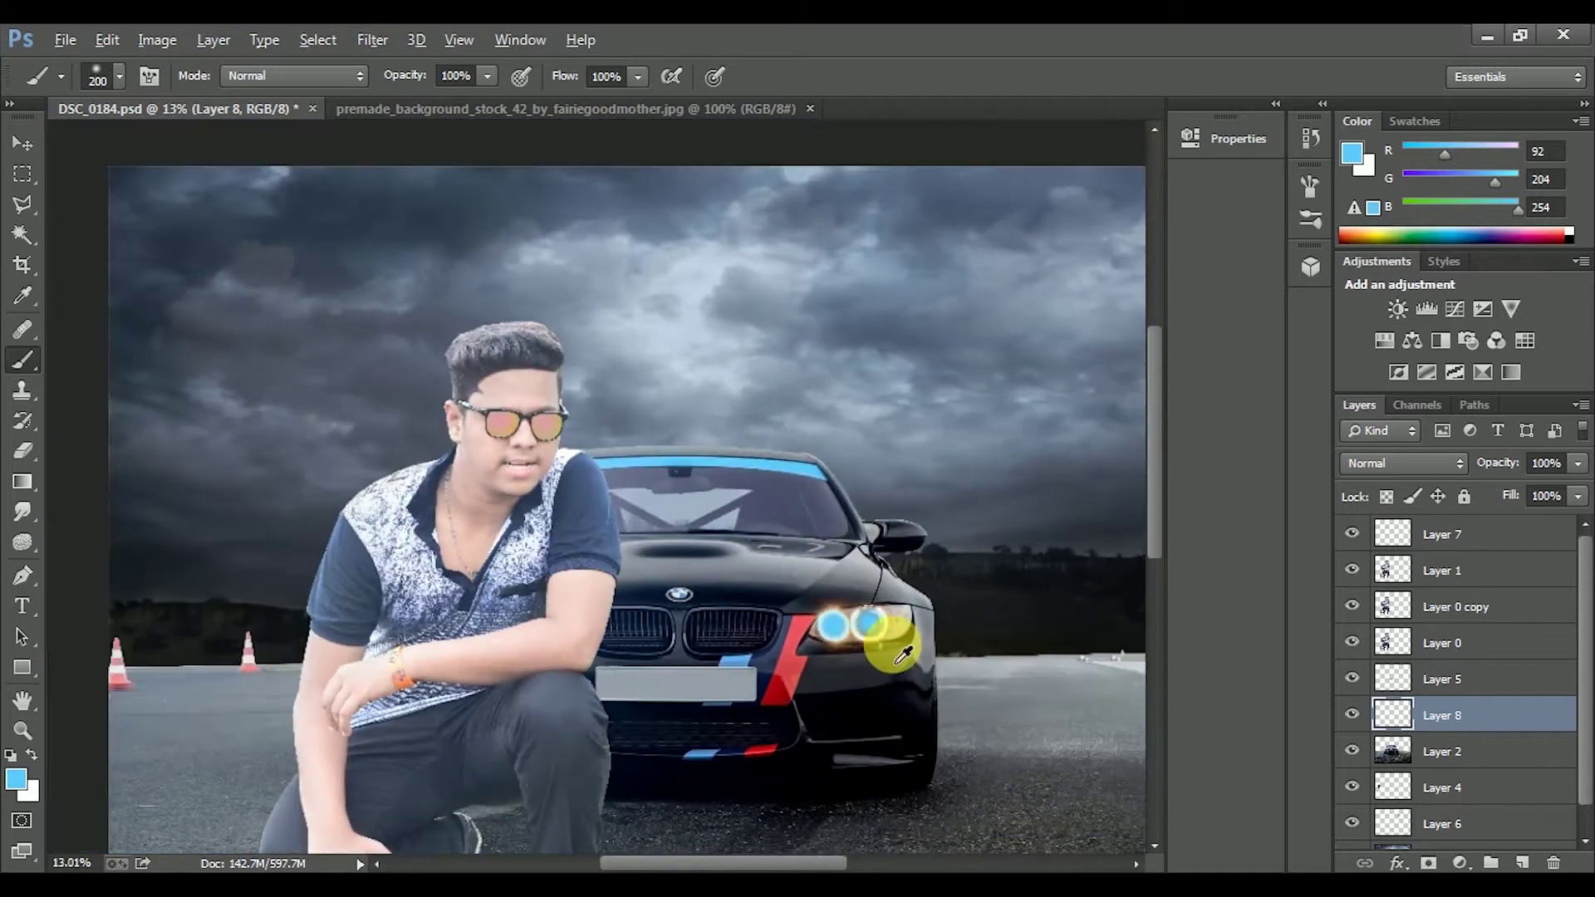
- On a new layer, paint broad blue beams fanning from the headlight down the road
left_click(1522, 863)
scroll(883, 641, "down", 2)
key("bracketright")
key("bracketright")
key("bracketright")
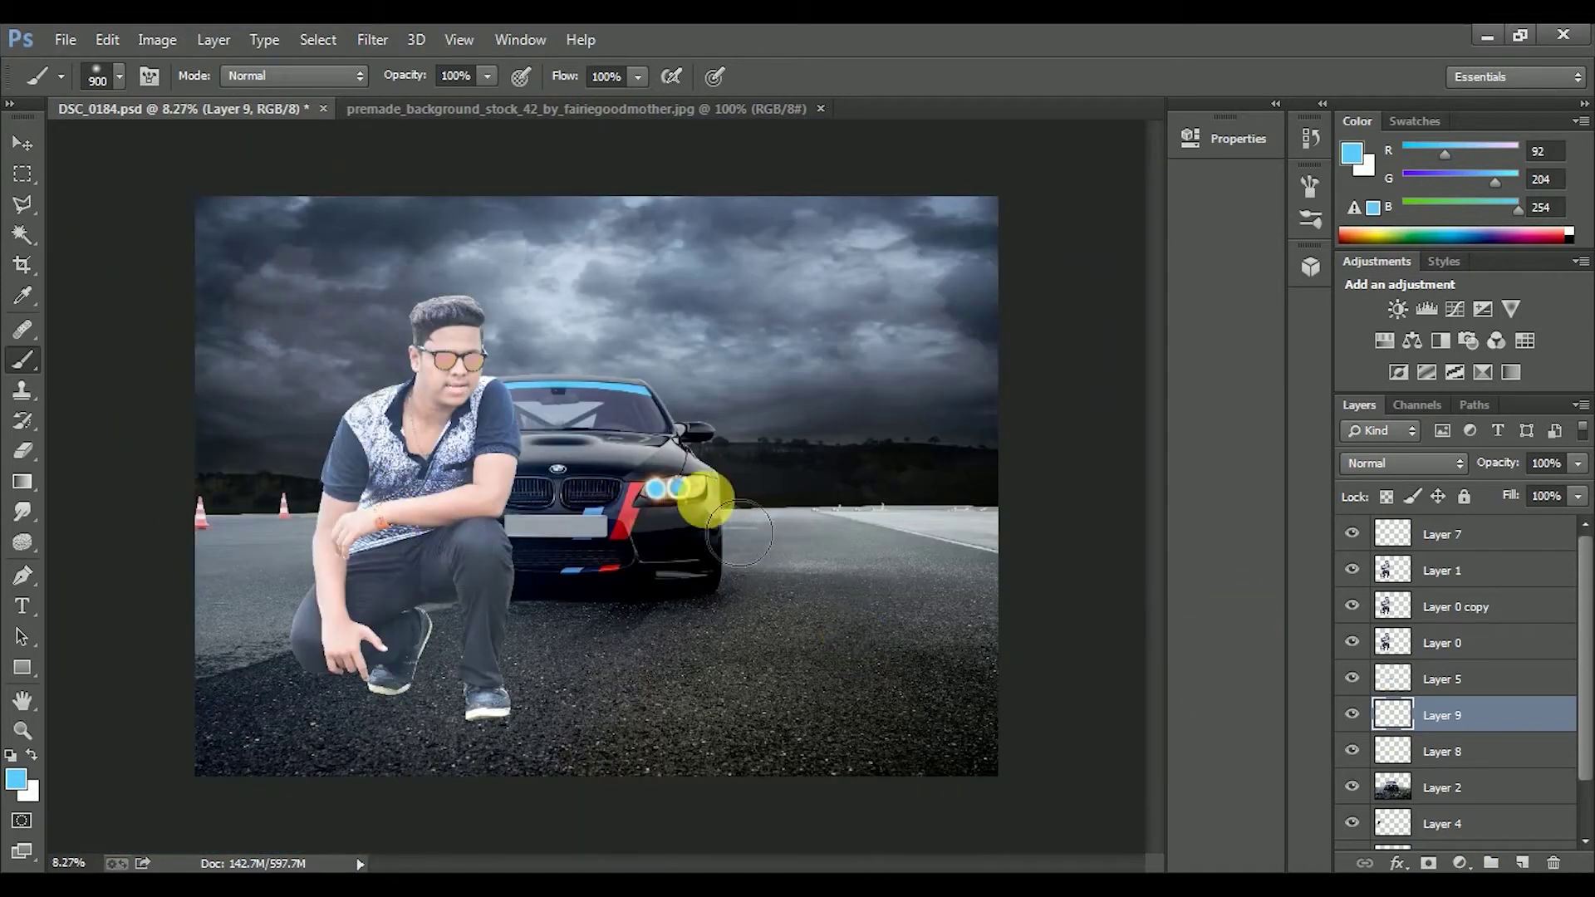
left_click(990, 748, "shift")
key("ctrl+z")
key("bracketright")
key("bracketright")
key("bracketright")
left_click(677, 511)
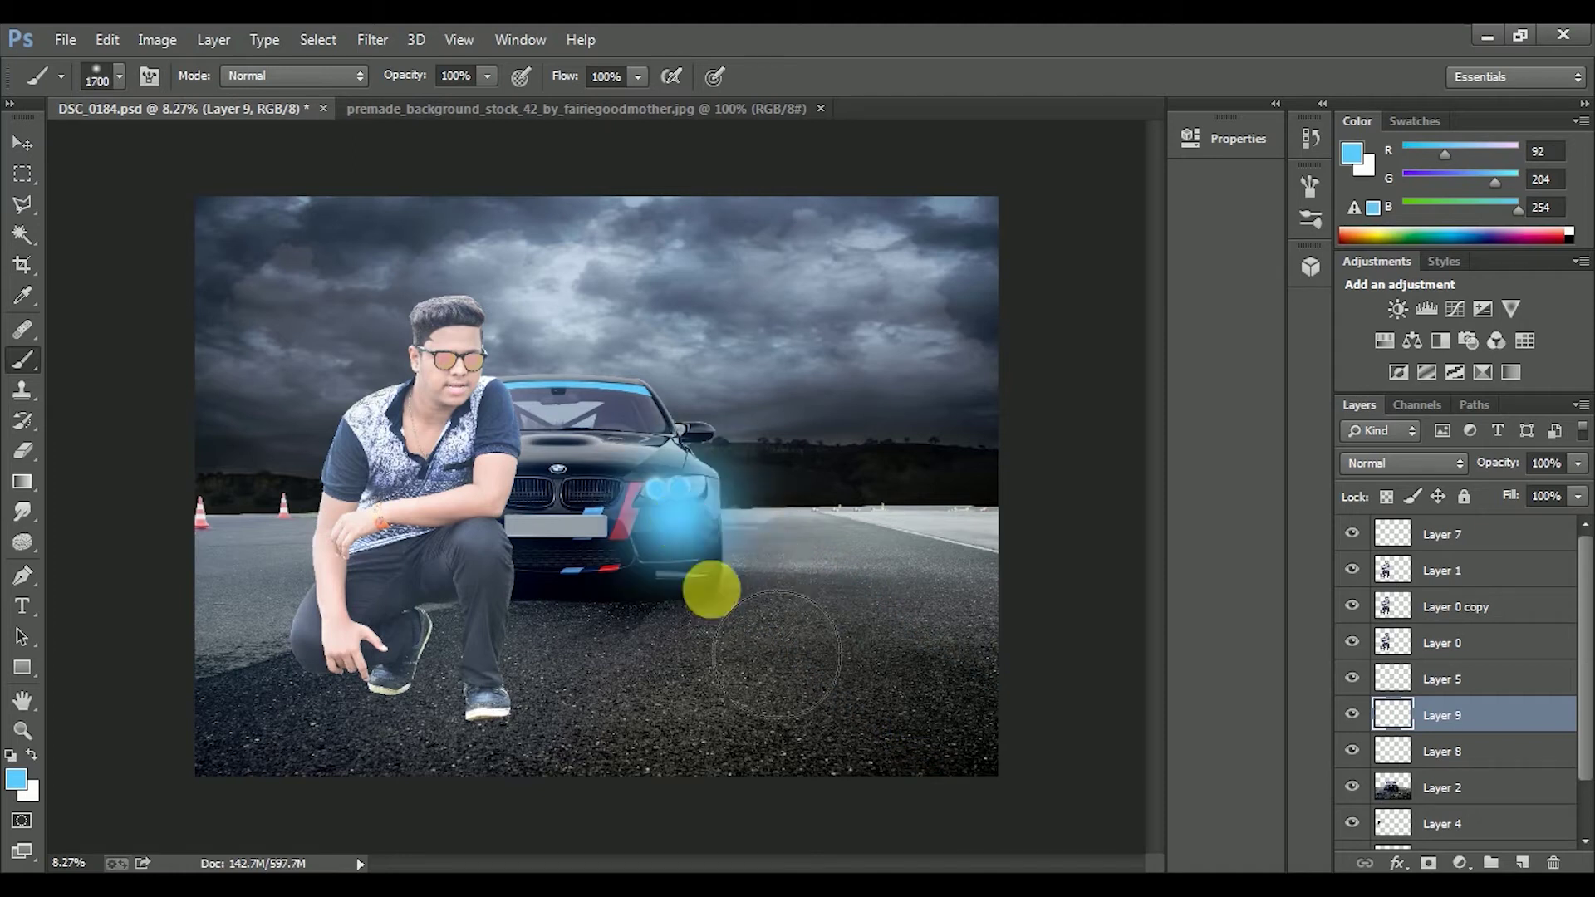
left_click_drag(777, 654, 735, 604)
mouse_move(677, 490)
left_mouse_down()
mouse_move(515, 764)
mouse_move(913, 751)
left_mouse_up()
key("bracketright")
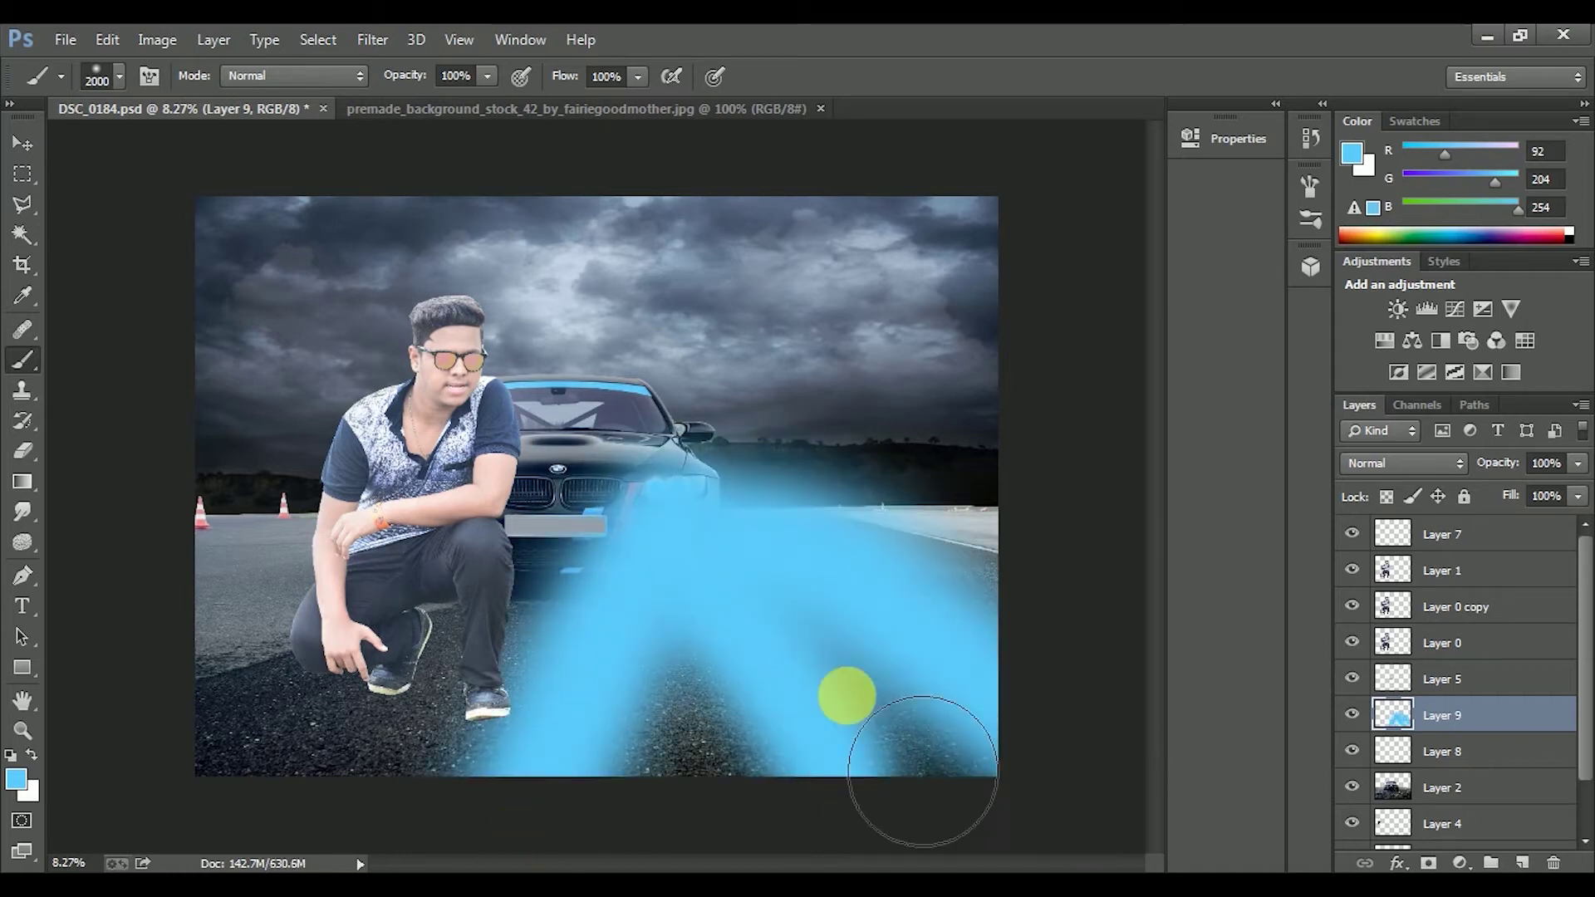
- Blur the beams with a Gaussian Blur of about 248 radius
left_click(372, 40)
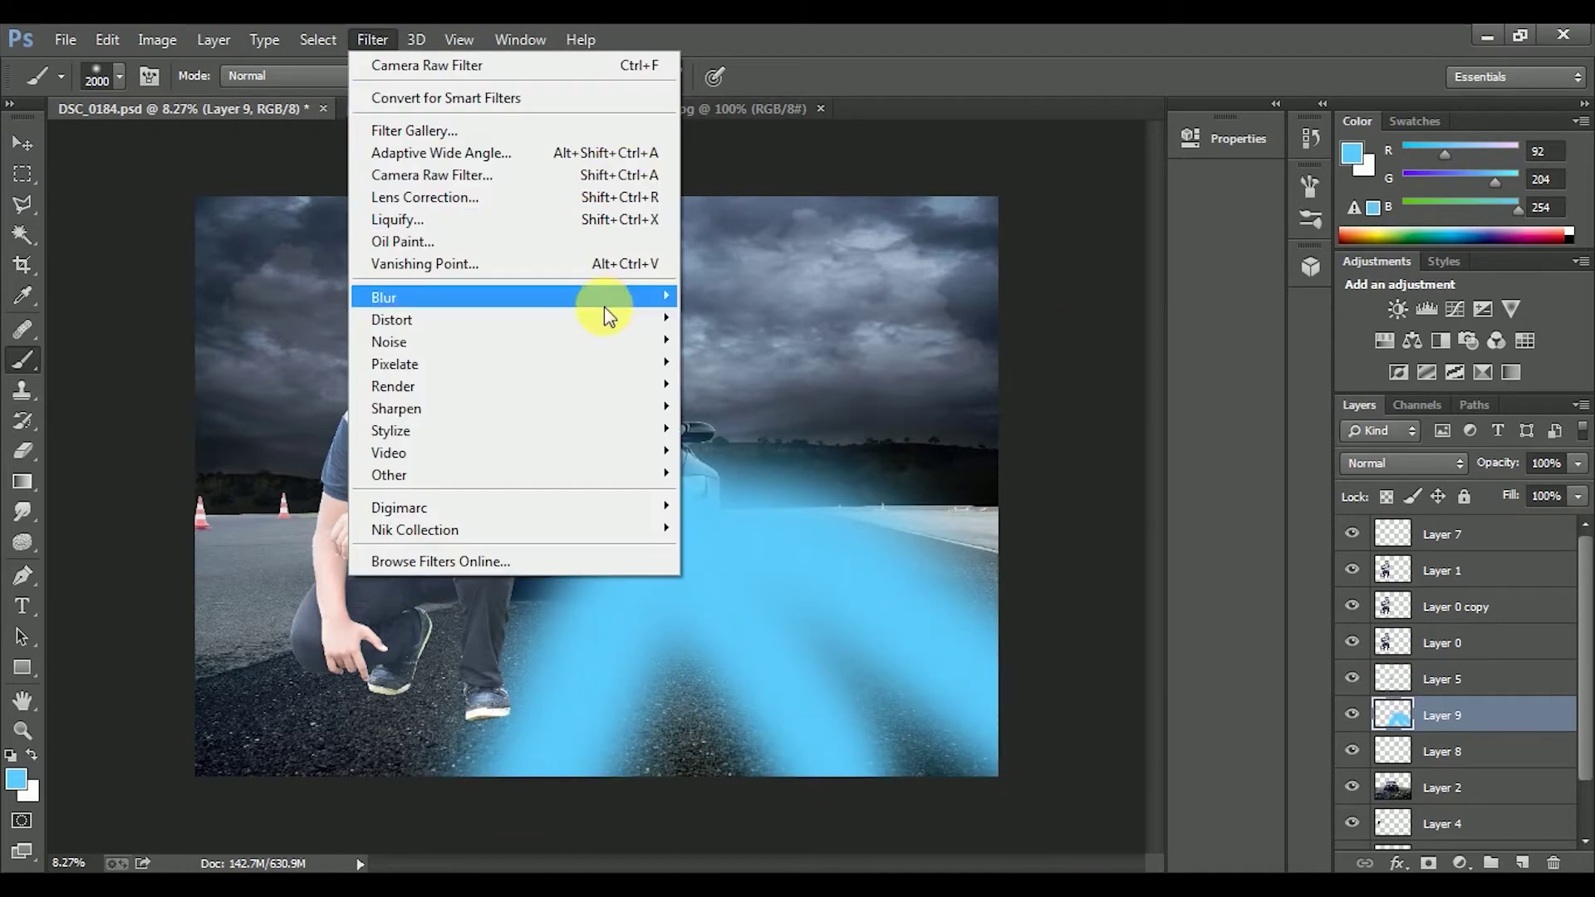
left_click(731, 453)
mouse_move(1126, 520)
left_mouse_down()
mouse_move(1221, 529)
mouse_move(1166, 524)
left_mouse_up()
left_click(1288, 215)
- Blend the beam layer as Screen at about 30% opacity and hide the man's layers
left_click(1379, 462)
left_click(1395, 262)
left_click_drag(1485, 490, 1494, 490)
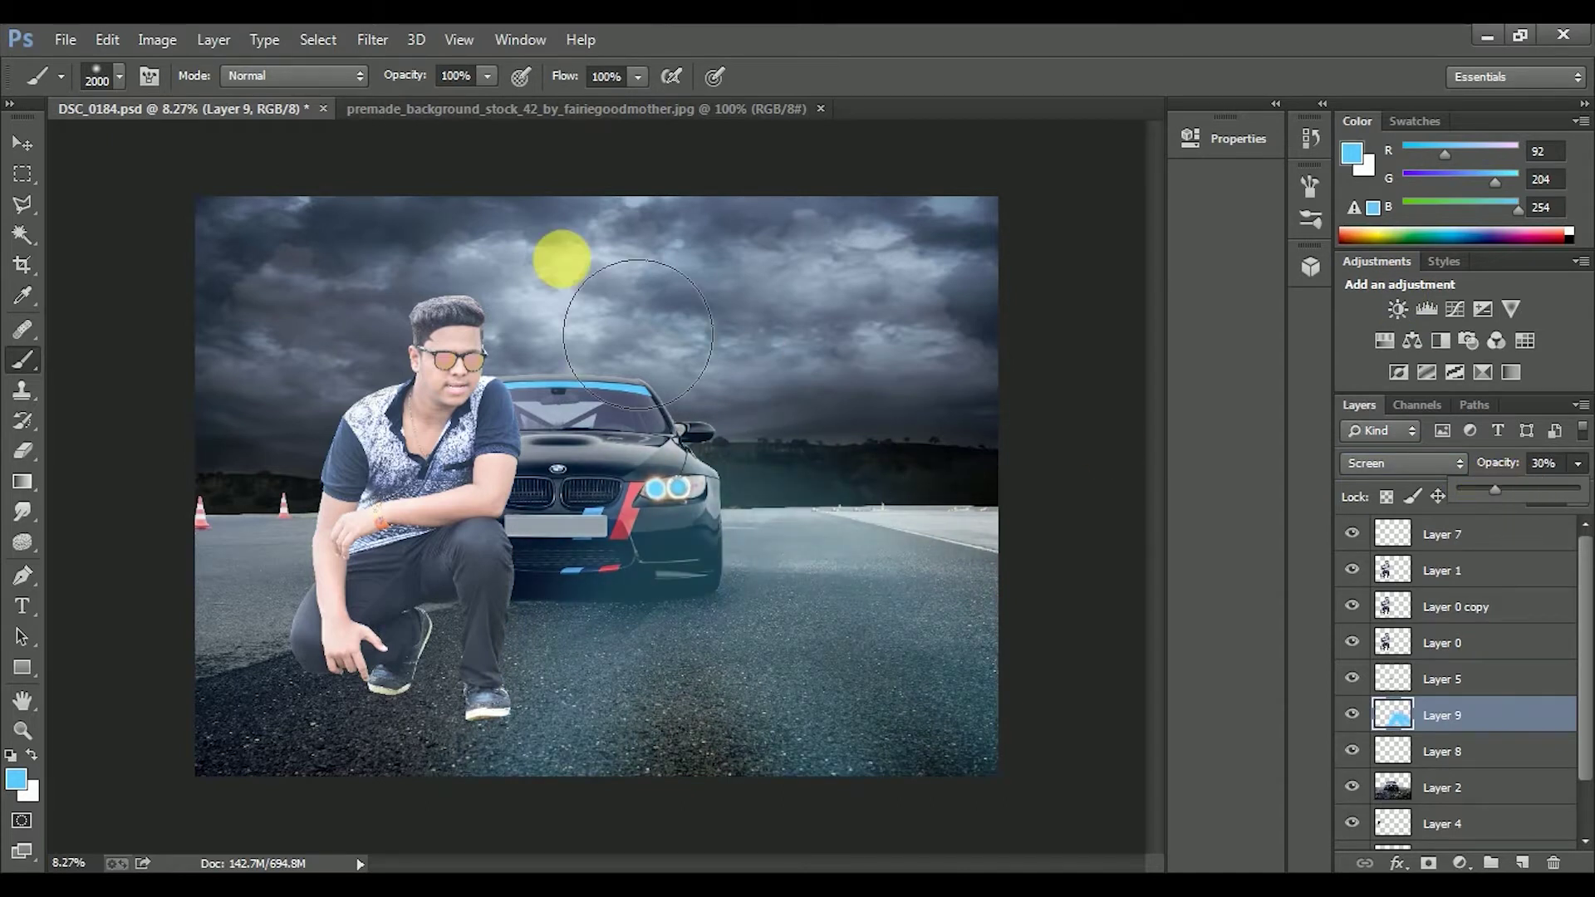
left_click_drag(1353, 643, 1353, 570)
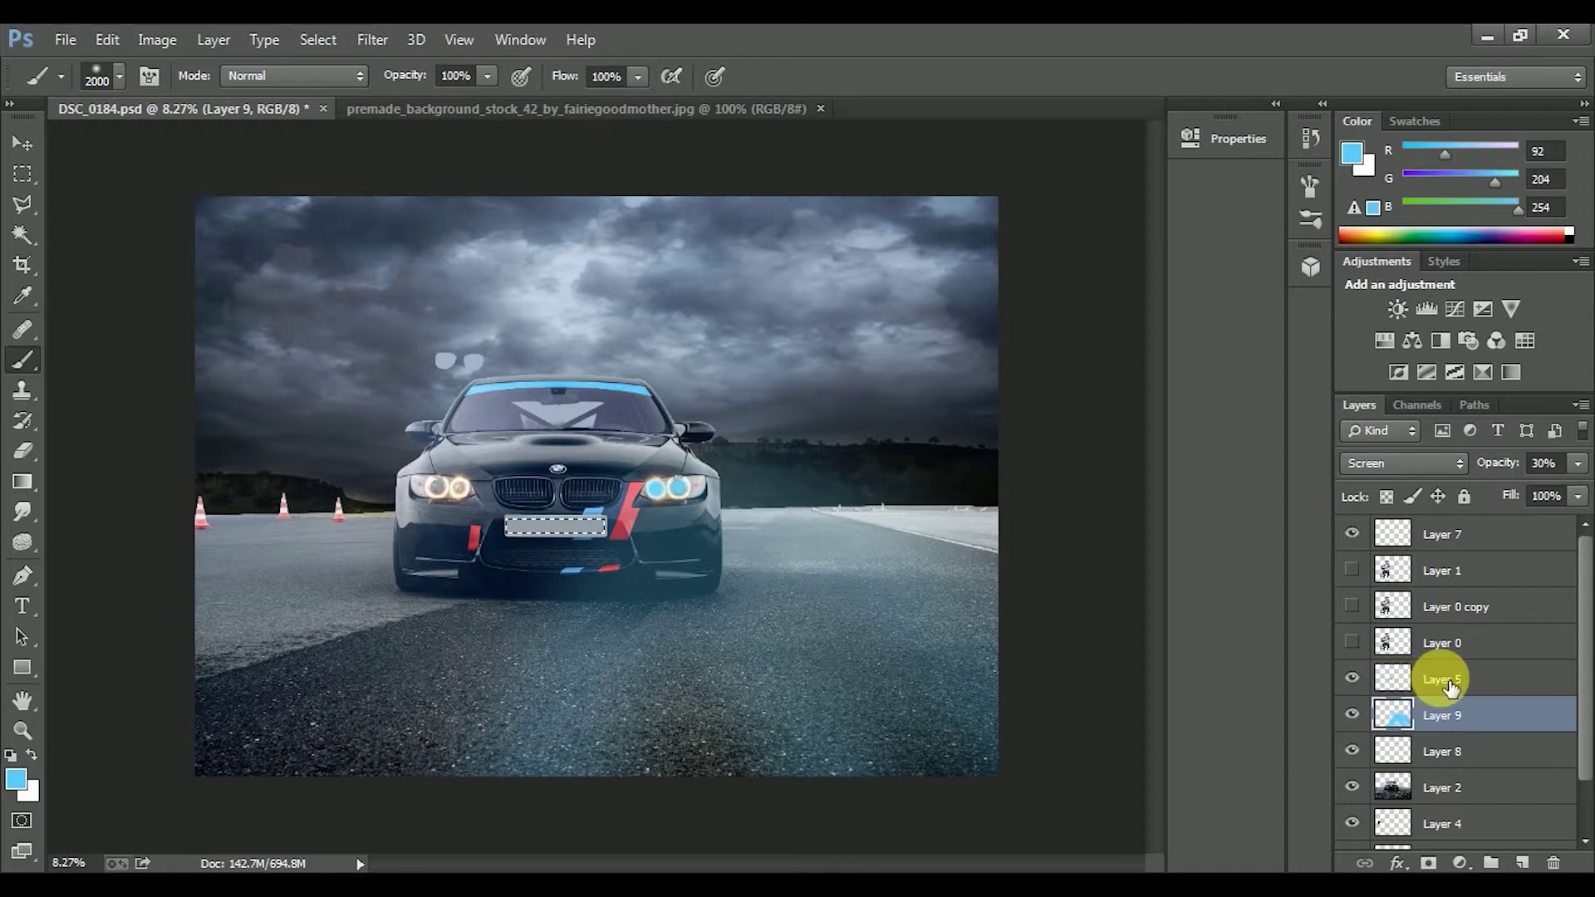
- Trial-duplicate and horizontally flip the glow layers, then delete the flipped copies
left_click(1479, 693, "ctrl")
key("v")
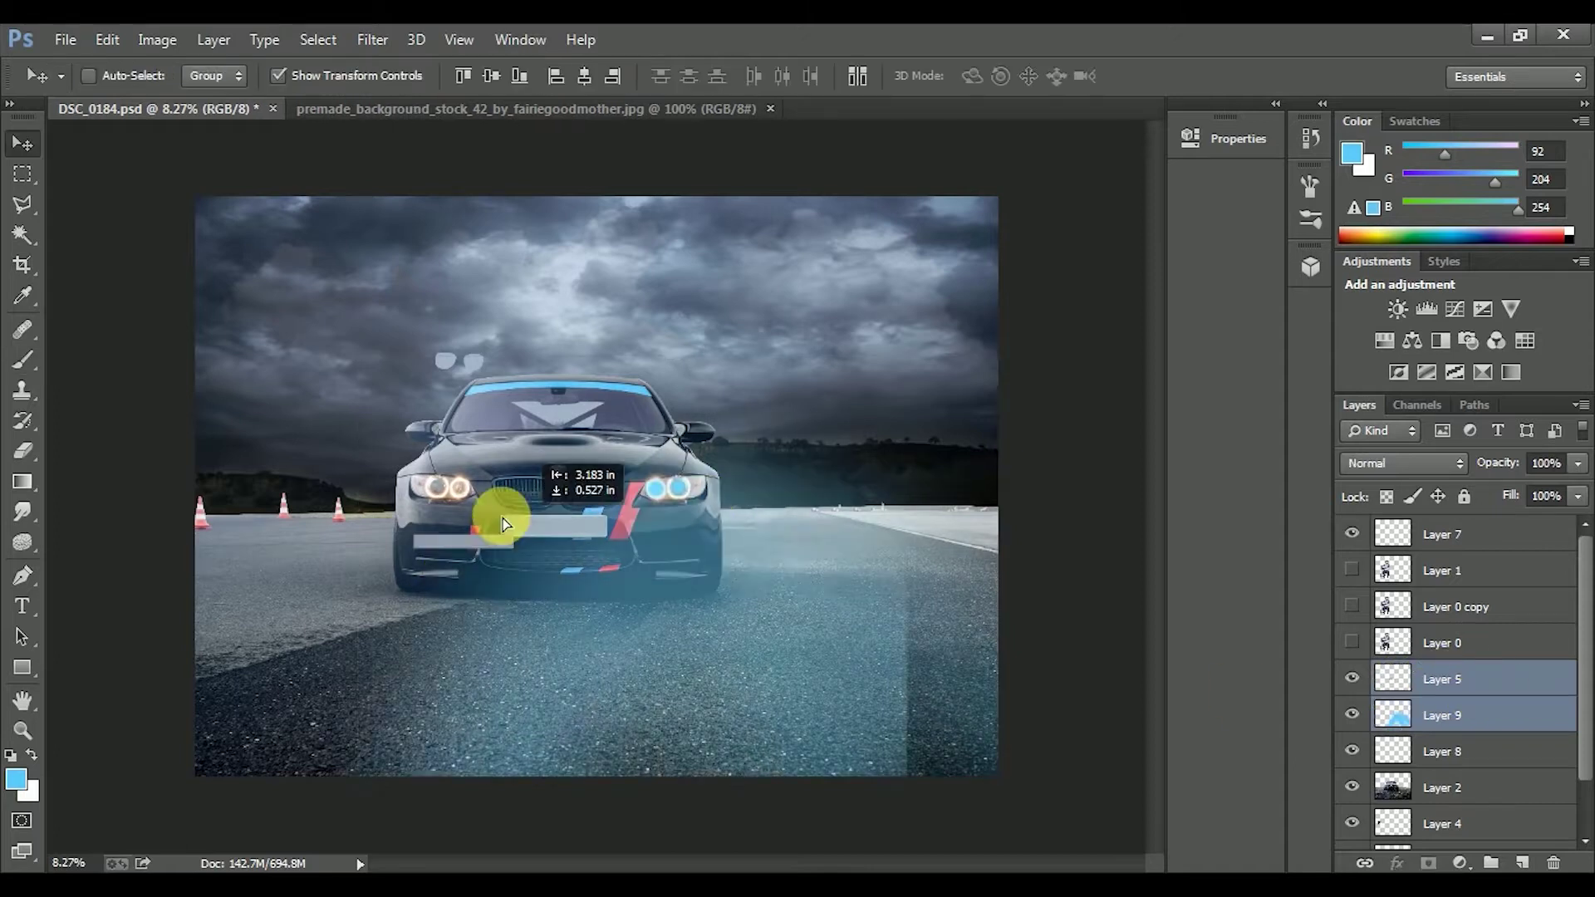
left_click_drag(597, 515, 391, 511)
key("ctrl+t")
right_click(700, 561)
left_click(785, 521)
mouse_move(514, 555)
left_mouse_down()
mouse_move(596, 555)
mouse_move(546, 550)
left_mouse_up()
key("Return")
scroll(444, 480, "up", 3)
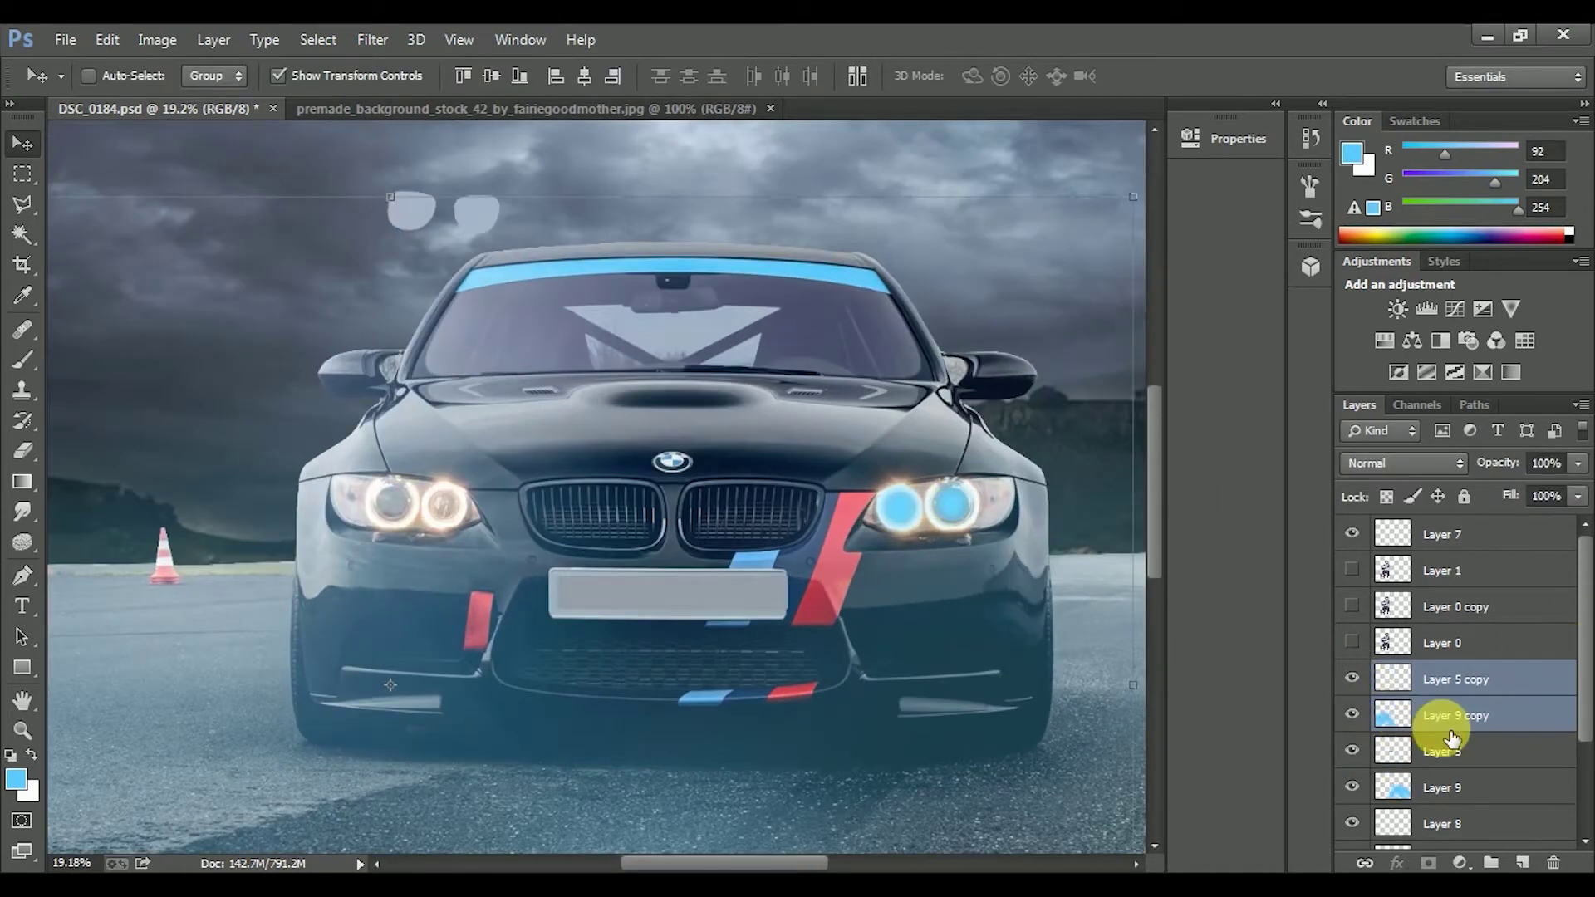
key("Delete")
scroll(692, 528, "down", 2)
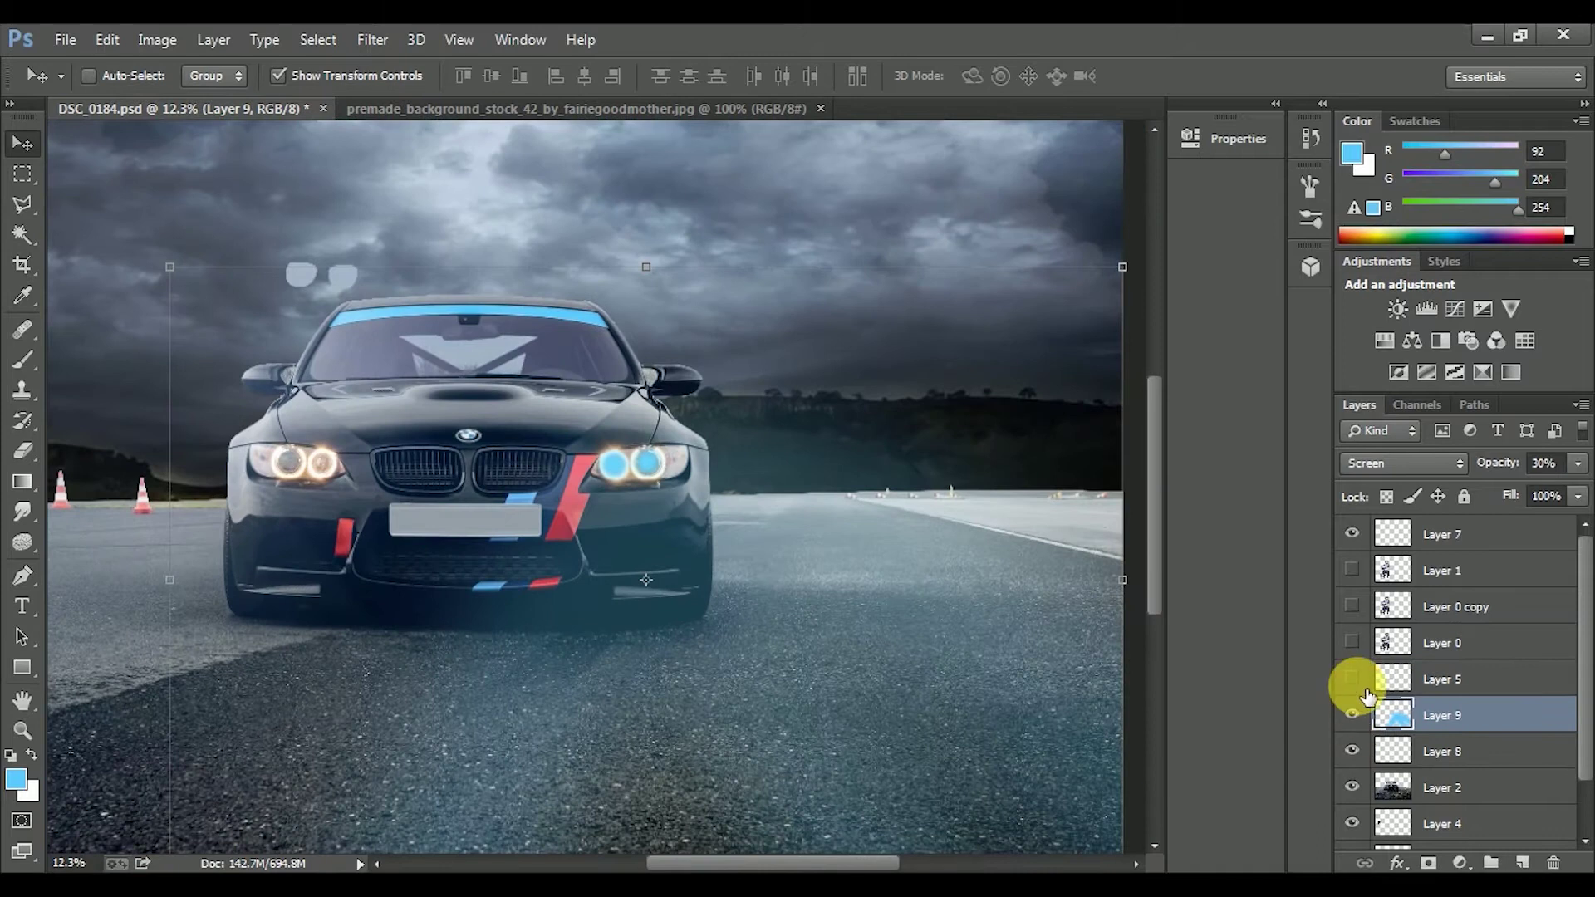
- Duplicate Layers 8 and 9, flip the copies horizontally onto the other headlight
left_click(1352, 751)
left_click(1442, 750, "shift")
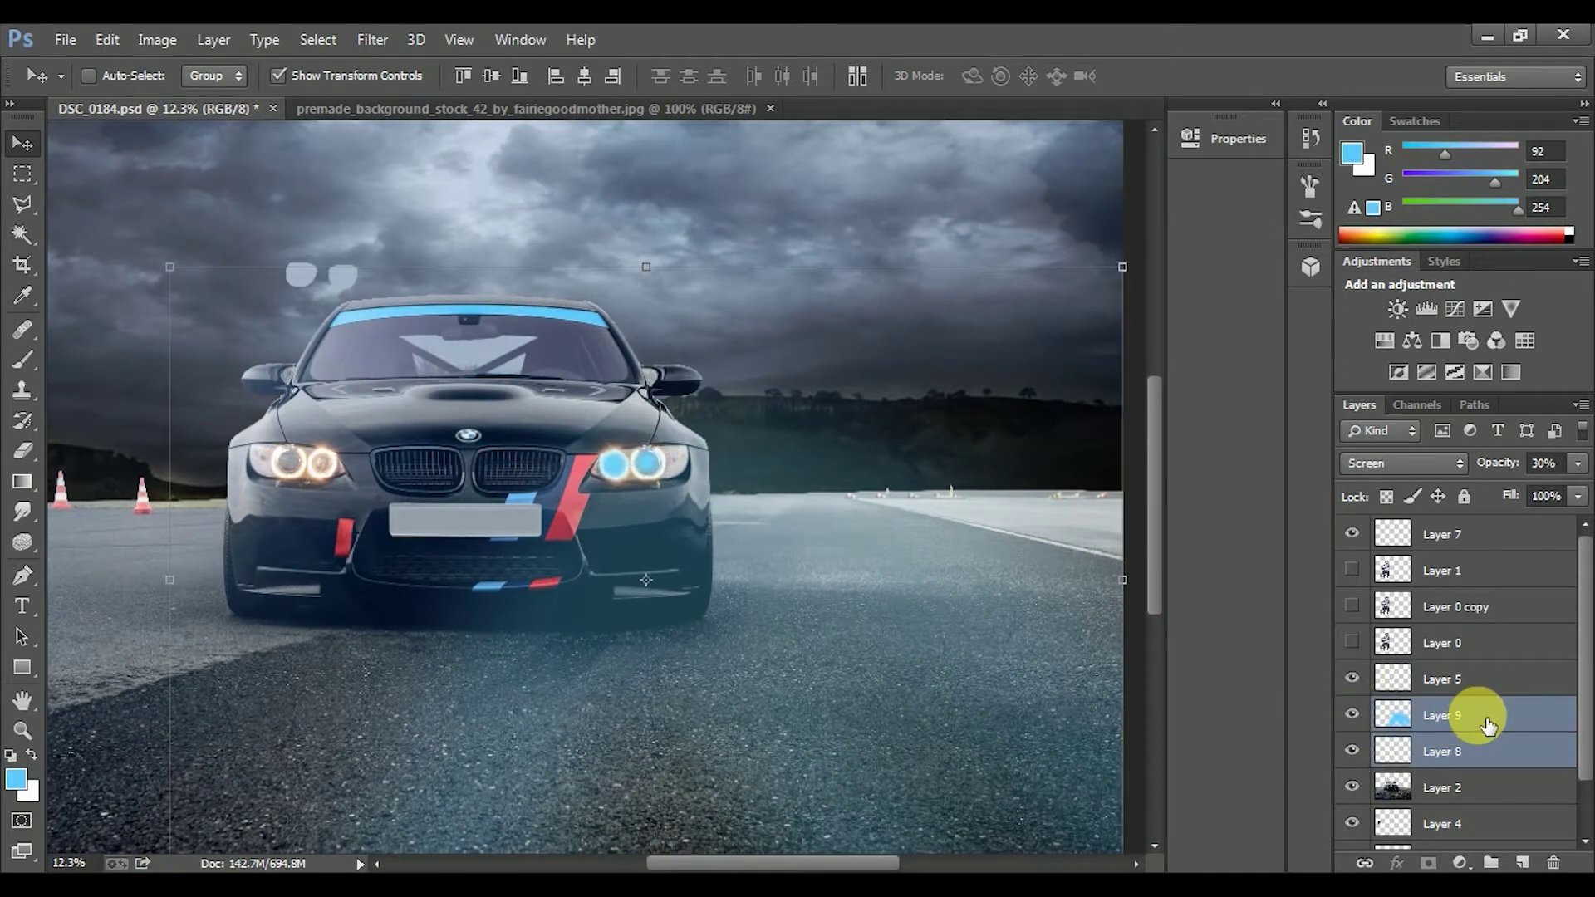
scroll(774, 535, "down", 2)
mouse_move(774, 535)
left_mouse_down()
mouse_move(515, 521)
mouse_move(516, 500)
mouse_move(536, 505)
left_mouse_up()
key("ctrl+j")
key("ctrl+t")
right_click(606, 551)
left_click(730, 463)
scroll(537, 505, "up", 3)
scroll(486, 495, "up", 2)
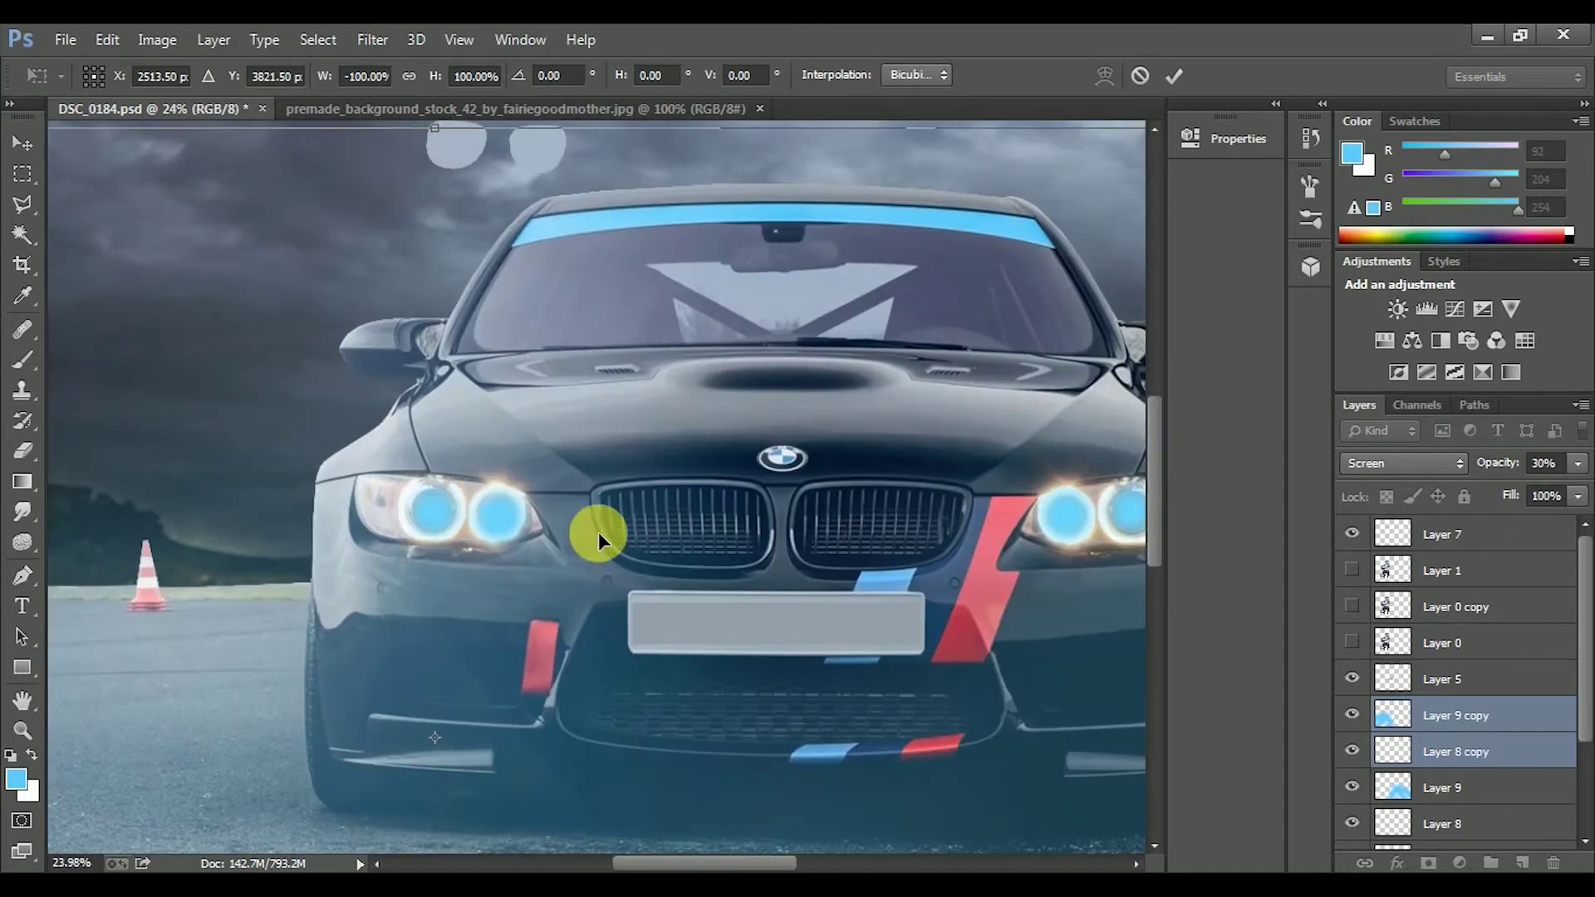
key("Return")
key("ctrl+0")
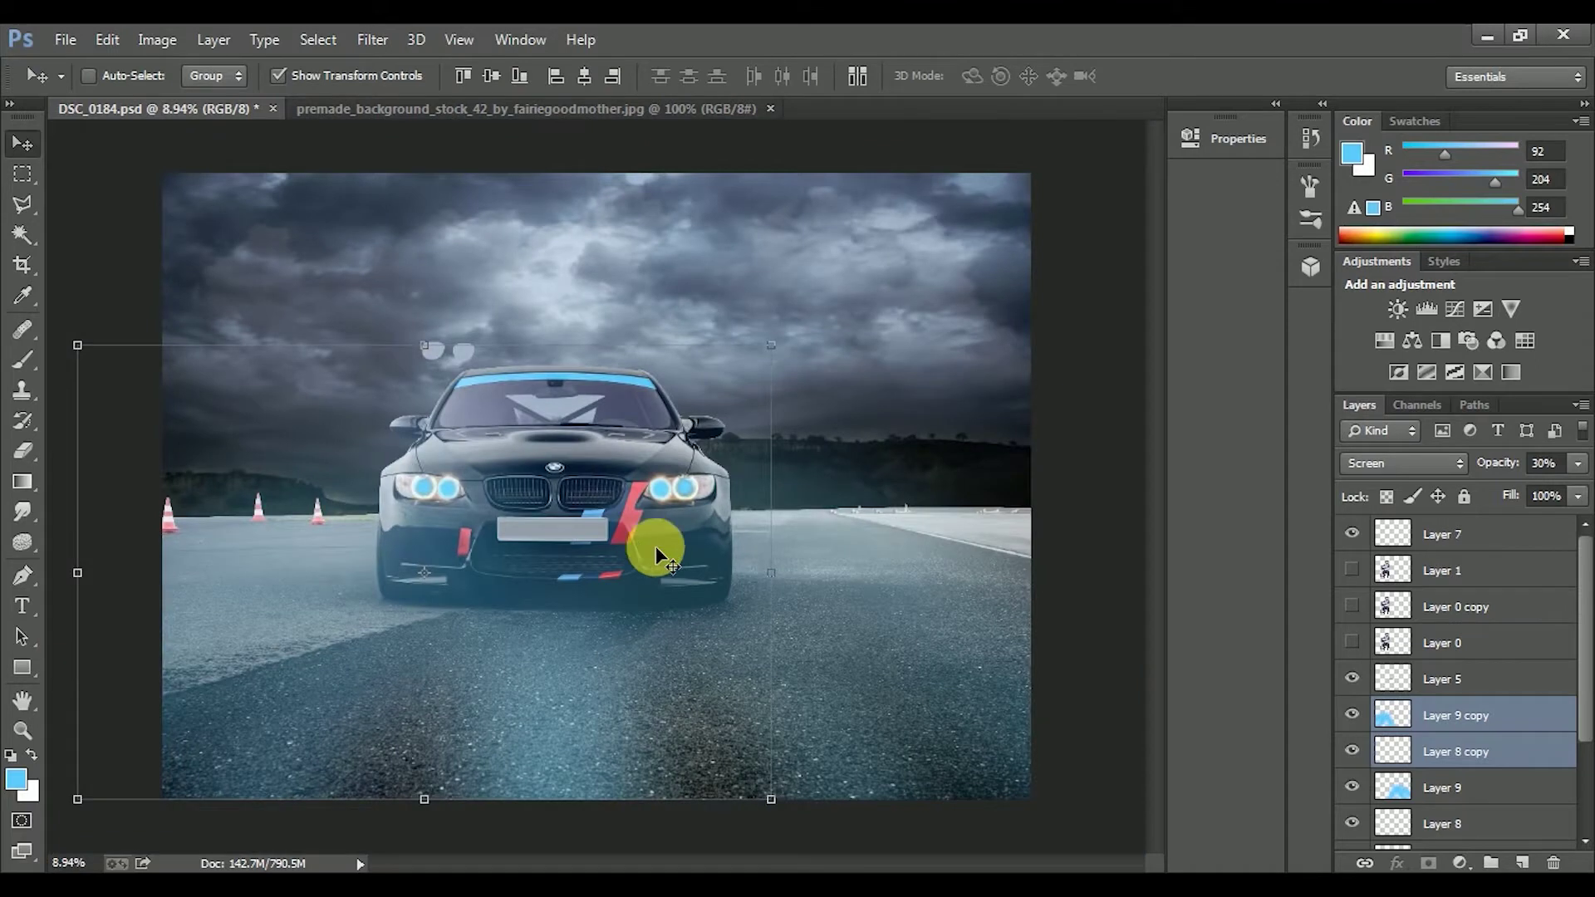
- Soften Layer 8 copy's headlight dot with a small-radius Gaussian Blur
left_click(1385, 750)
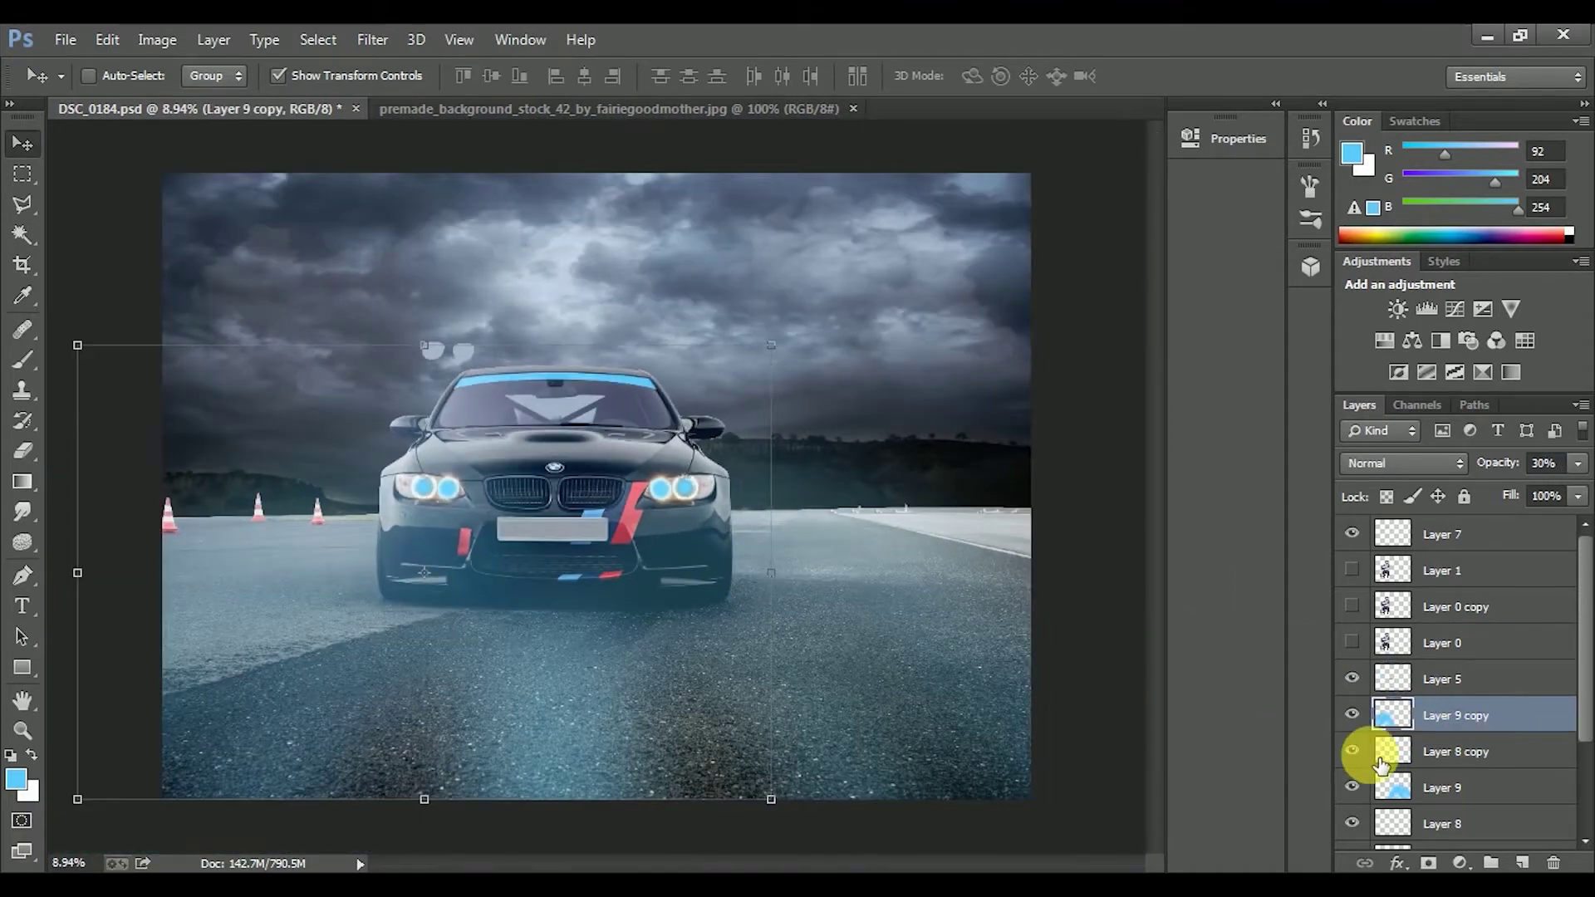
scroll(575, 495, "up", 3)
left_click(369, 40)
left_click(755, 459)
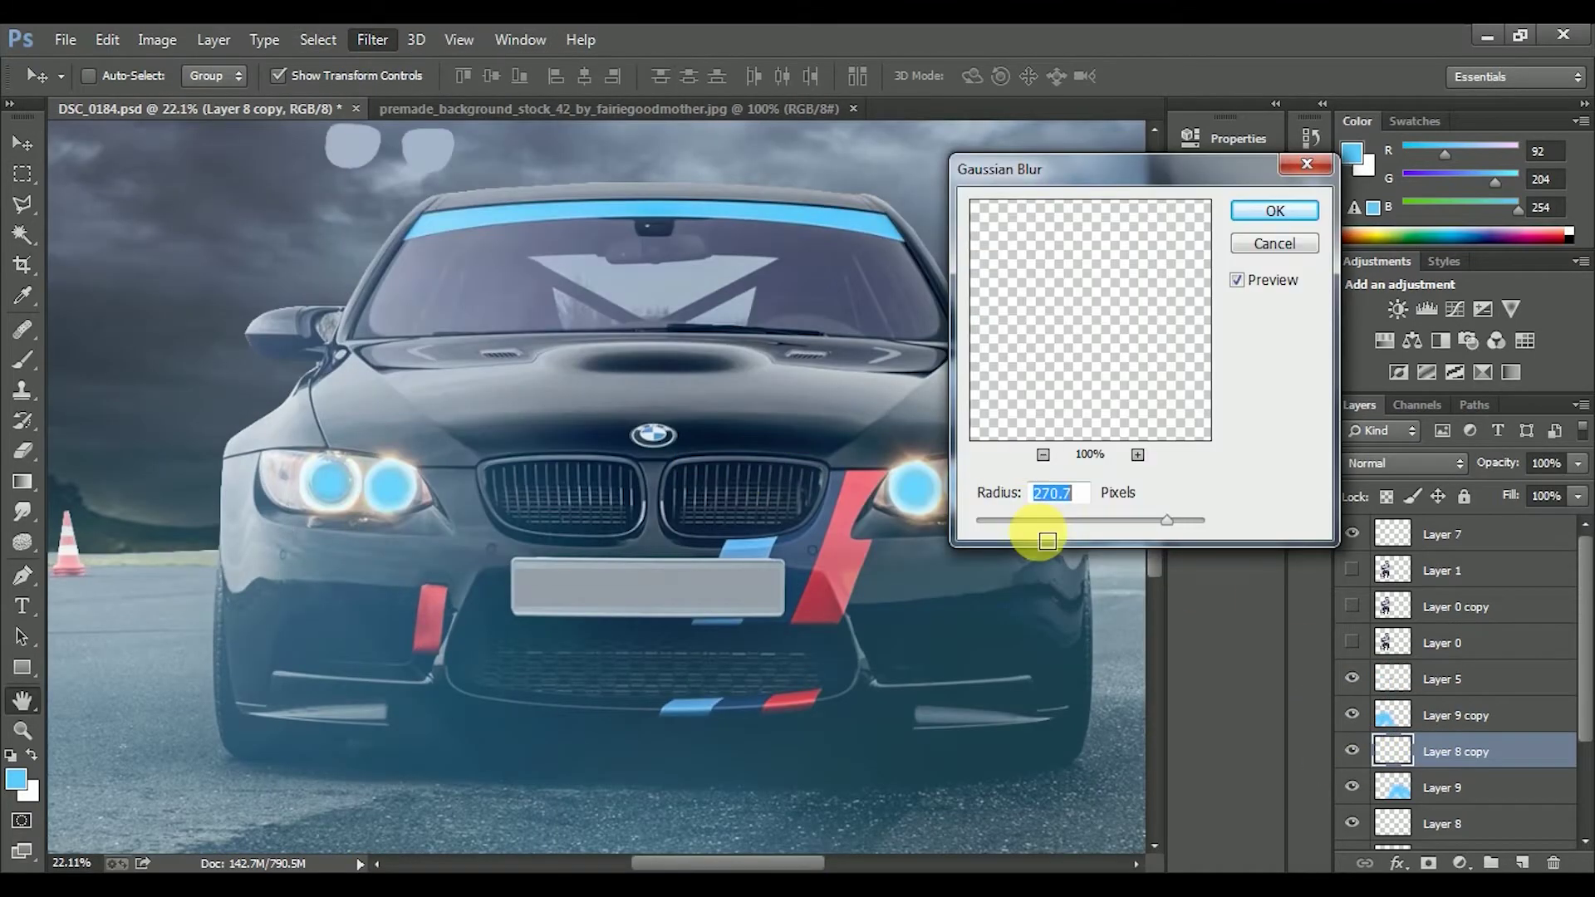
left_click(1034, 522)
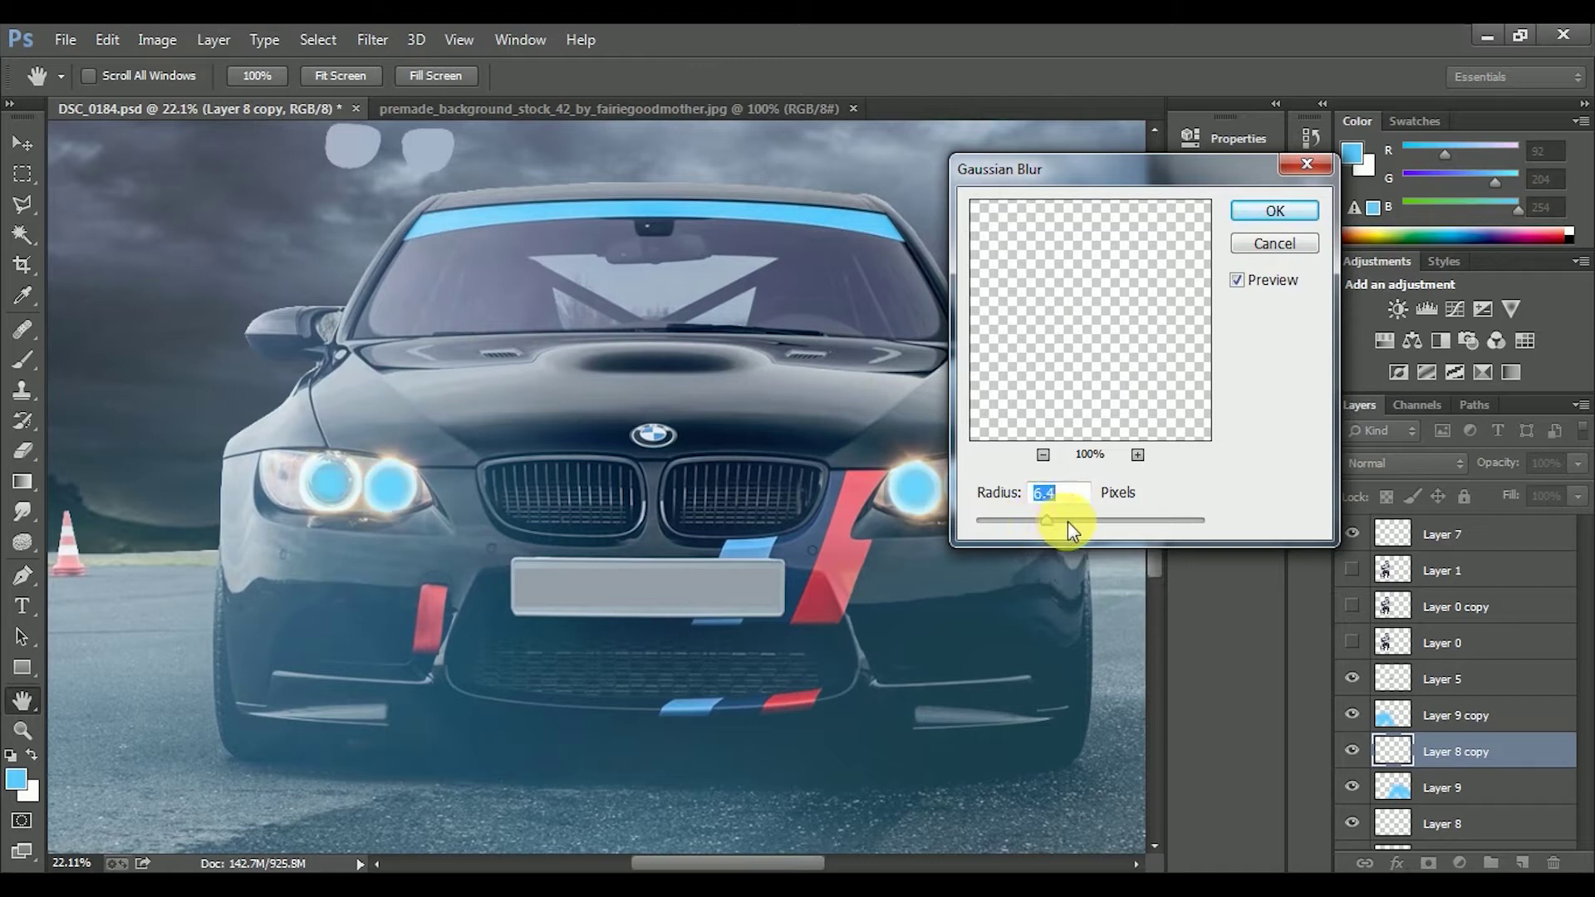
left_click(1238, 211)
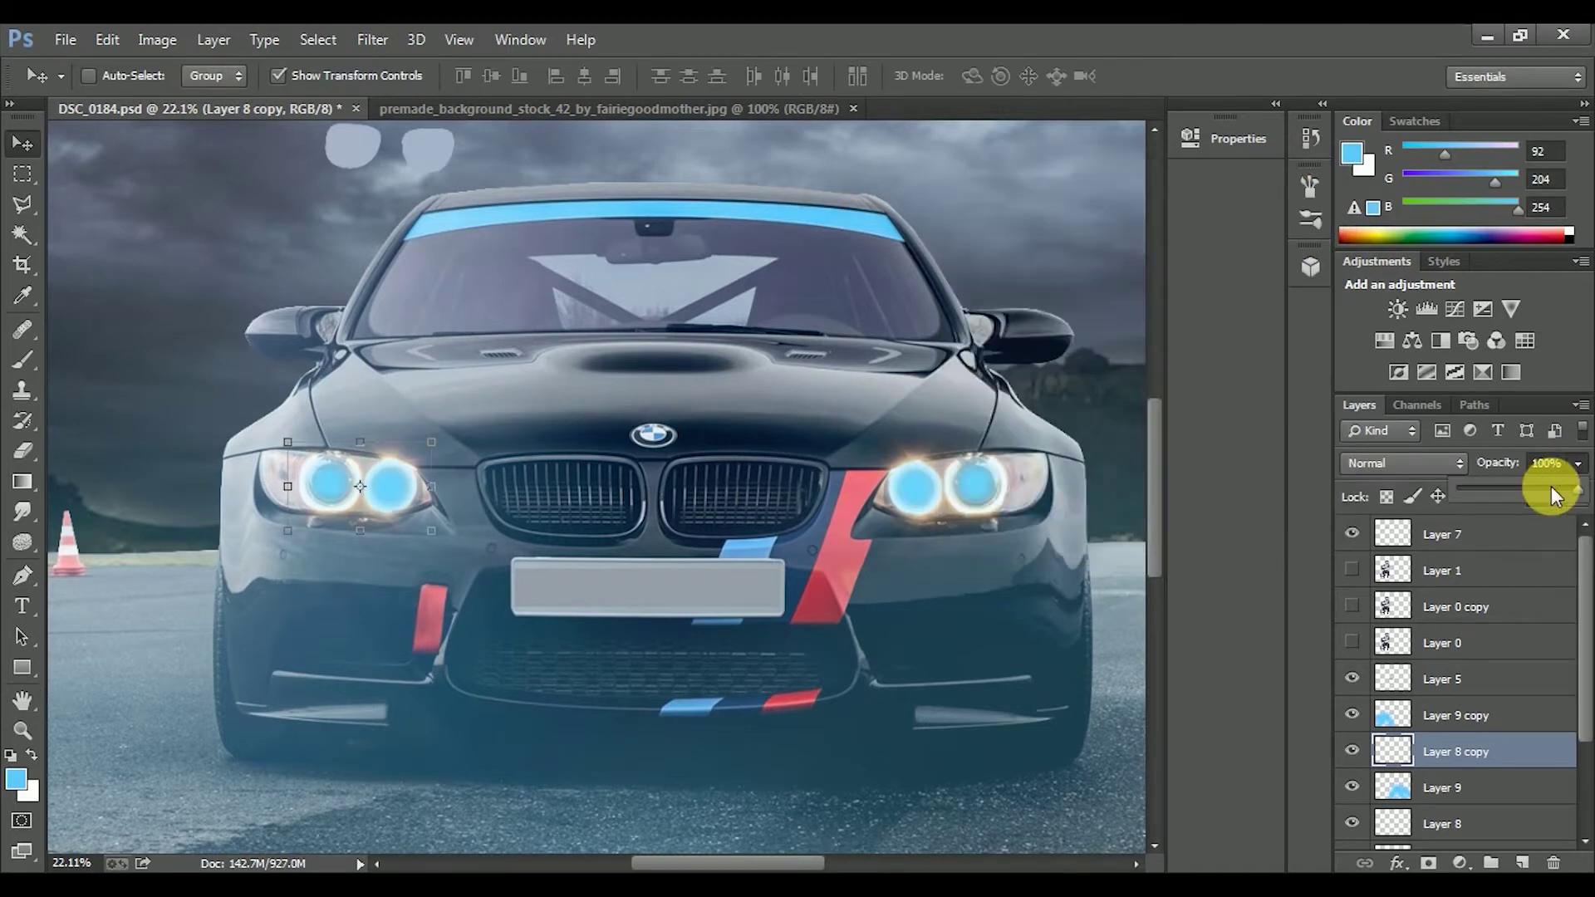
scroll(712, 455, "down", 3)
scroll(712, 456, "down", 2)
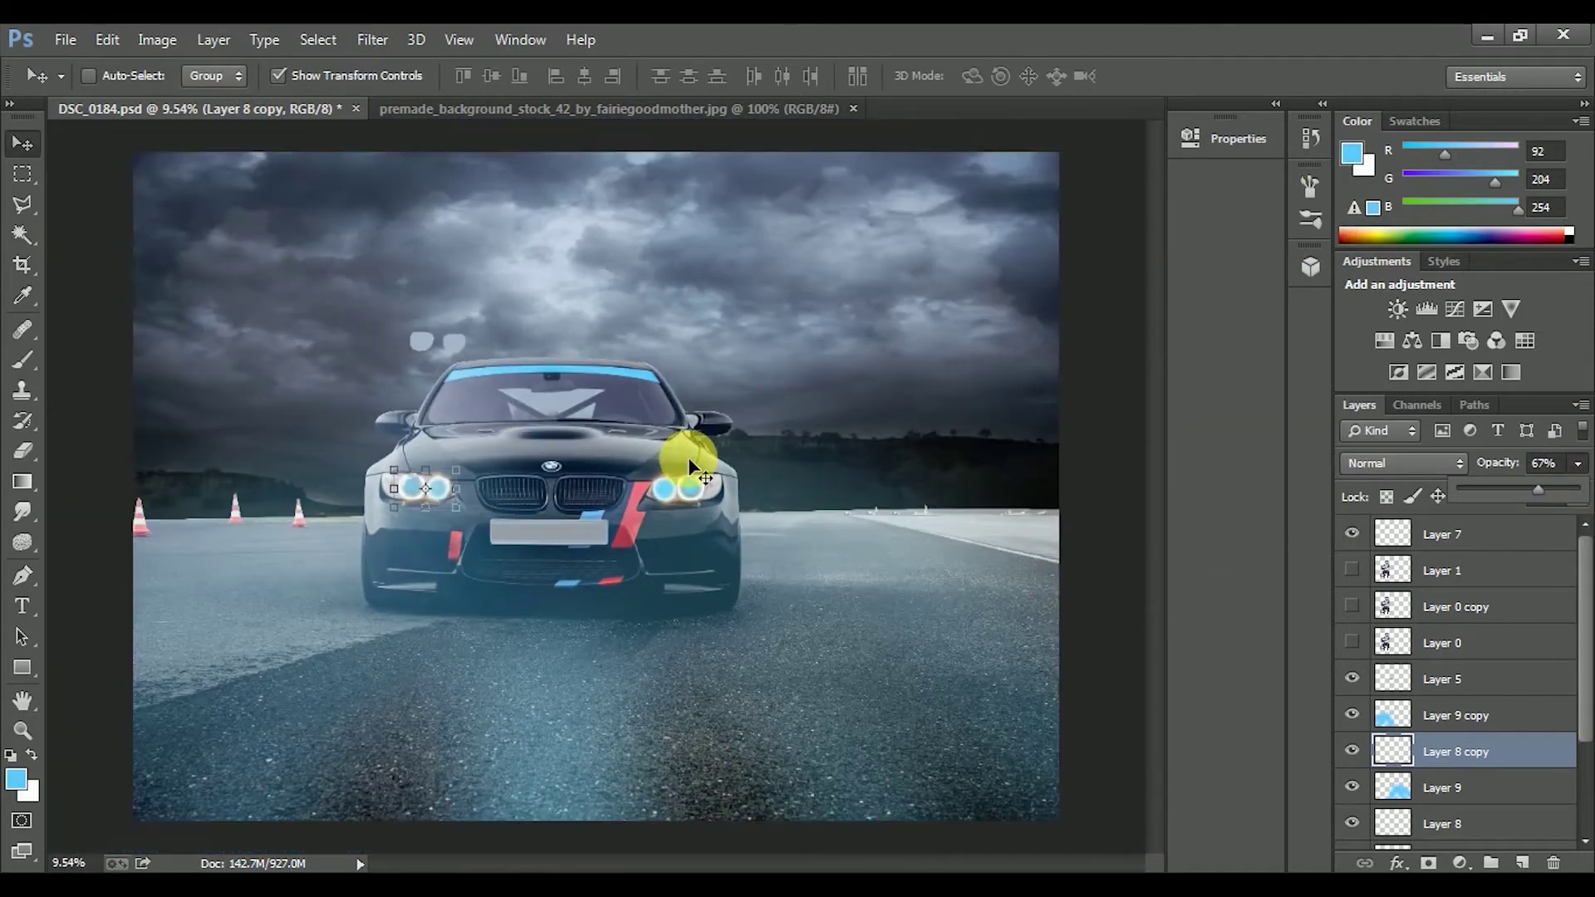
- Blur Layer 8's dot at radius 10 as well and hide the beam glow layers
left_click(1444, 823)
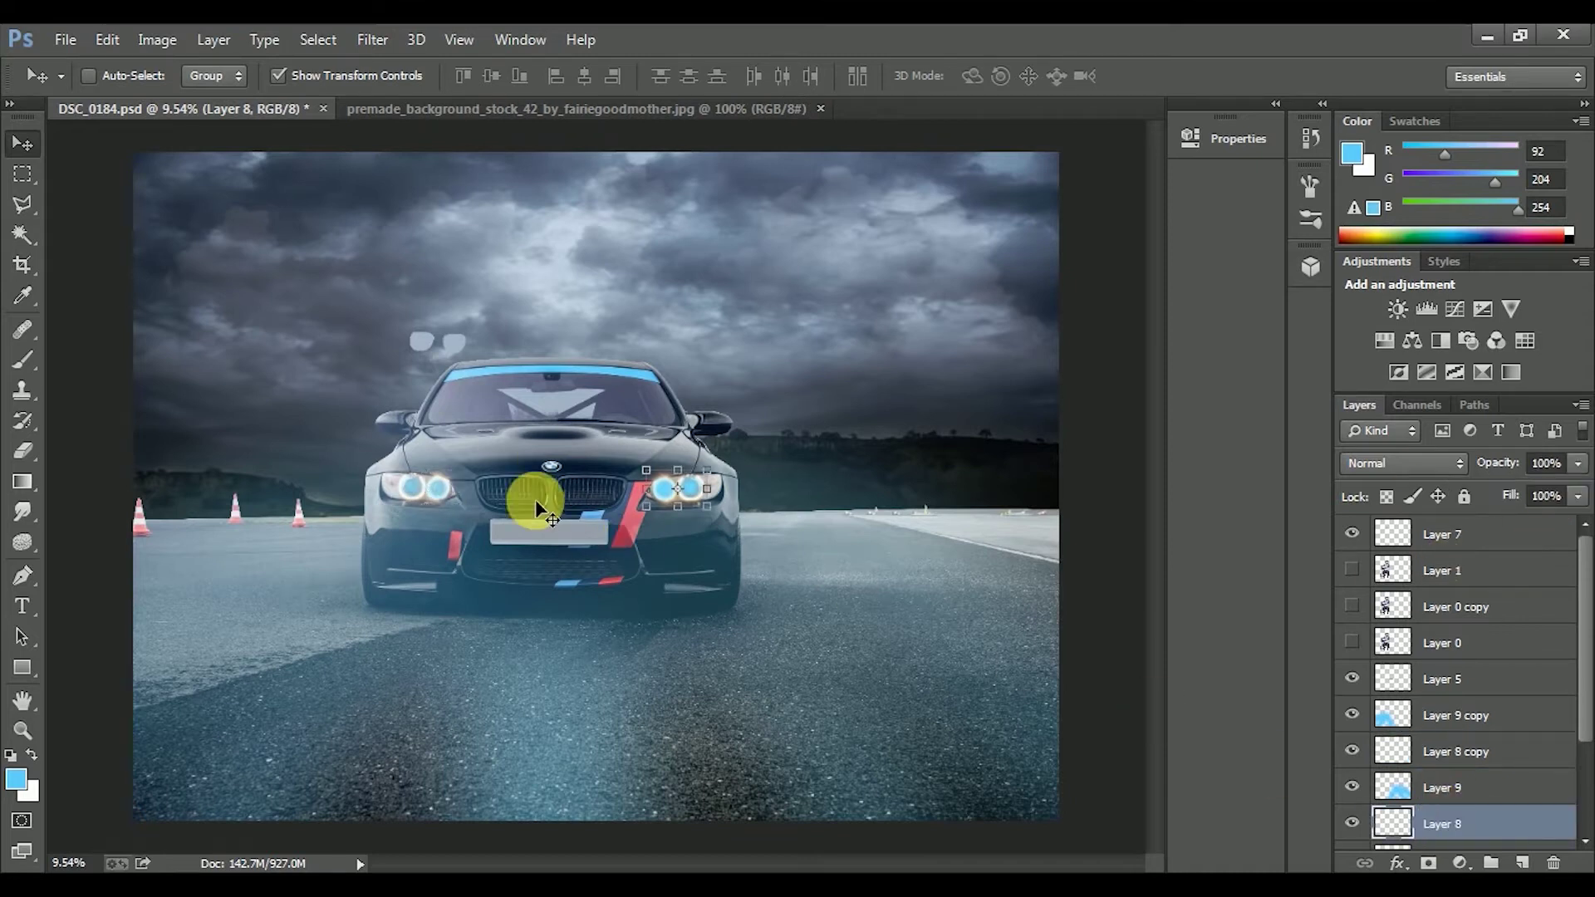
scroll(700, 490, "up", 5)
left_click(834, 466)
left_click(1283, 211)
left_click(1462, 752)
left_click(1454, 823)
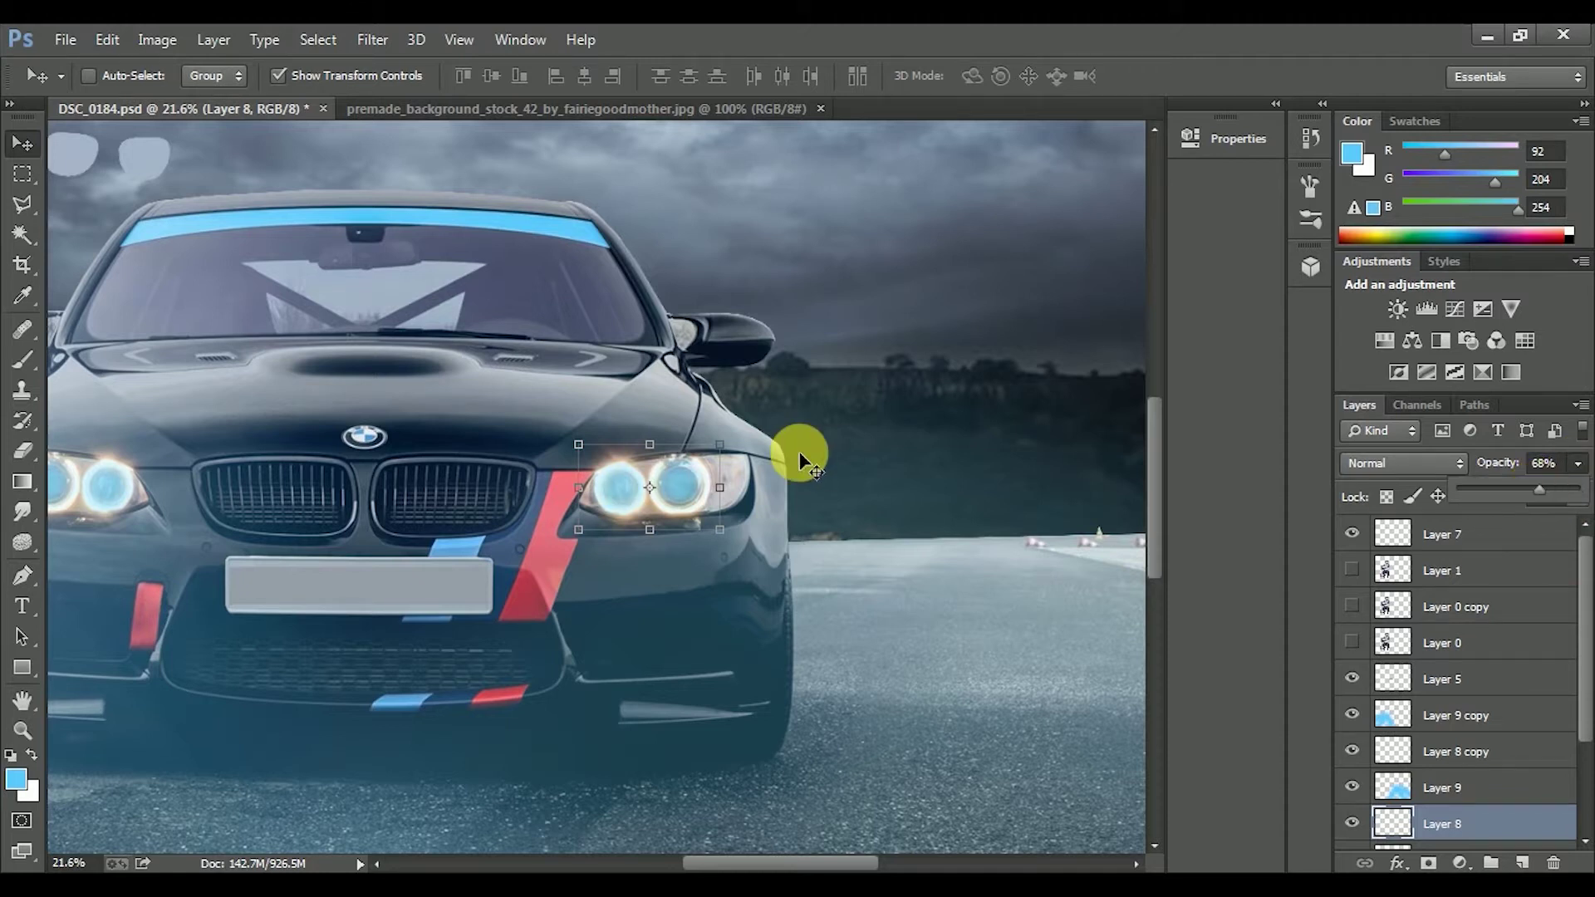
scroll(799, 461, "down", 5)
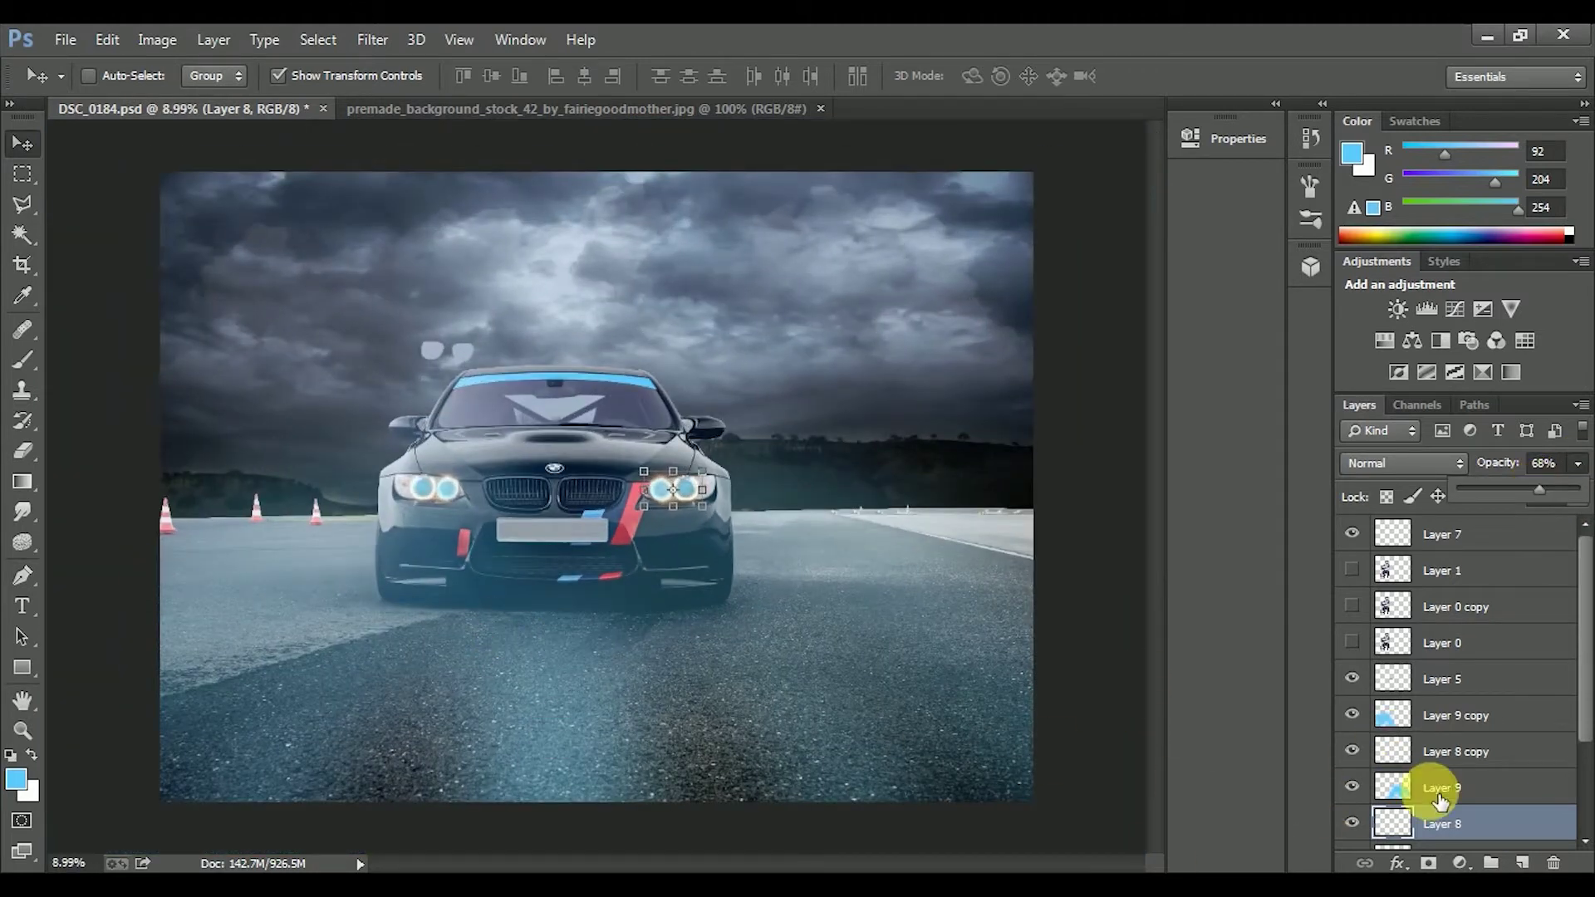
left_click_drag(1351, 715, 1351, 787)
scroll(1399, 822, "down", 2)
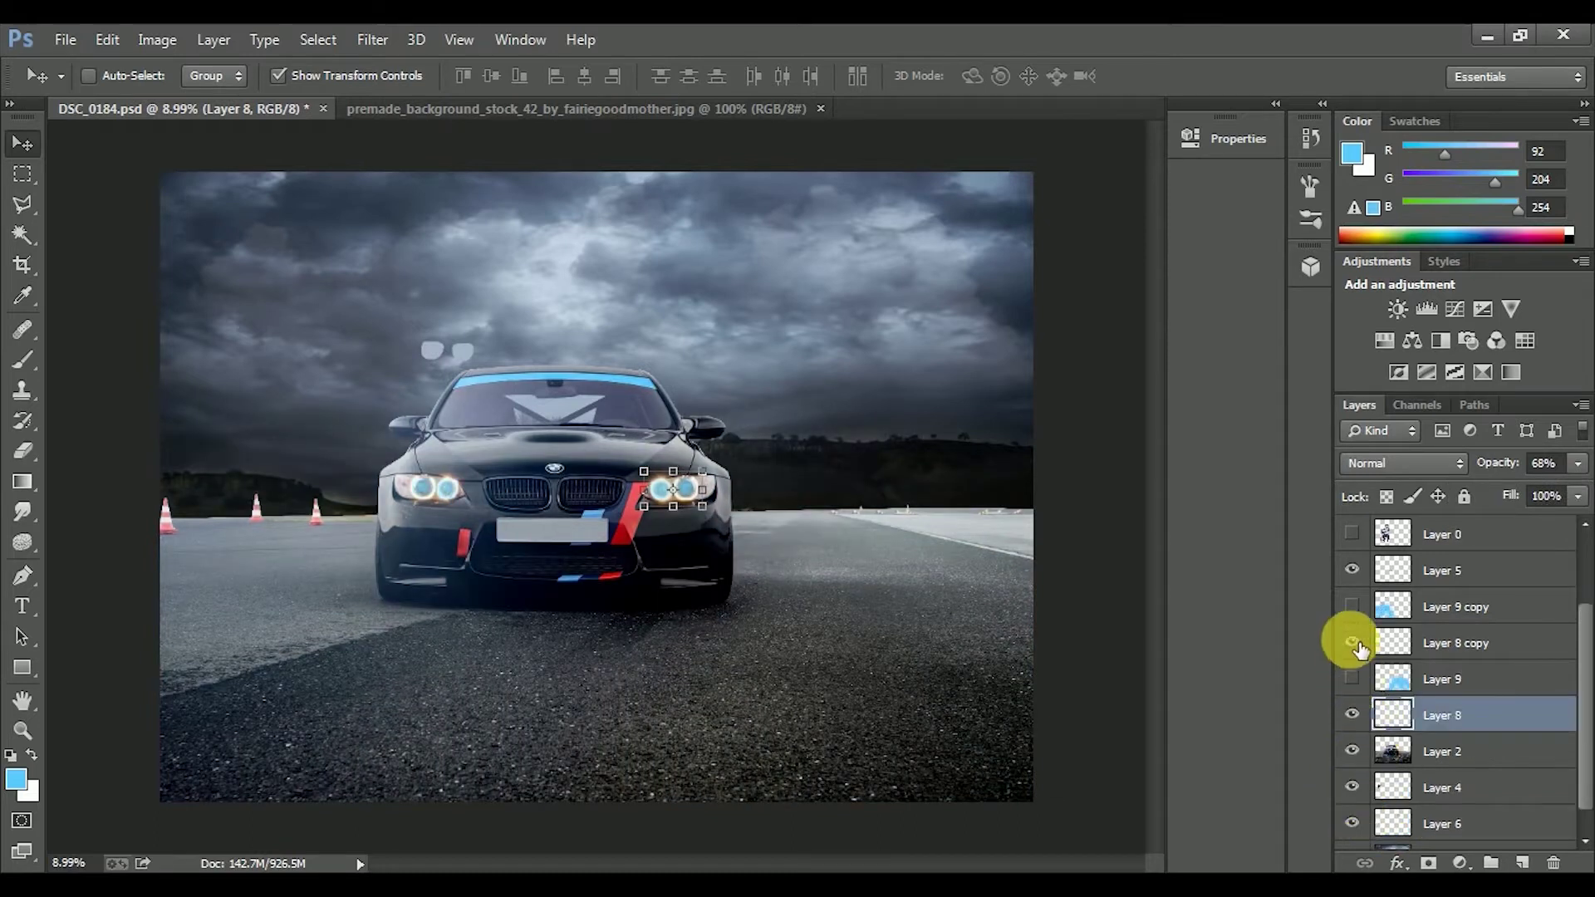
- Show Layer 8 copy and brush extra blue glow over the right headlights
left_click(1352, 643)
scroll(374, 509, "up", 5)
key("b")
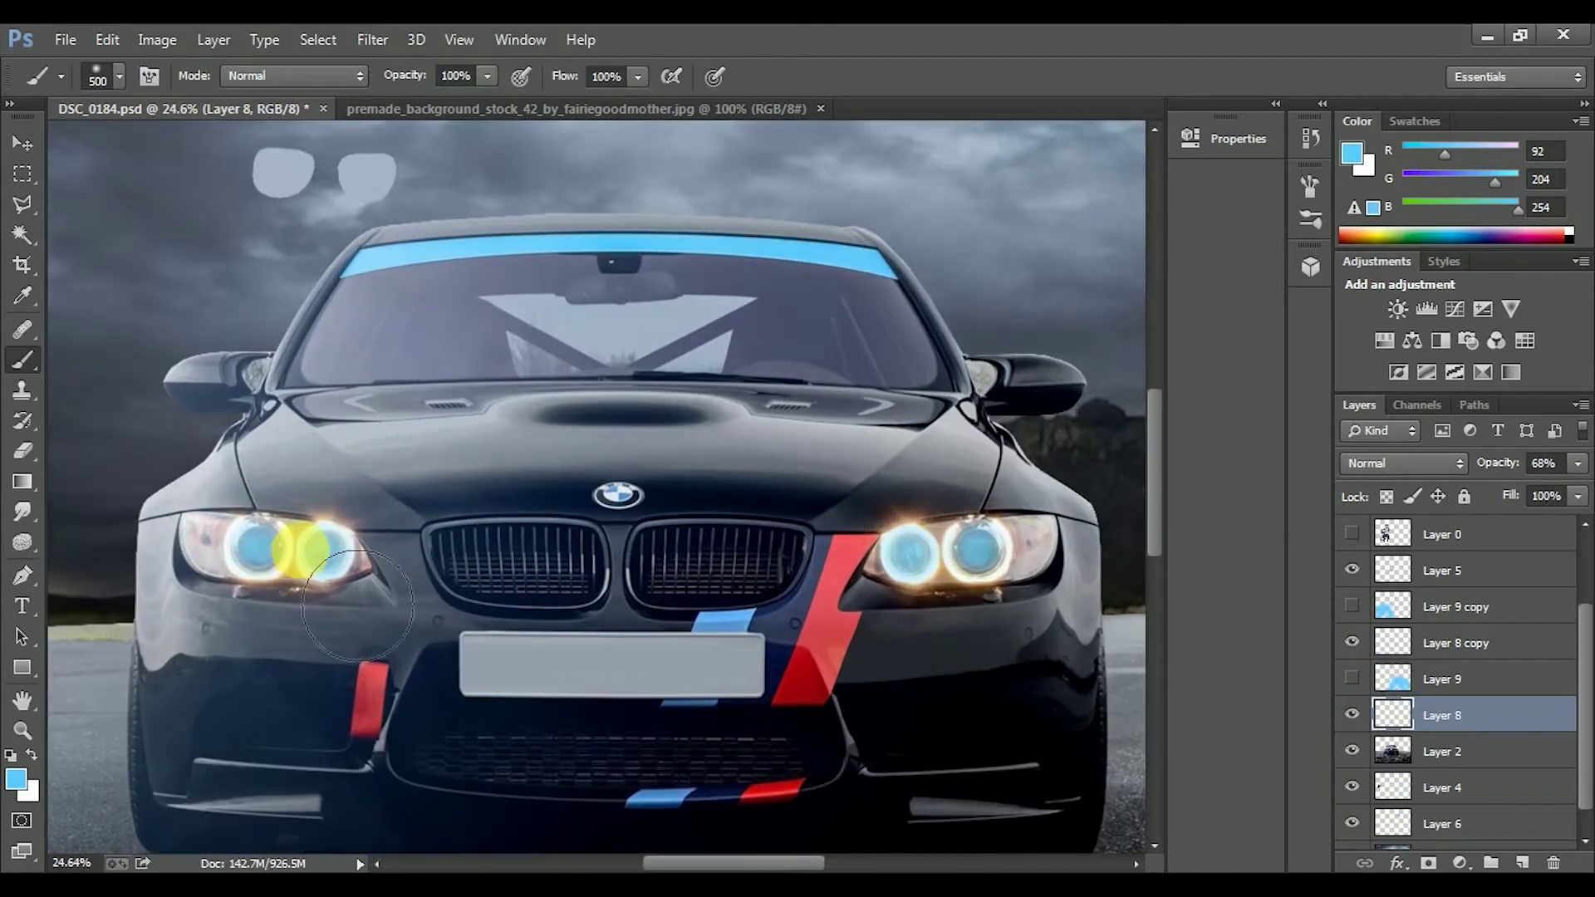
left_click(1354, 719)
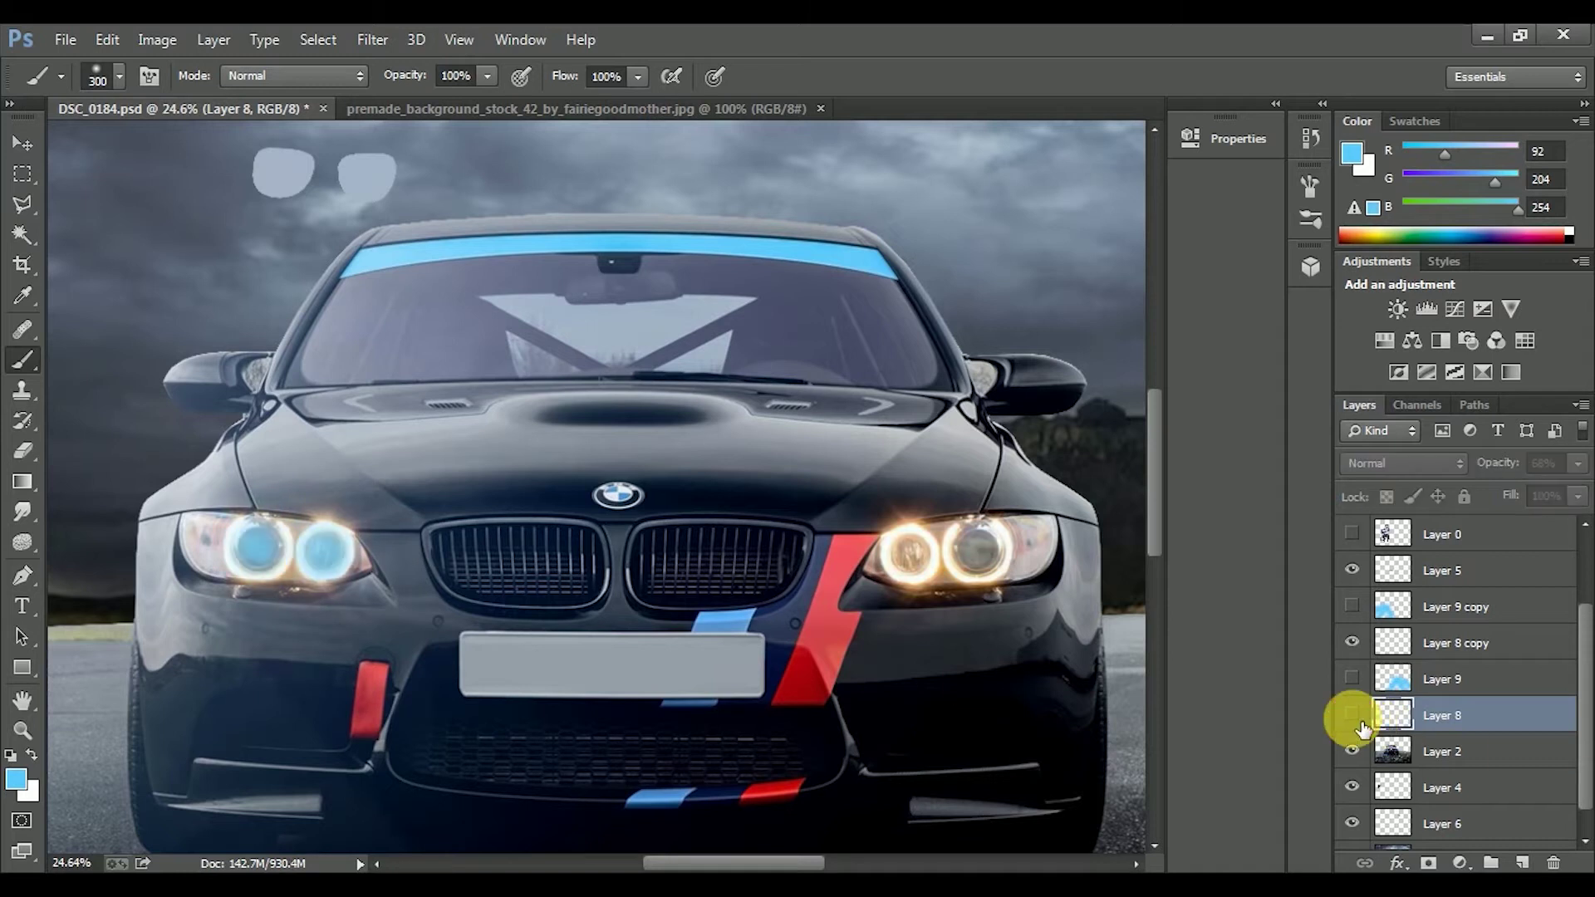
left_click(1354, 719)
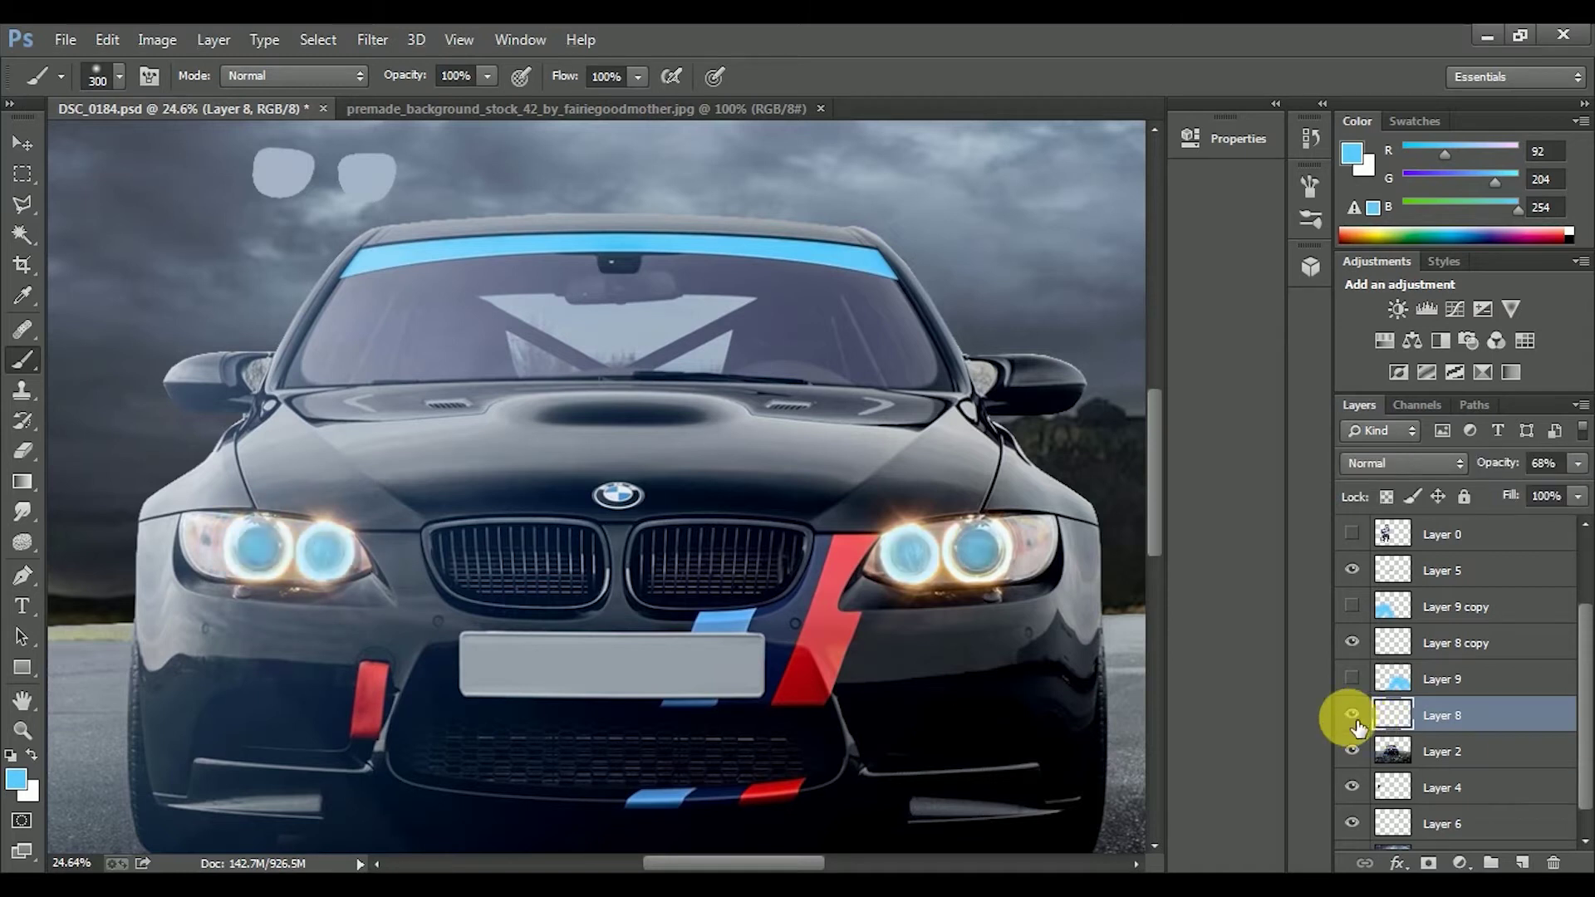
left_click(1353, 716)
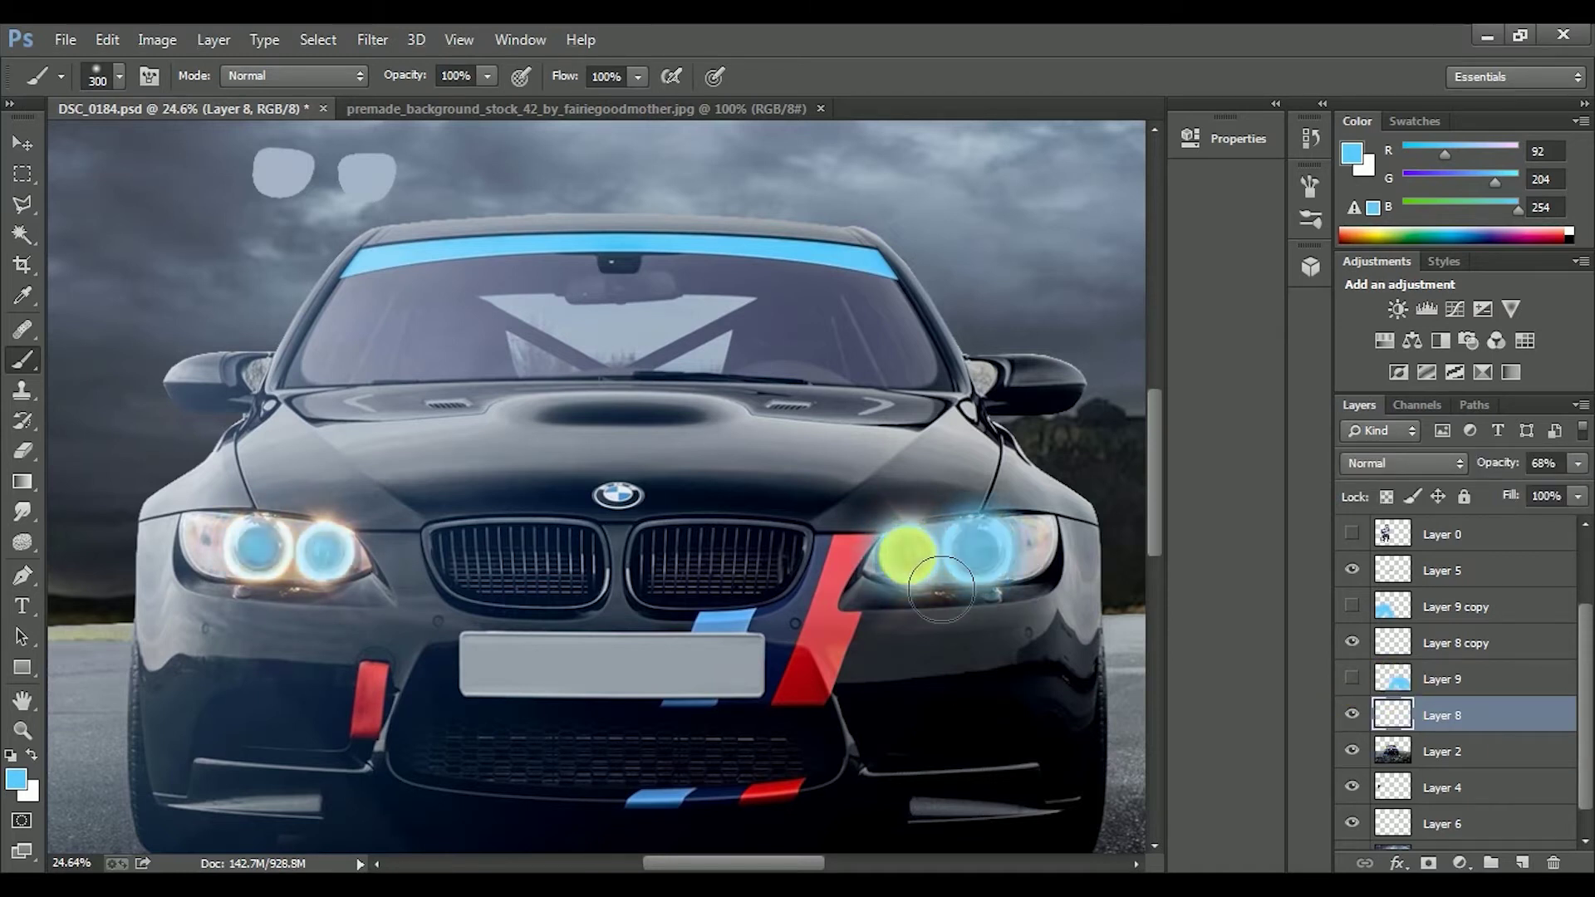
left_click_drag(976, 548, 909, 550)
- Set Layer 8 copy and Layer 8 opacity to about 75%
left_click(1445, 645)
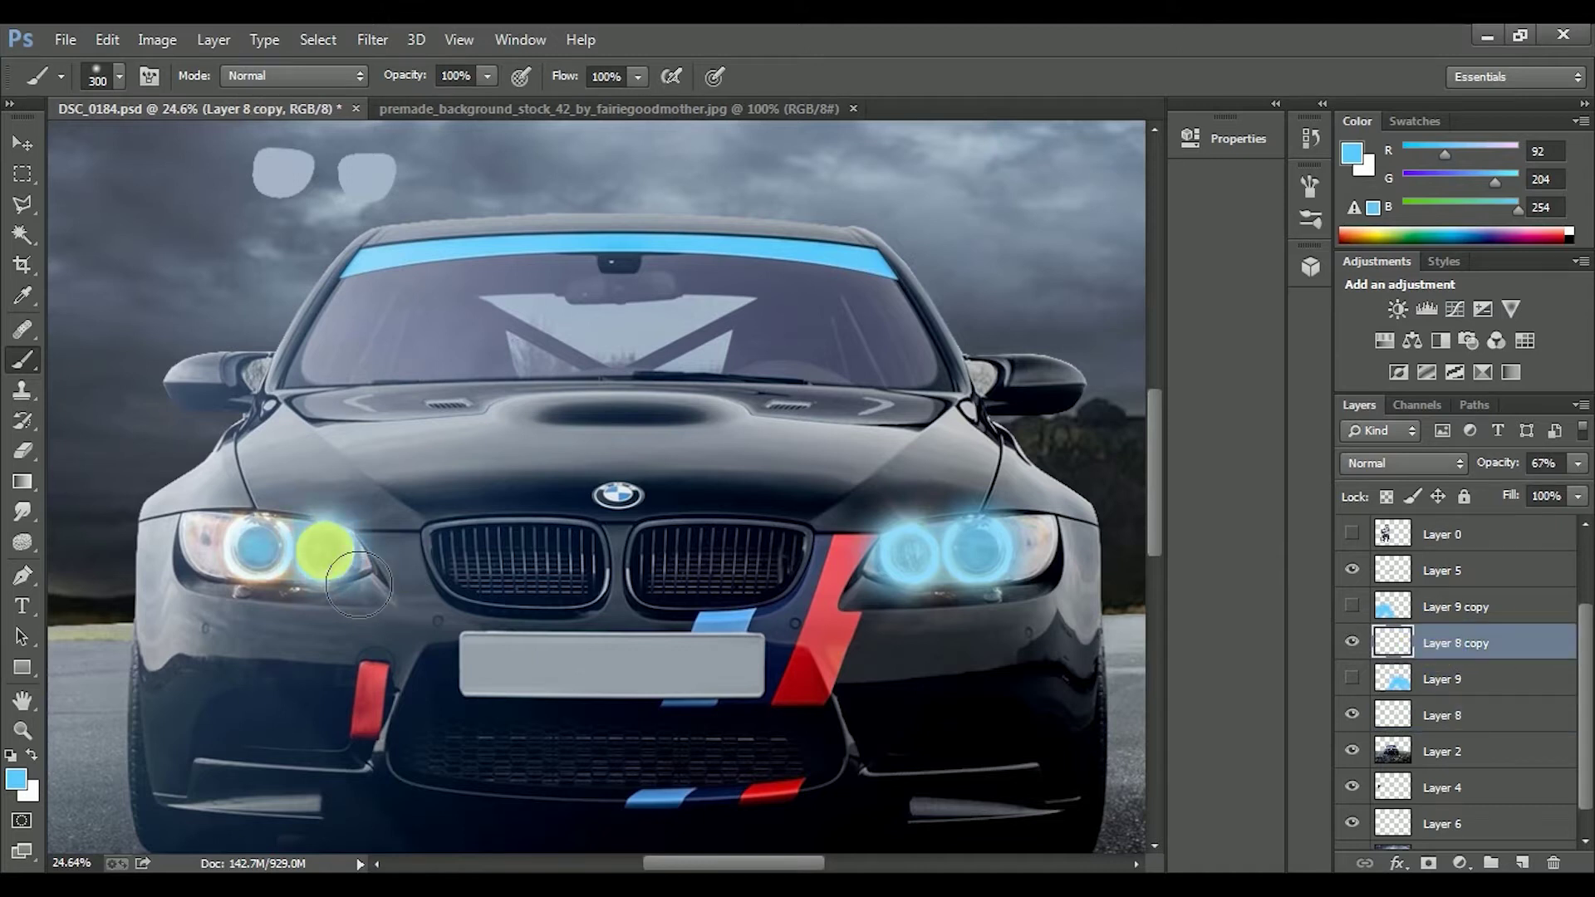
key("bracketleft")
key("bracketleft")
left_click_drag(1577, 463, 1554, 496)
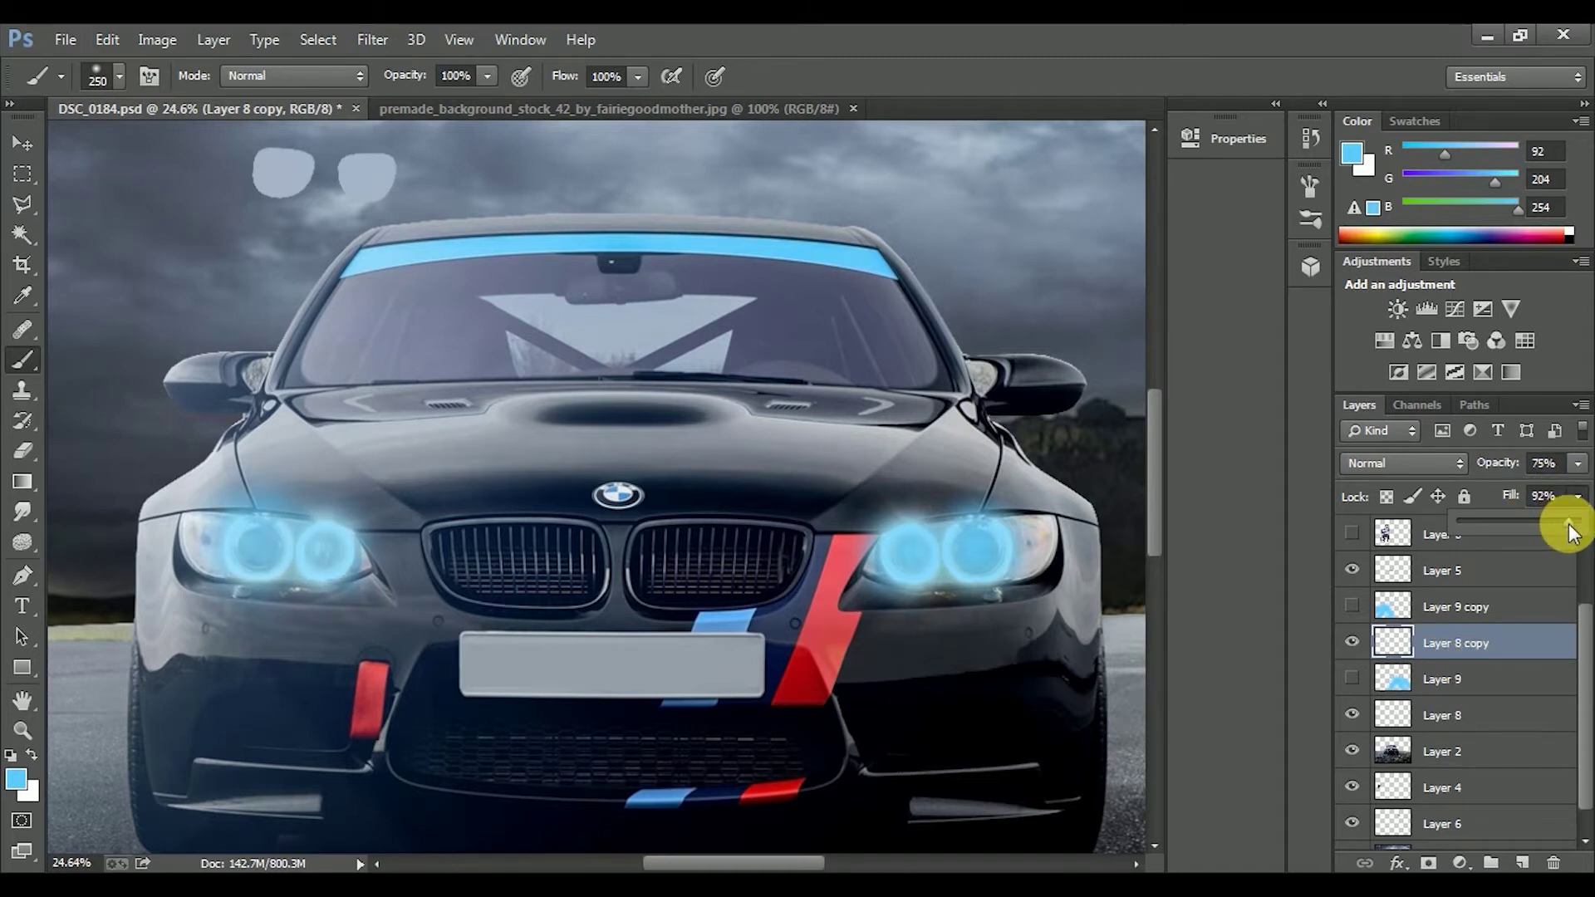
left_click(1463, 715)
mouse_move(1578, 463)
left_mouse_down()
mouse_move(1551, 499)
mouse_move(1565, 521)
left_mouse_up()
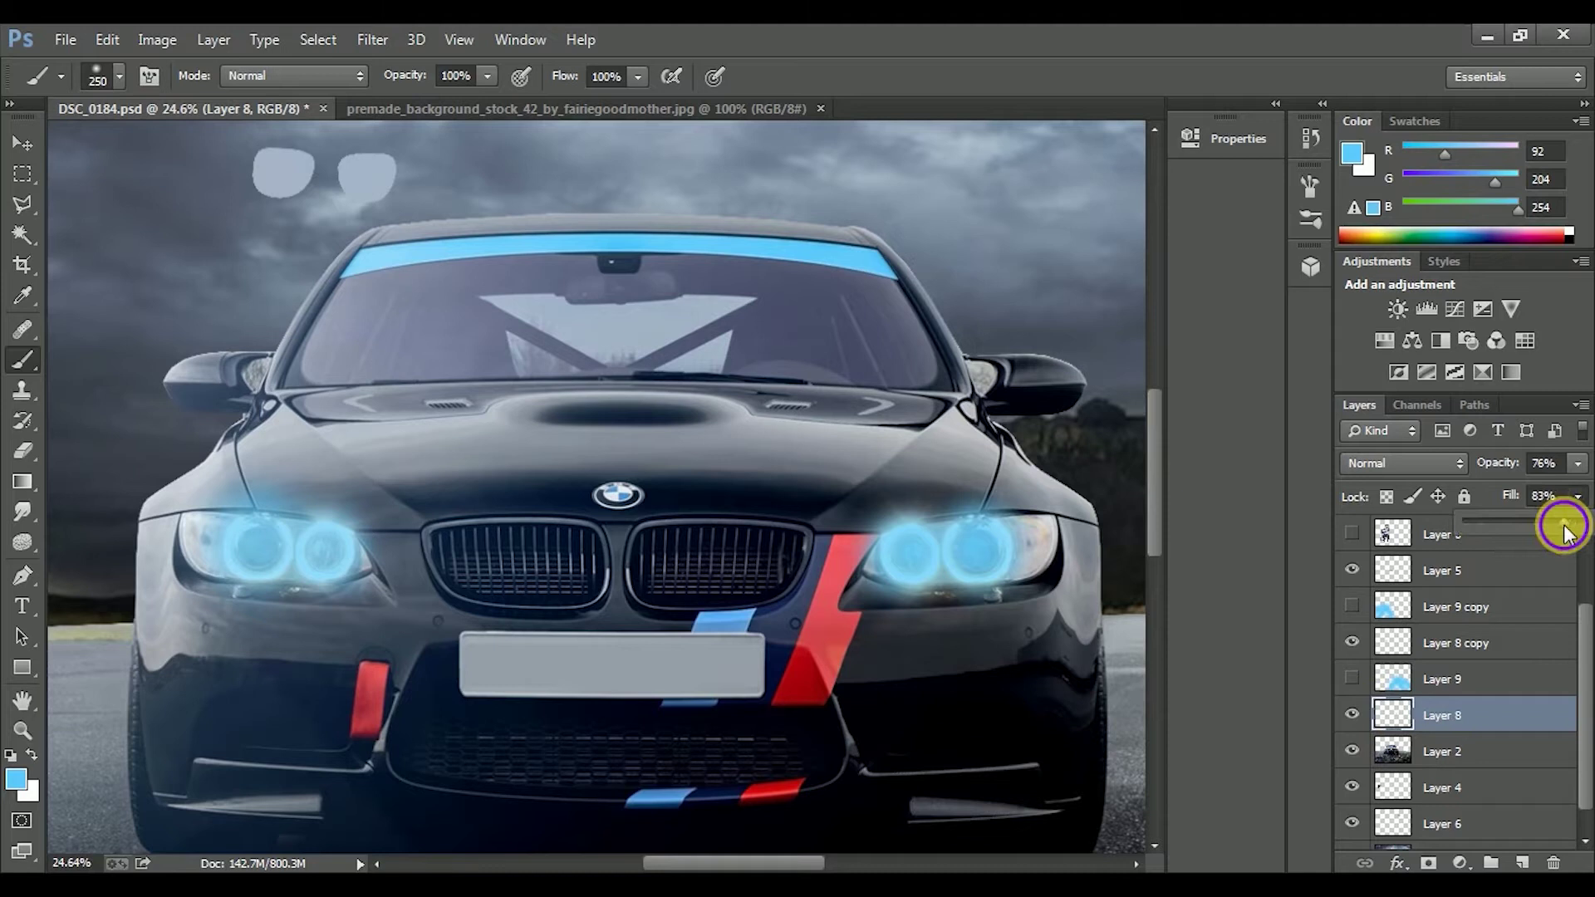
scroll(931, 505, "down", 3)
scroll(675, 569, "down", 2)
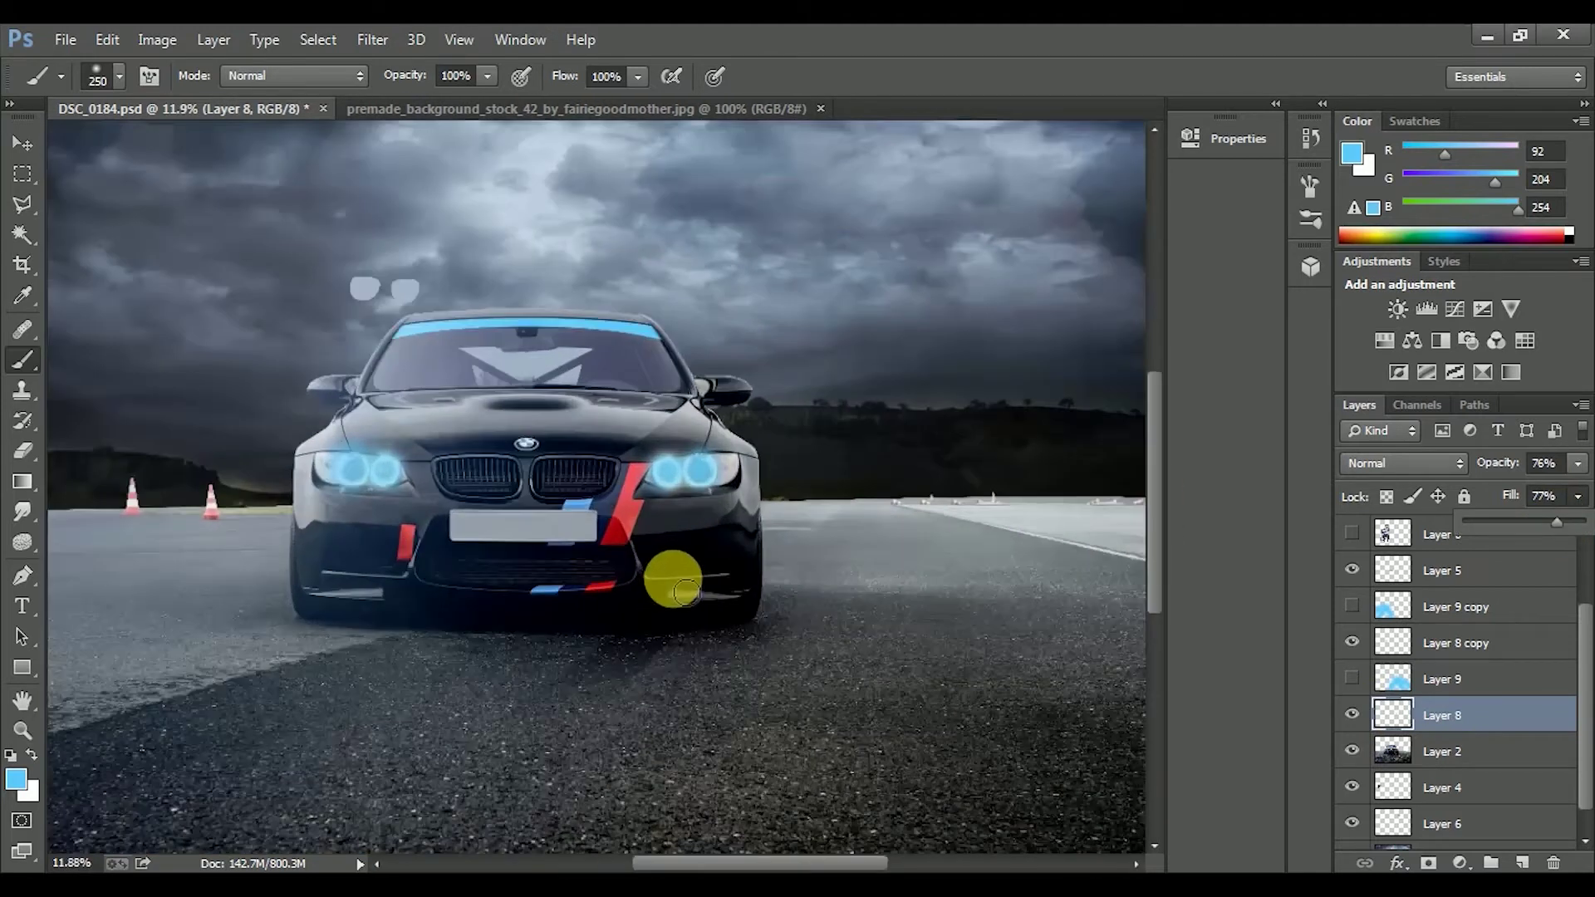
scroll(450, 358, "down", 1)
- Show Layer 9's blue road tint and smudge the man's hair edge into strands
left_click(1353, 679)
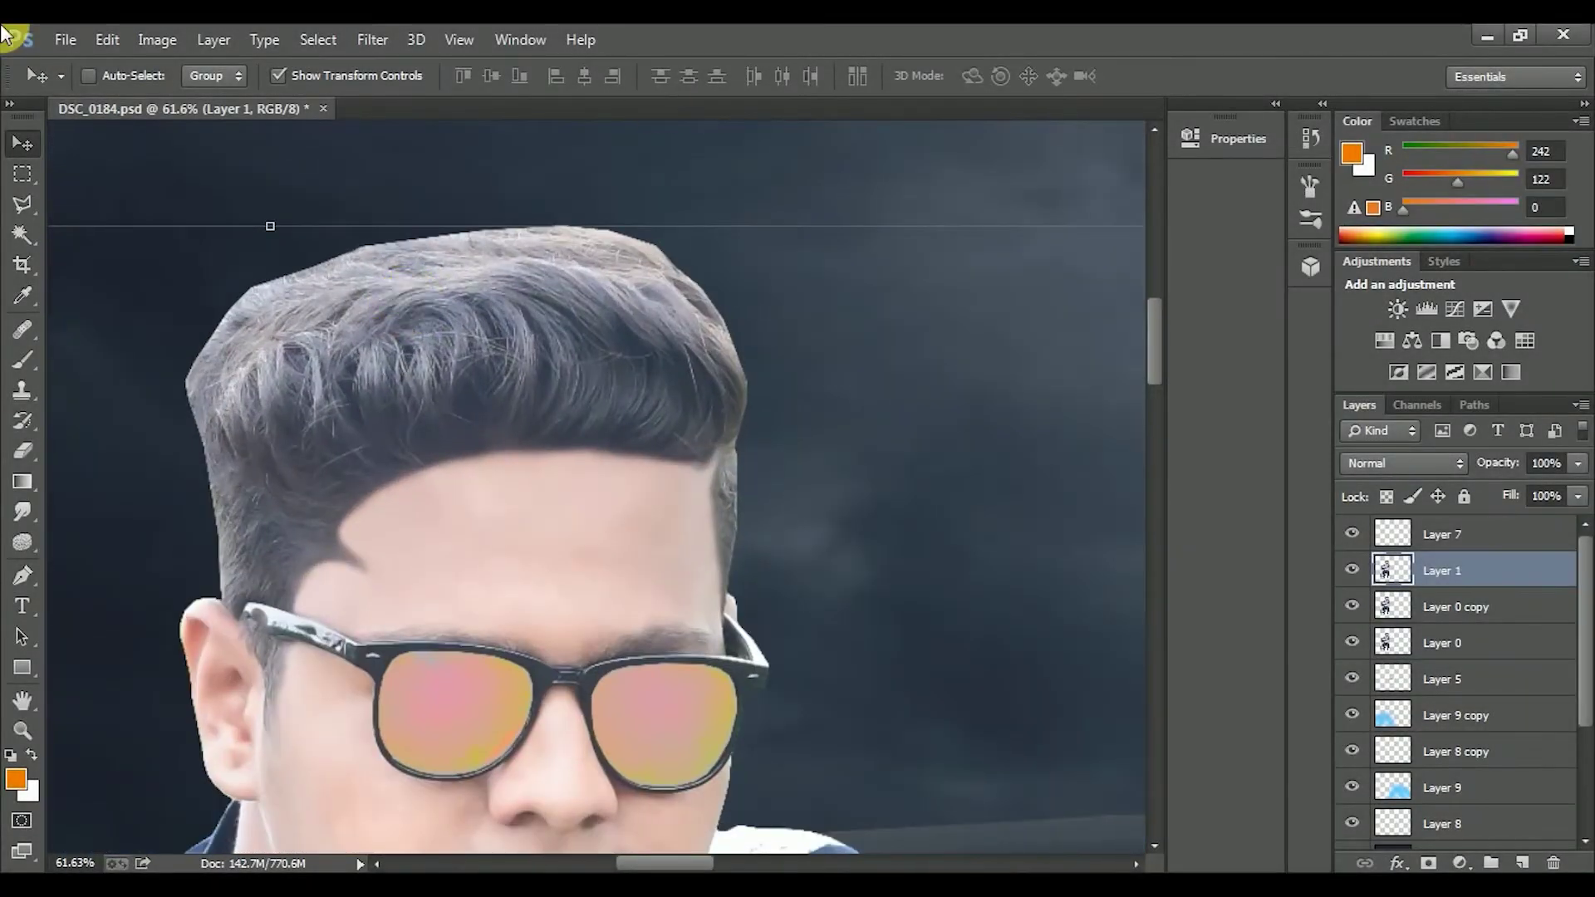
key("r")
left_click(118, 75)
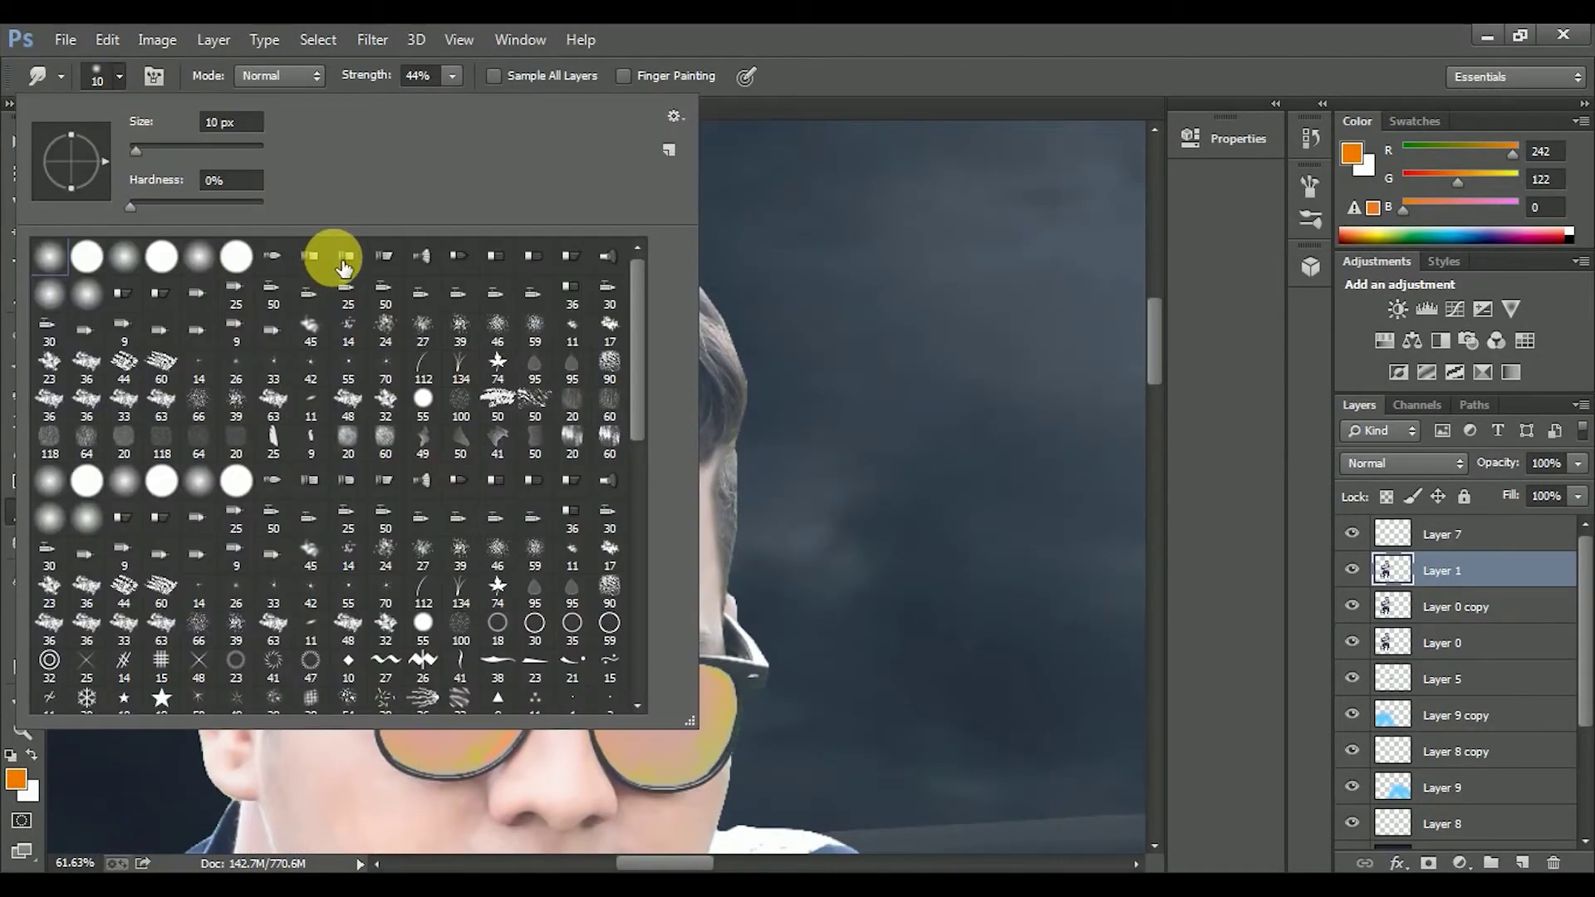
mouse_move(723, 465)
left_mouse_down()
mouse_move(693, 251)
mouse_move(474, 235)
mouse_move(221, 313)
mouse_move(332, 456)
mouse_move(436, 349)
mouse_move(605, 295)
mouse_move(523, 385)
mouse_move(277, 346)
mouse_move(208, 282)
mouse_move(448, 310)
mouse_move(691, 228)
mouse_move(476, 184)
mouse_move(235, 274)
mouse_move(310, 409)
left_mouse_up()
scroll(498, 449, "down", 2)
scroll(757, 421, "down", 5)
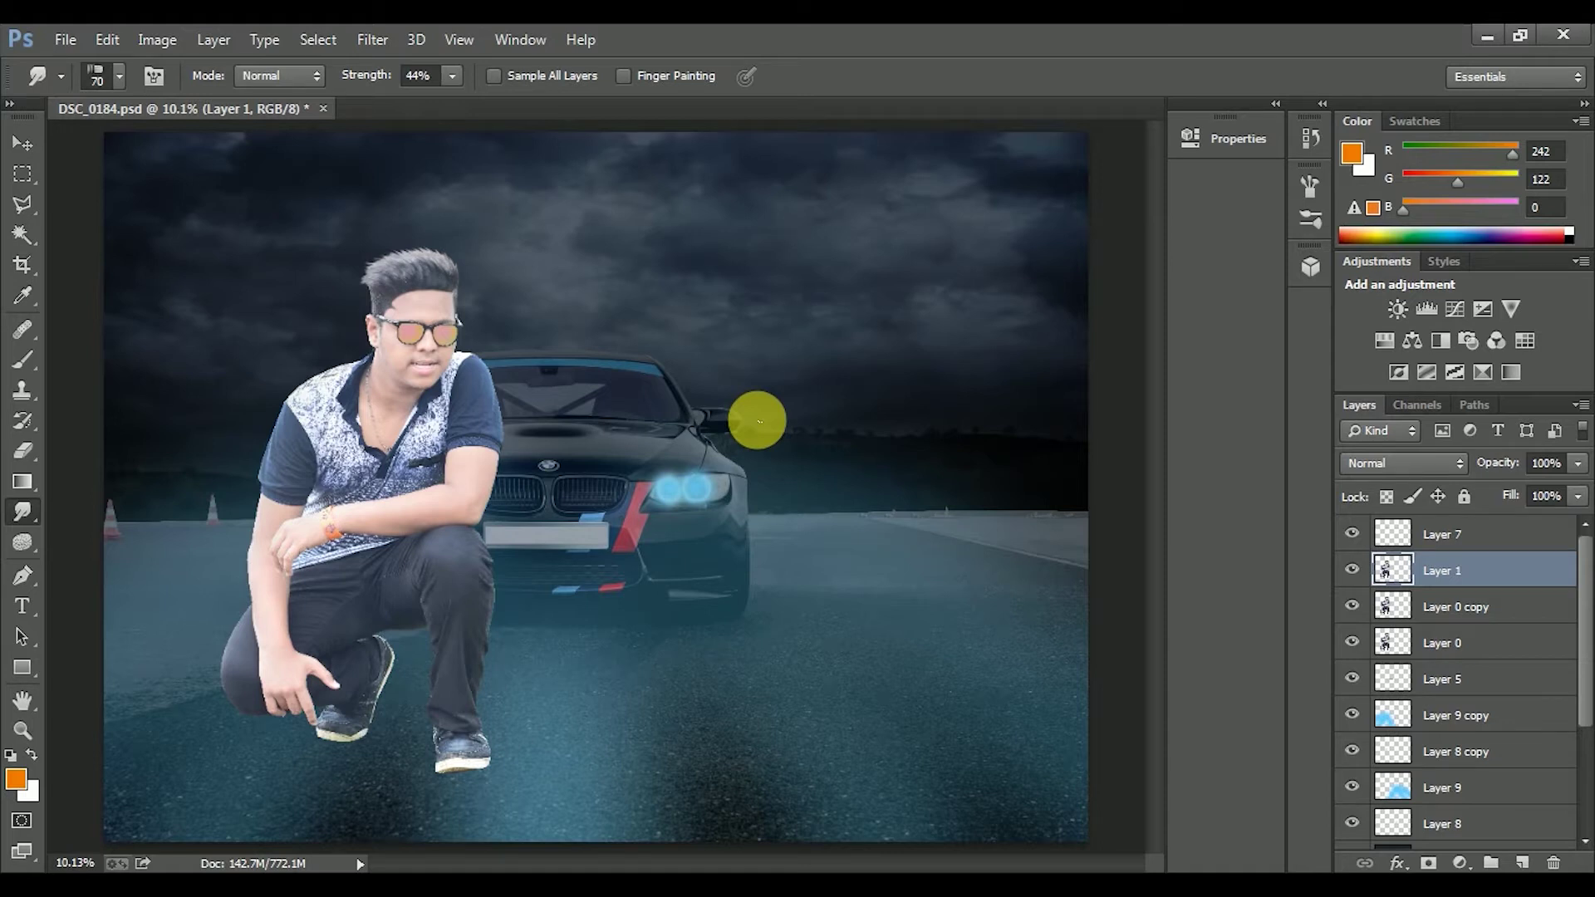
scroll(374, 245, "up", 7)
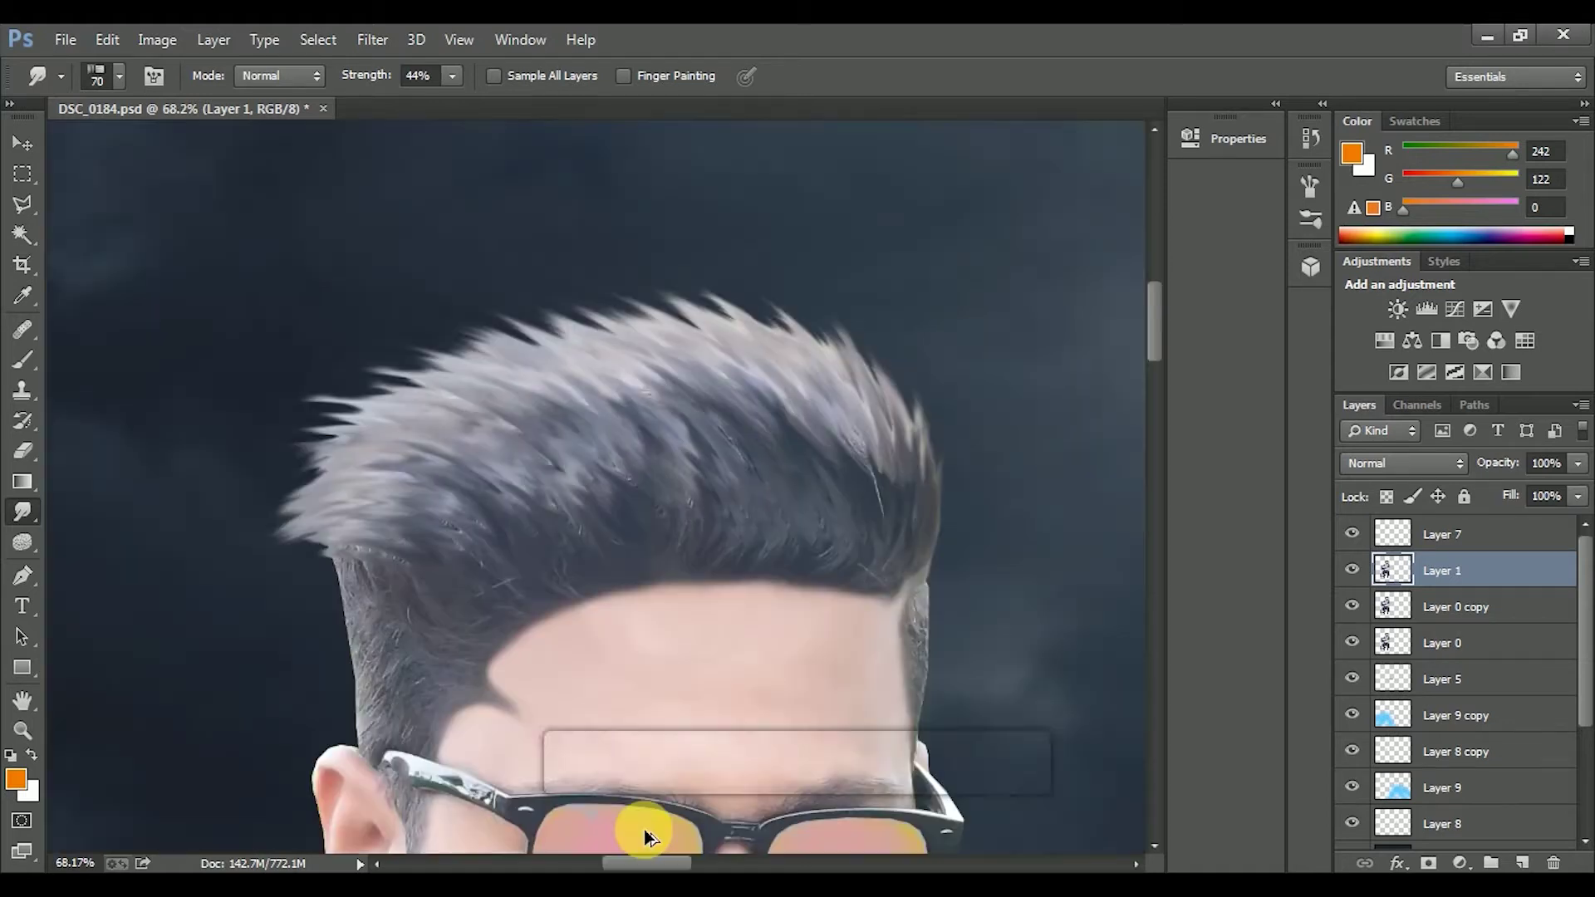
scroll(659, 527, "down", 2)
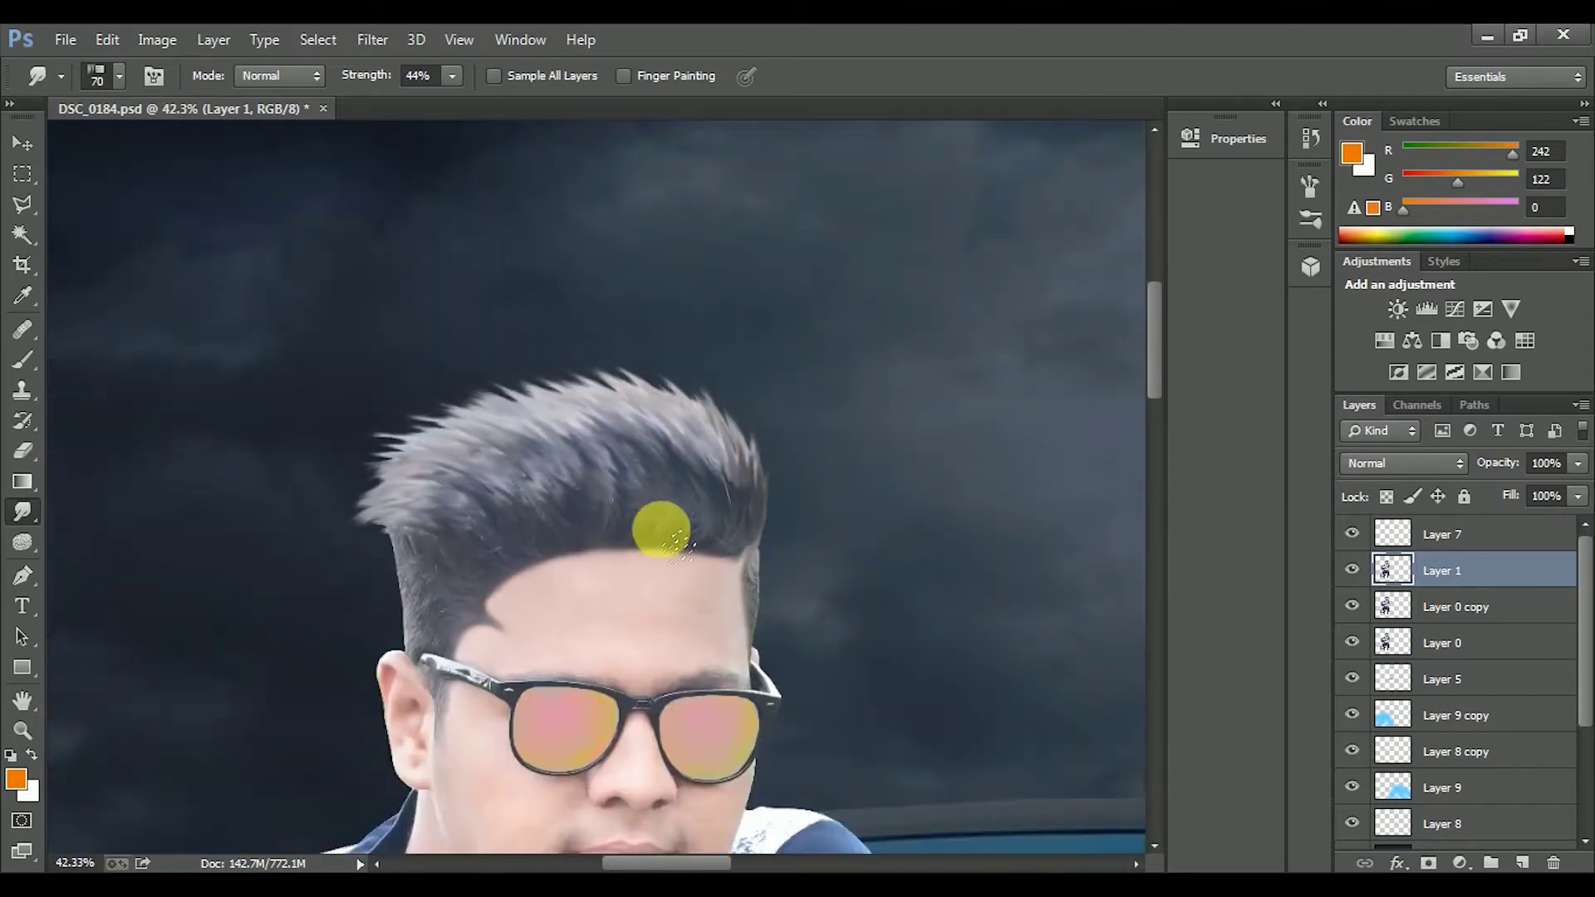
scroll(775, 534, "up", 2)
scroll(825, 588, "up", 3)
- Shrink the smudge brush, view the whole man and car, and reload the man's selection
right_click(767, 461)
left_click(812, 442)
right_click(776, 453)
left_click(774, 448)
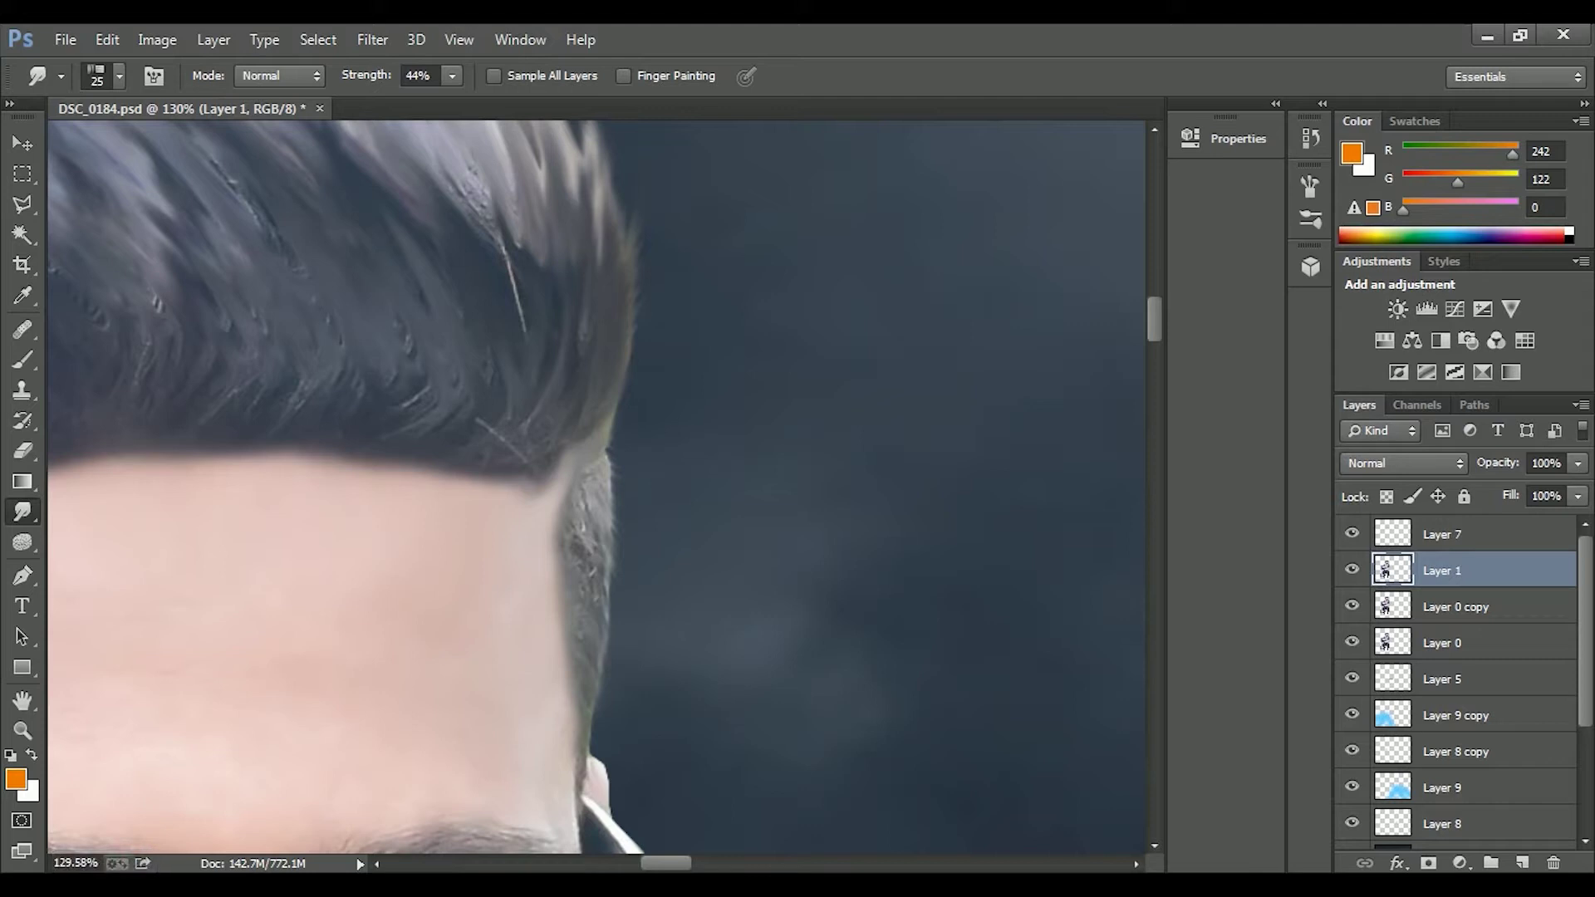
scroll(409, 384, "down", 5)
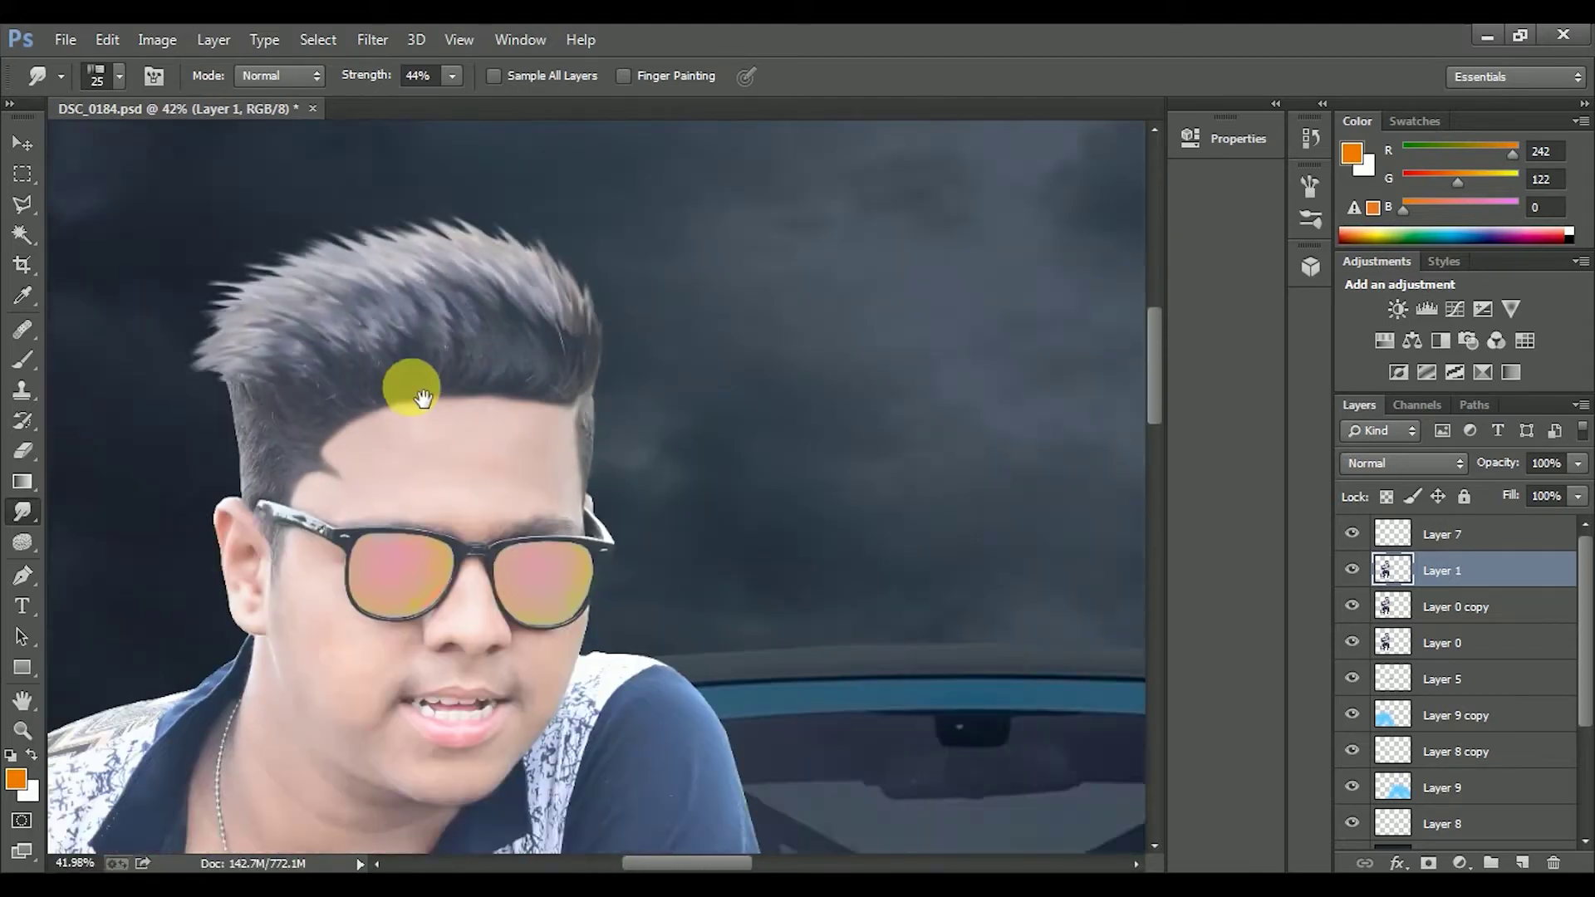
scroll(410, 385, "up", 5)
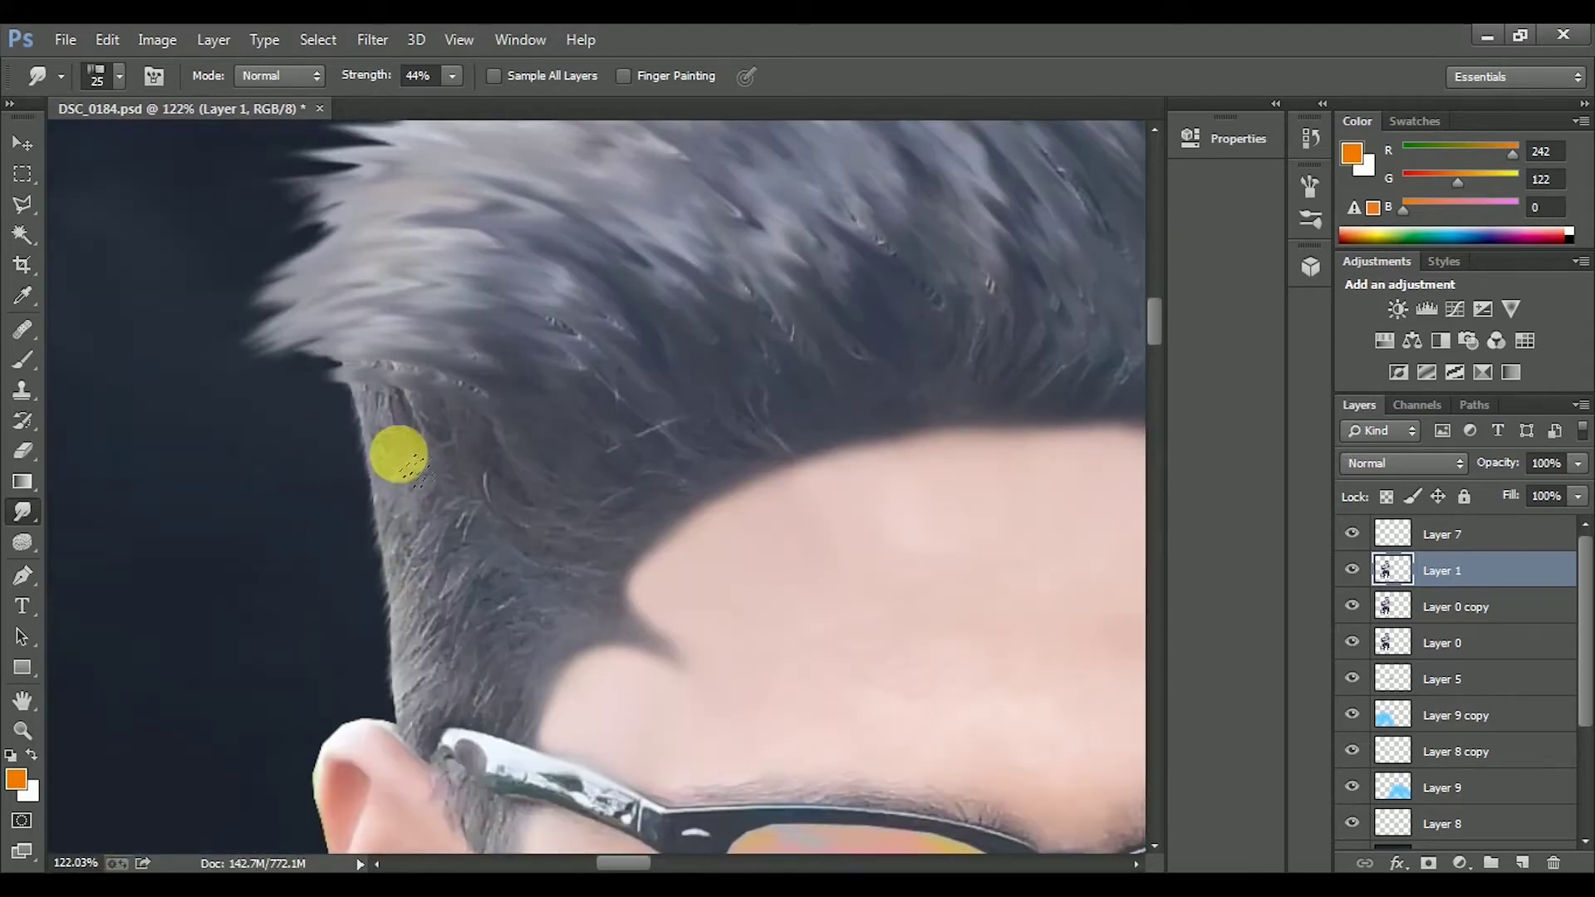
scroll(395, 452, "down", 3)
scroll(606, 559, "up", 5)
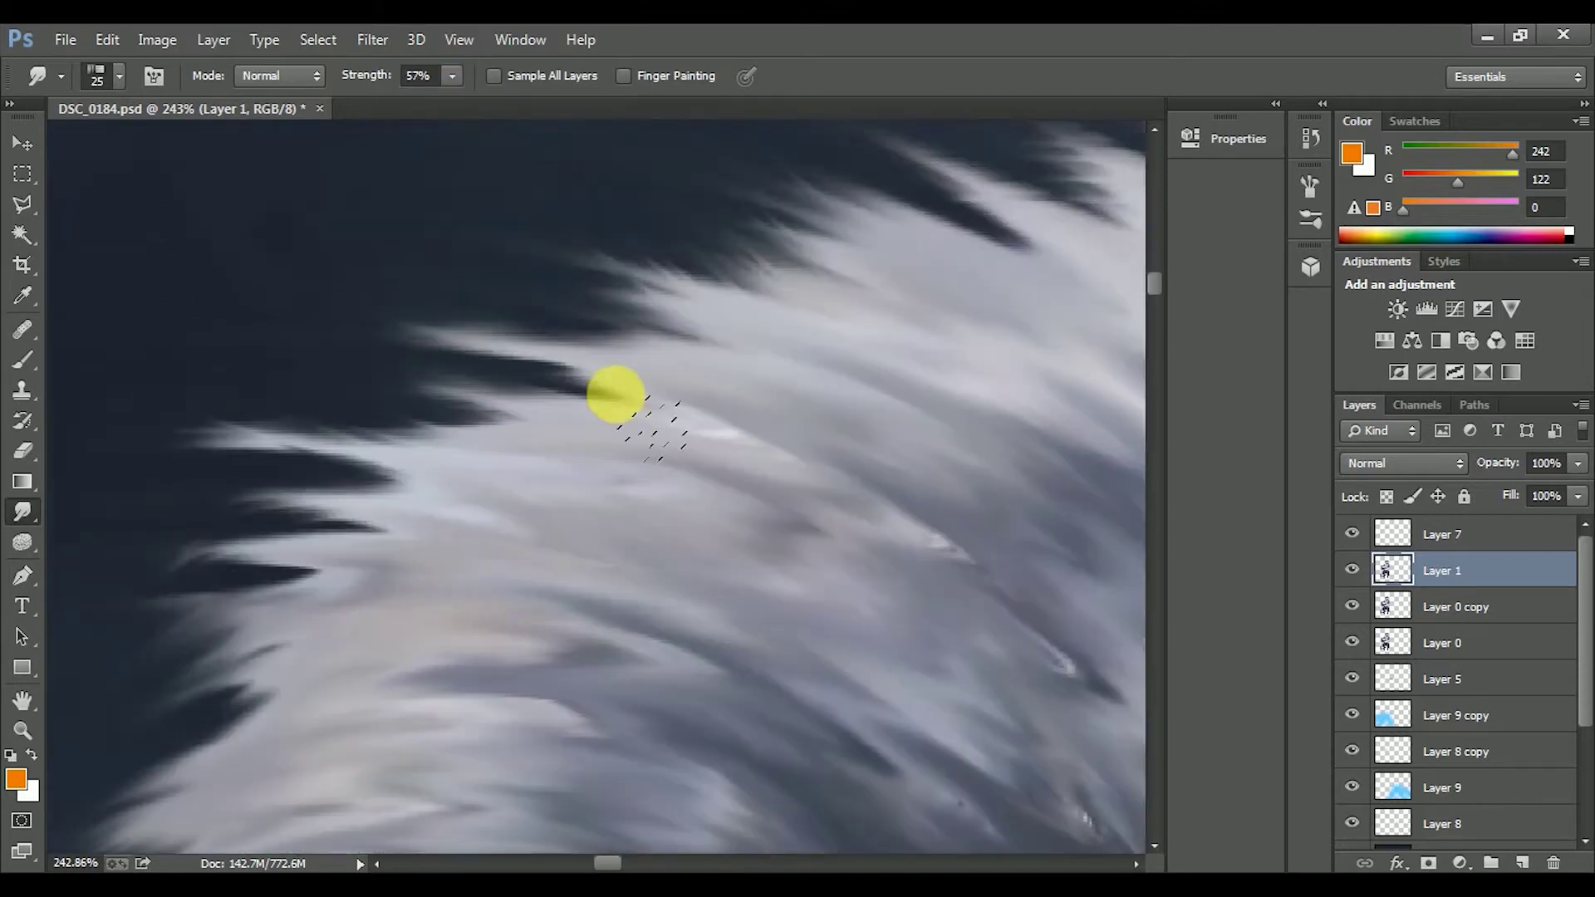
scroll(615, 394, "down", 10)
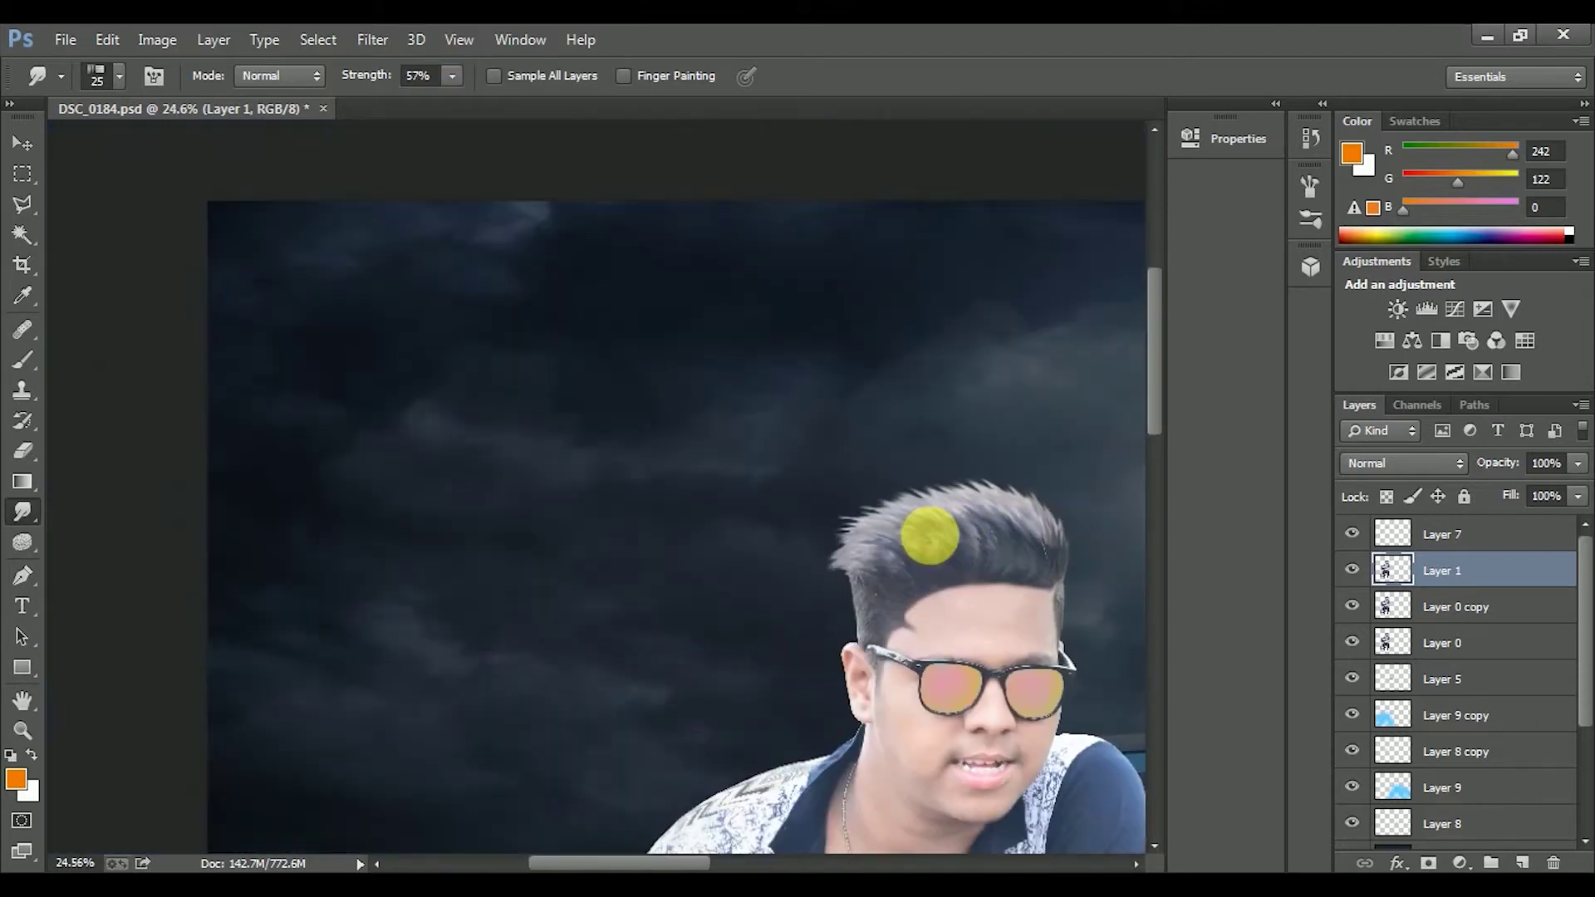
left_click_drag(925, 534, 413, 356)
scroll(559, 462, "up", 3)
scroll(529, 345, "down", 3)
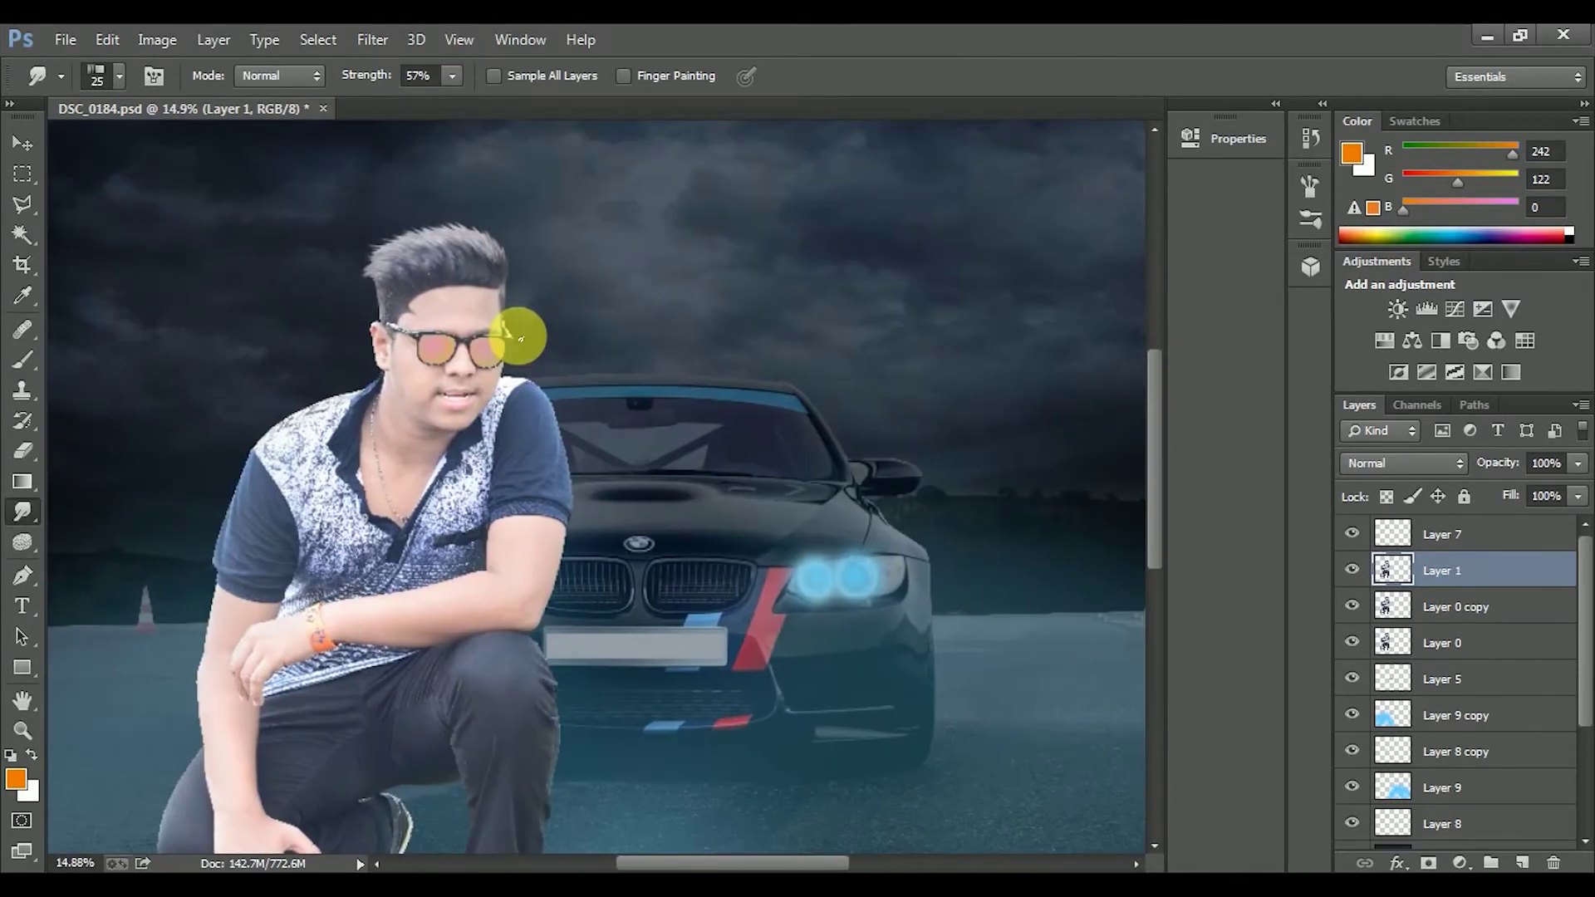
scroll(648, 497, "up", 5)
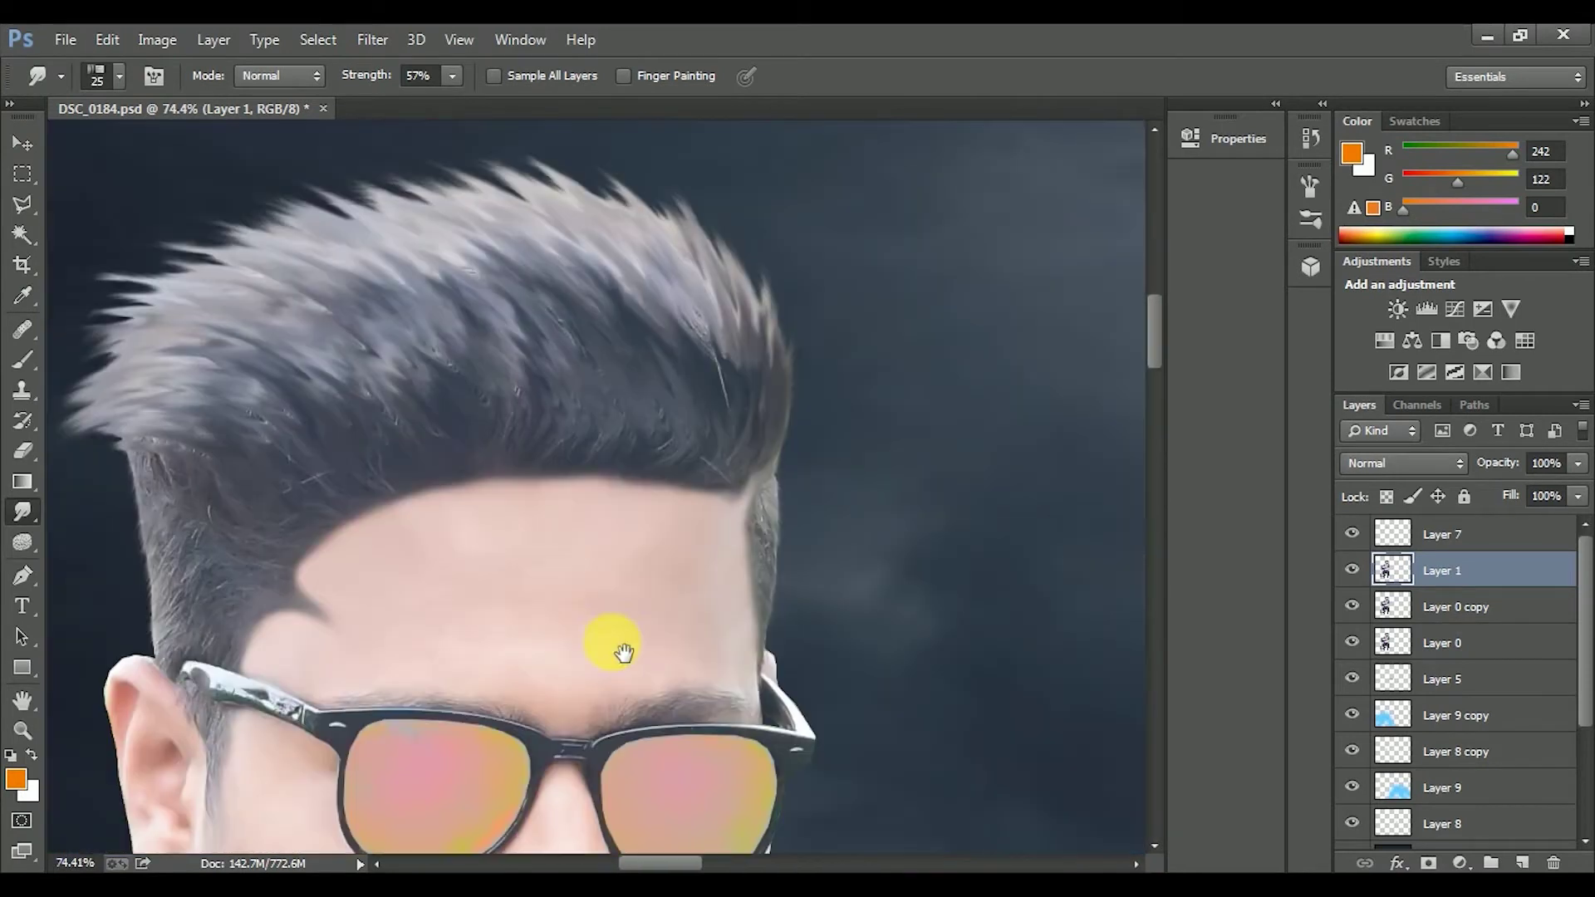
left_click(1392, 569, "ctrl")
- Paint soft black at 26% brush opacity over the man's grey hair edges, clearing the selection
key("b")
left_click(1351, 153)
left_click(1377, 275)
left_click_drag(500, 79, 465, 98)
mouse_move(748, 349)
left_mouse_down()
mouse_move(651, 278)
mouse_move(398, 420)
mouse_move(516, 427)
mouse_move(721, 242)
left_mouse_up()
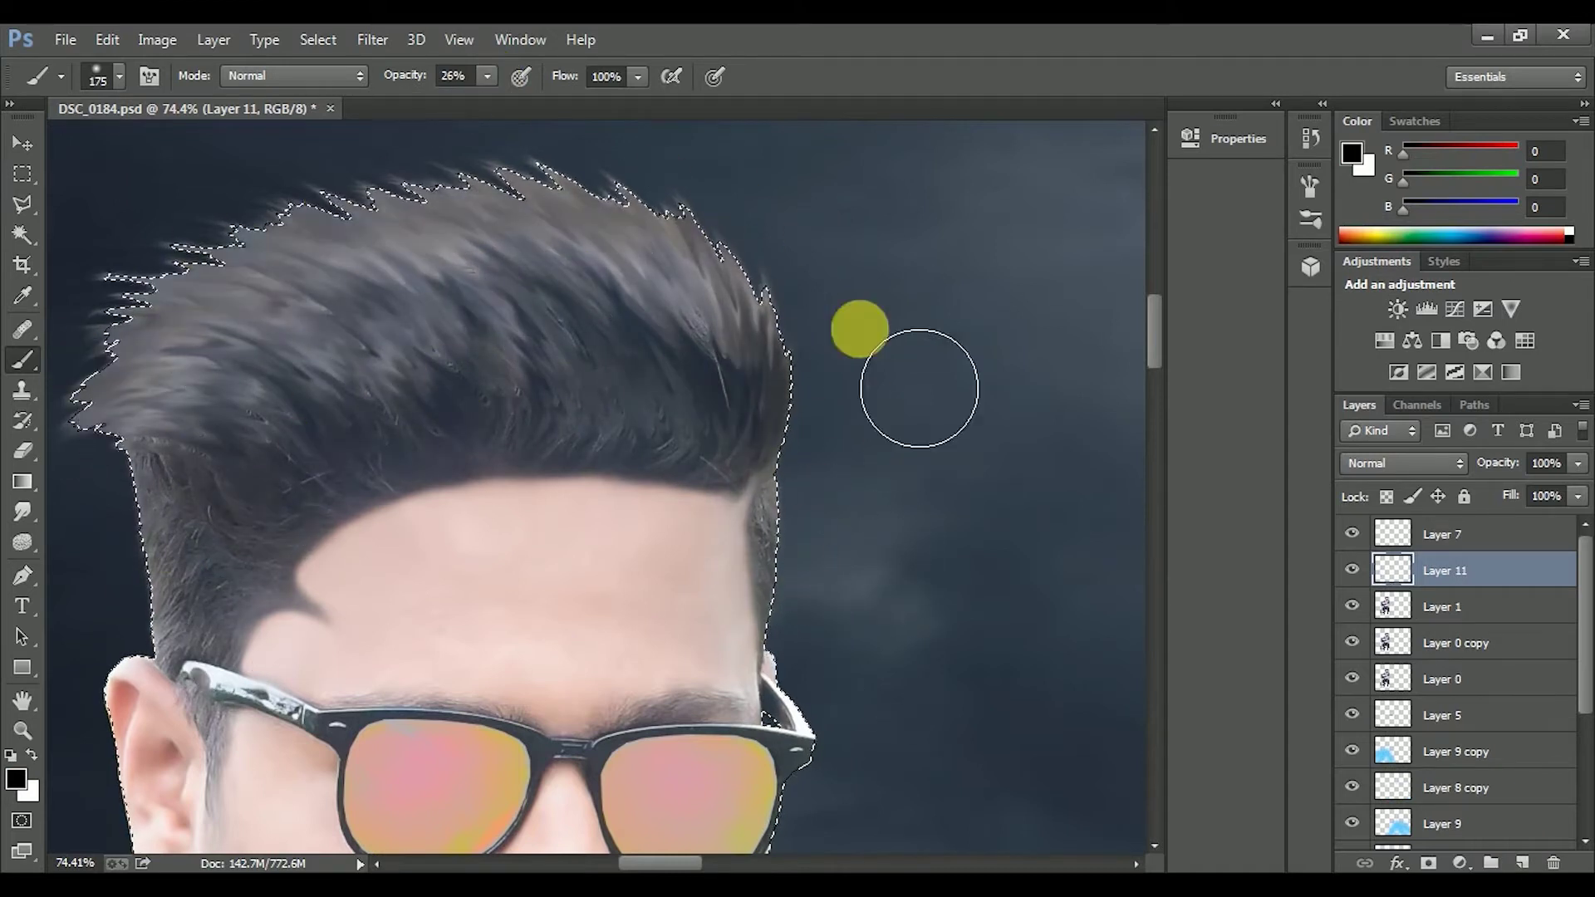
key("ctrl+d")
scroll(664, 316, "down", 5)
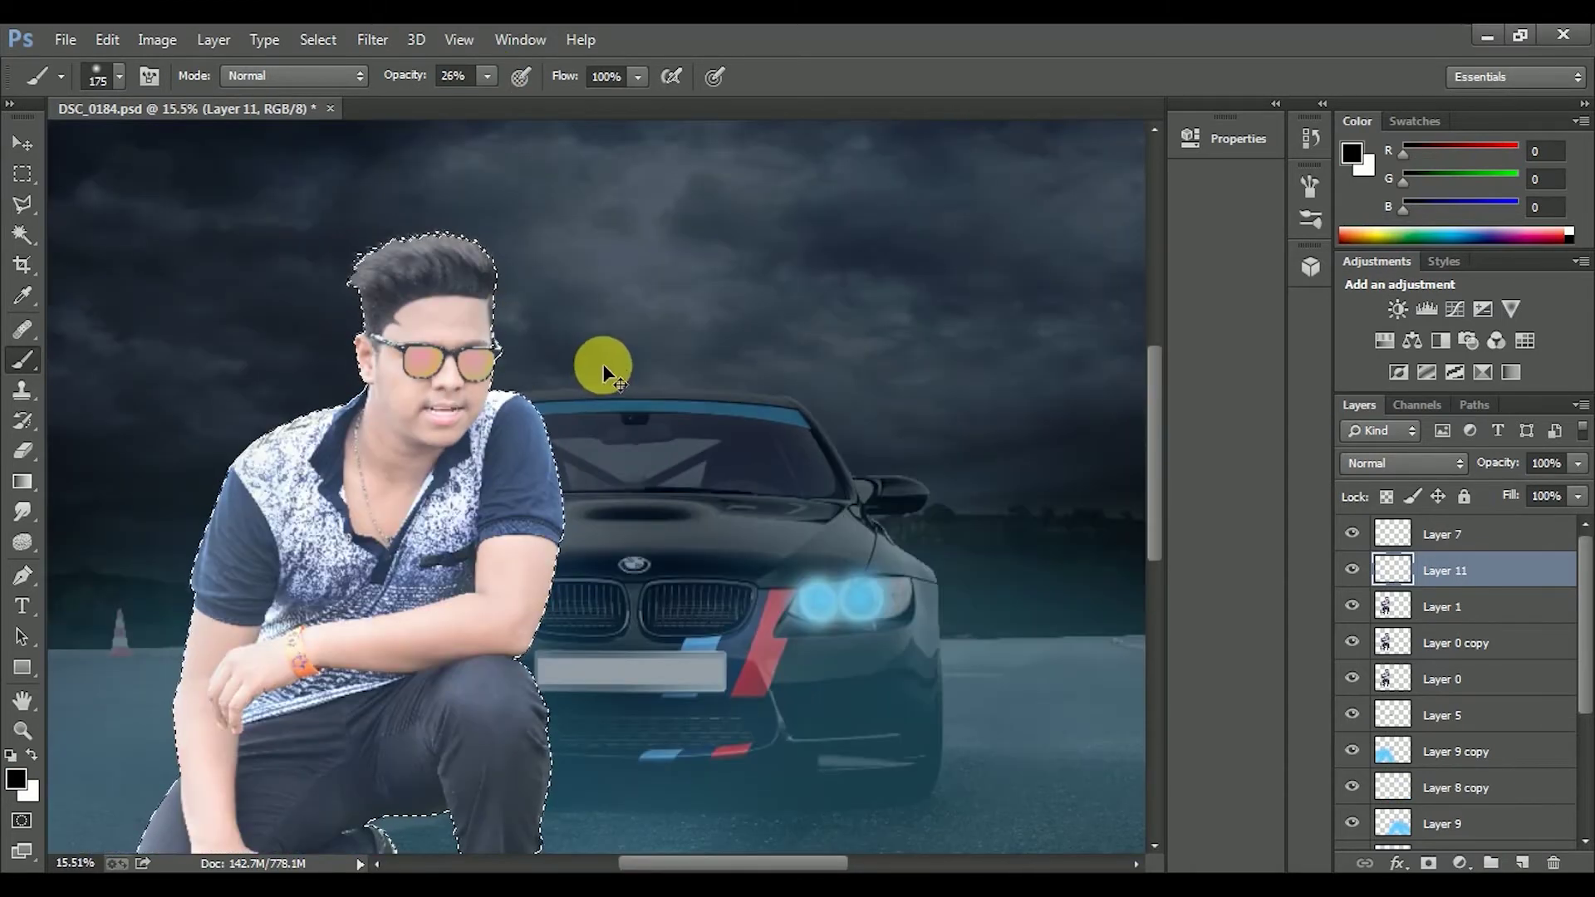
scroll(605, 363, "up", 3)
left_click_drag(209, 288, 266, 264)
- Try Multiply, Screen and Pin Light on Layer 11, settling on Overlay
left_click(1404, 463)
left_click(1379, 85)
scroll(1462, 463, "down", 6)
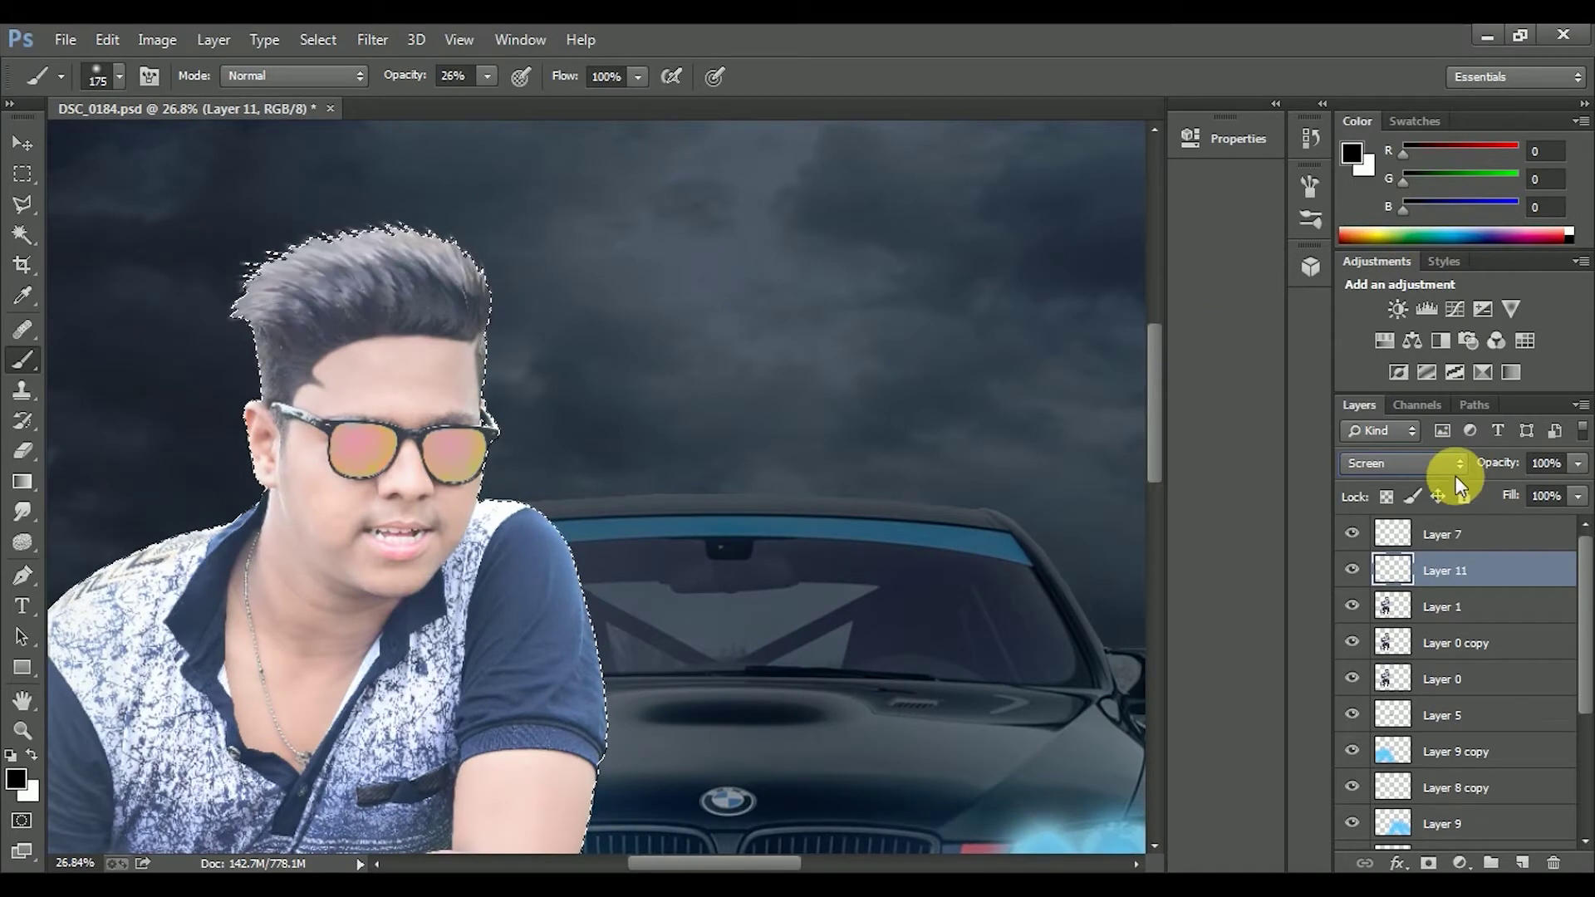
left_click(1412, 464)
left_click(1397, 218)
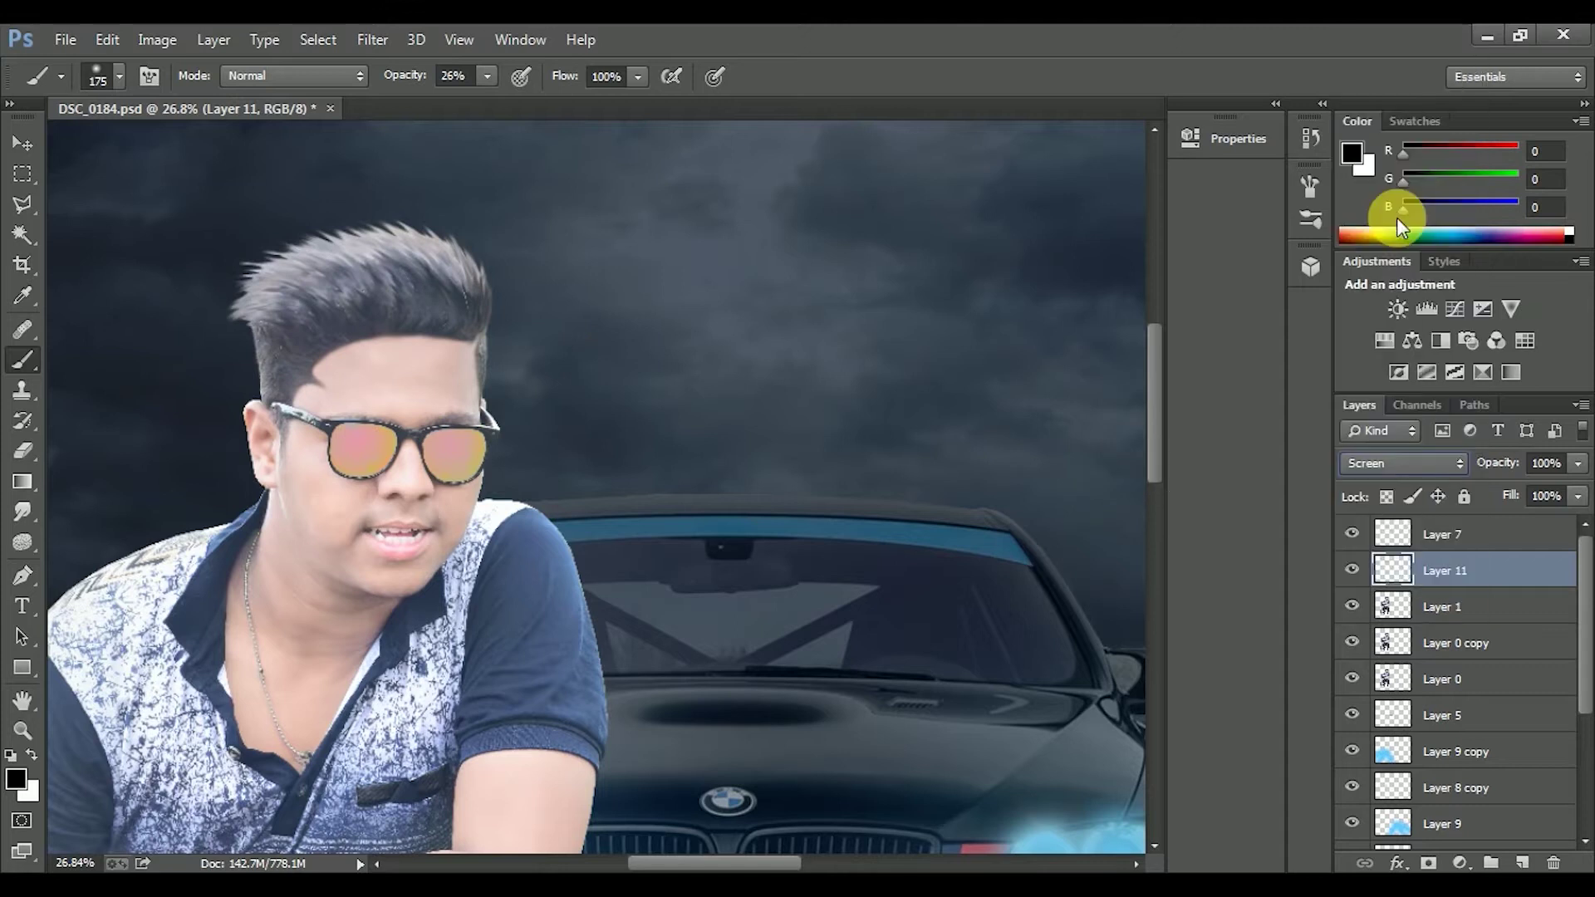
scroll(640, 435, "down", 8)
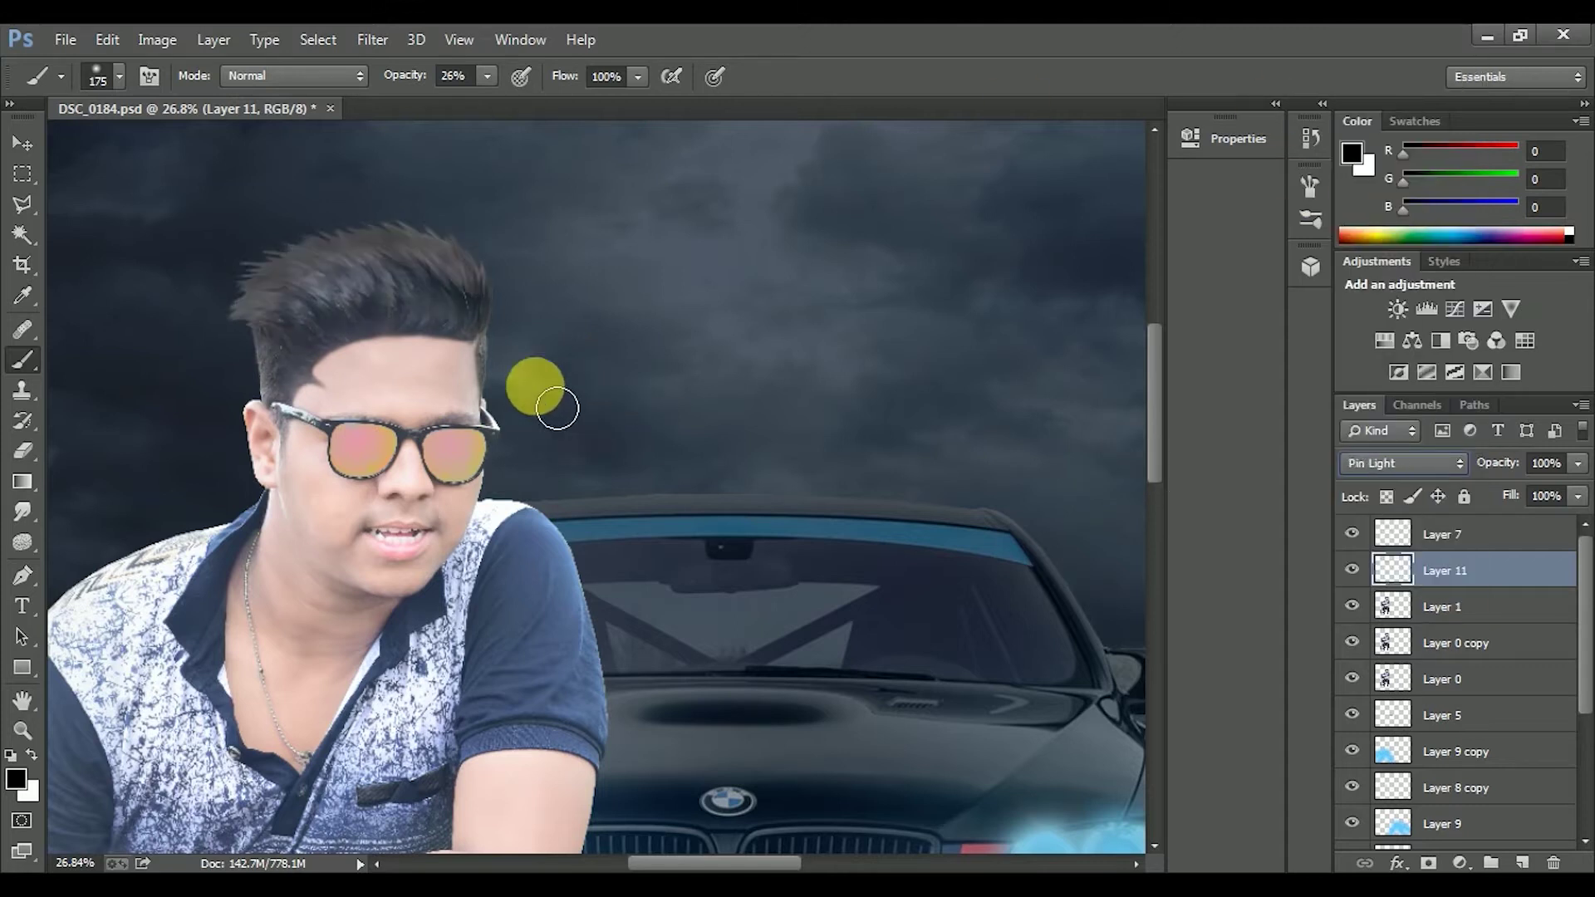
scroll(1377, 470, "up", 3)
left_click(22, 143)
scroll(559, 402, "down", 6)
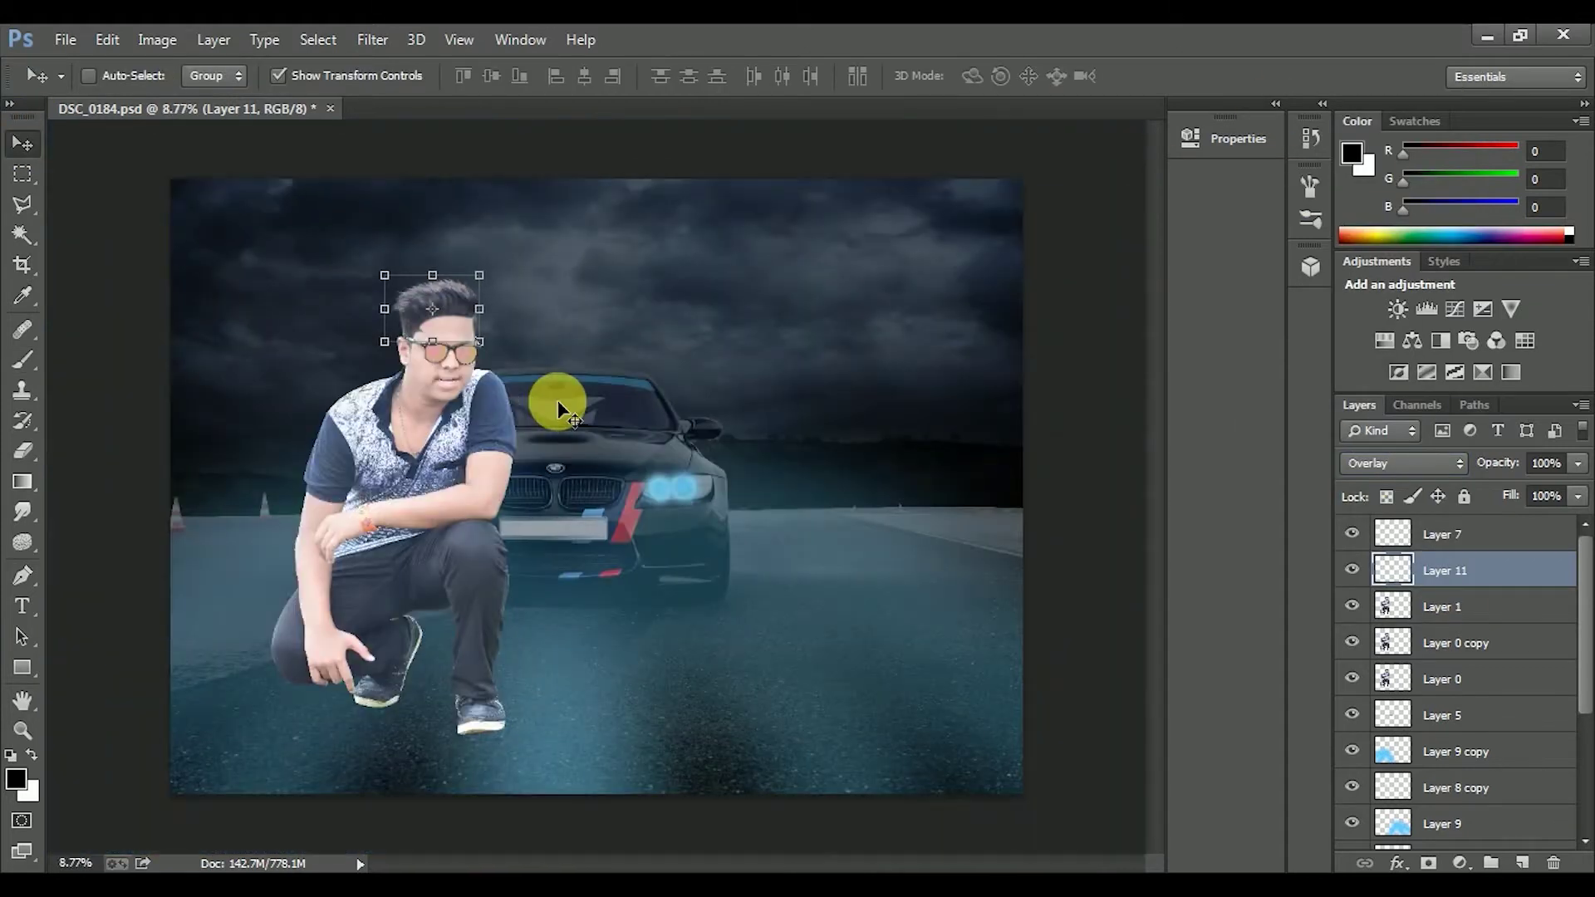
scroll(510, 467, "up", 4)
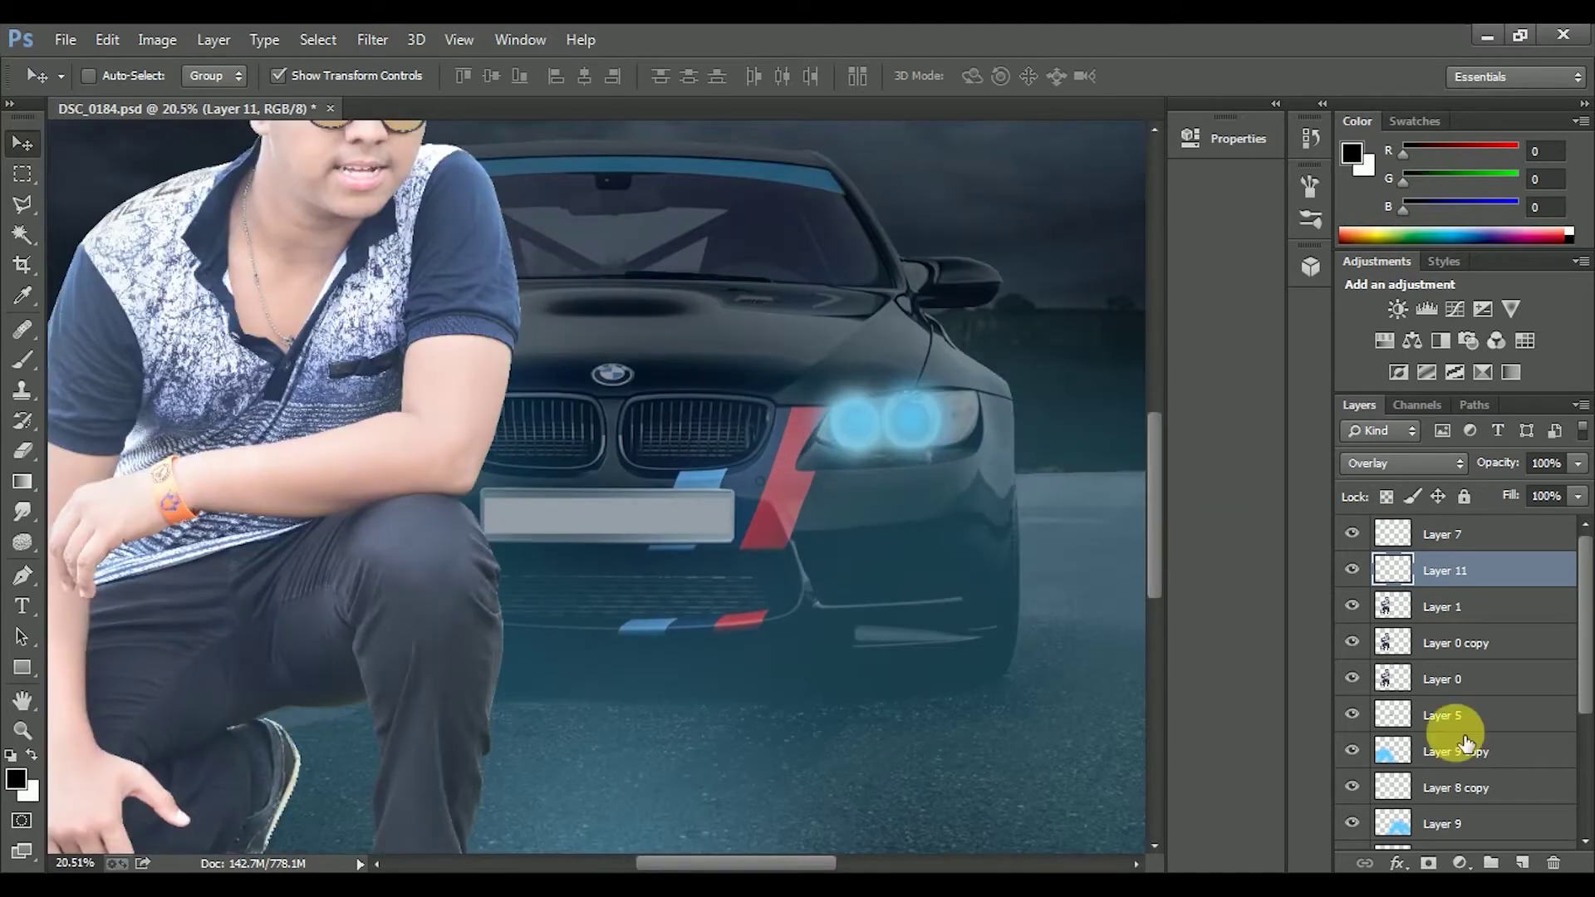
- Load the man's outline as a selection and set the foreground to the headlight light blue
left_click(1400, 655, "ctrl")
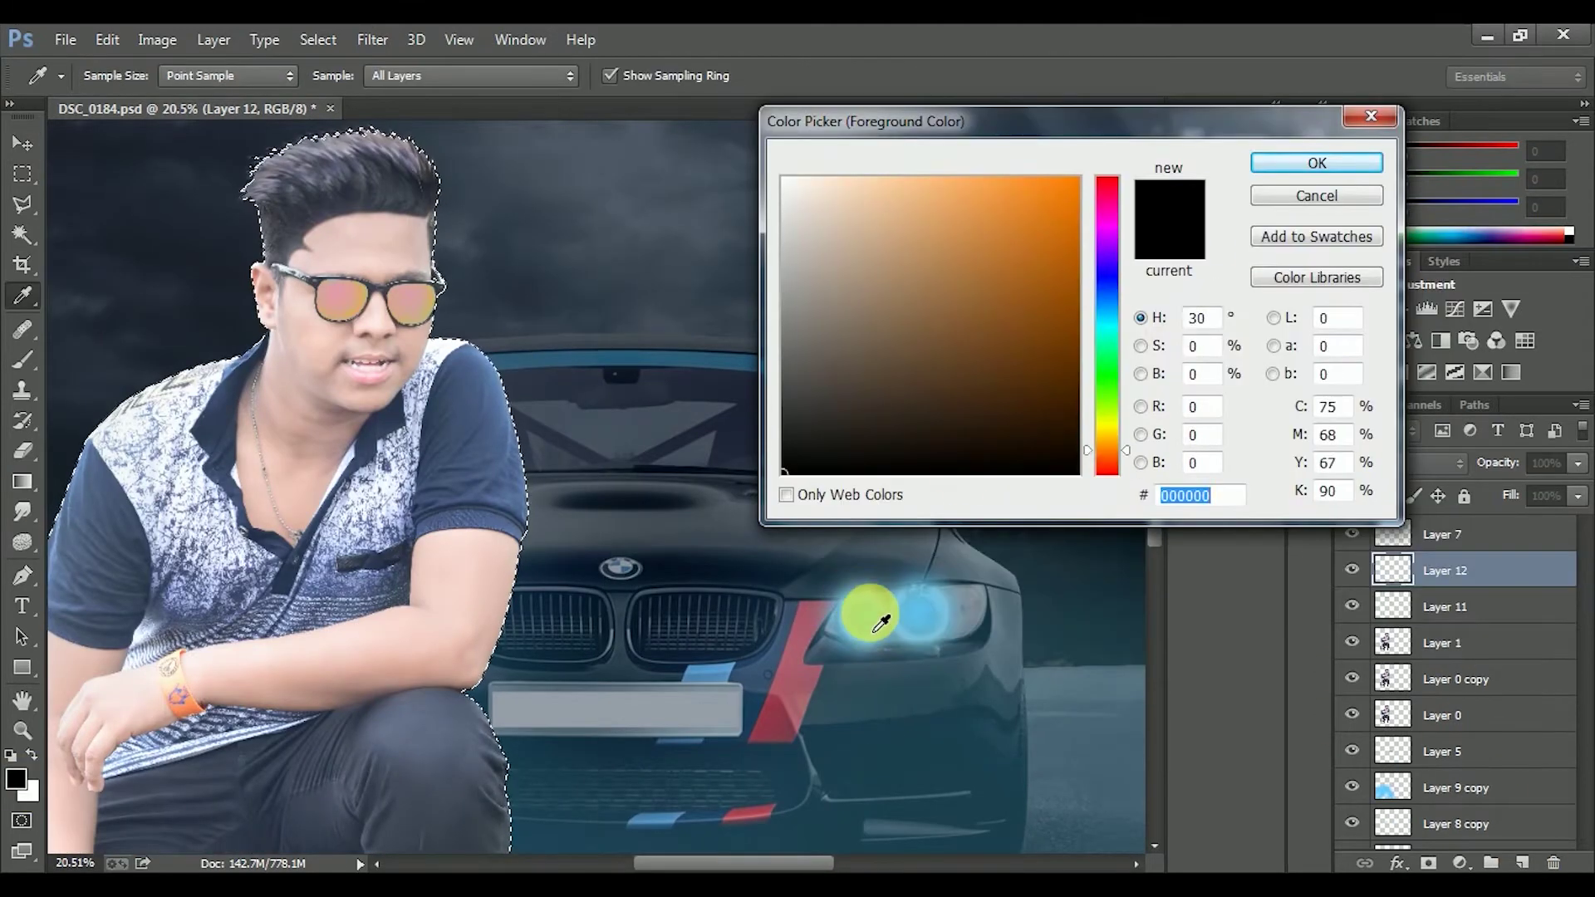
left_click(872, 613)
key("Return")
left_click(22, 360)
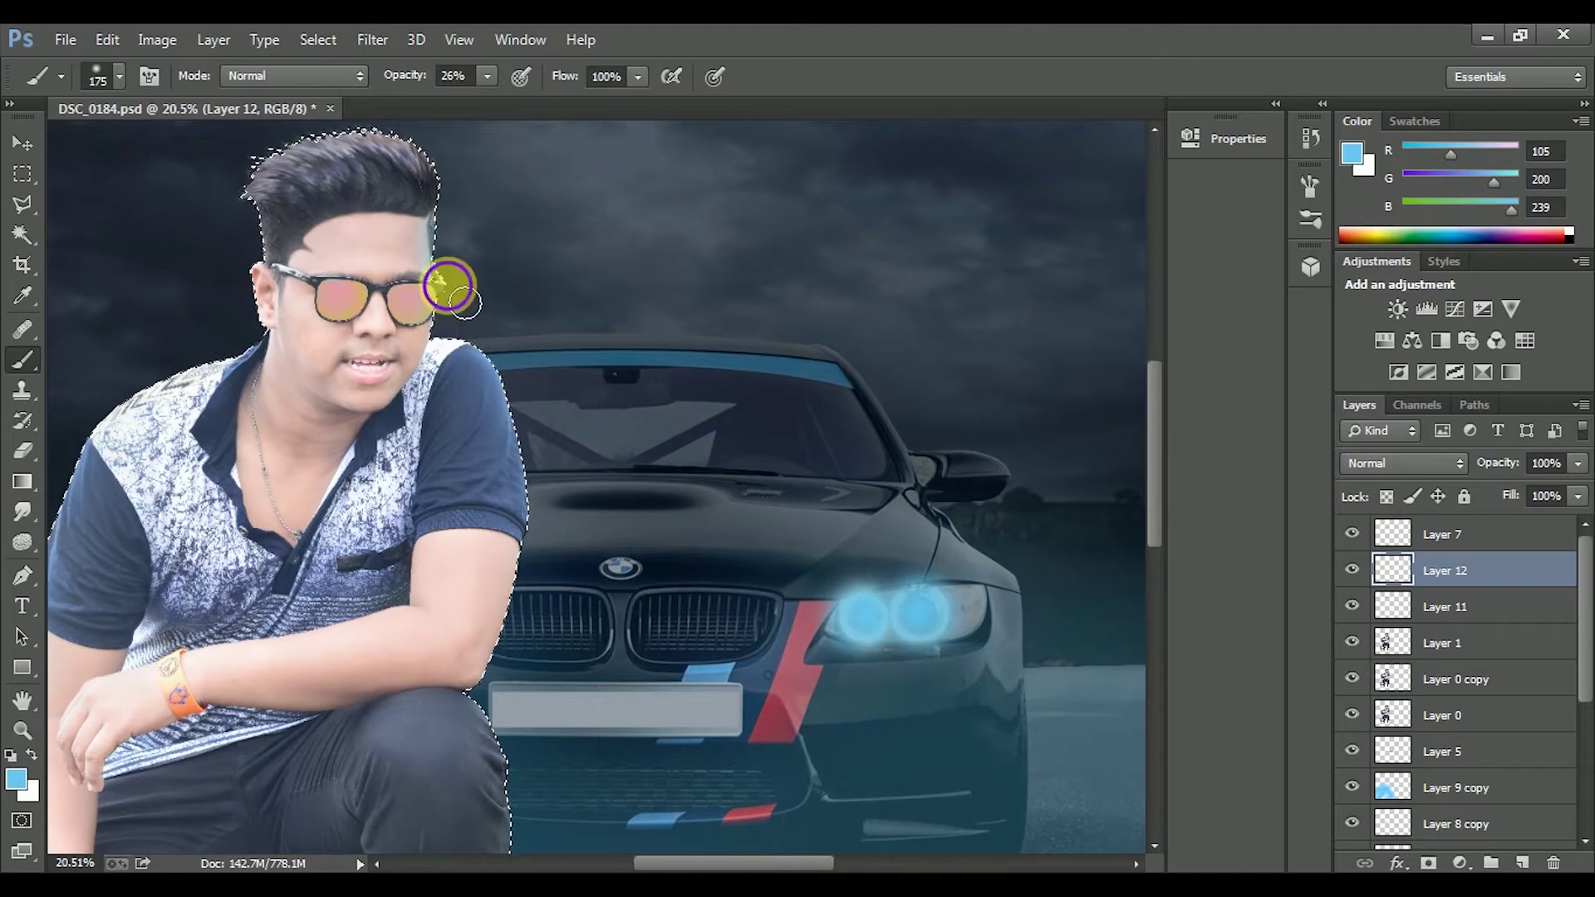
- Paint faint light-blue rim strokes along the man's edges with a soft brush at 18% opacity
scroll(540, 588, "down", 2)
scroll(570, 730, "down", 5)
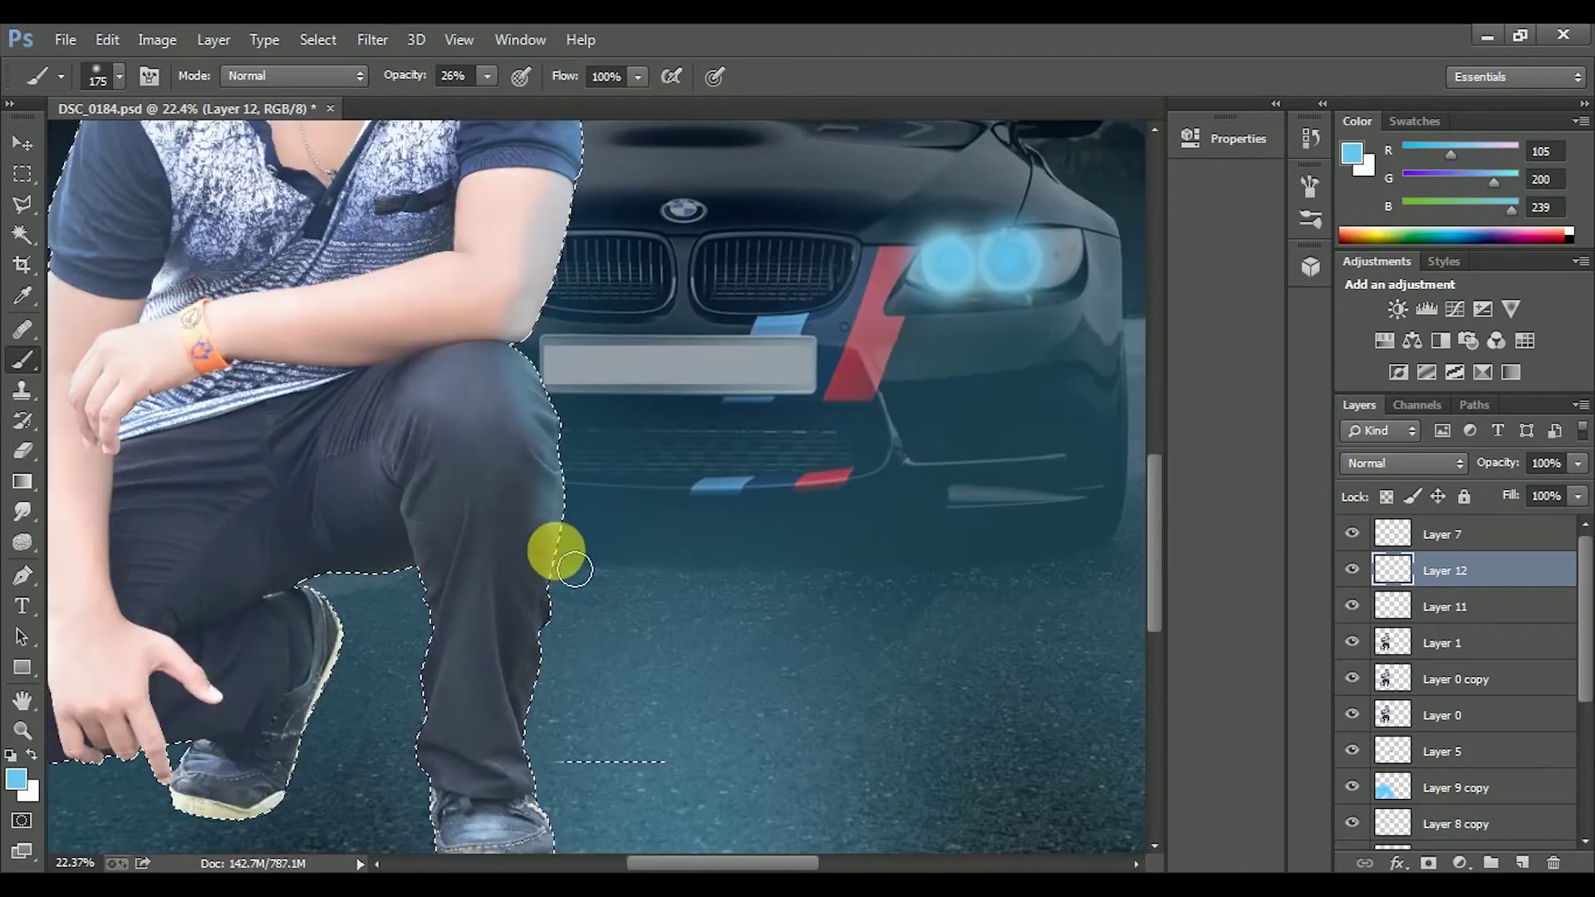
key("1")
key("8")
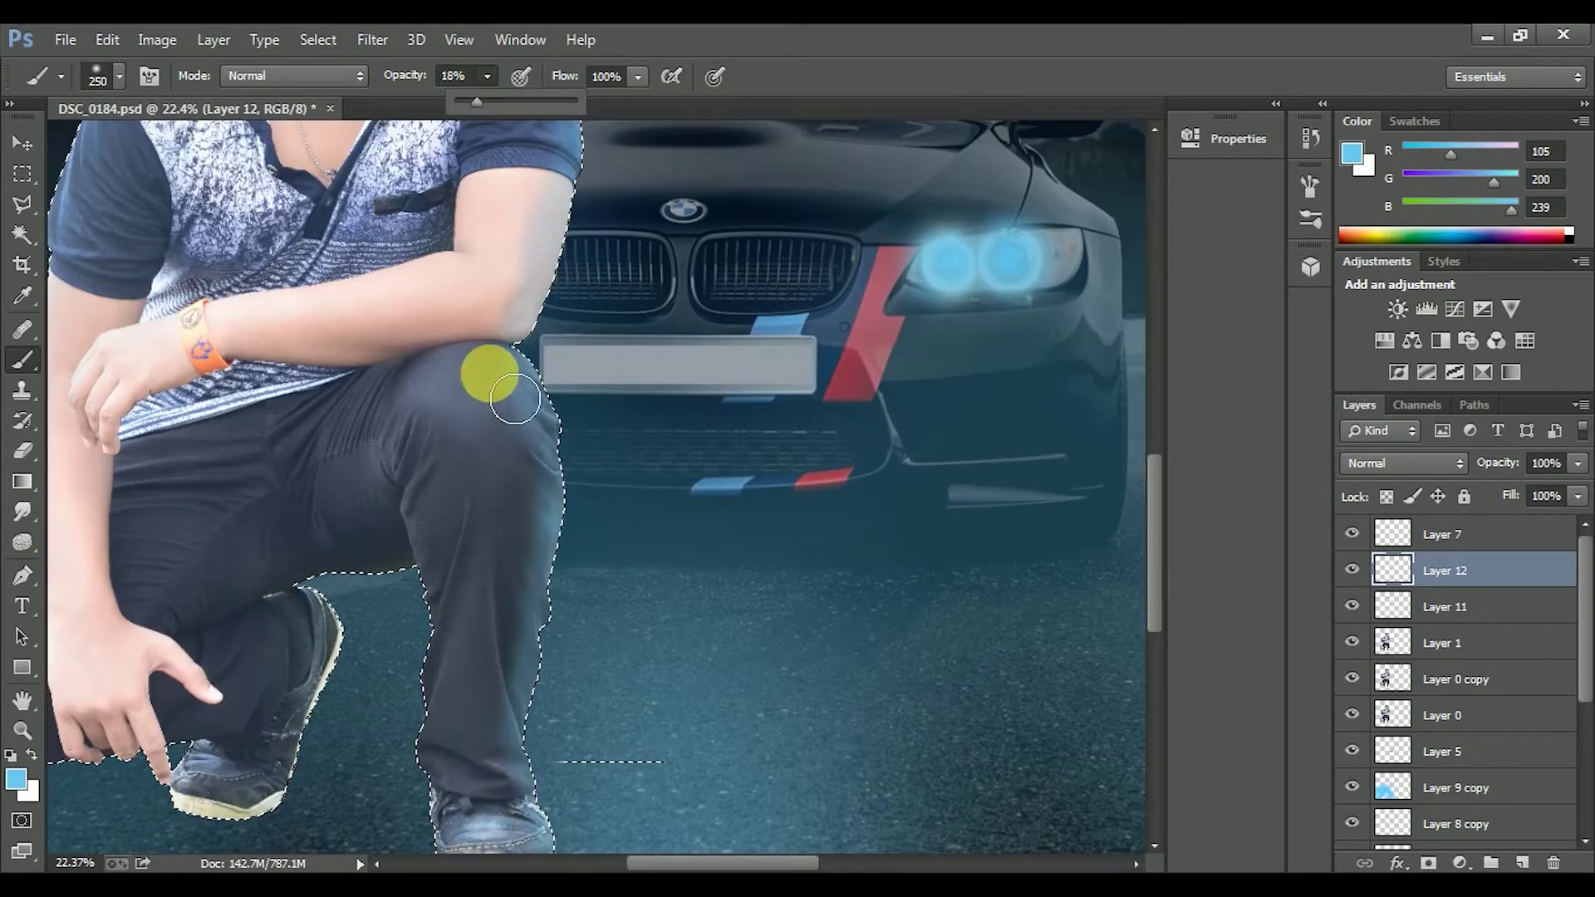
scroll(342, 626, "down", 2)
scroll(491, 605, "down", 1)
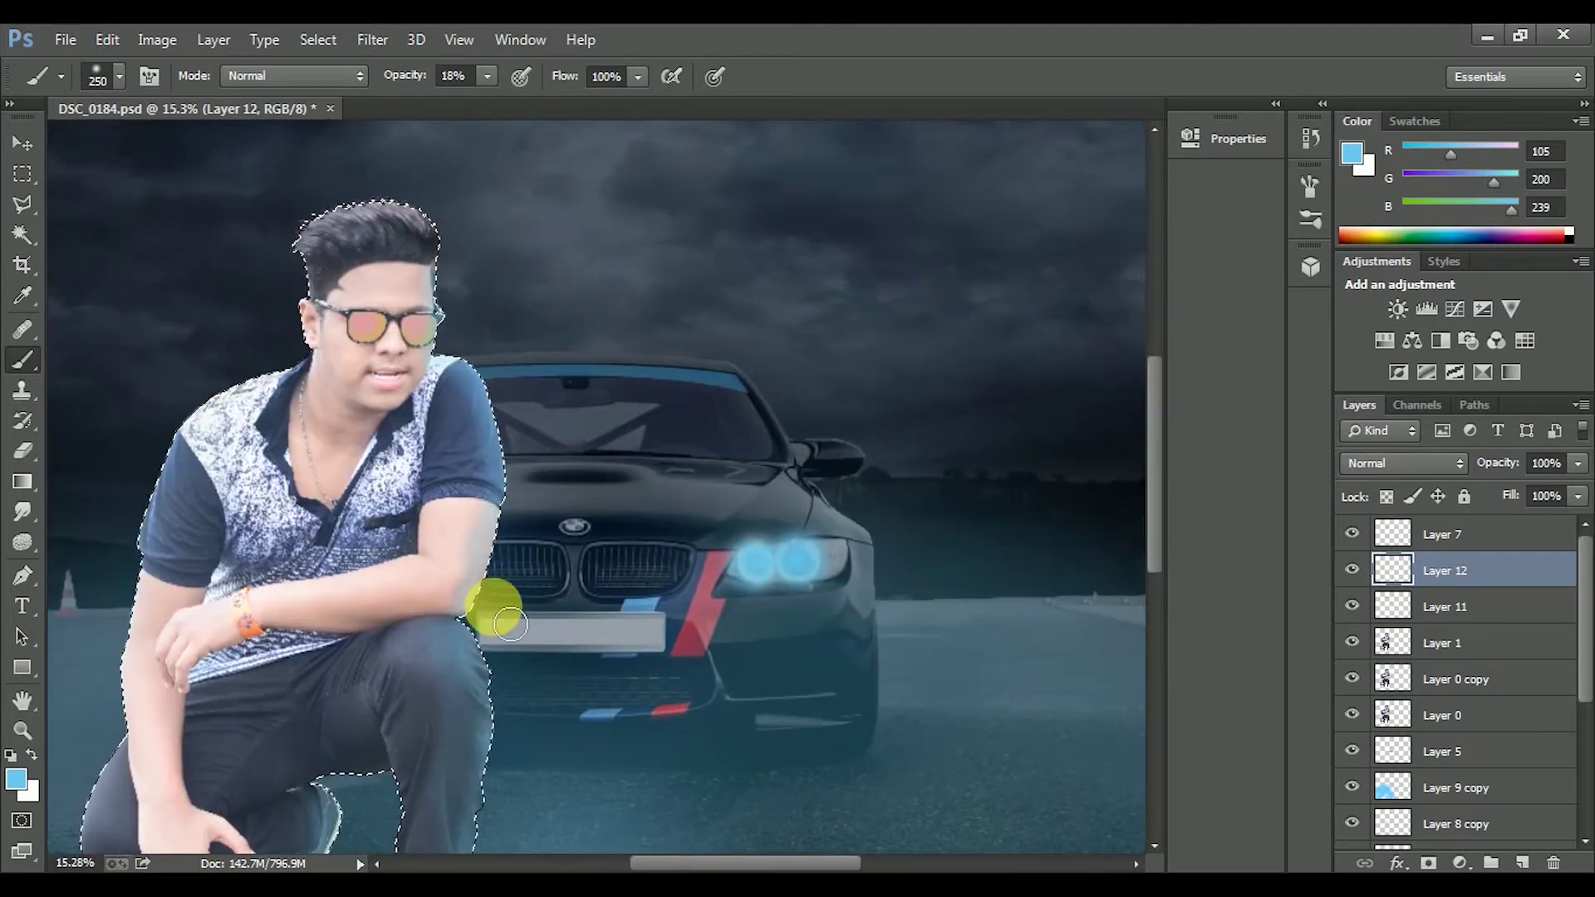
scroll(936, 516, "down", 2)
scroll(872, 570, "up", 1)
scroll(854, 662, "up", 2)
scroll(787, 506, "down", 2)
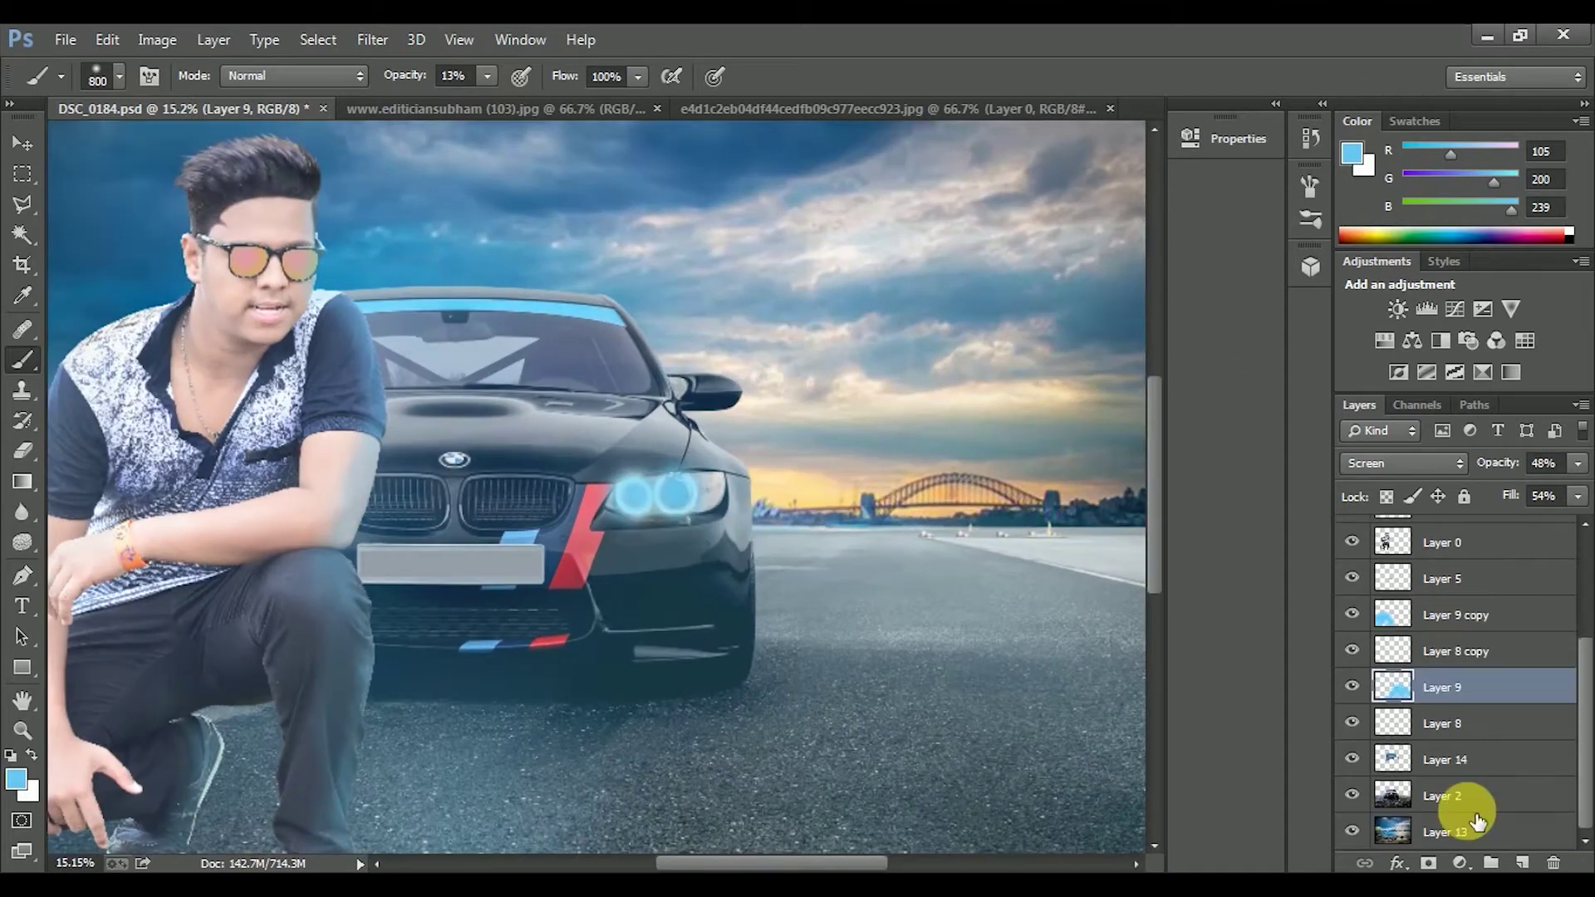
- Brush faint warm cream light onto Layer 2 near the horizon at 29% opacity, then load Layer 1's outline
left_click(1450, 799)
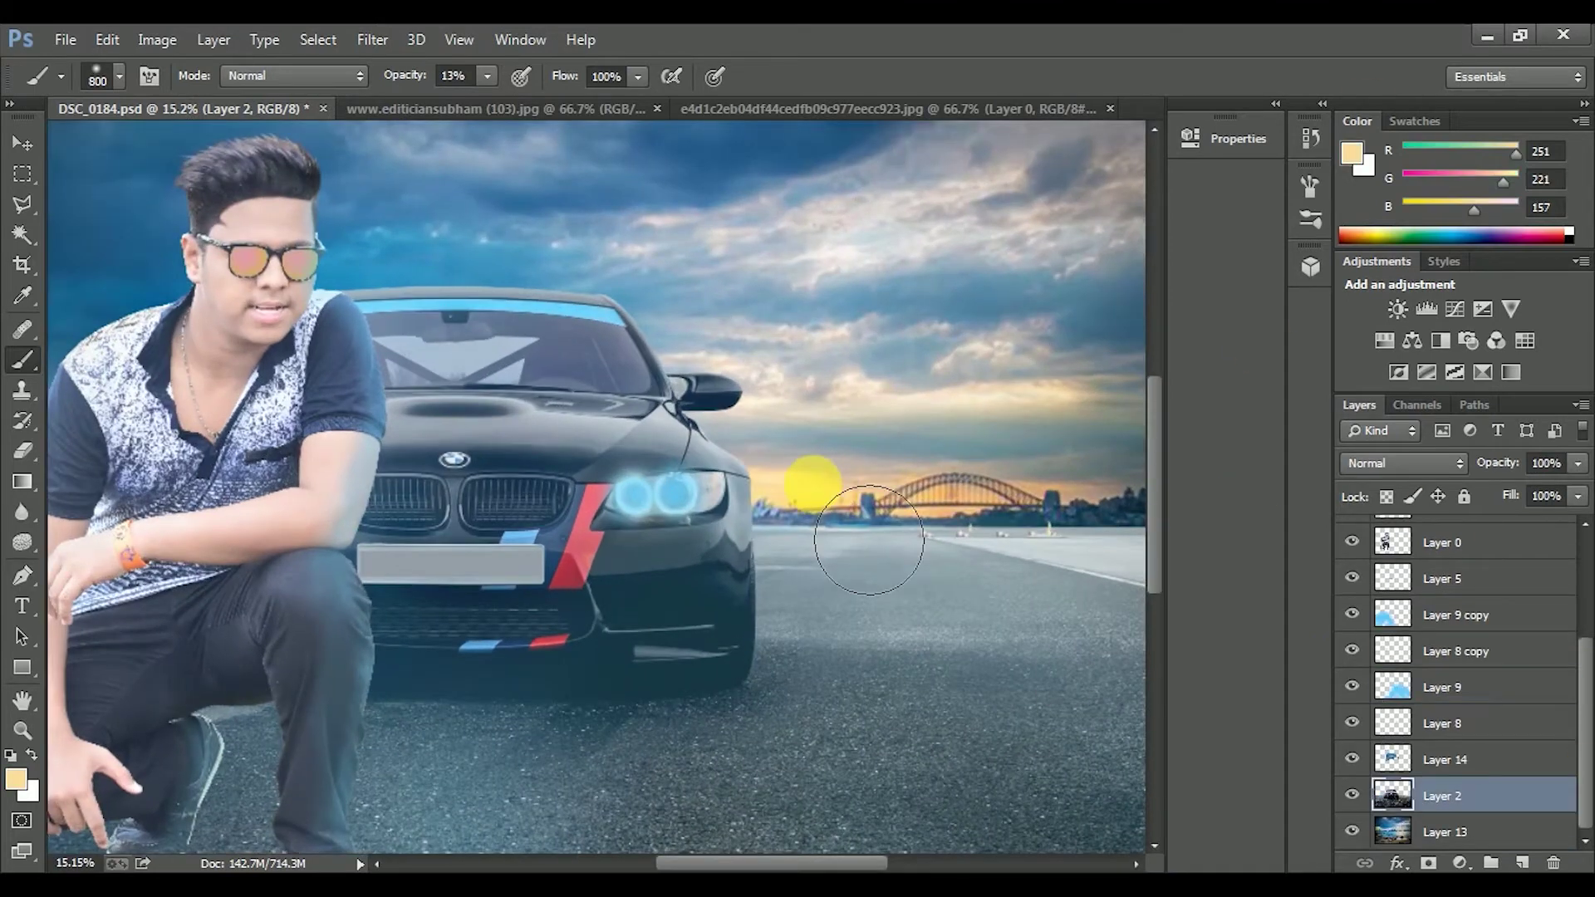
left_click_drag(488, 76, 509, 100)
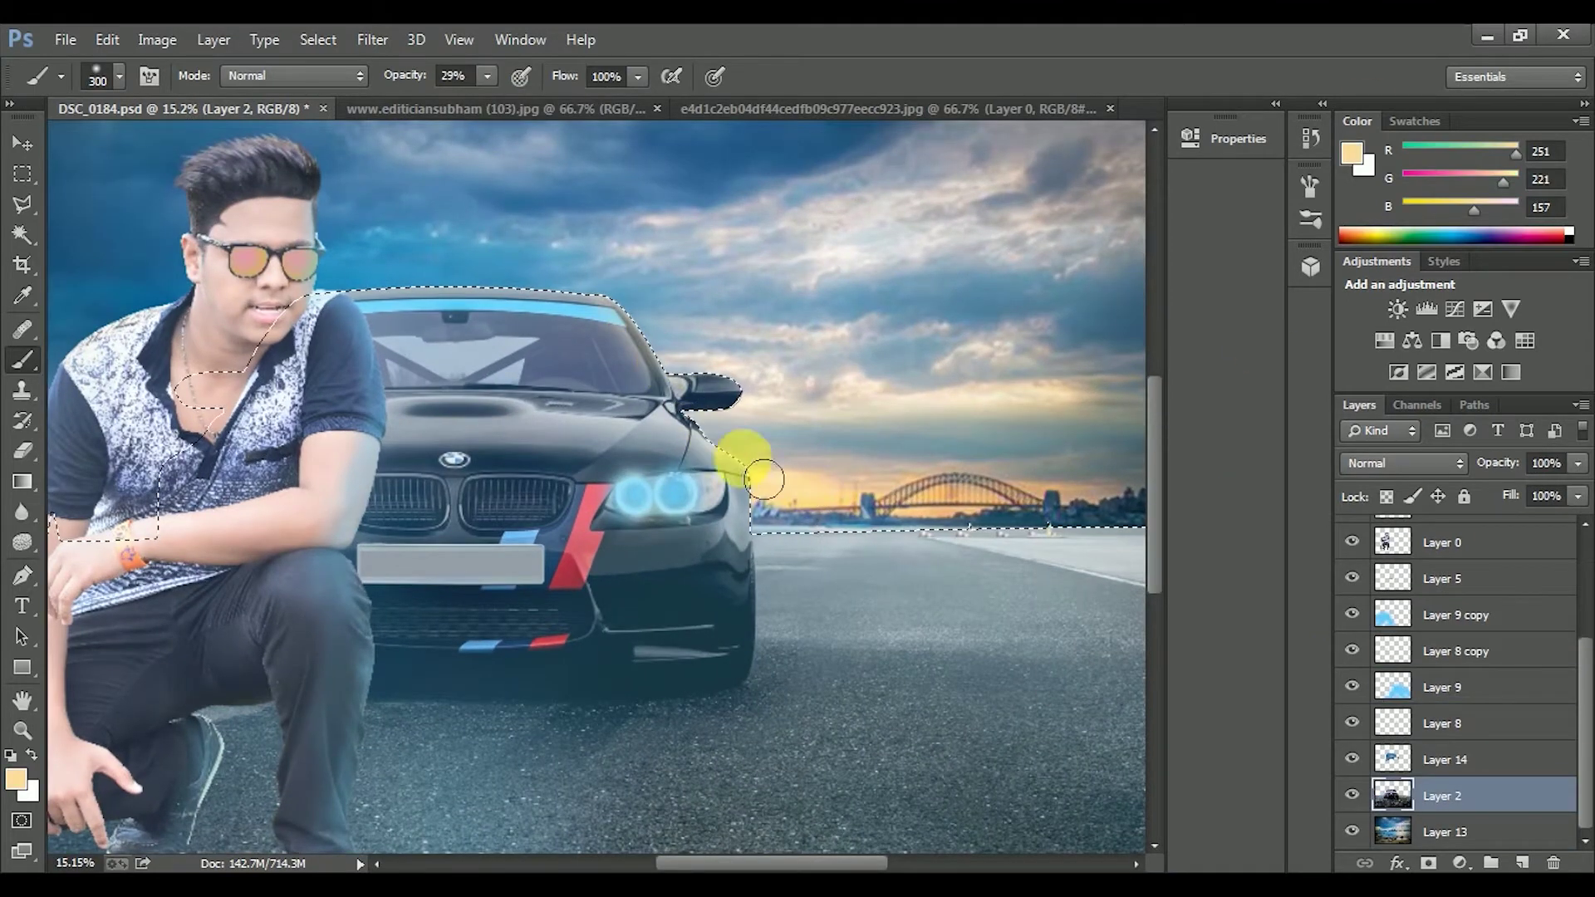
scroll(542, 355, "down", 3)
scroll(542, 355, "up", 2)
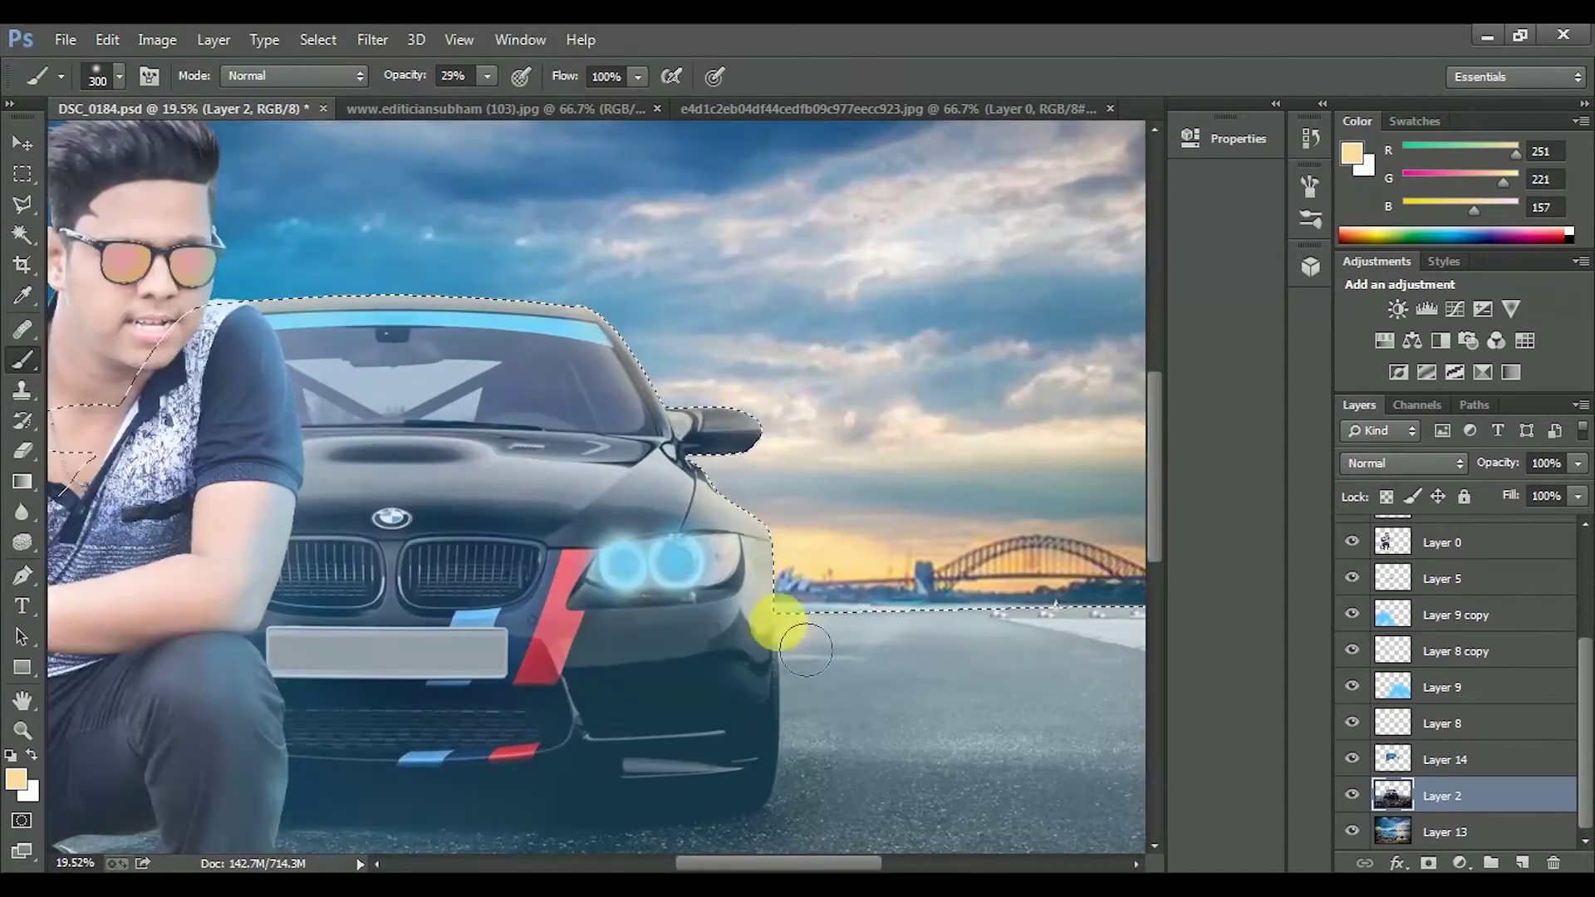
scroll(142, 585, "down", 1)
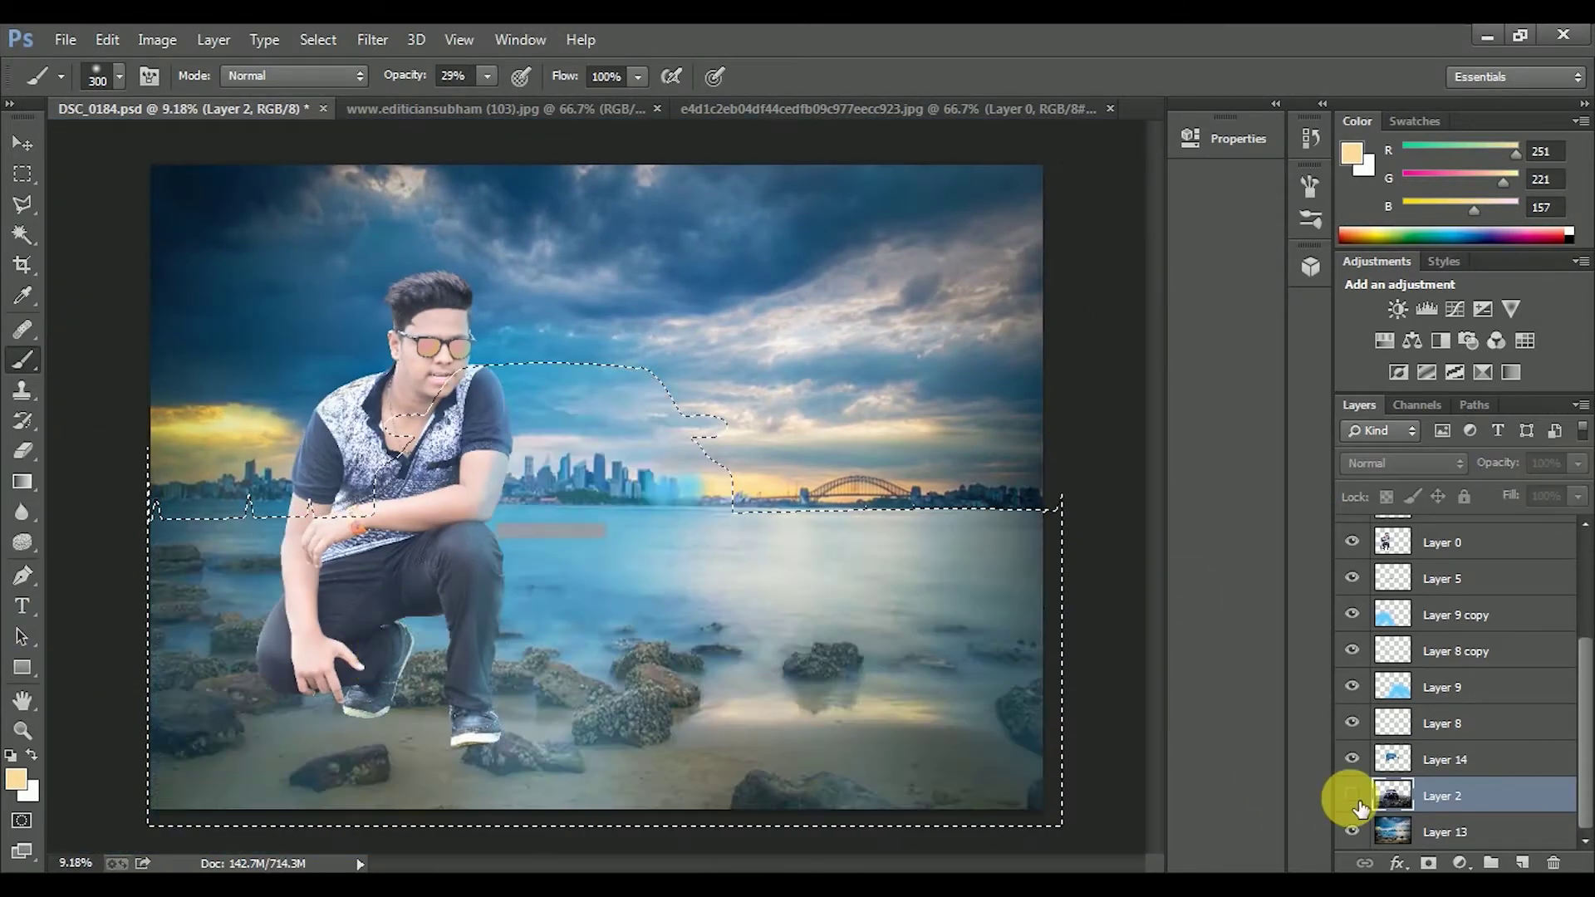
left_click(22, 143)
scroll(1454, 665, "up", 3)
left_click(1406, 644)
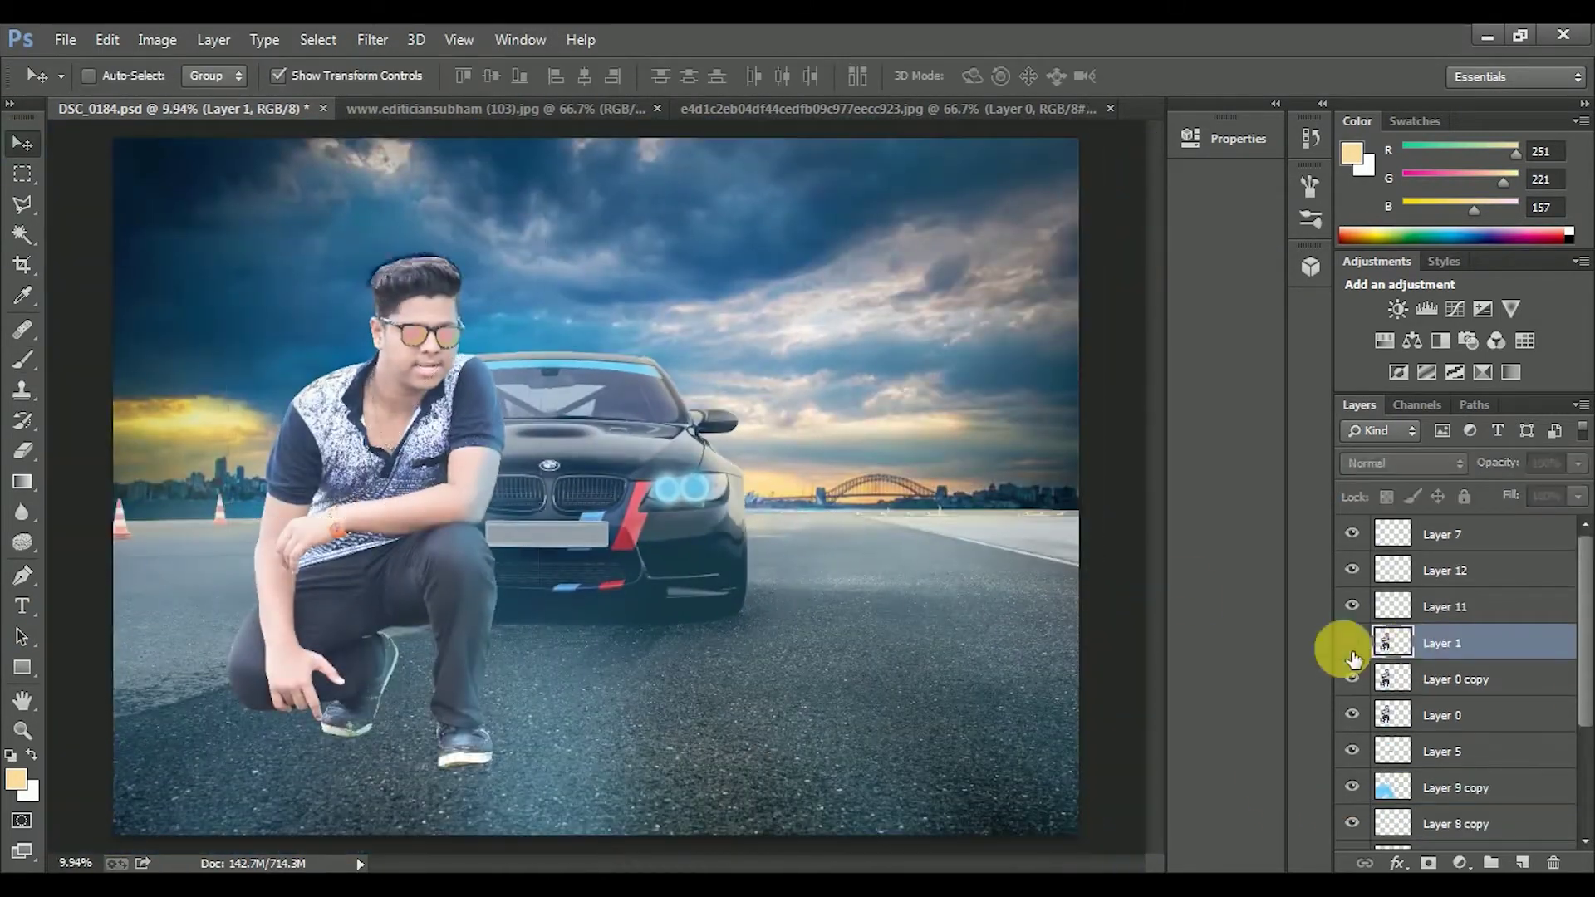
- Fill the man's outline with black on a new layer placed below the man
key("ctrl+shift+alt+n")
left_click(28, 790)
left_click(872, 391)
left_click(1317, 160)
key("alt+BackSpace")
key("ctrl+BackSpace")
key("ctrl+bracketleft")
key("ctrl+bracketleft")
key("ctrl+bracketleft")
- Lasso and delete the silhouette above the feet, leaving only the base
scroll(515, 773, "up", 3)
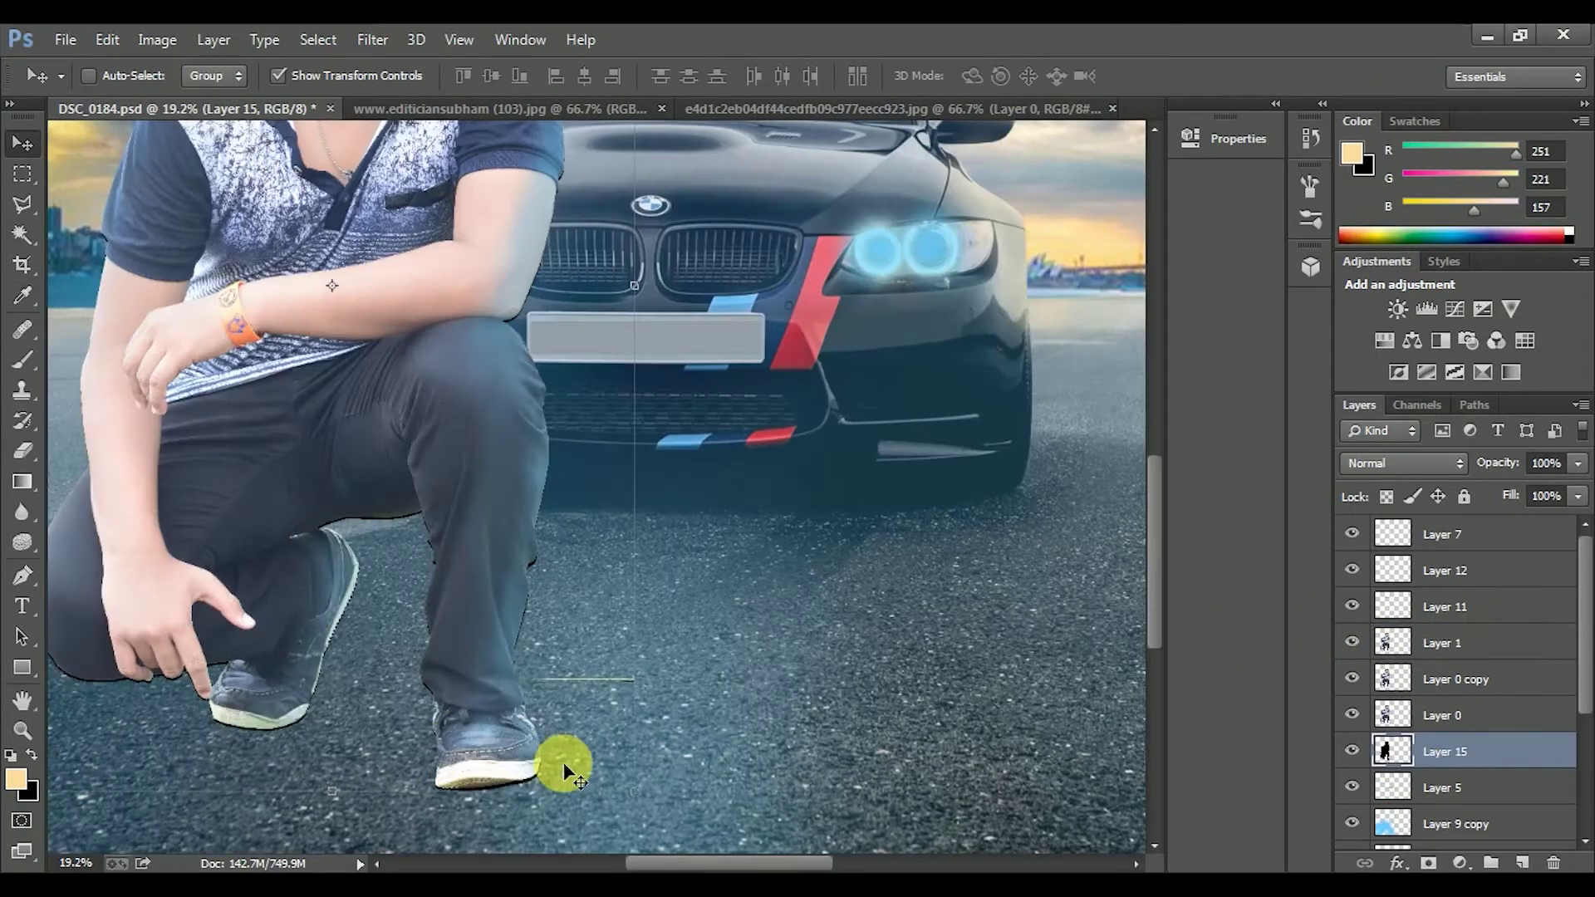
scroll(573, 773, "down", 2)
key("l")
double_click(251, 716)
key("Delete")
key("ctrl+d")
scroll(545, 726, "up", 2)
- Warp the remaining silhouette, bending its right side inward
key("v")
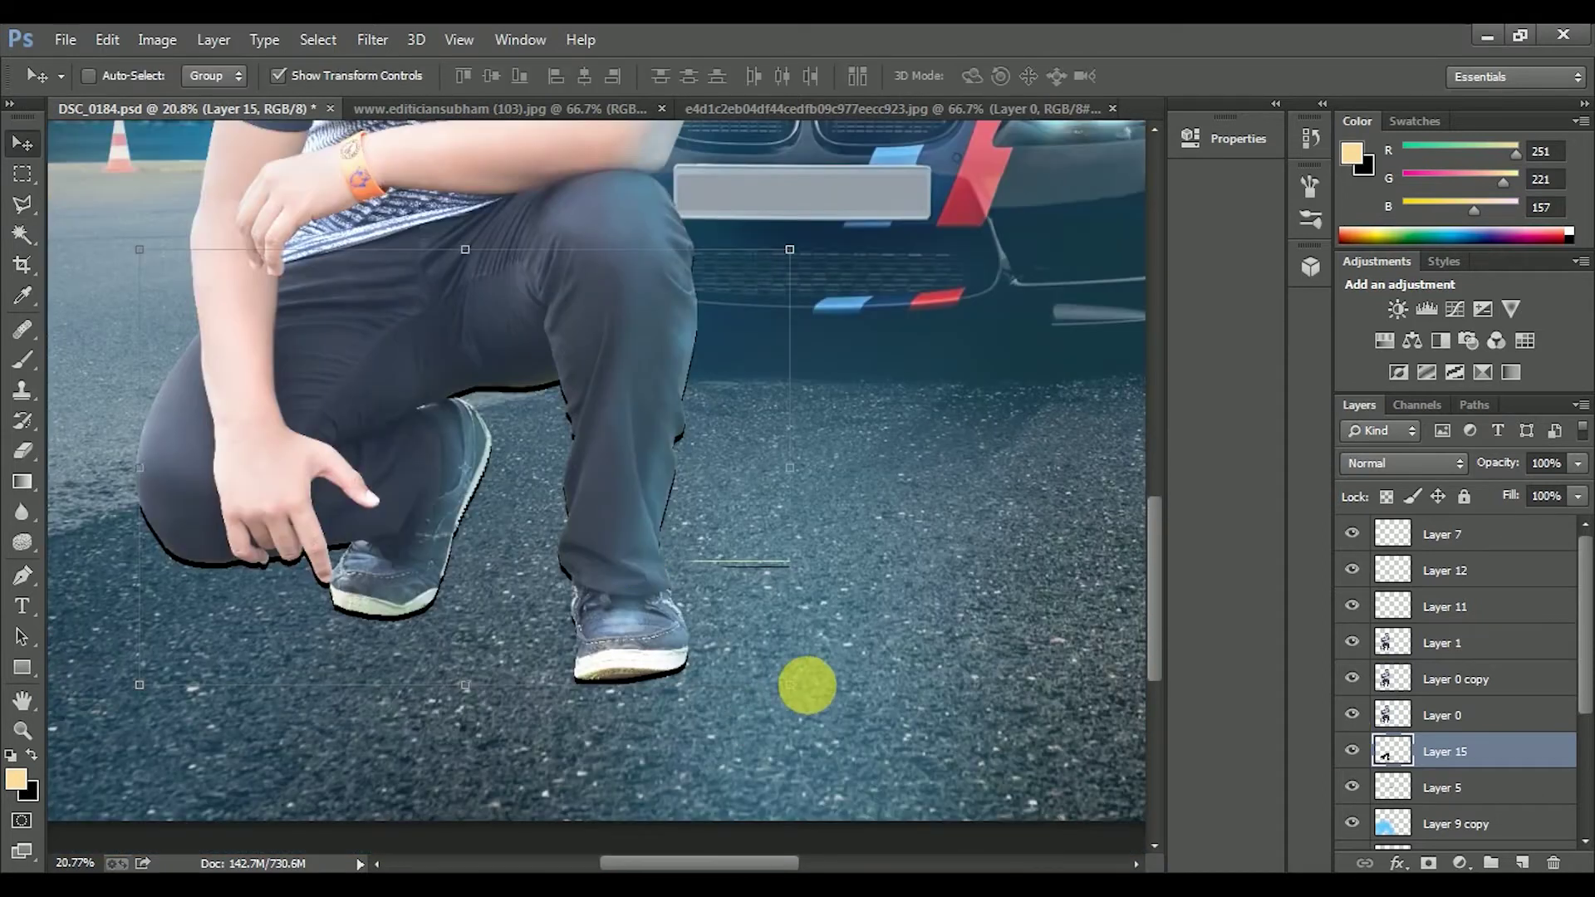
right_click(790, 658)
left_click(817, 424)
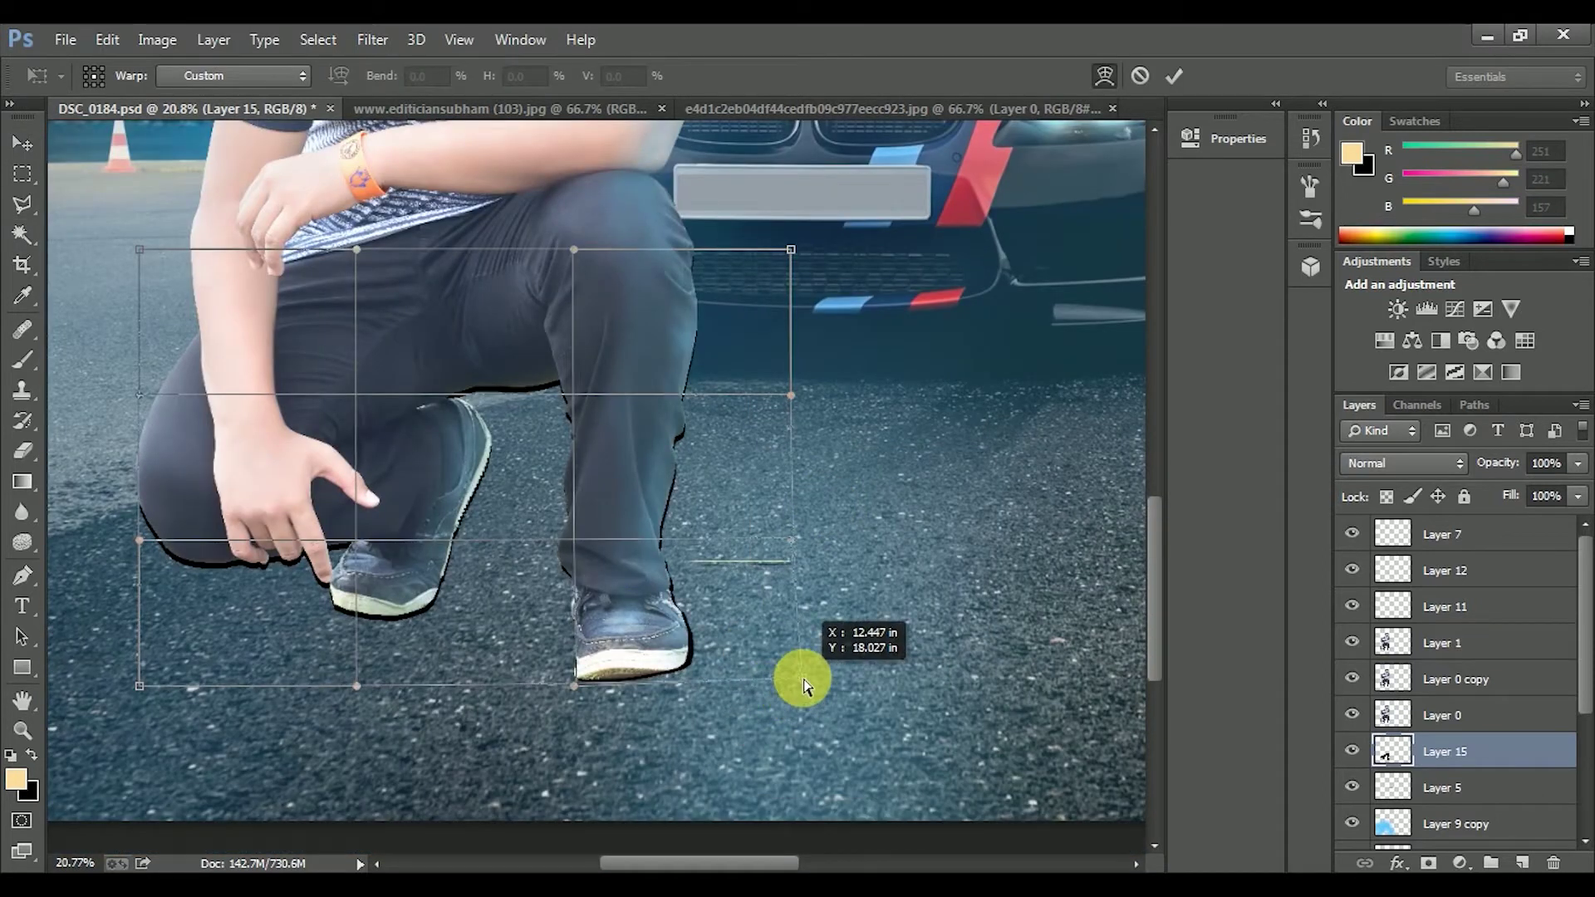
left_click_drag(790, 396, 759, 391)
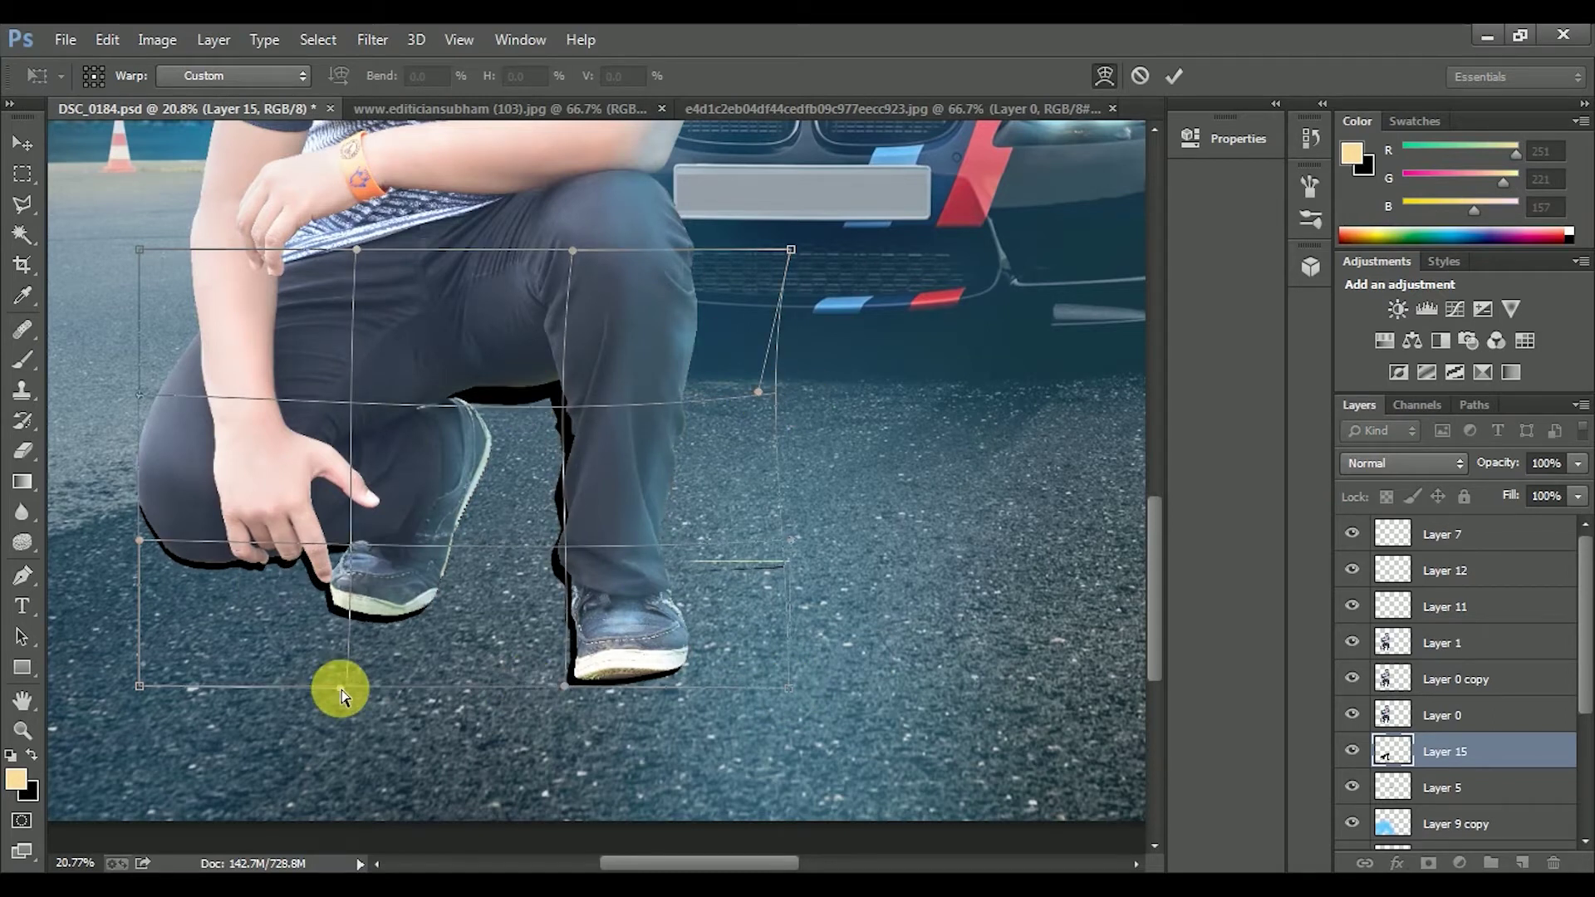
scroll(420, 534, "down", 3)
scroll(837, 527, "up", 2)
key("Return")
- Gaussian Blur the shadow about 12.7 px and set its layer opacity to 51%
left_click(368, 51)
left_click(775, 480)
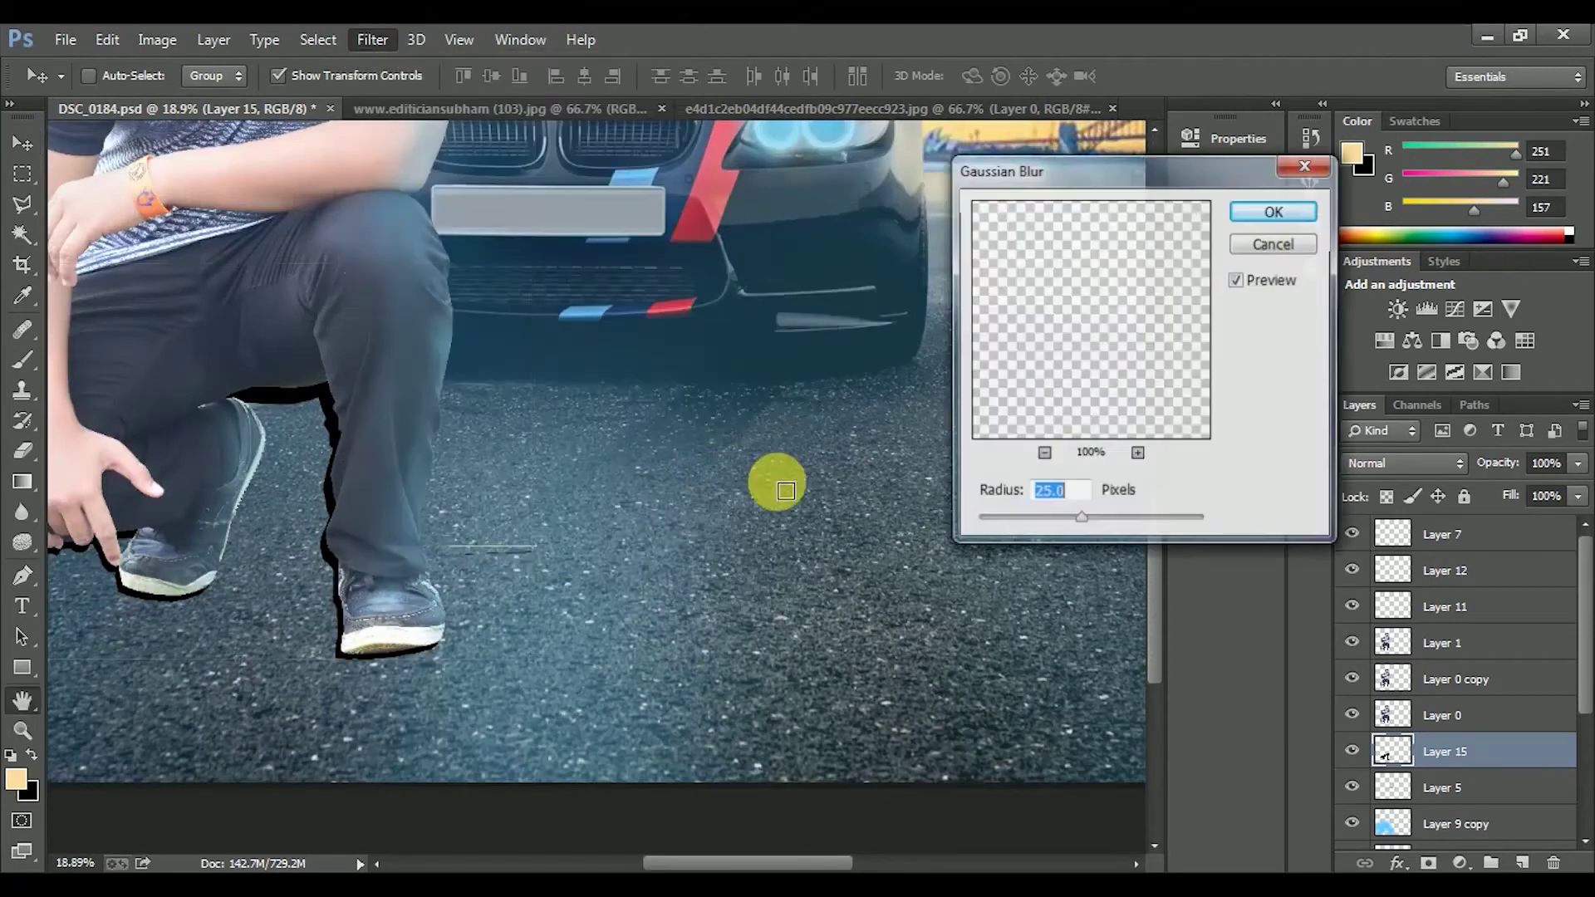
left_click_drag(1073, 520, 1089, 520)
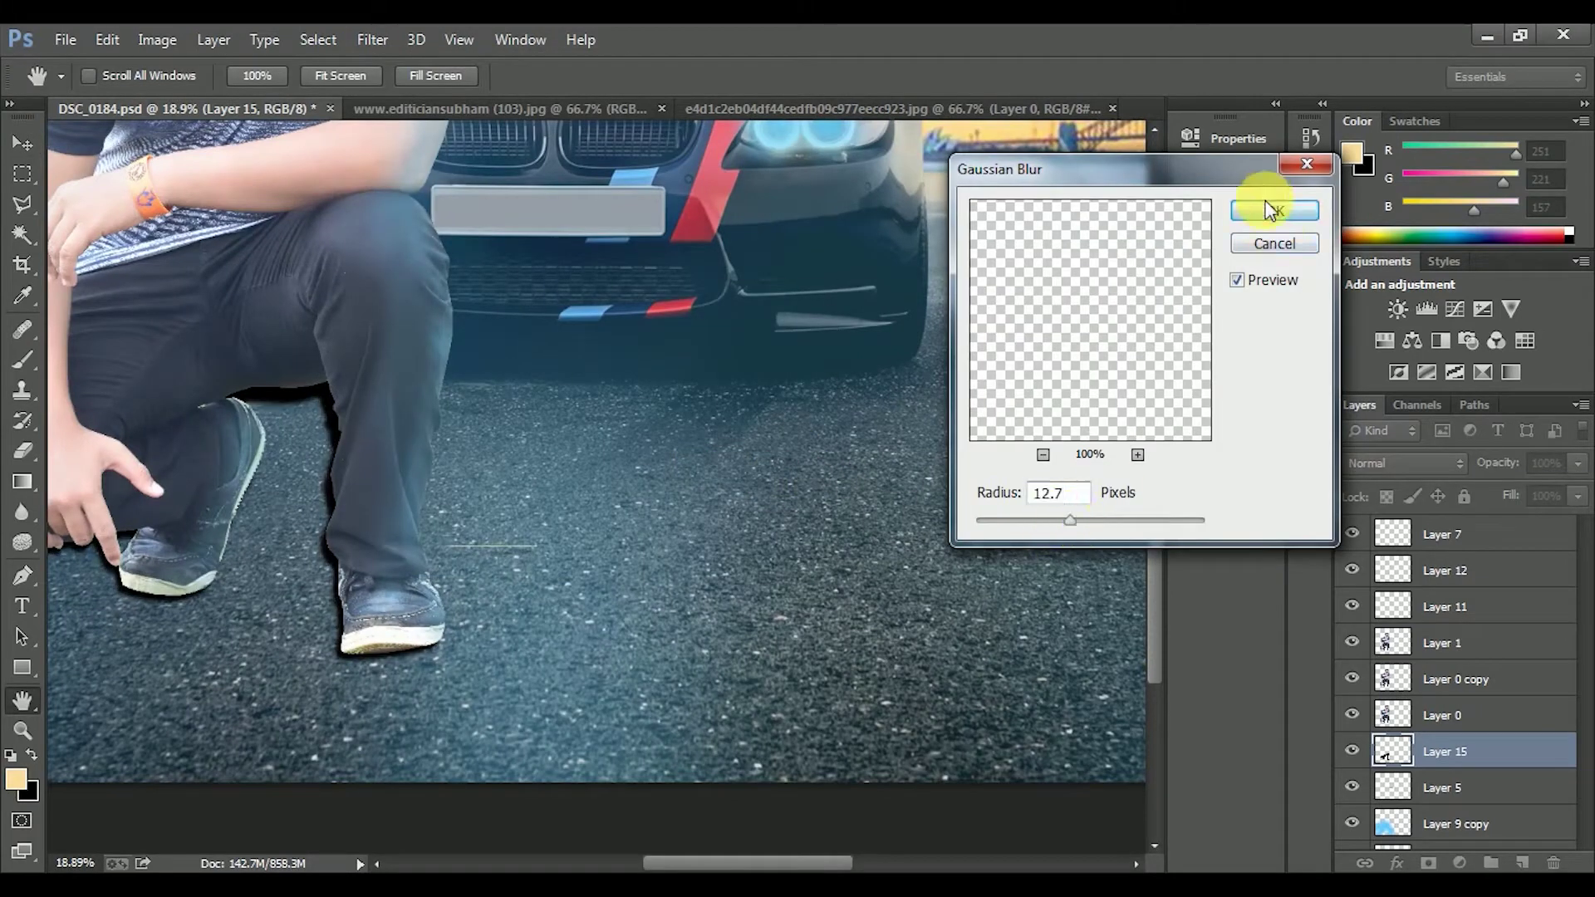
left_click(1274, 211)
left_click(1577, 462)
left_click(1583, 515)
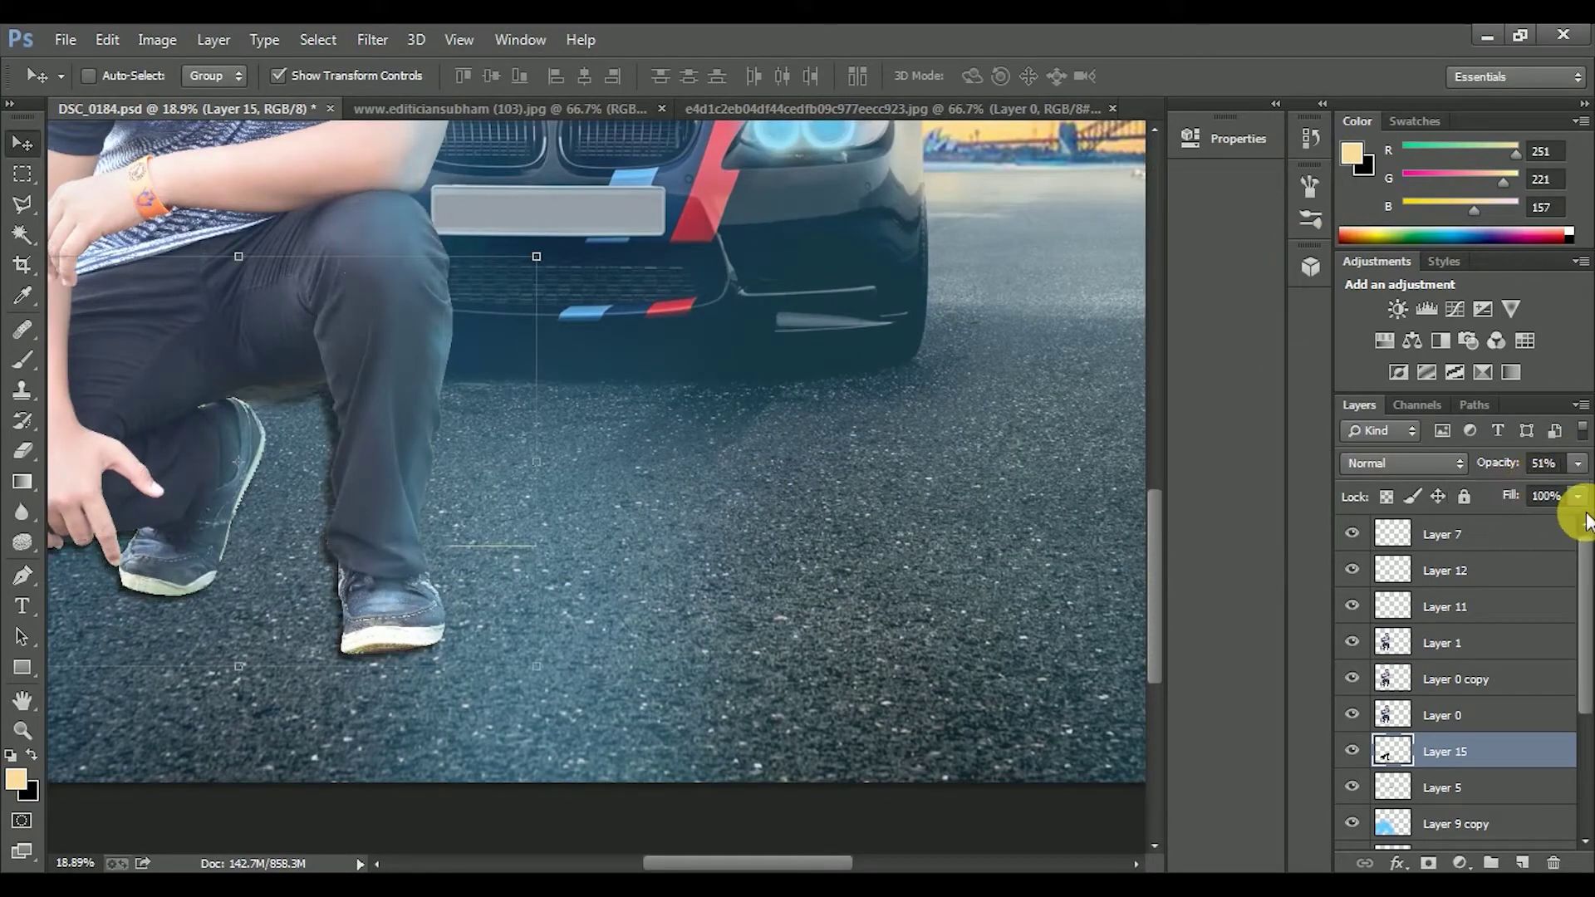
key("ctrl+0")
- Duplicate the man's layer as a black silhouette and skew it flat across the road
key("m")
mouse_move(1577, 496)
left_mouse_down()
mouse_move(1532, 531)
mouse_move(1527, 491)
left_mouse_up()
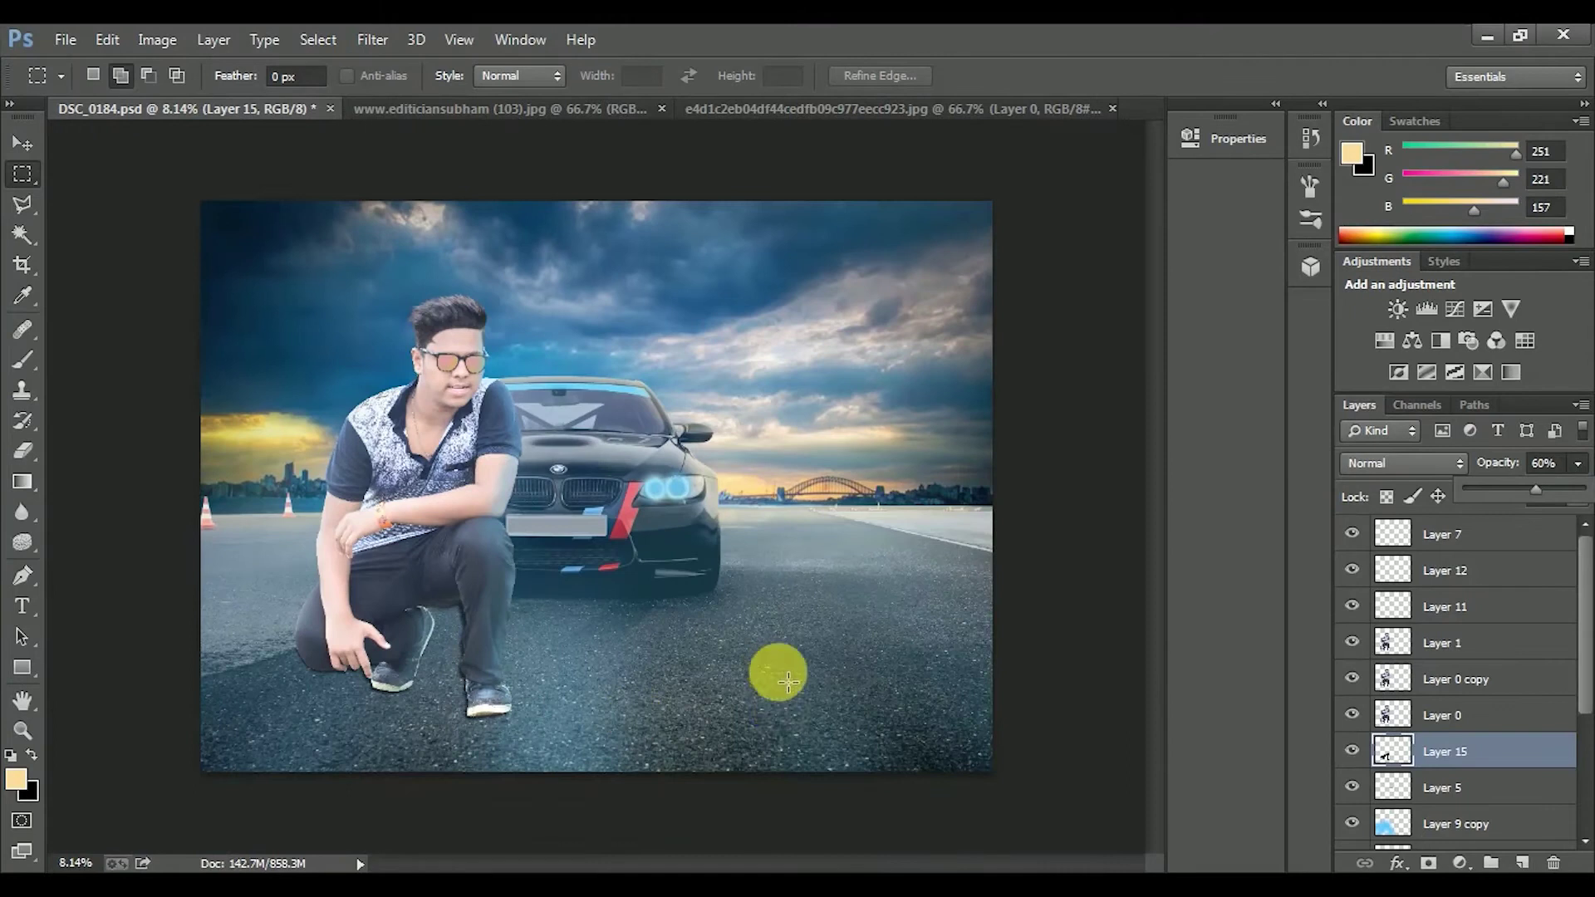
key("ctrl+j")
key("ctrl+shift+BackSpace")
left_click_drag(1413, 643, 1412, 768)
key("ctrl+t")
mouse_move(294, 294)
left_mouse_down()
mouse_move(40, 544)
mouse_move(292, 527)
left_mouse_up()
left_click_drag(420, 658, 583, 700)
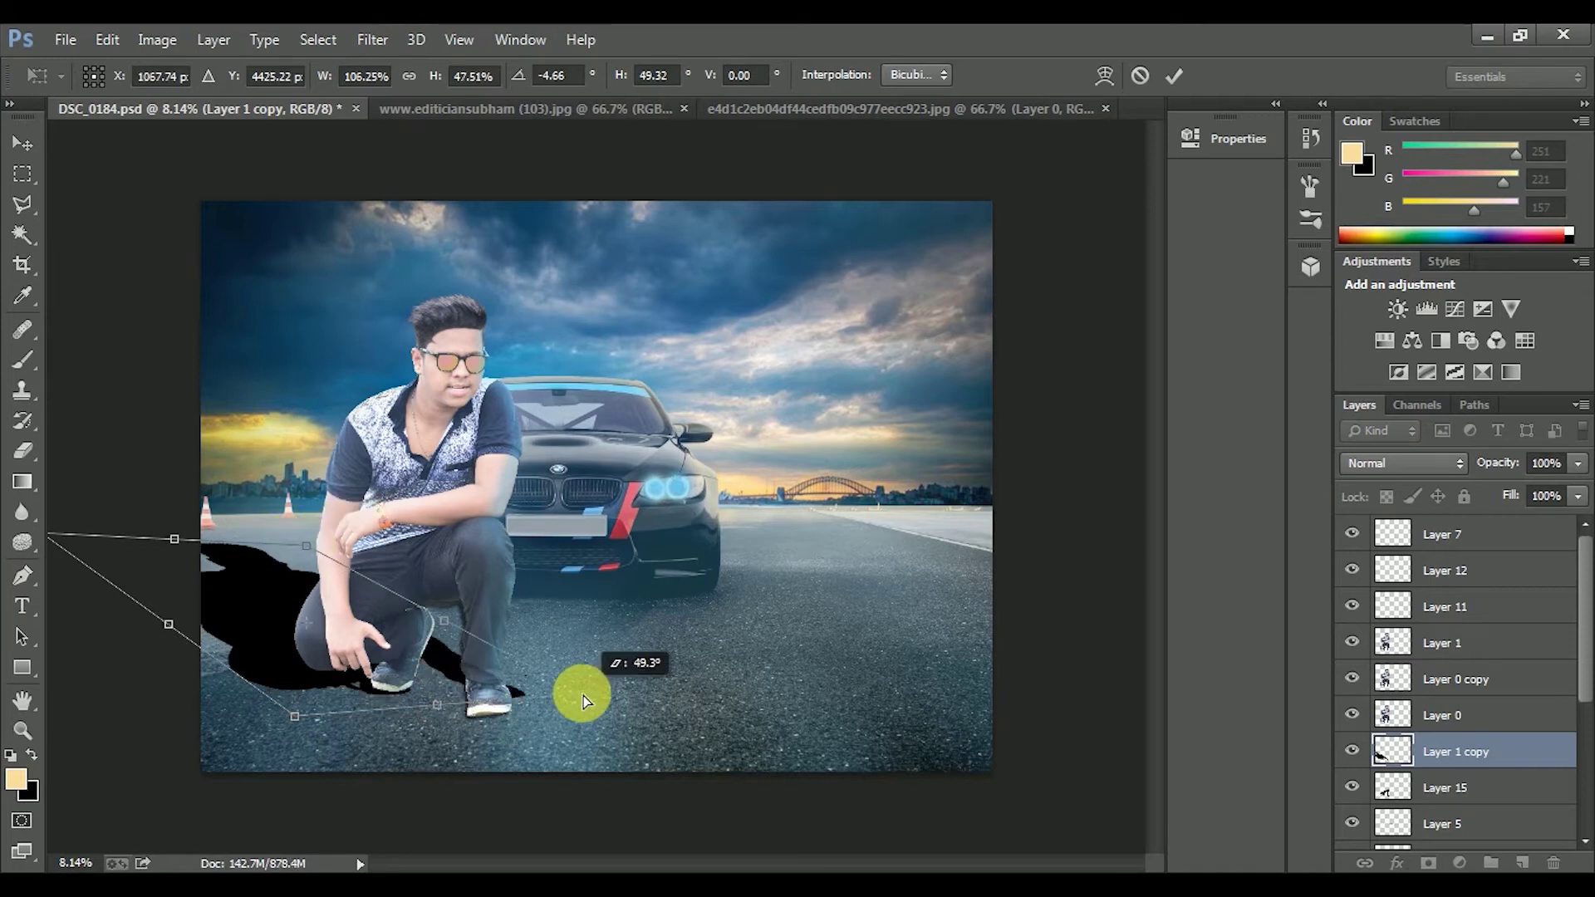
scroll(242, 559, "down", 1)
left_click_drag(242, 559, 366, 530)
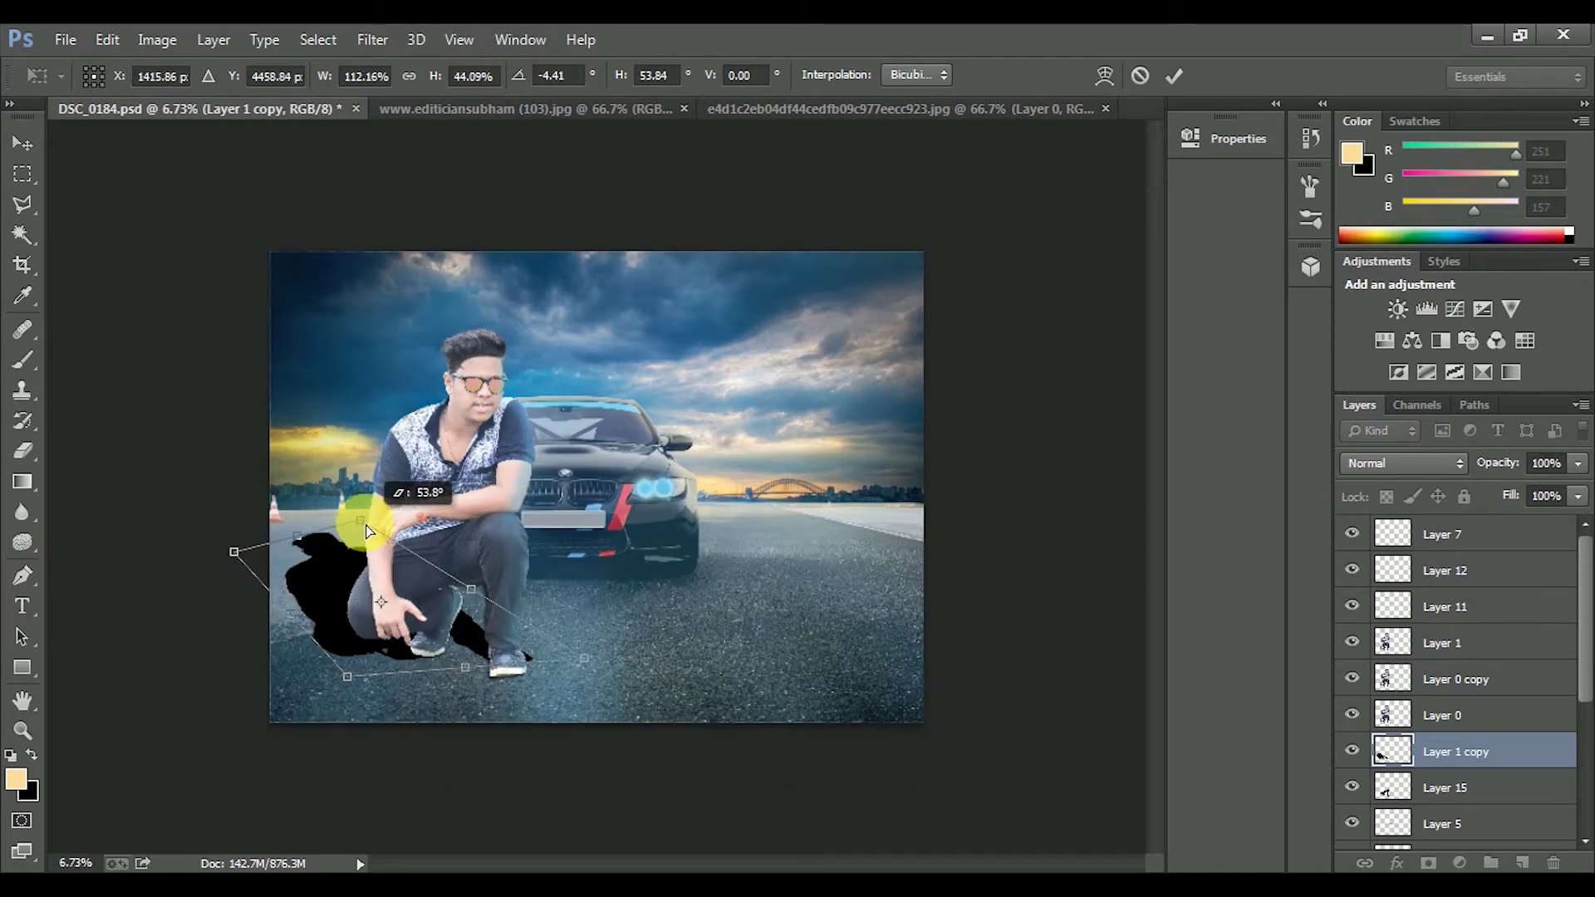
key("Return")
- Soften the skewed cast shadow with a Gaussian Blur
key("e")
scroll(503, 738, "up", 2)
scroll(503, 737, "down", 2)
left_click(372, 39)
mouse_move(383, 297)
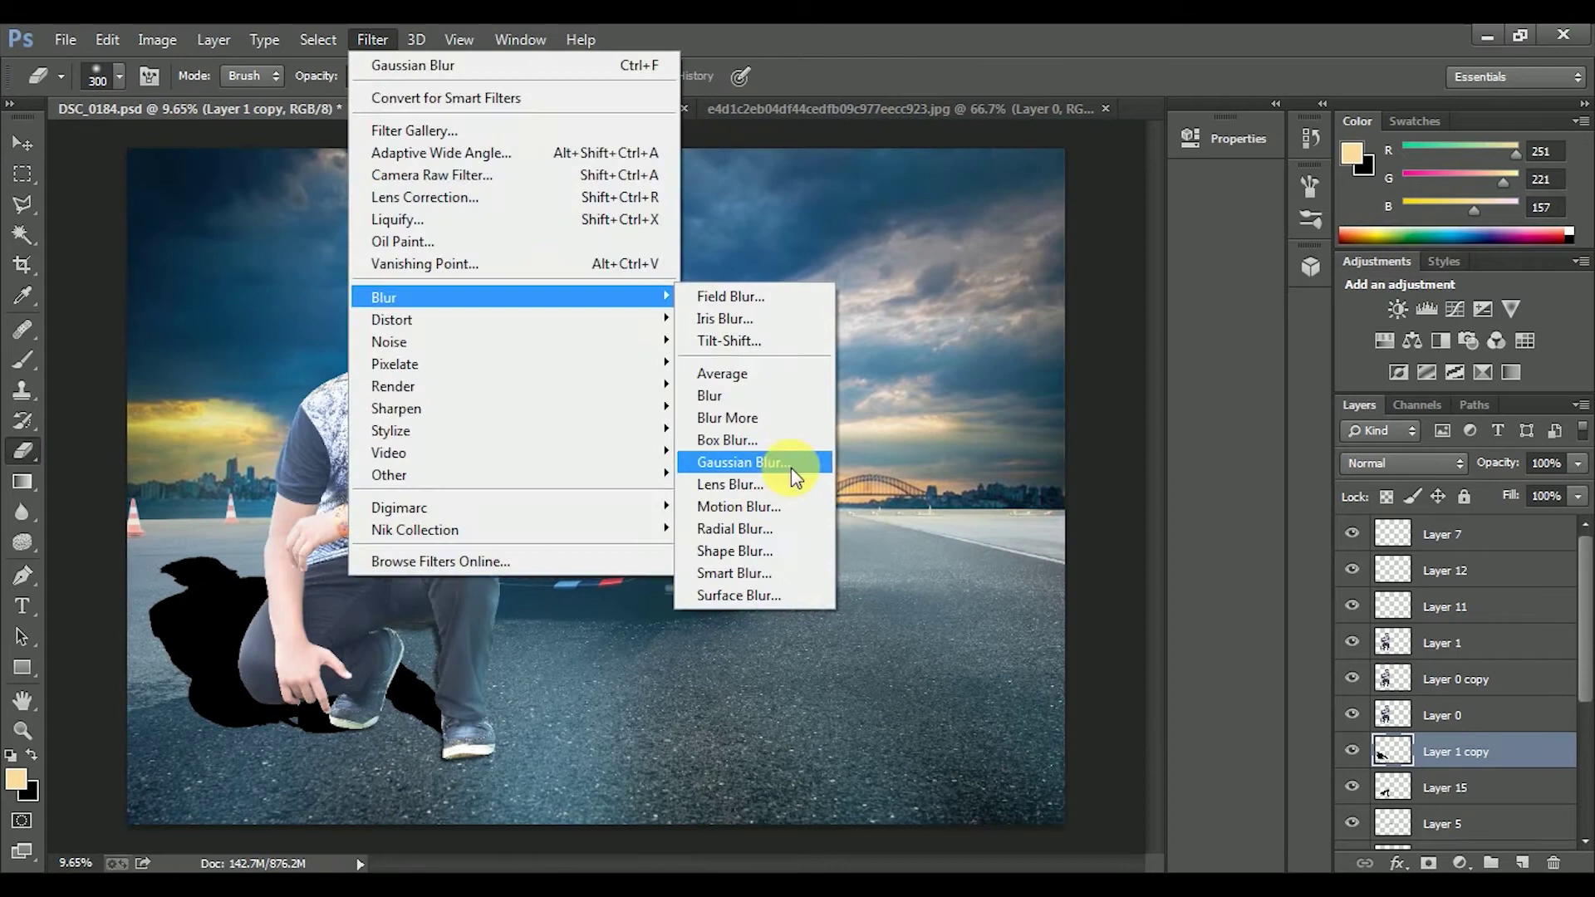
left_click(792, 471)
key("Return")
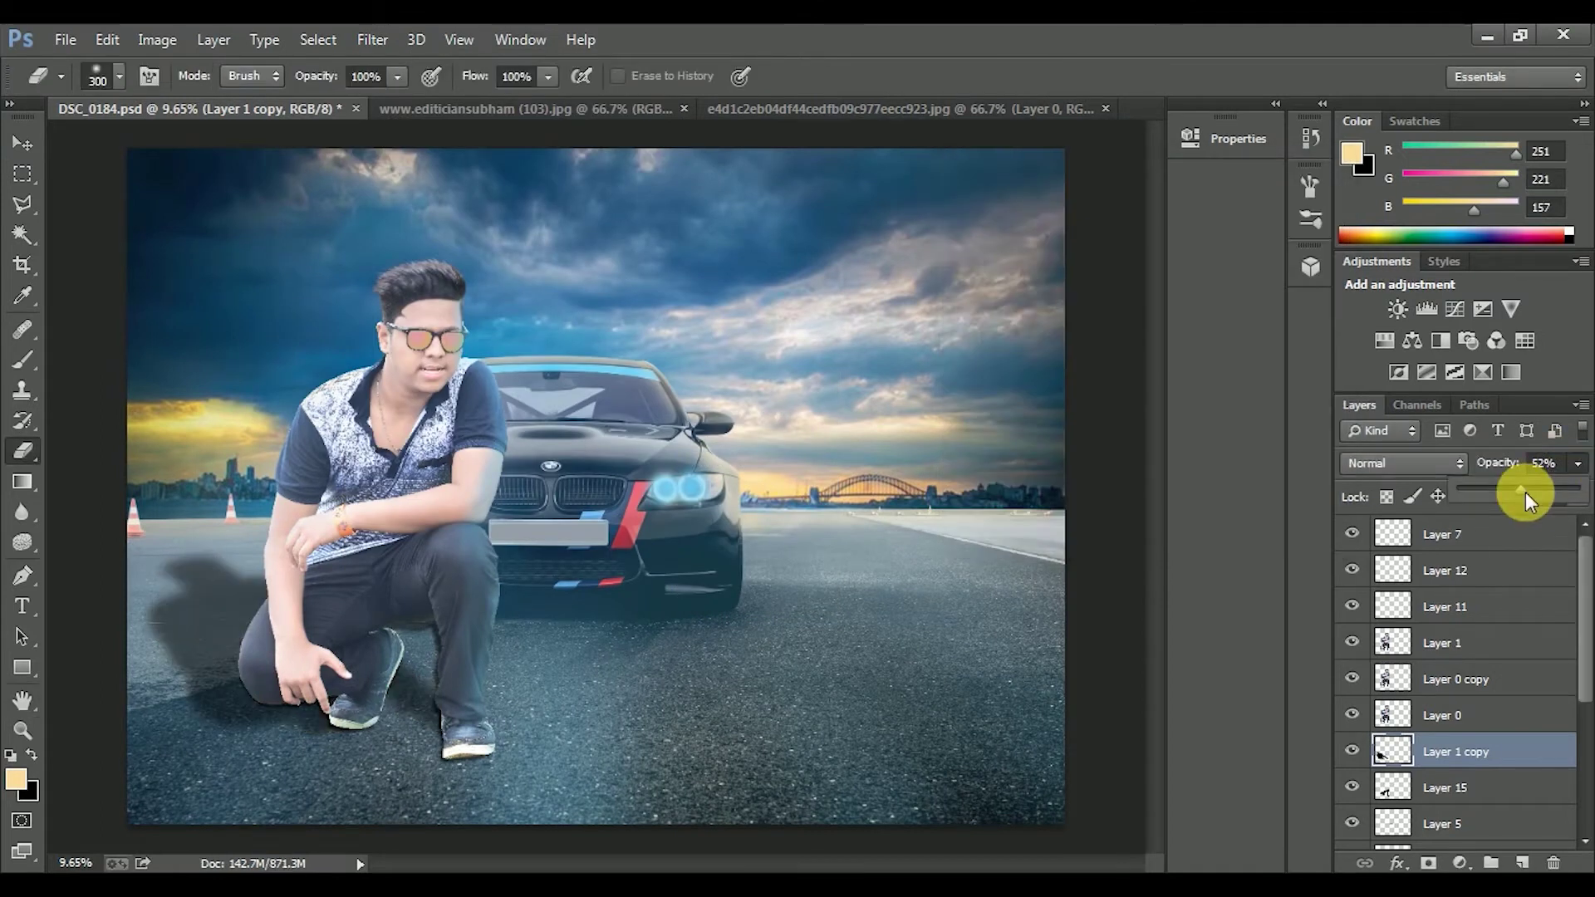
- Set Layer 1 copy to Soft Light at about 46% opacity, then select Layer 1
scroll(1390, 462, "down", 5)
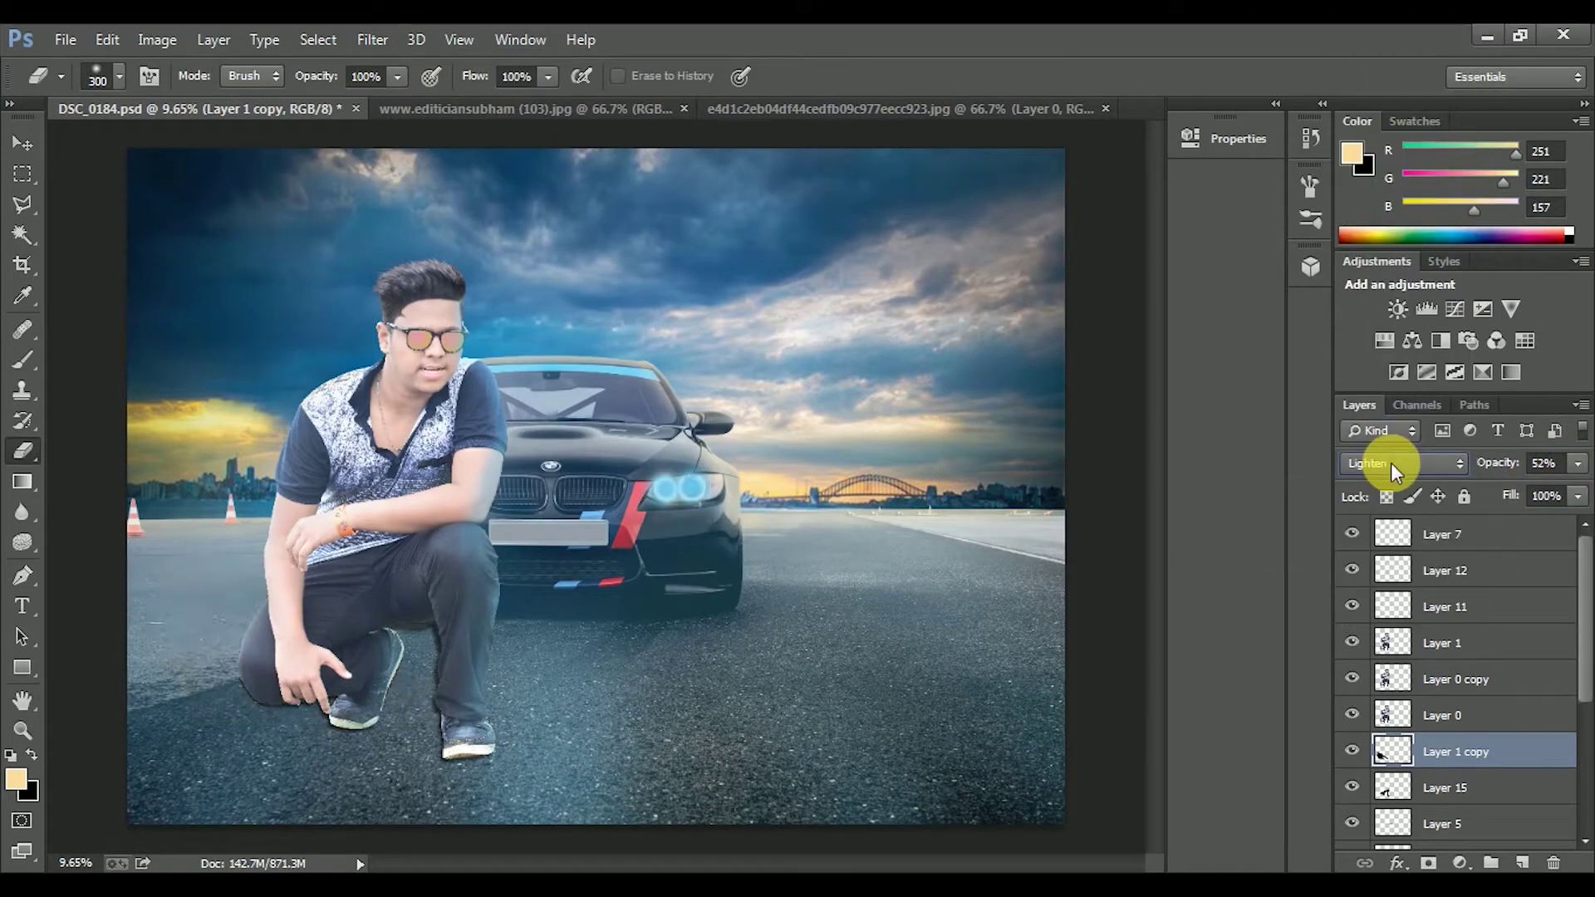
scroll(1391, 462, "down", 2)
left_click_drag(1577, 462, 1521, 487)
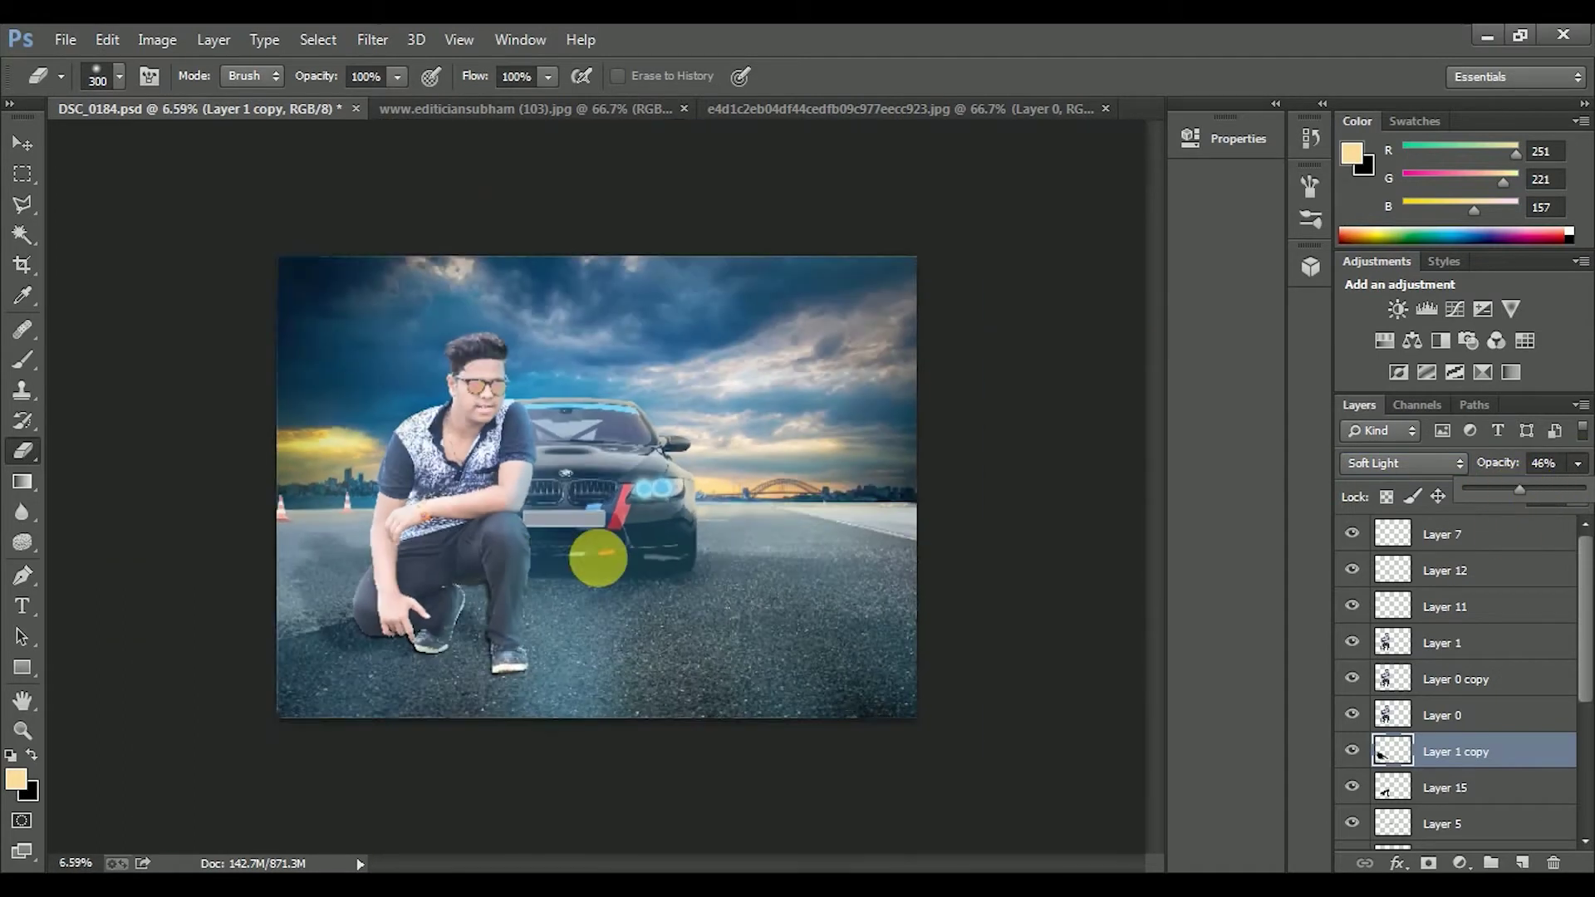
scroll(538, 439, "up", 5)
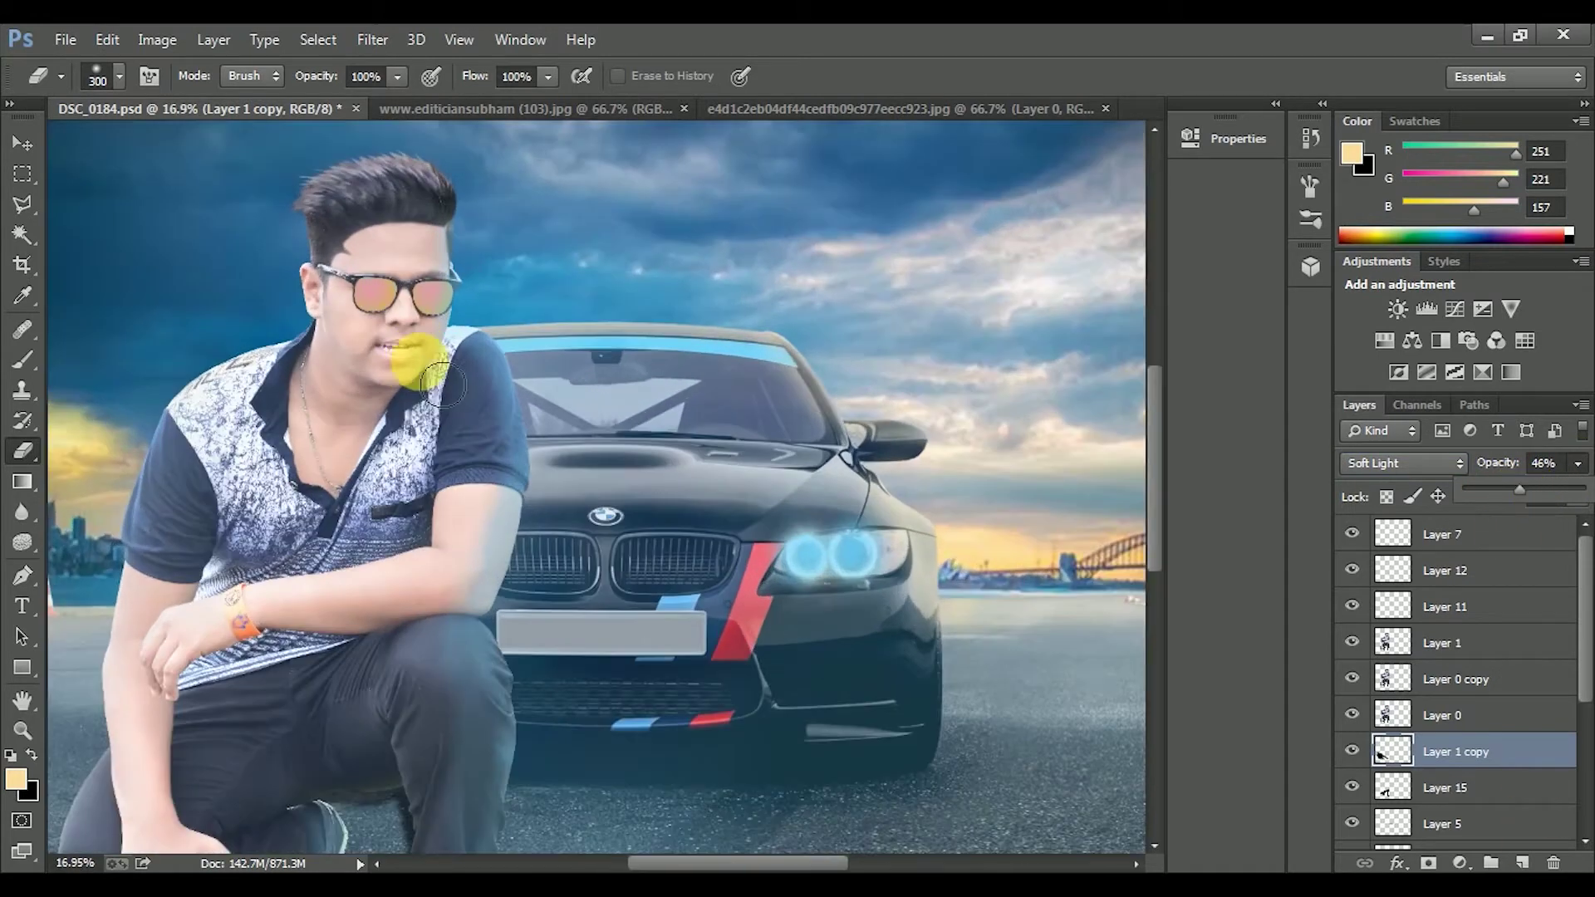
scroll(794, 490, "down", 3)
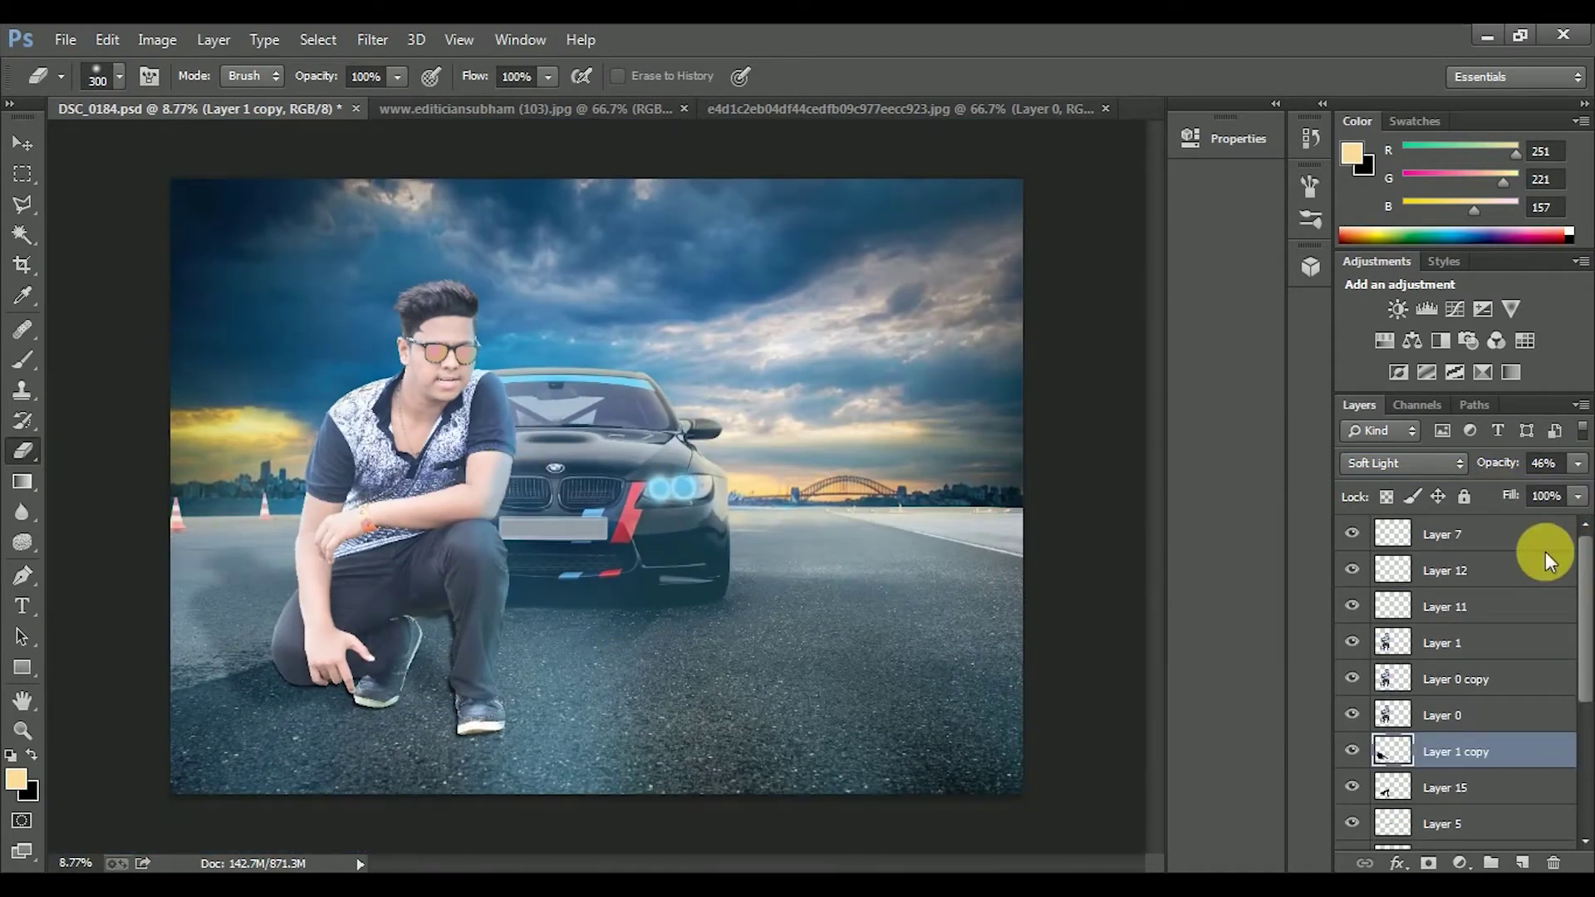
scroll(1138, 704, "up", 4)
left_click(1489, 638)
- Add a new layer above Layer 1 and paint black shading over the man with a soft brush
key("ctrl+shift+alt+n")
key("x")
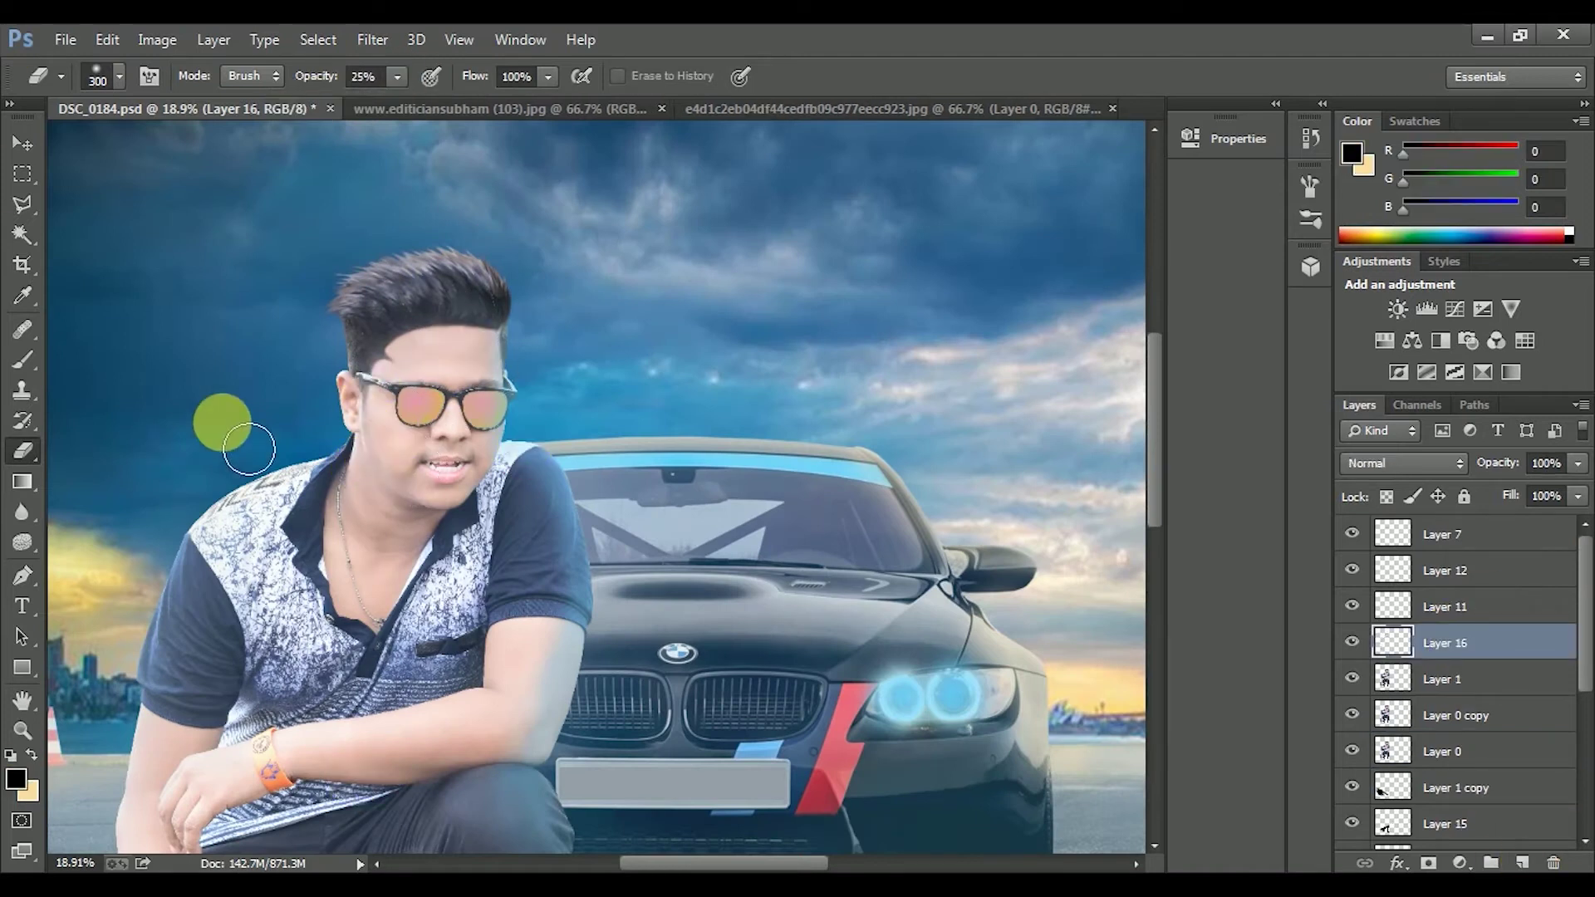
key("b")
scroll(465, 564, "down", 2)
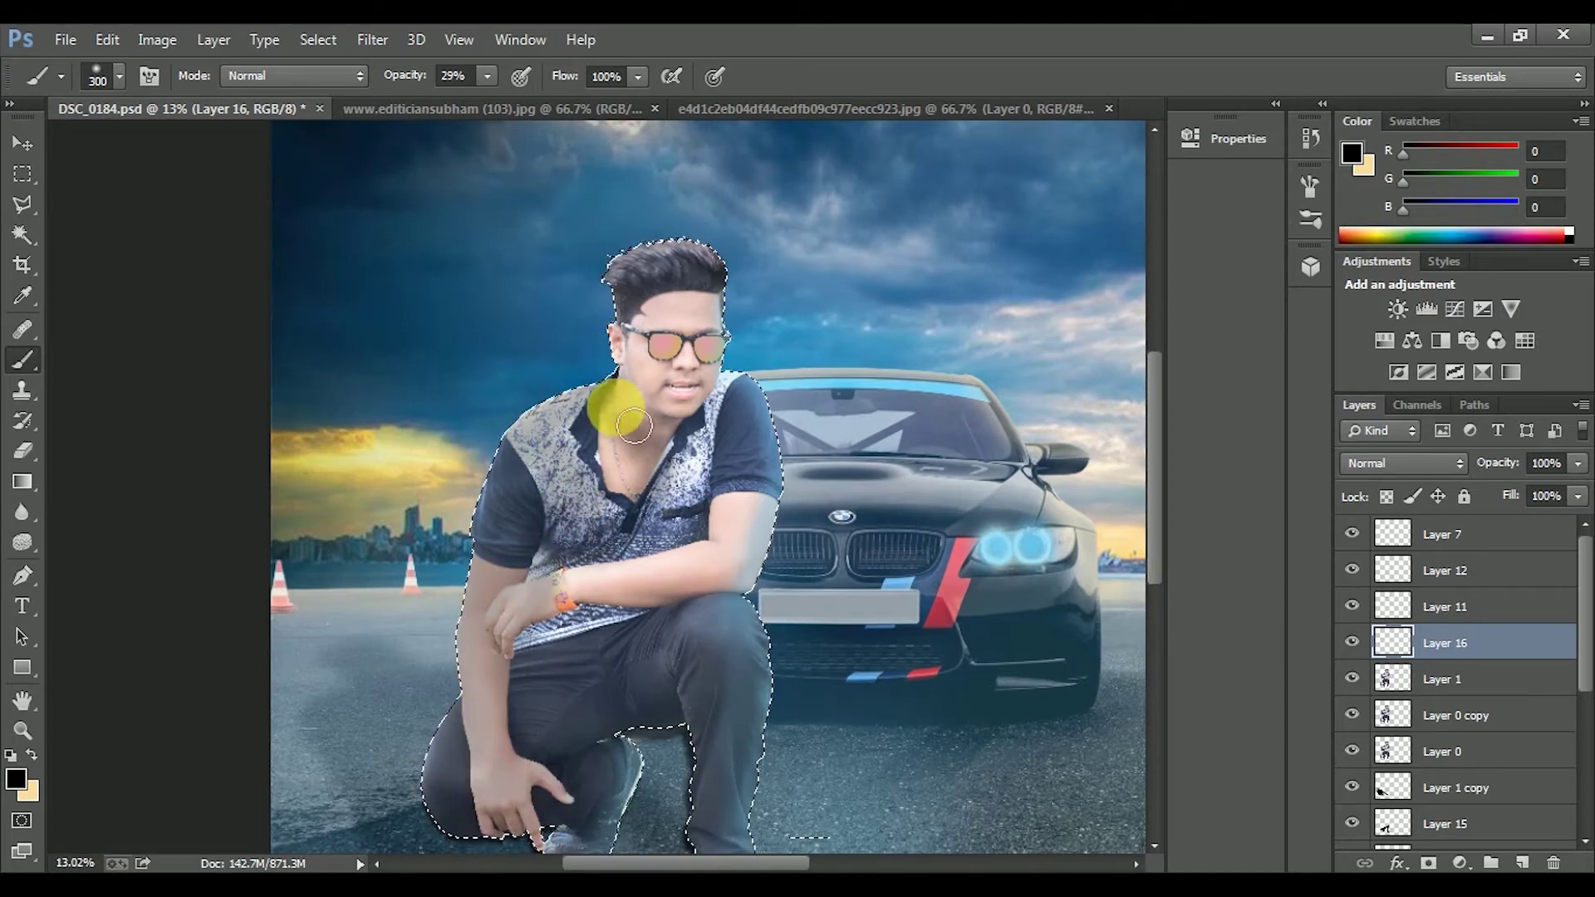
scroll(1424, 473, "down", 2)
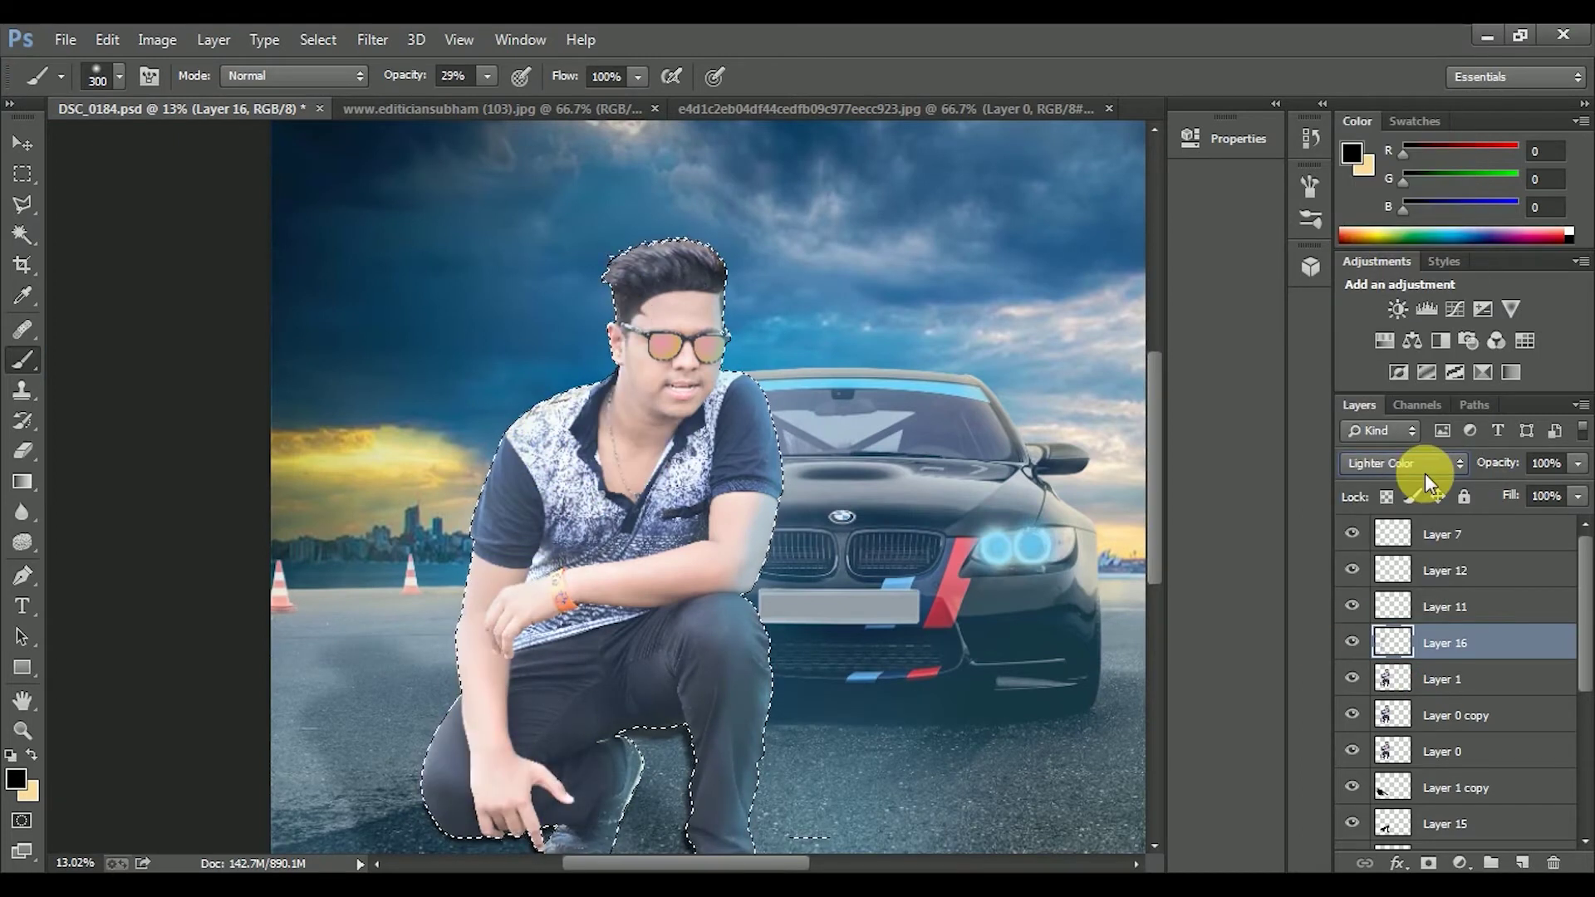
scroll(1433, 460, "down", 2)
scroll(1433, 461, "down", 2)
scroll(1433, 460, "down", 2)
- Set Layer 16 to Normal blend with 57% opacity and 63% fill
left_click(1404, 463)
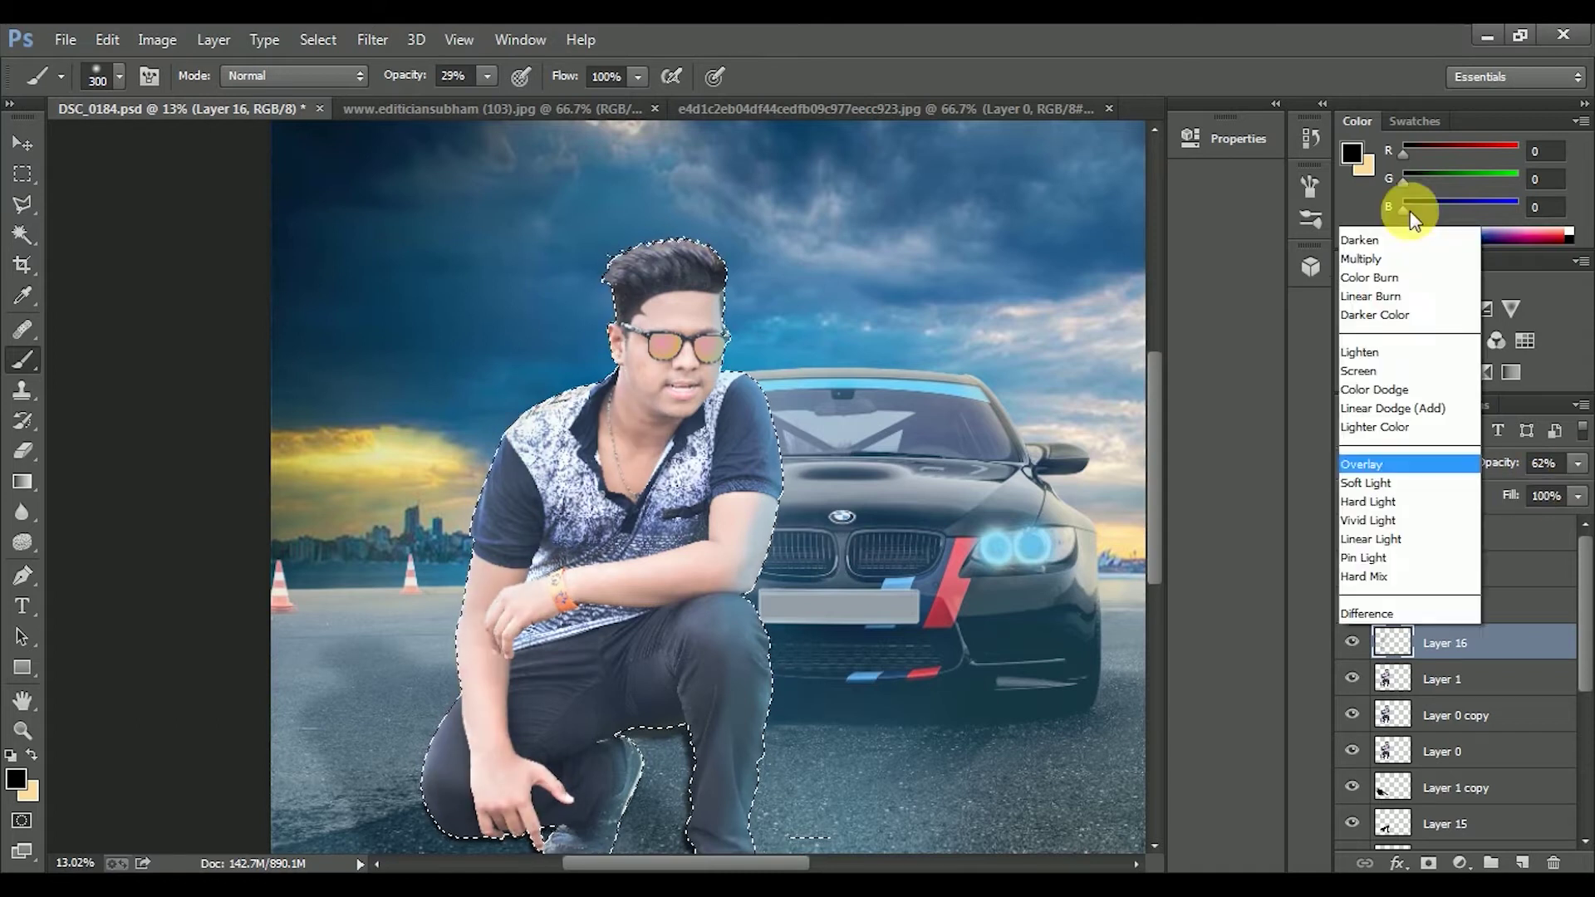
left_click(1363, 141)
left_click_drag(1578, 462, 1510, 488)
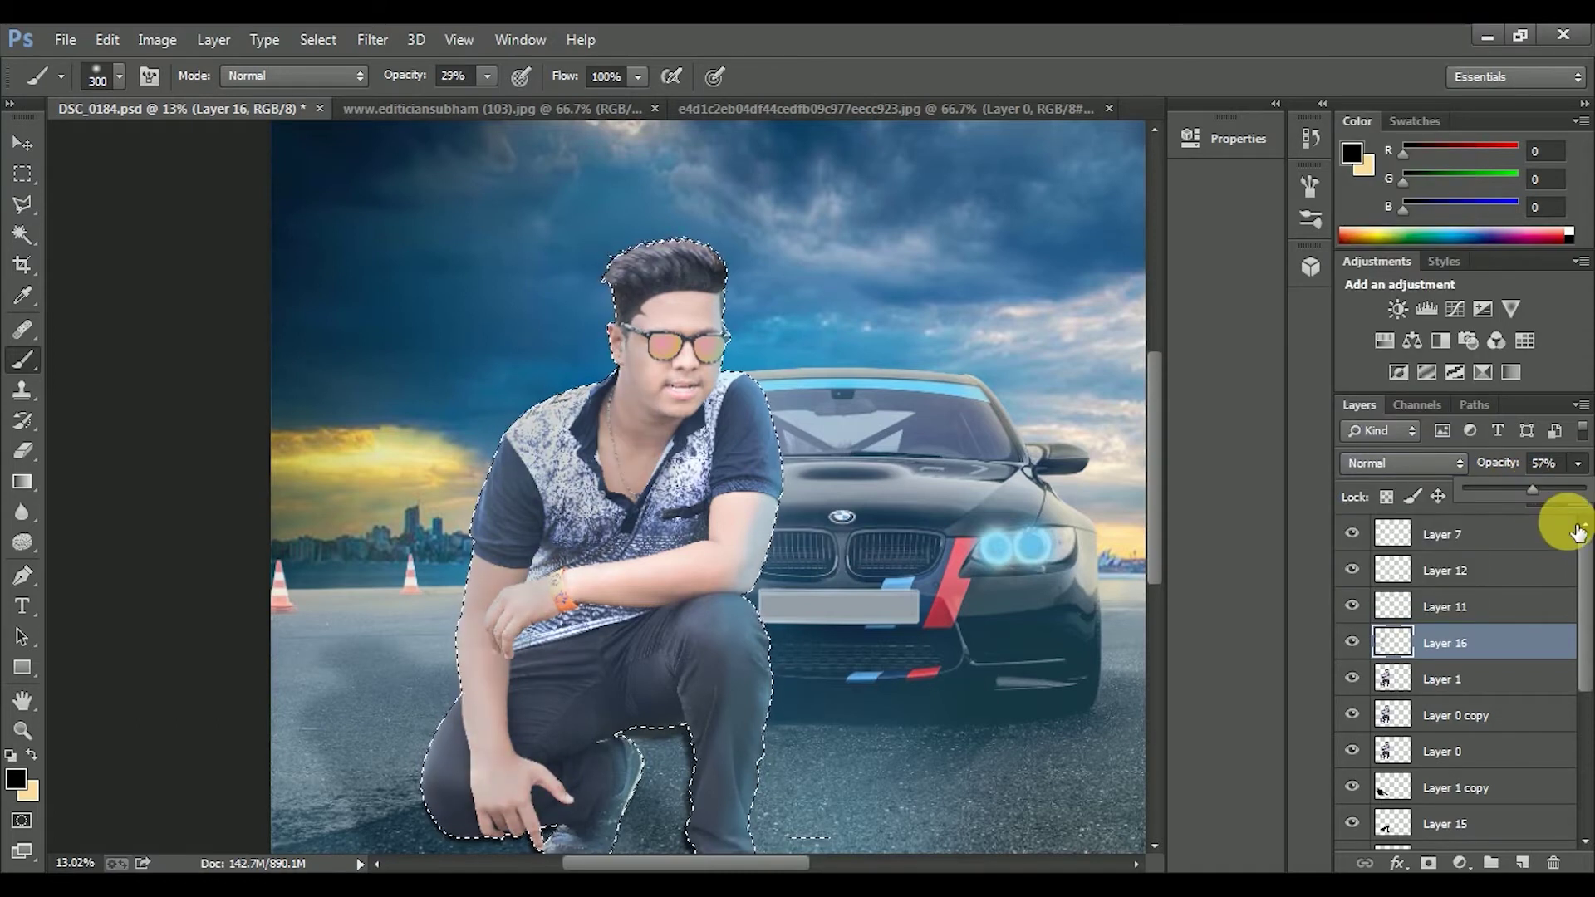
scroll(723, 509, "down", 2)
scroll(427, 402, "up", 1)
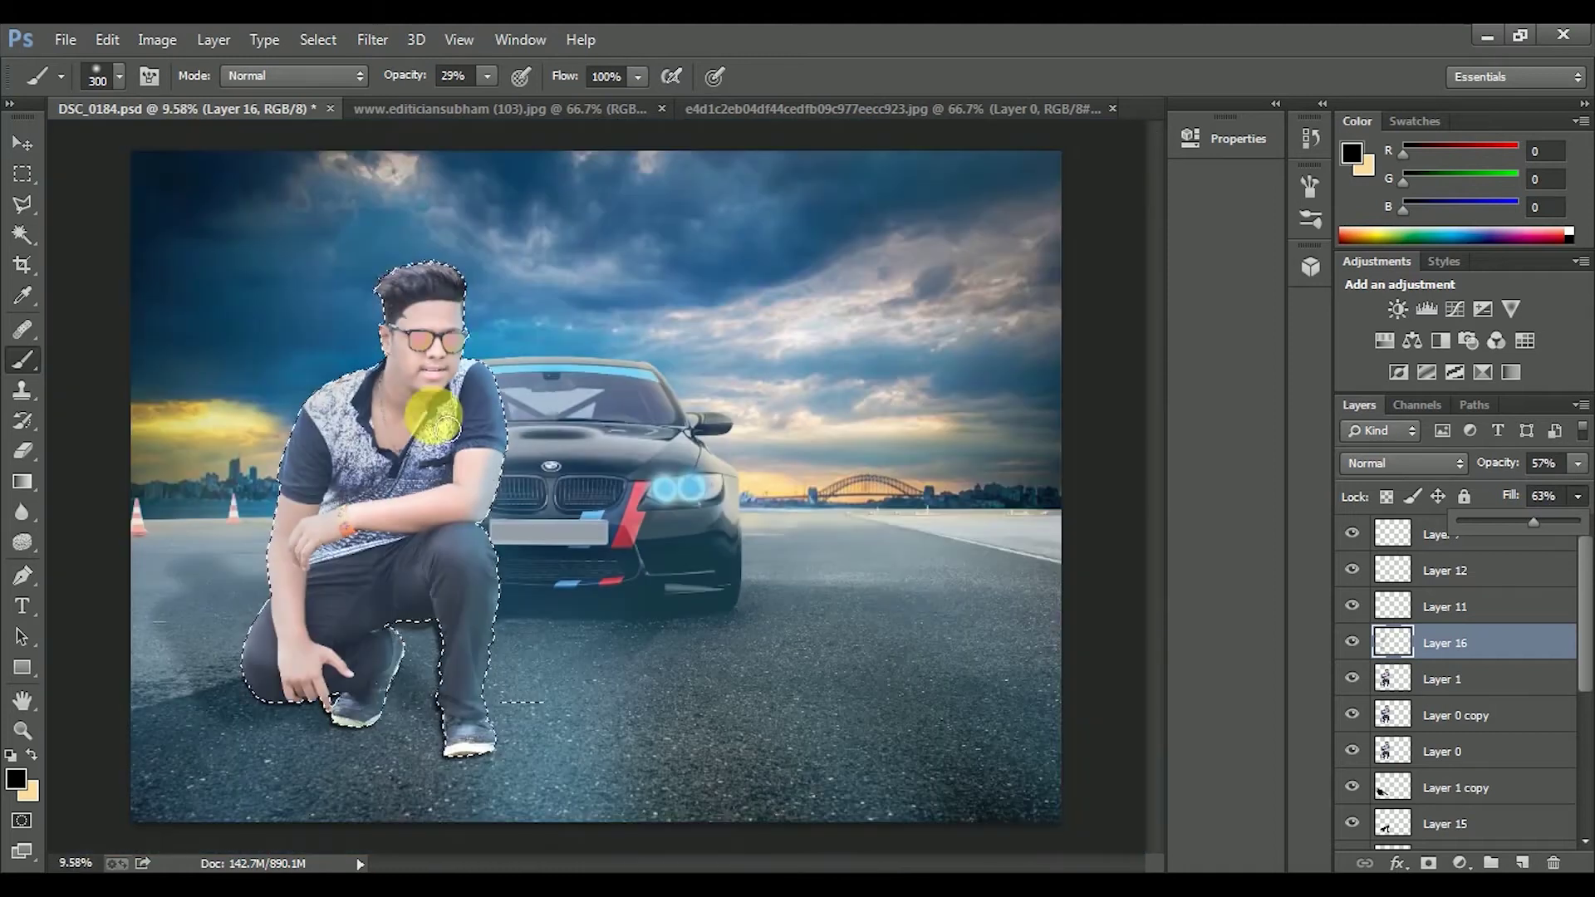
scroll(567, 515, "up", 1)
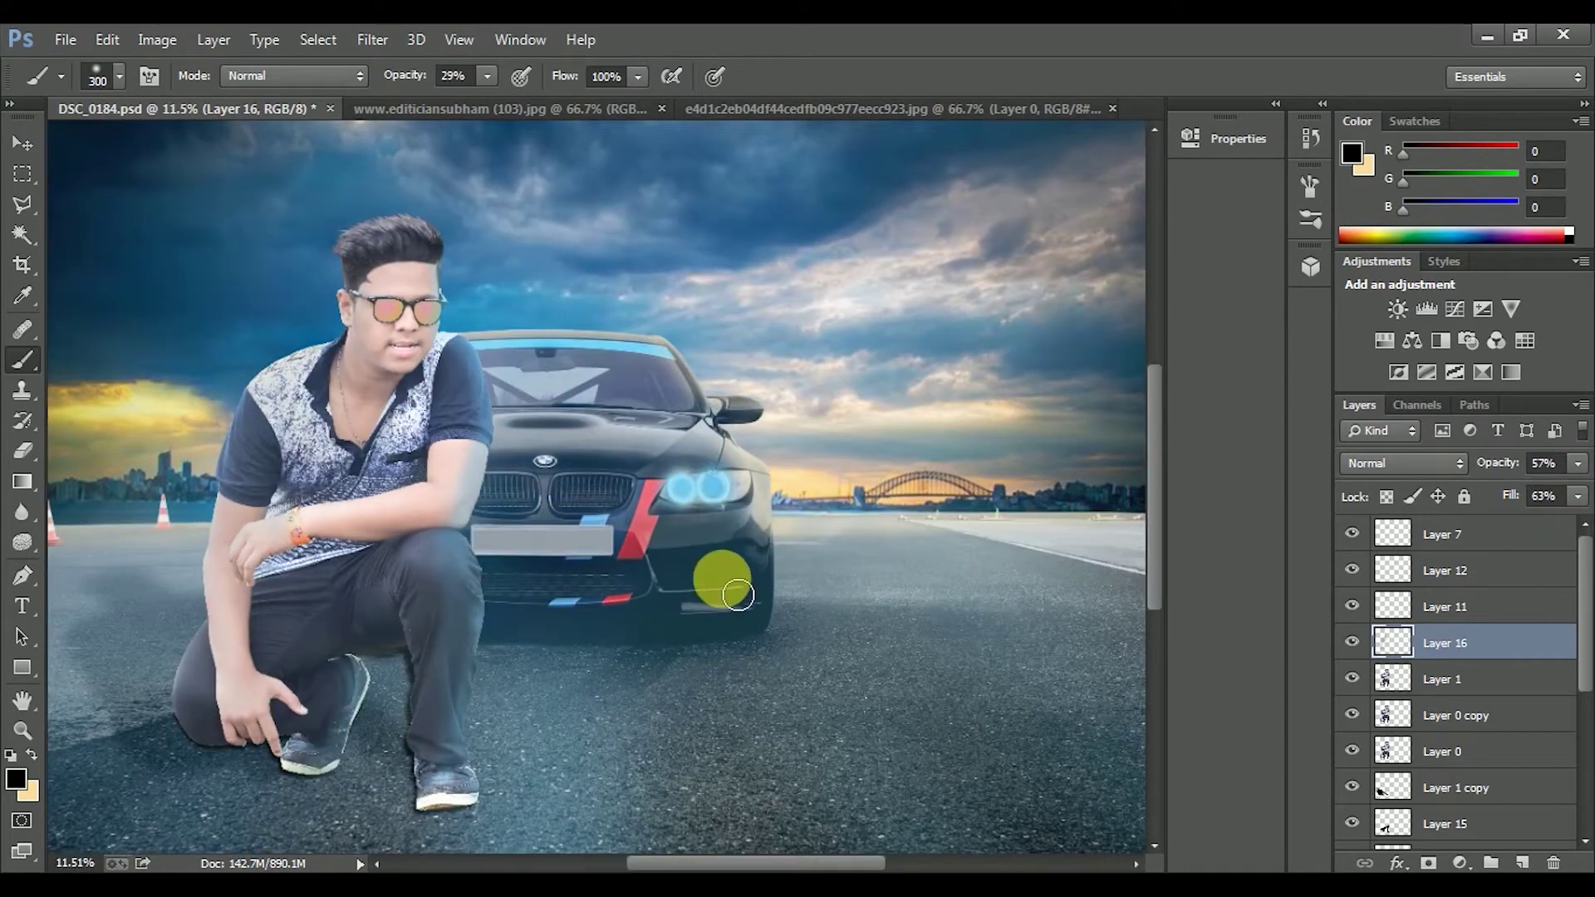
scroll(1459, 748, "down", 5)
- Add Layer 17 and paint dark smoke over the road with a 700 px brush
left_click(1445, 796)
key("bracketright")
key("bracketright")
key("bracketright")
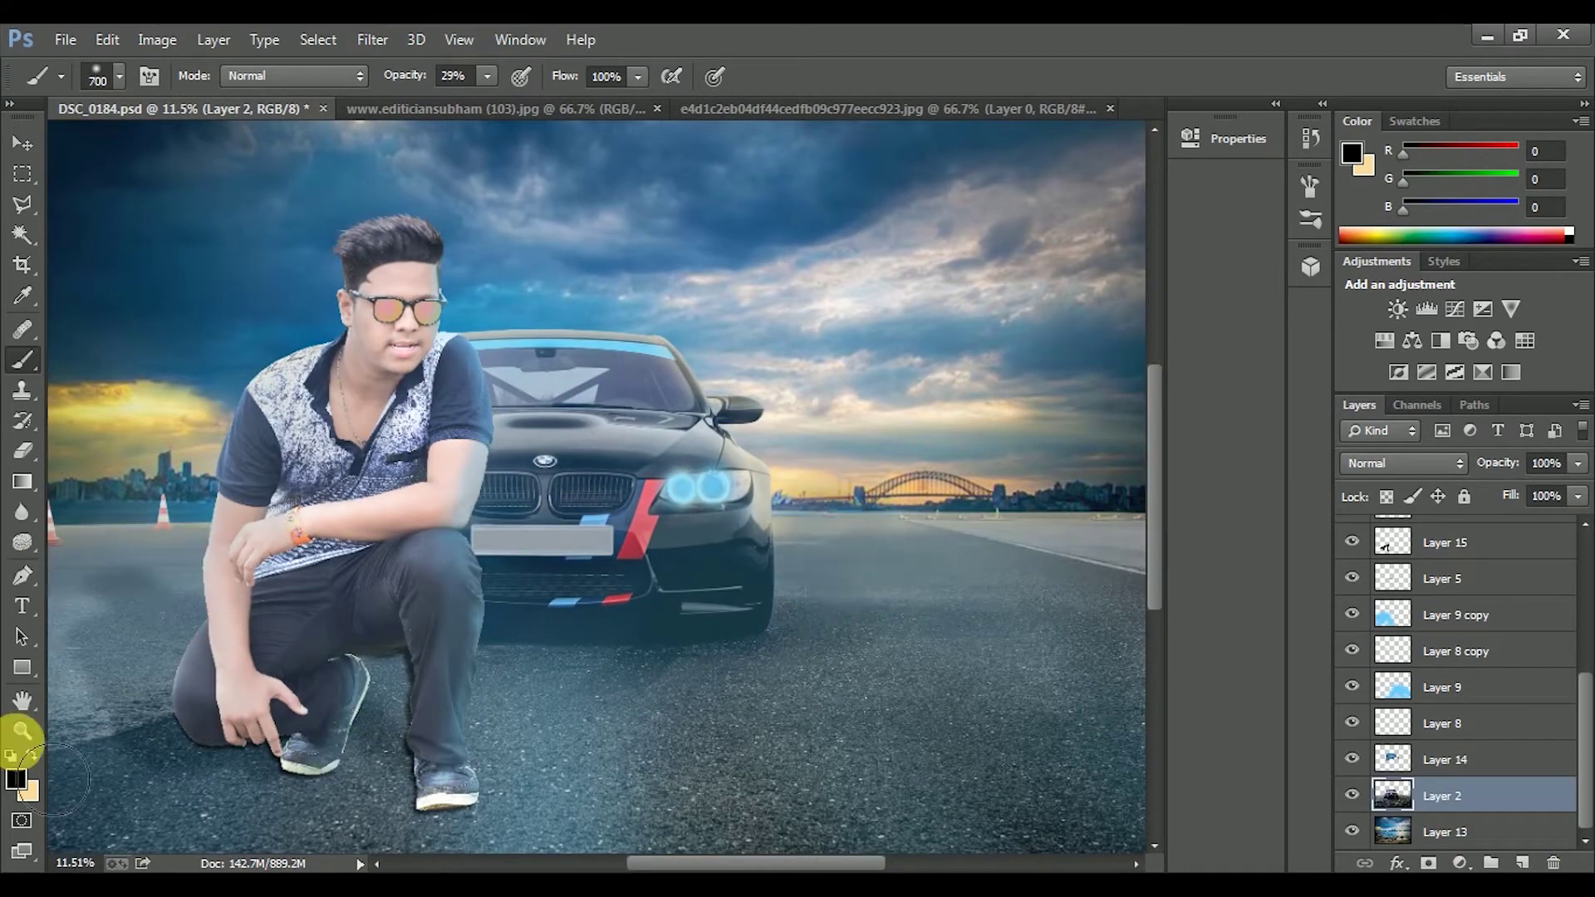
key("ctrl+shift+alt+n")
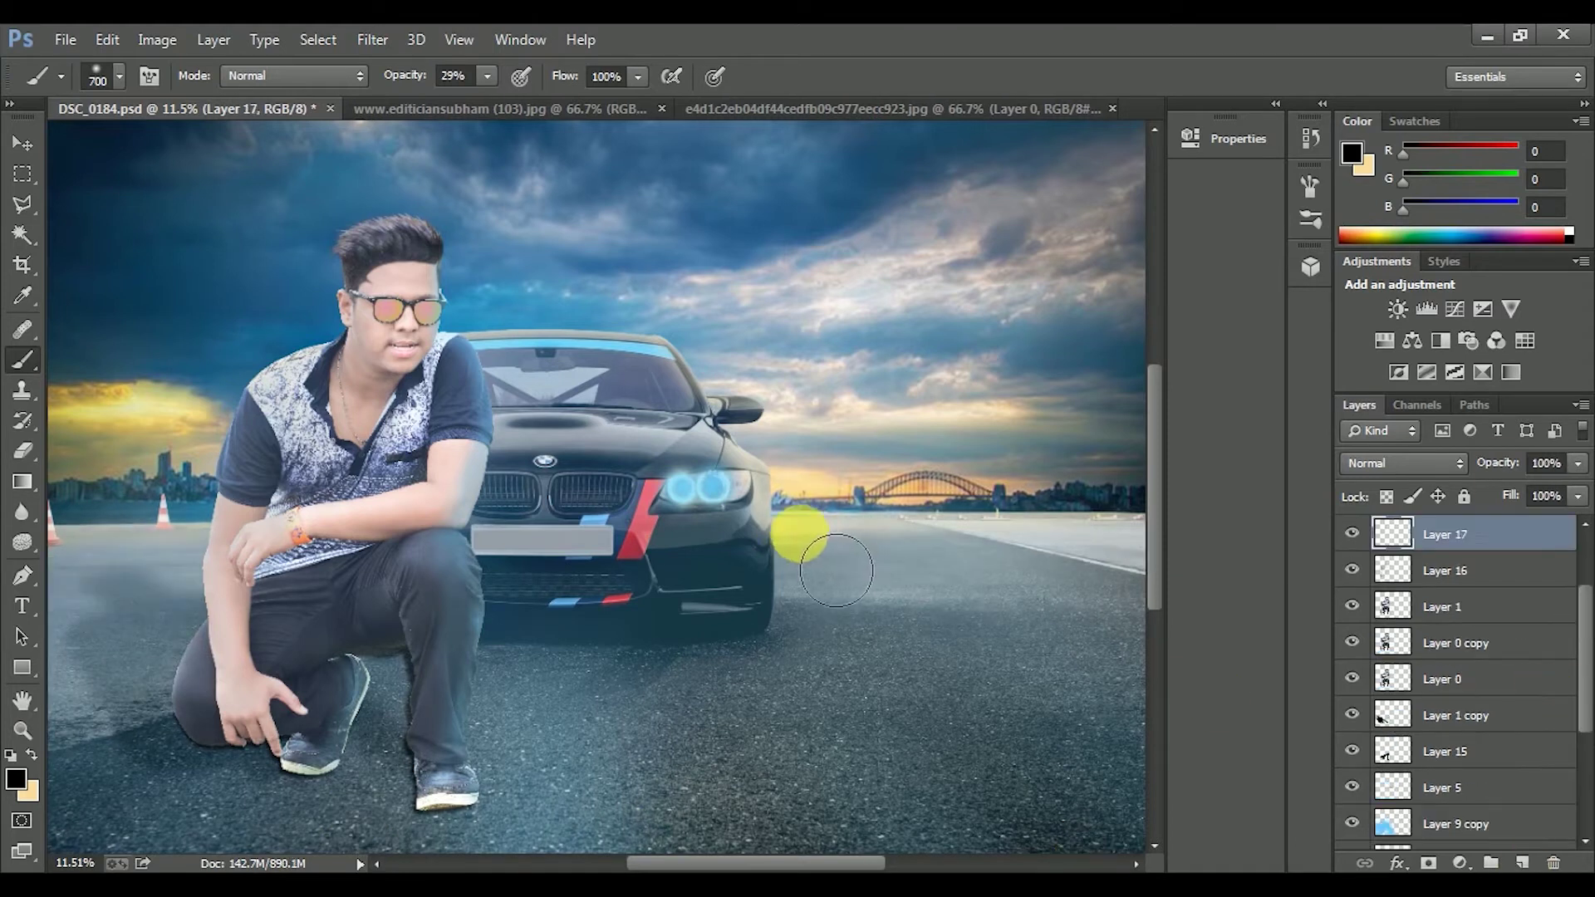
scroll(1424, 665, "up", 5)
left_click(1393, 797, "ctrl")
scroll(1582, 560, "down", 2)
left_click(1381, 650)
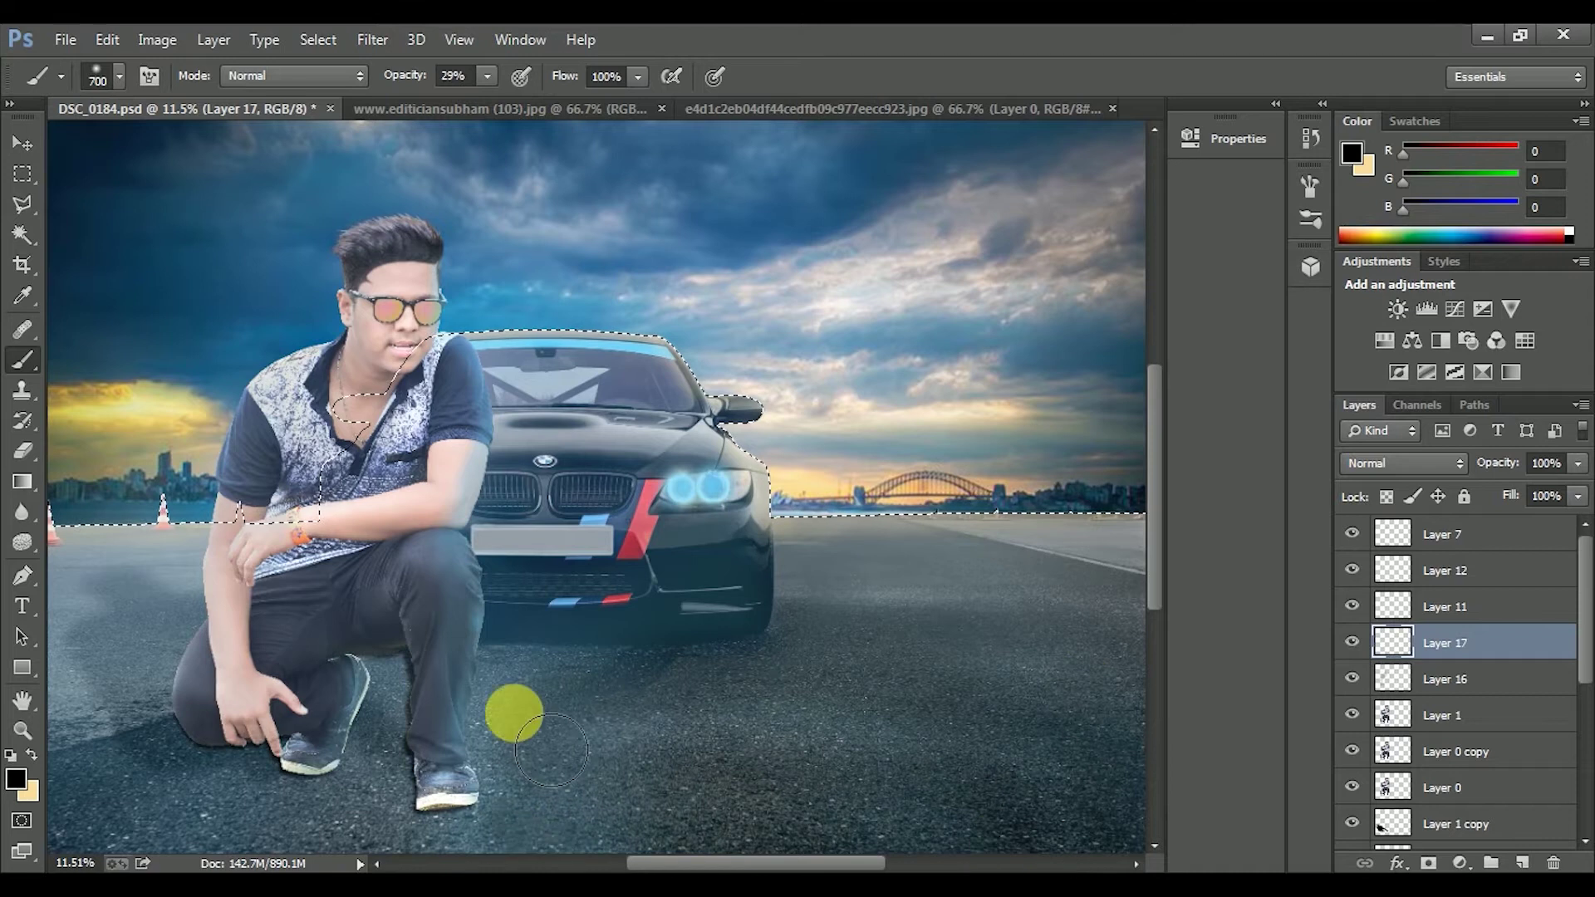
left_click_drag(551, 750, 1100, 509)
- Set Layer 17 to Soft Light and save DSC_0184.psd
left_click(1404, 463)
scroll(1408, 473, "down", 1)
scroll(1410, 467, "down", 2)
scroll(1411, 466, "down", 2)
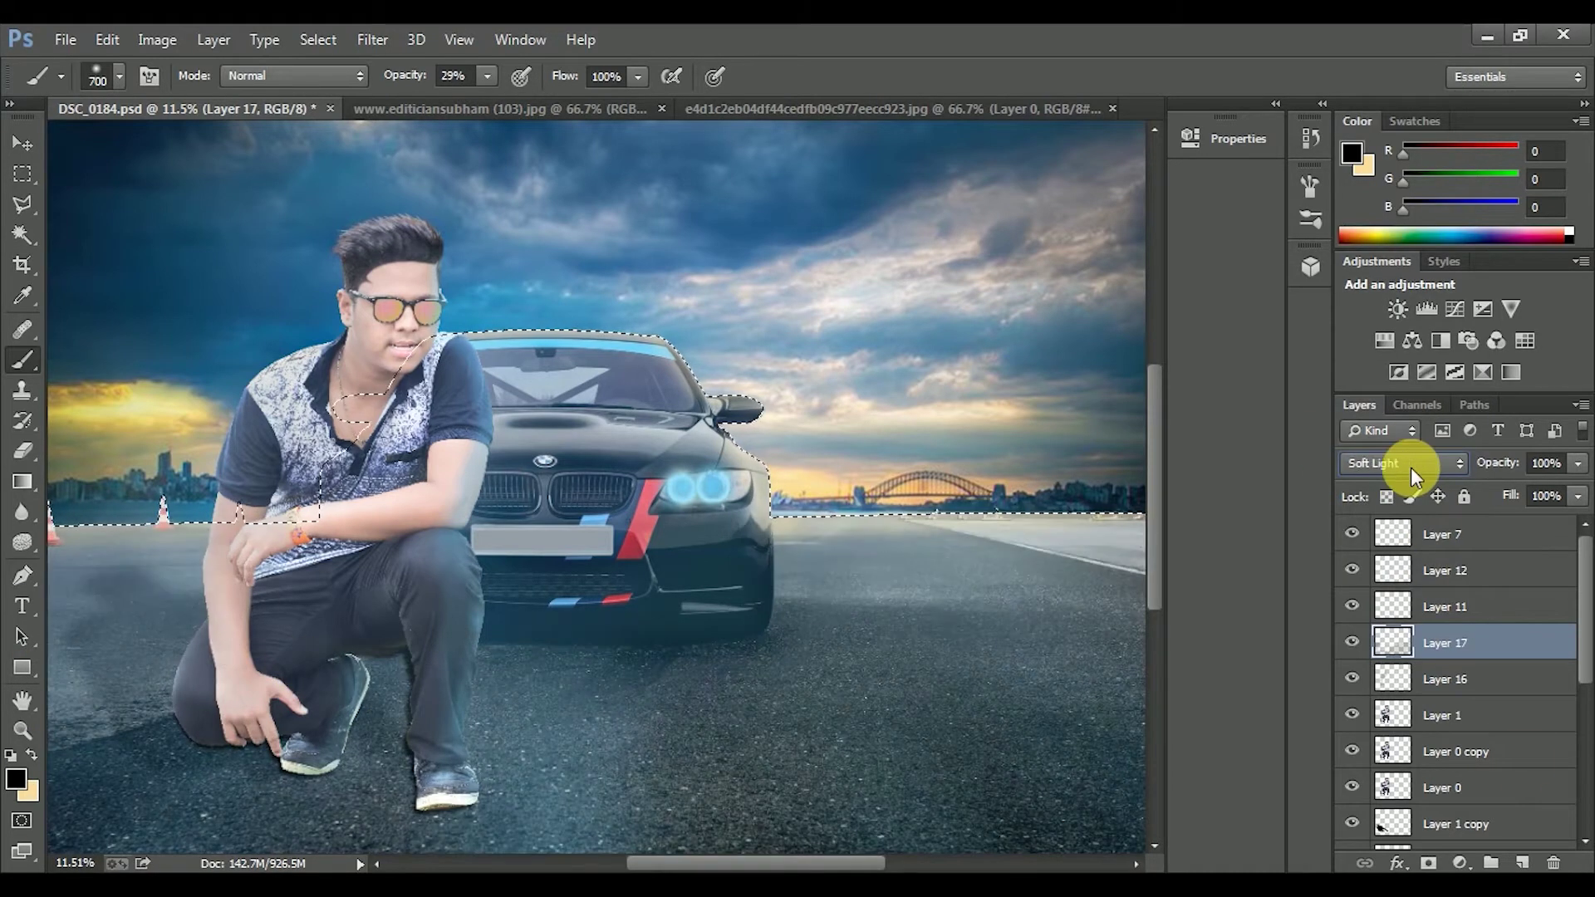
key("v")
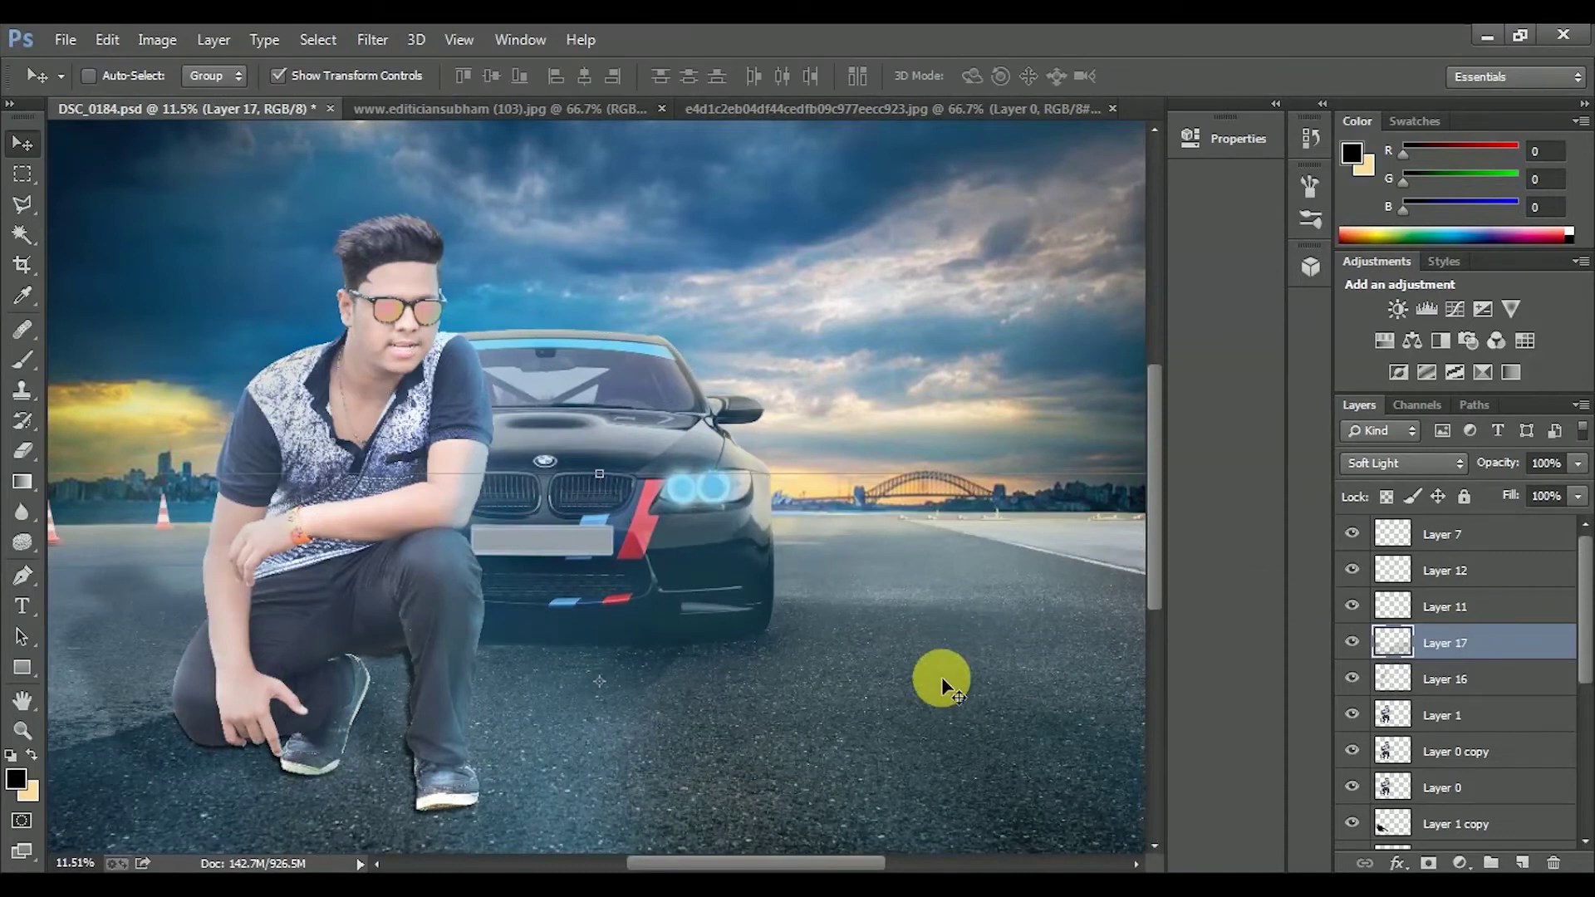
key("ctrl+s")
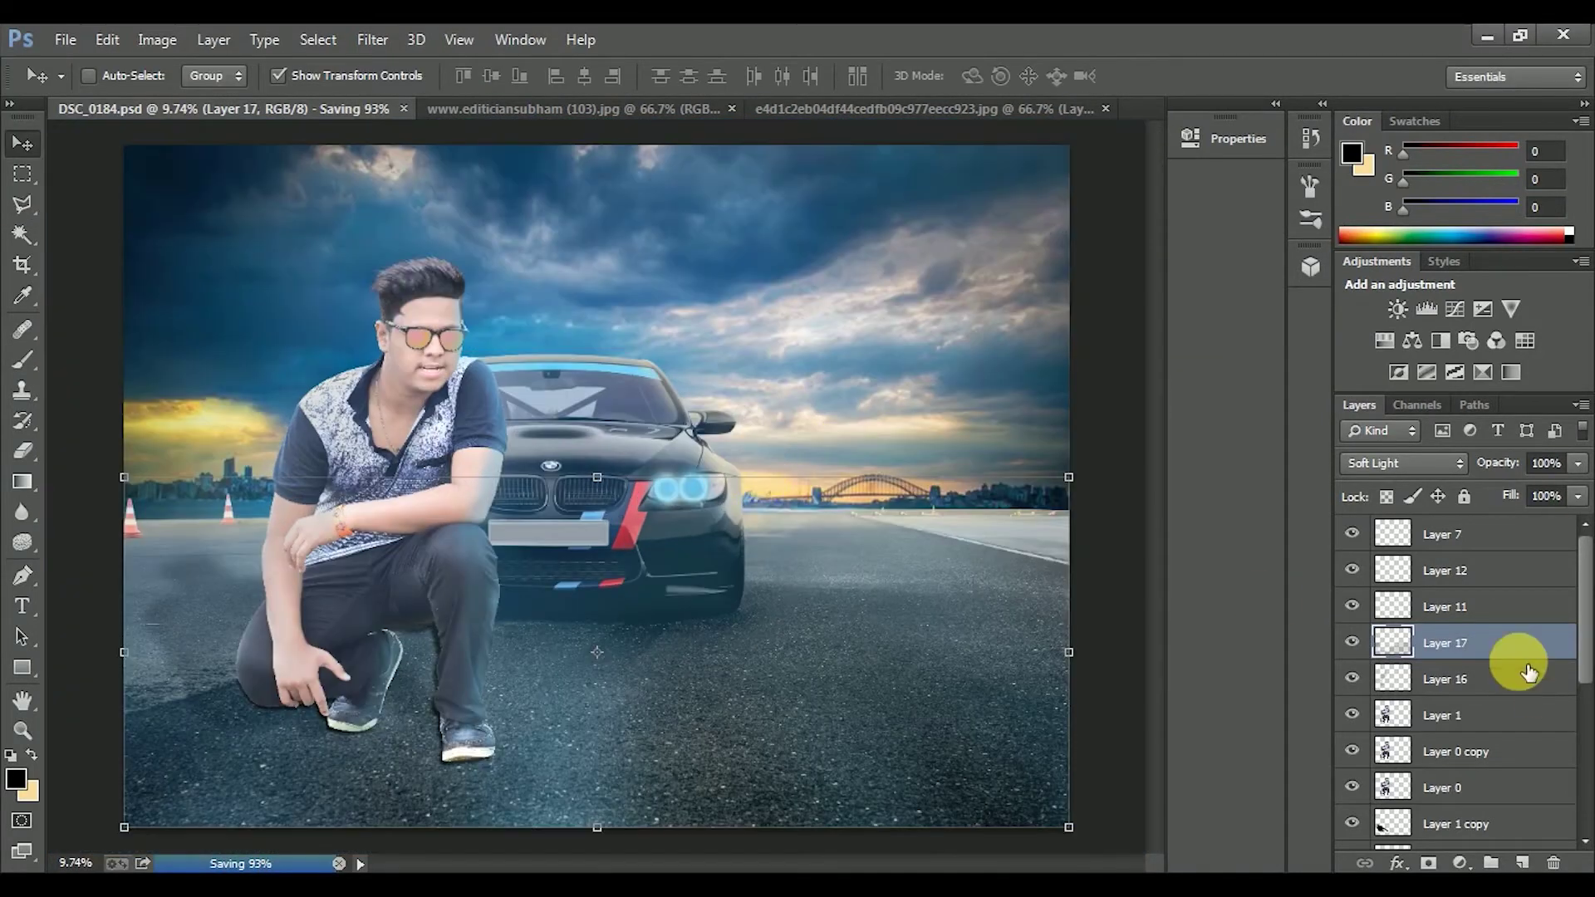
- Hide Layers 7, 12, 11, 17 and Layer 1 to compare the composite
scroll(552, 467, "up", 5)
left_click(1441, 715)
key("ctrl+0")
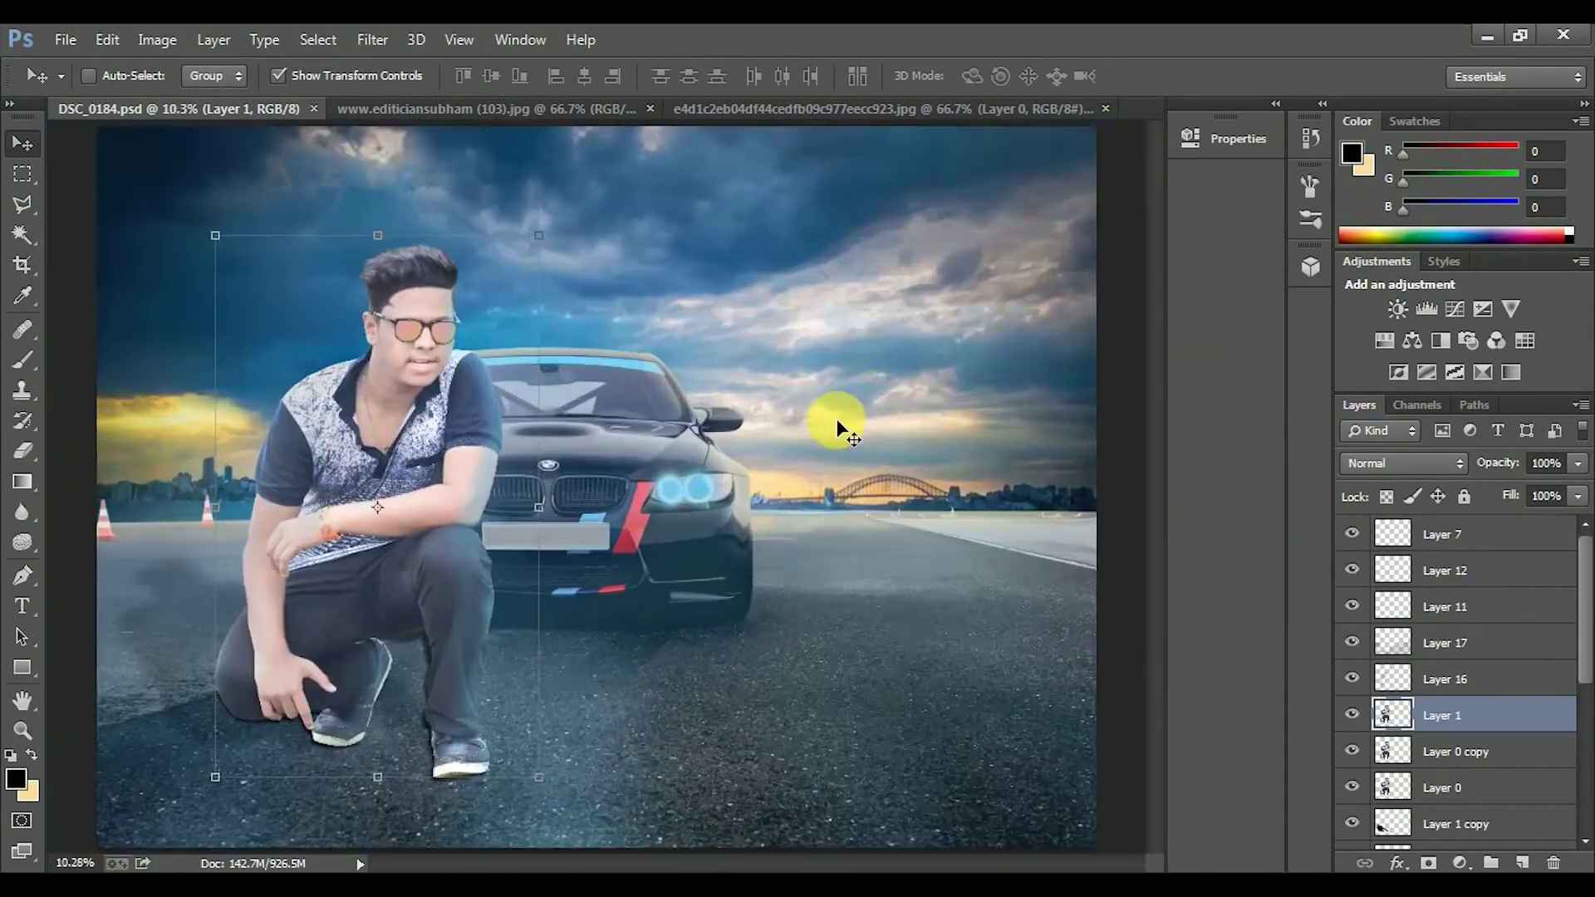
mouse_move(1357, 546)
left_mouse_down()
mouse_move(1368, 753)
mouse_move(1354, 835)
mouse_move(1369, 695)
mouse_move(1355, 696)
left_mouse_up()
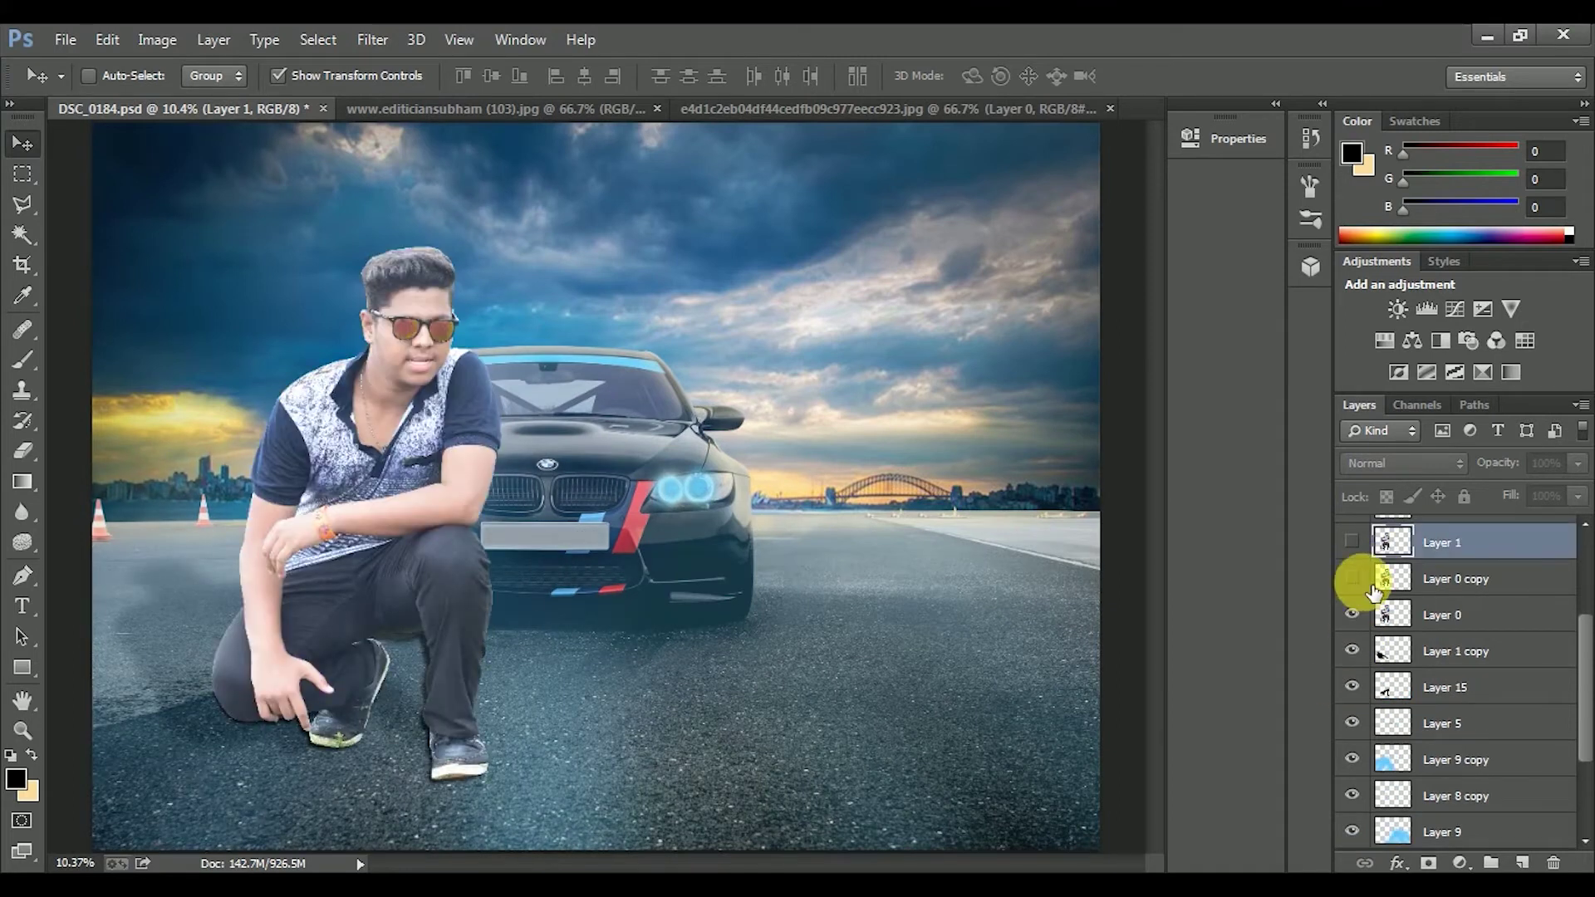
left_click(1352, 687)
key("ctrl+plus")
key("ctrl+plus")
key("ctrl+minus")
key("ctrl+minus")
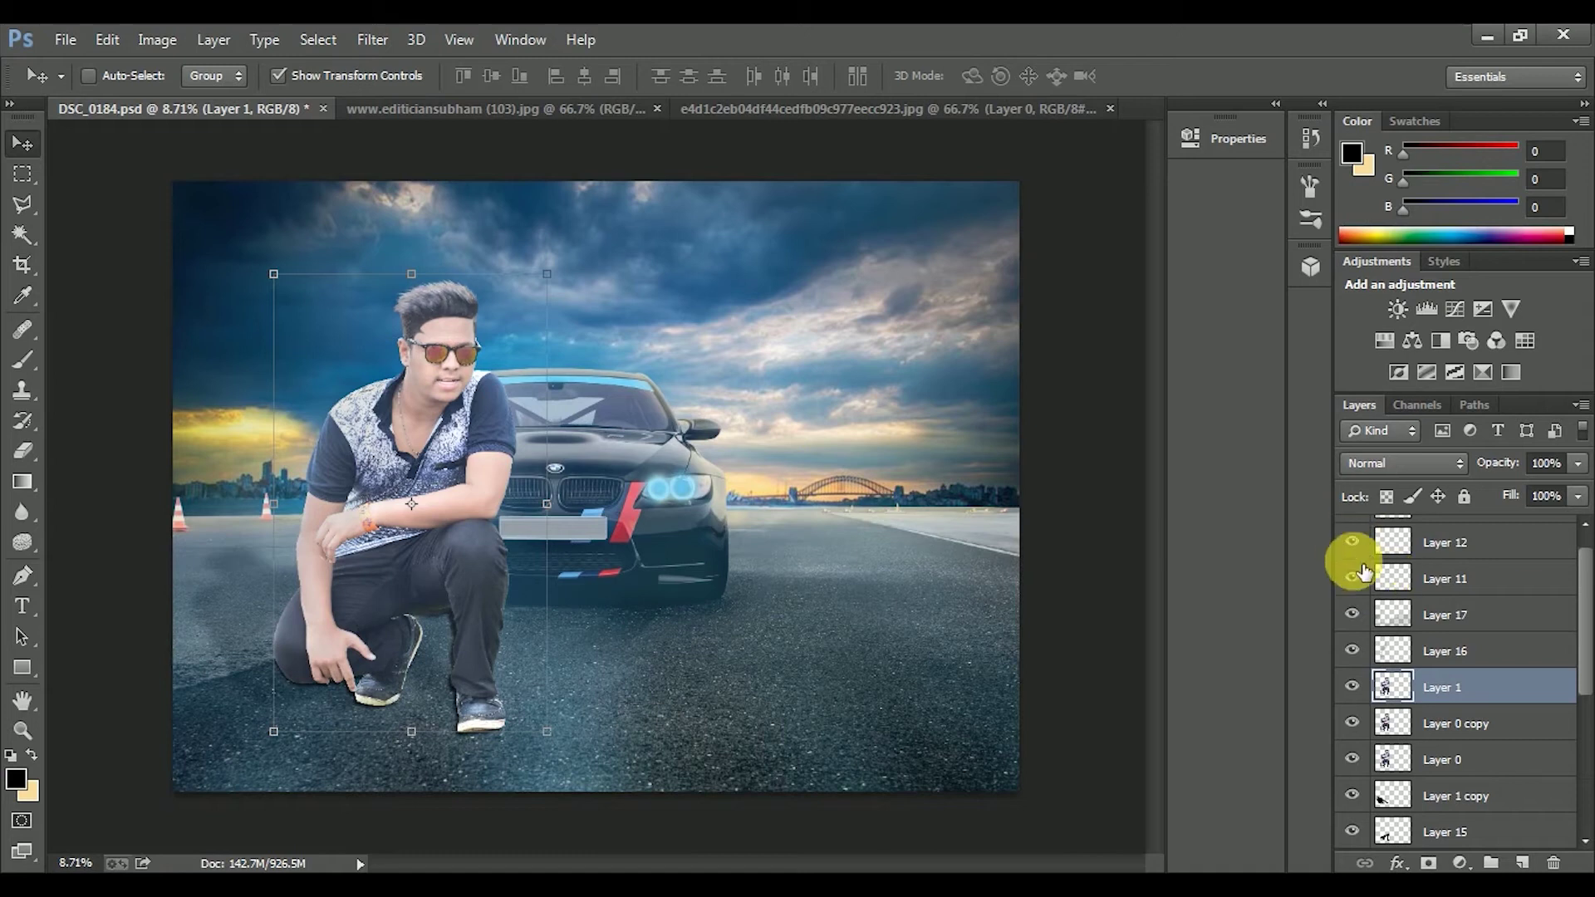
- Turn the hidden layers back on and select only Layer 1
left_click_drag(1352, 687, 1353, 534)
key("ctrl+0")
left_click(1477, 826, "shift")
left_click(1462, 716)
scroll(481, 274, "up", 5)
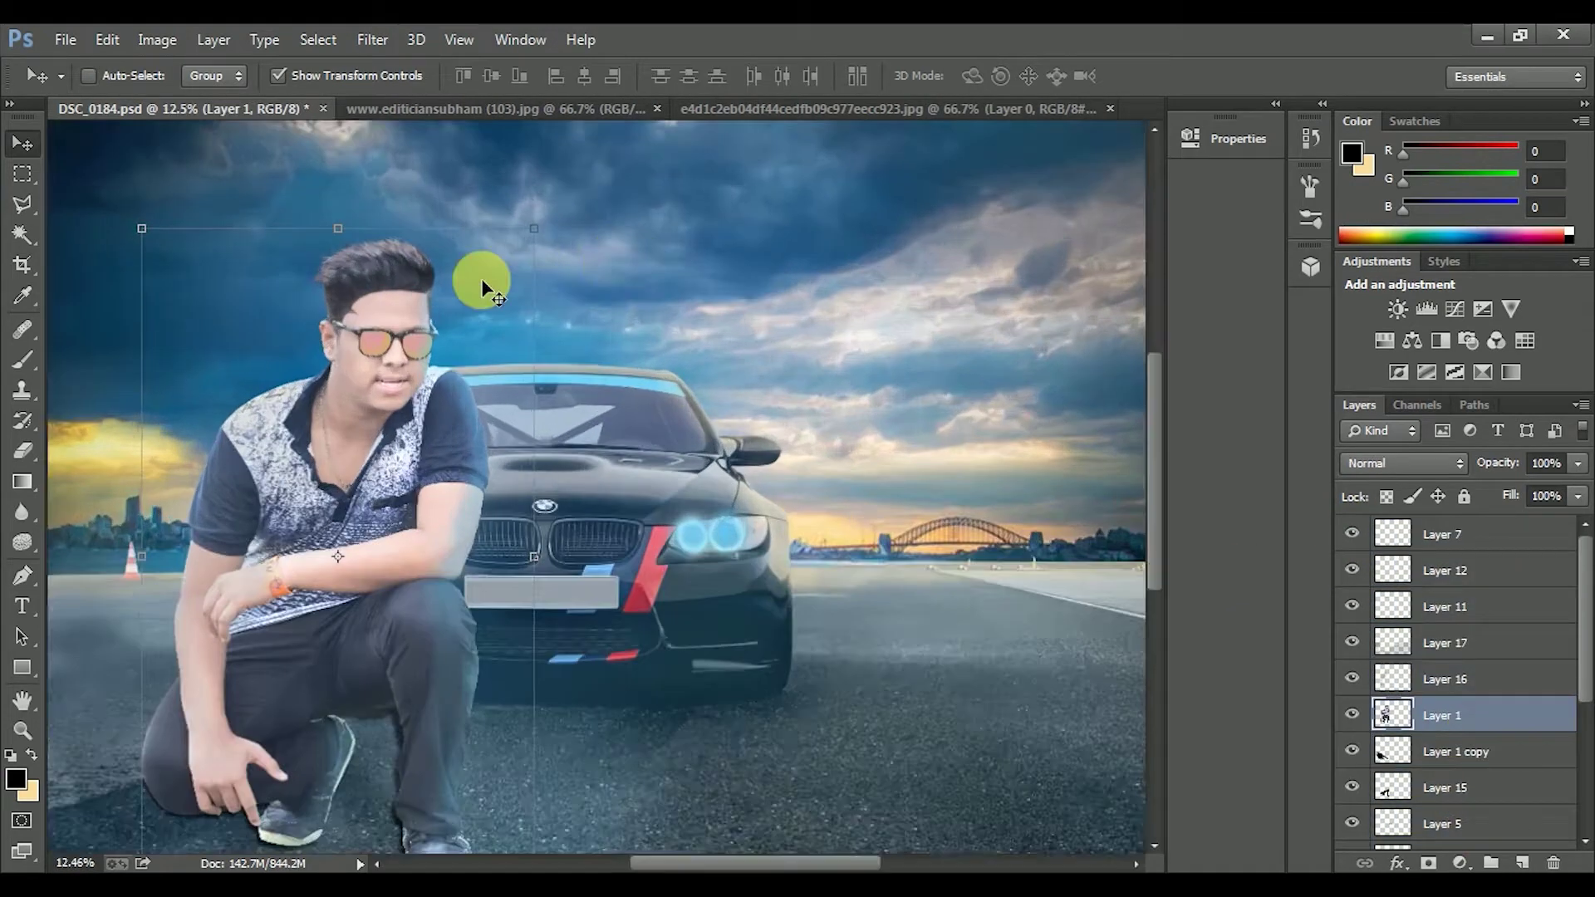
- Blur the first stretch of the man's cut-out edge with the Blur tool at 100% strength
left_click(23, 512)
scroll(810, 665, "up", 3)
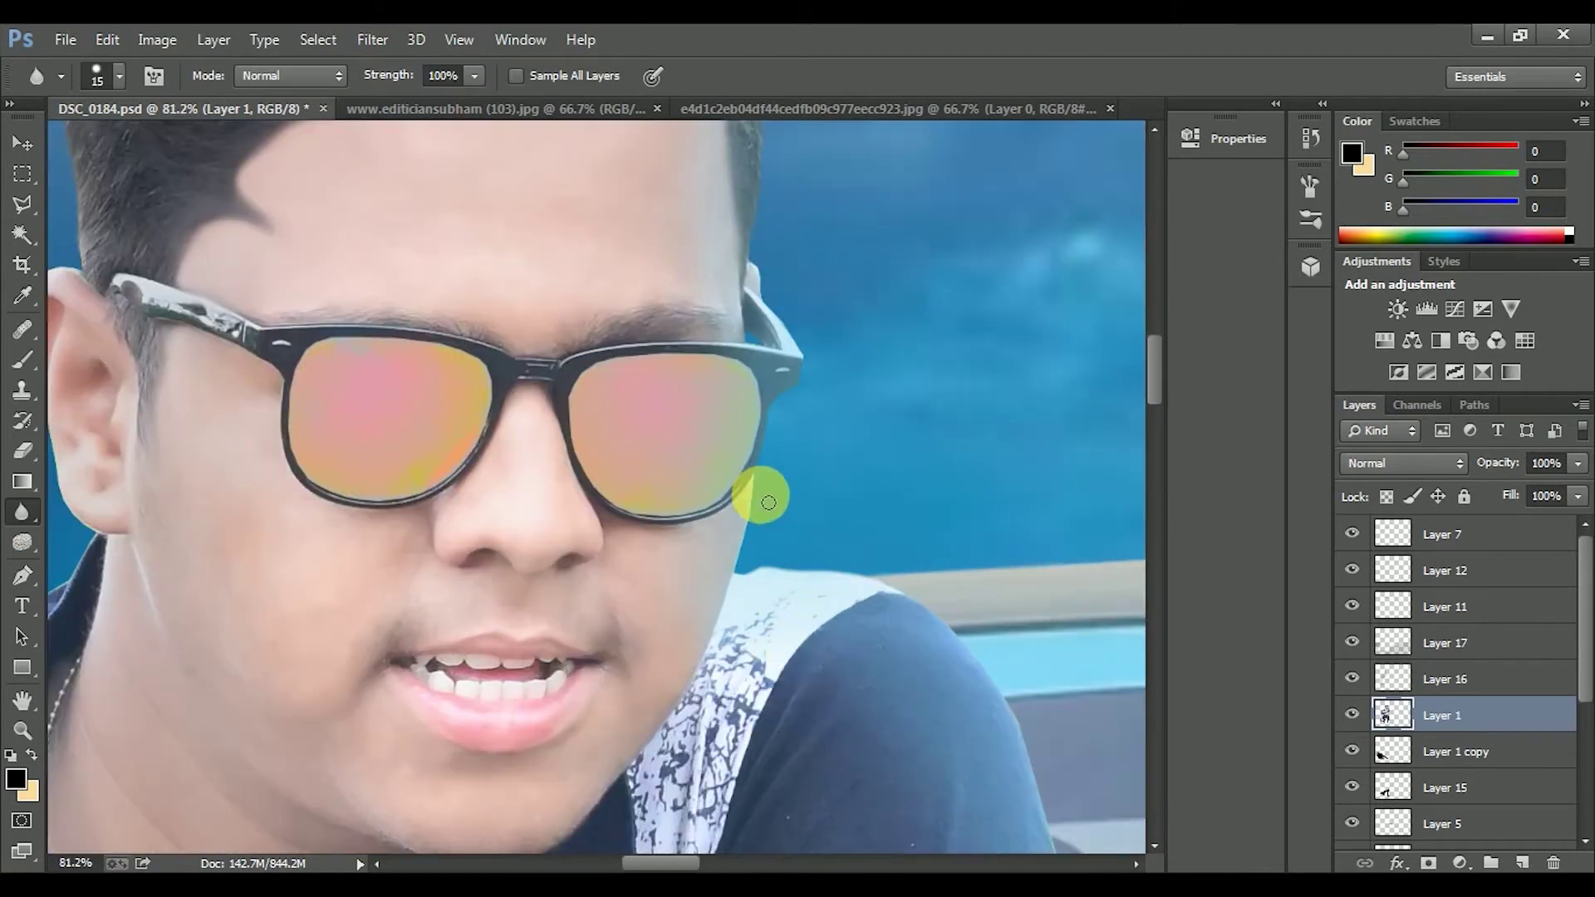
scroll(530, 555, "up", 4)
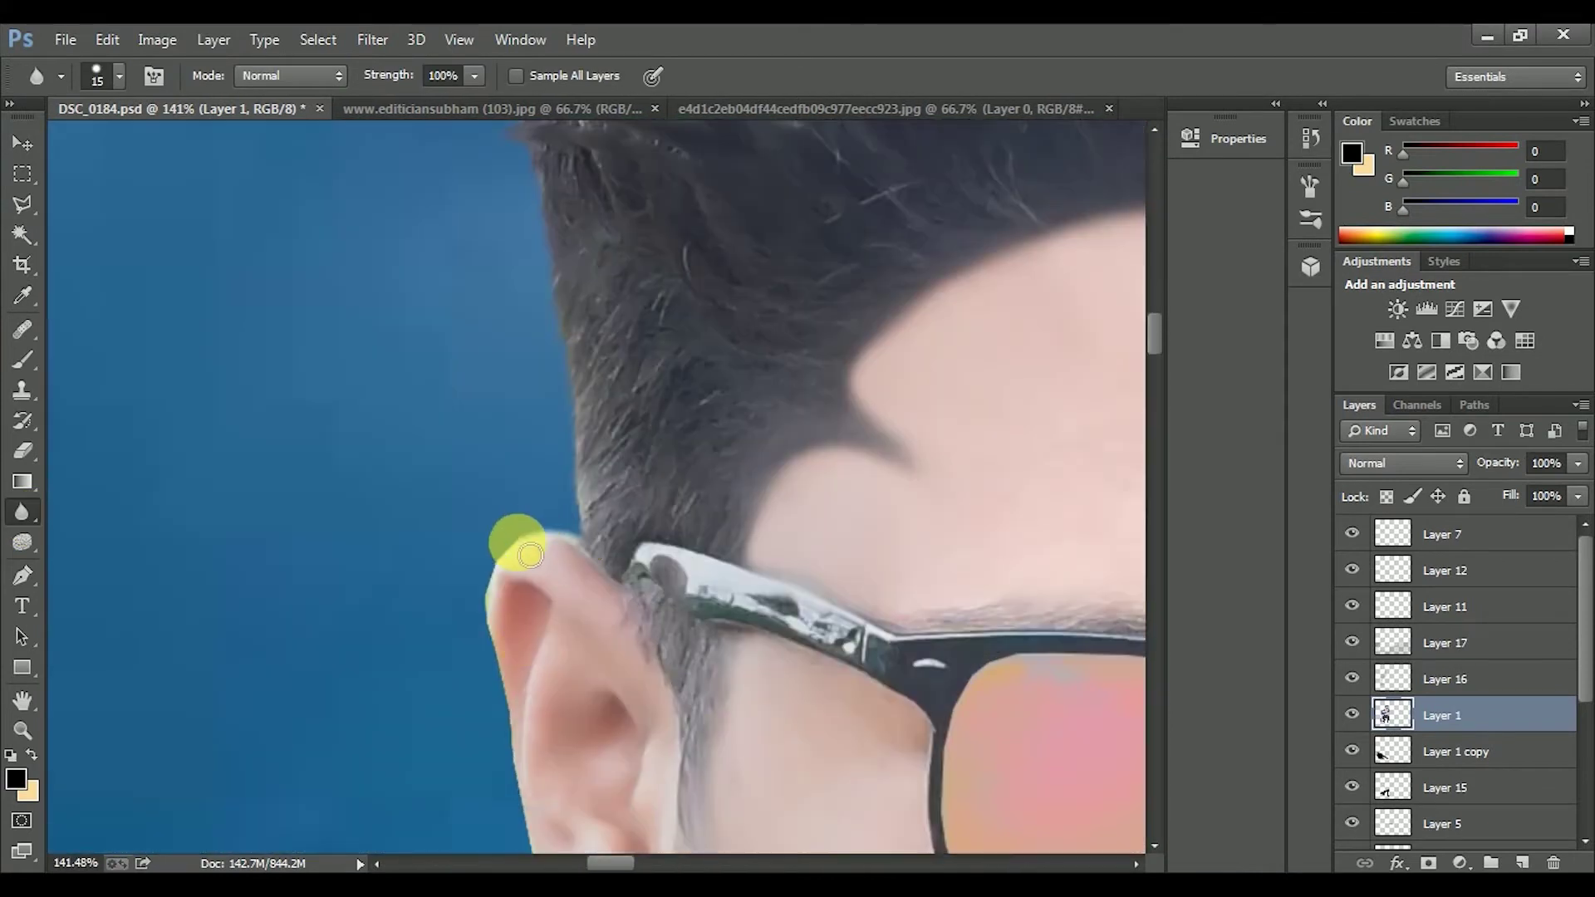
scroll(556, 706, "down", 5)
scroll(195, 819, "down", 5)
scroll(478, 463, "left", 3)
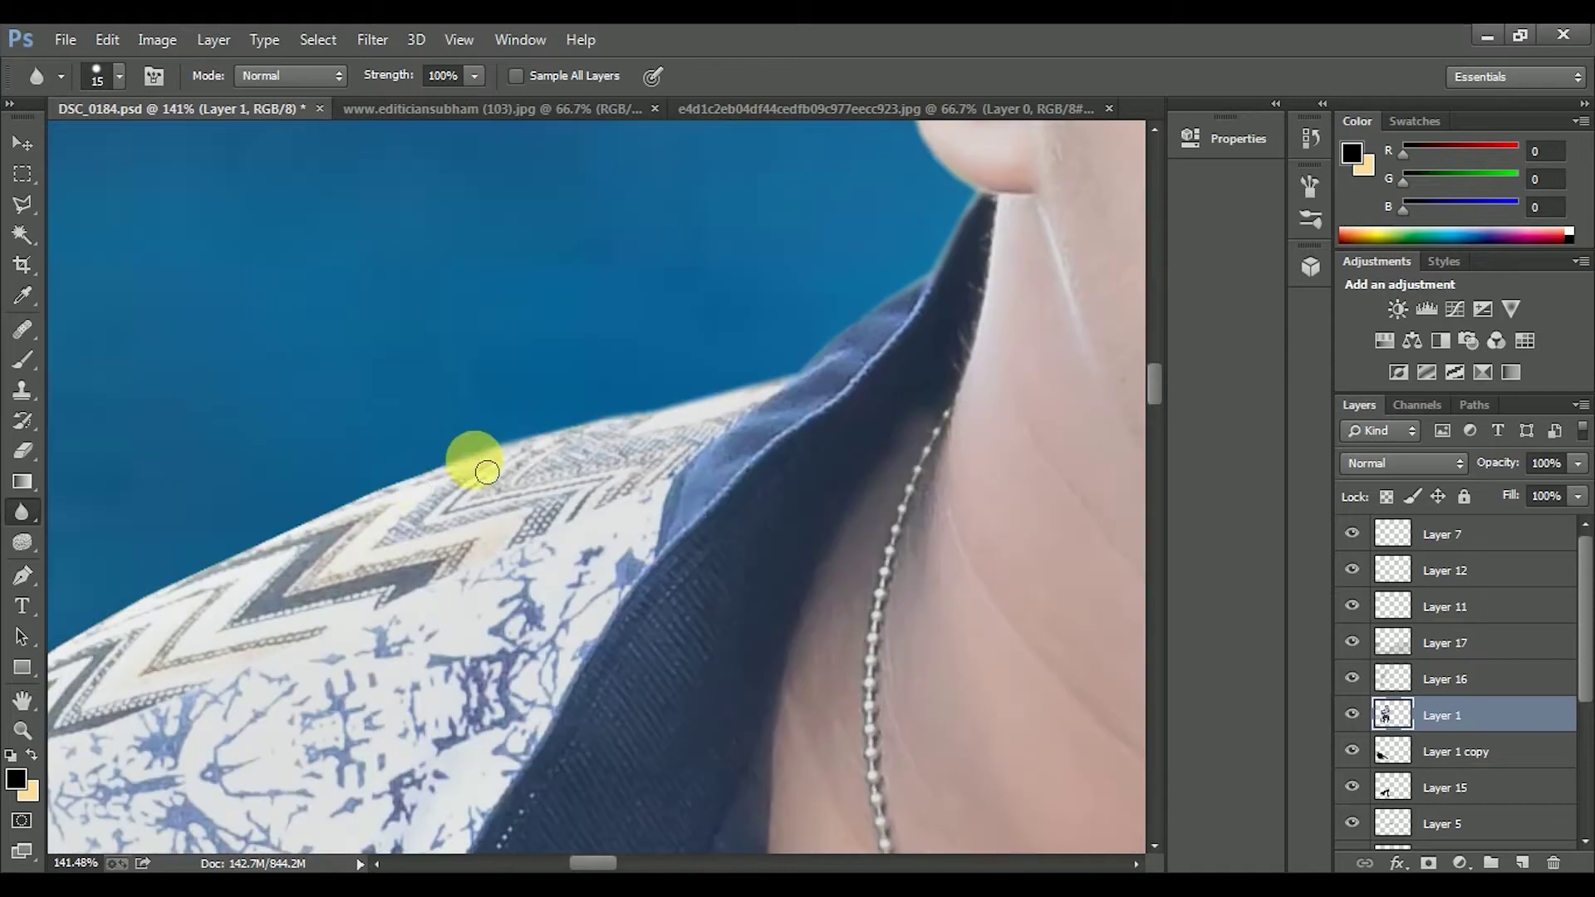
scroll(420, 253, "down", 2)
scroll(128, 456, "down", 3)
scroll(432, 386, "down", 3)
mouse_move(388, 727)
left_mouse_down()
mouse_move(299, 551)
mouse_move(388, 389)
left_mouse_up()
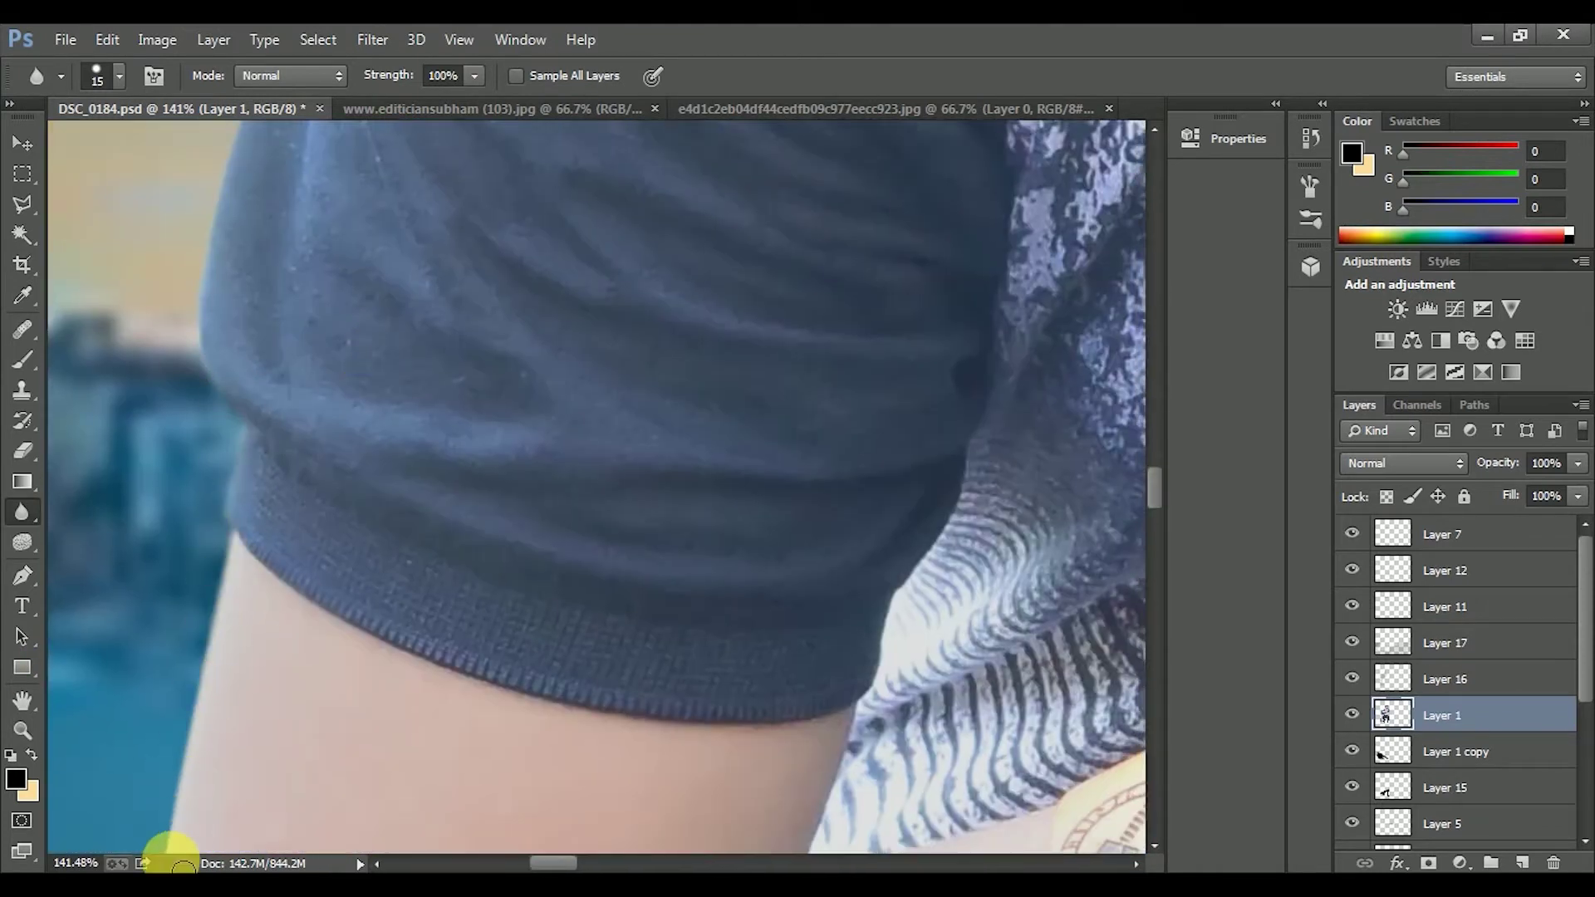
- Blur the green fringe along the shoe sole and trouser outline into the road
scroll(283, 340, "down", 5)
scroll(171, 677, "down", 3)
scroll(160, 576, "down", 2)
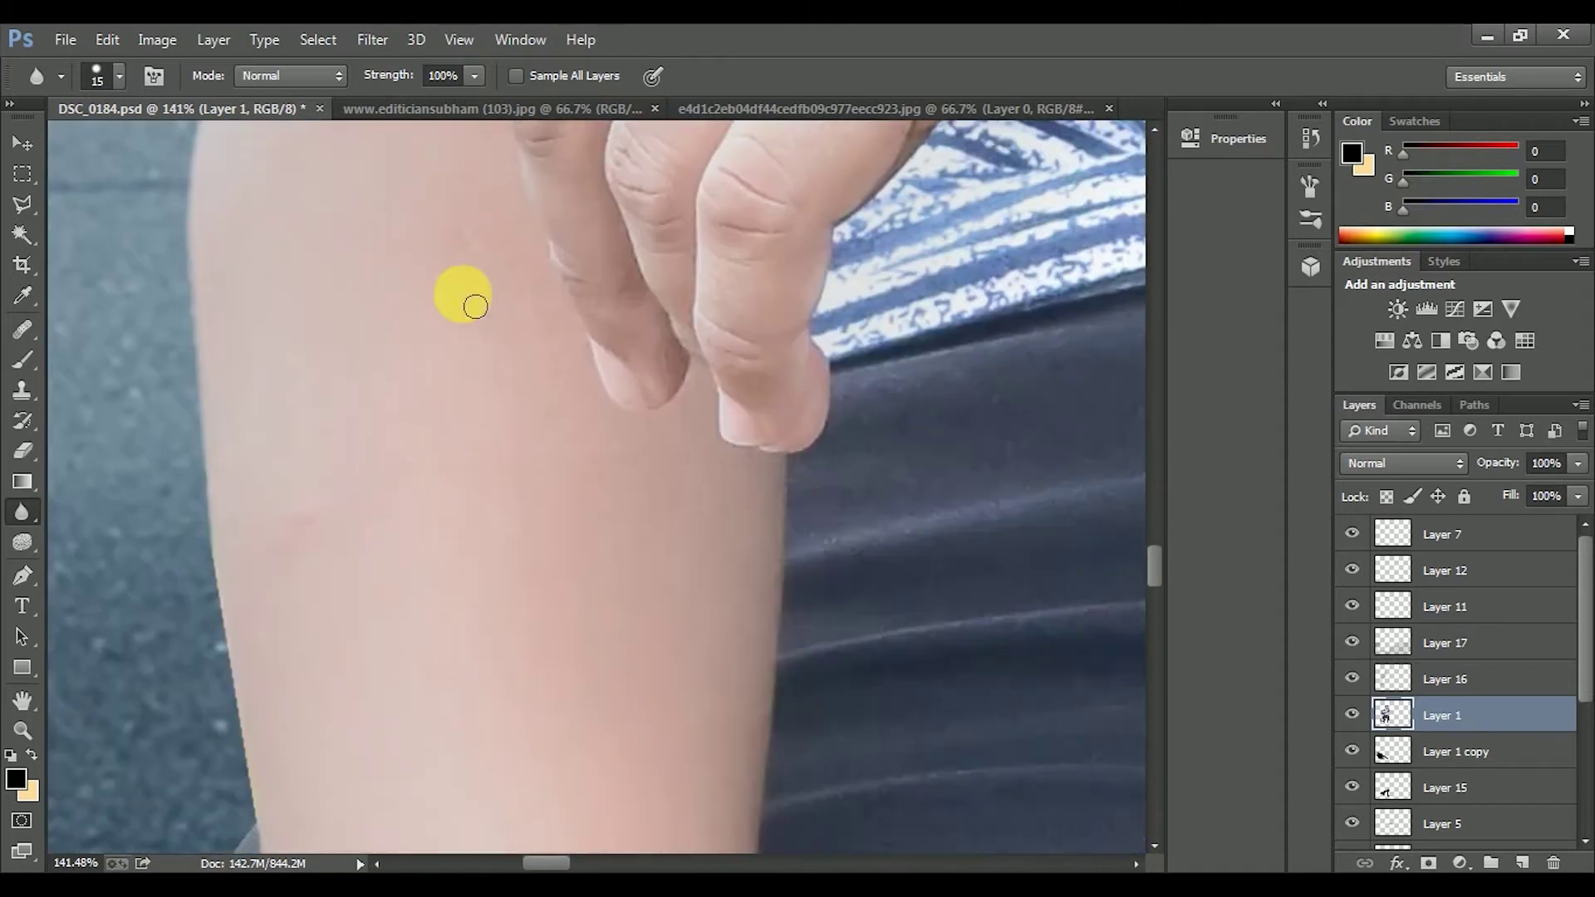
scroll(224, 606, "down", 3)
scroll(343, 220, "down", 3)
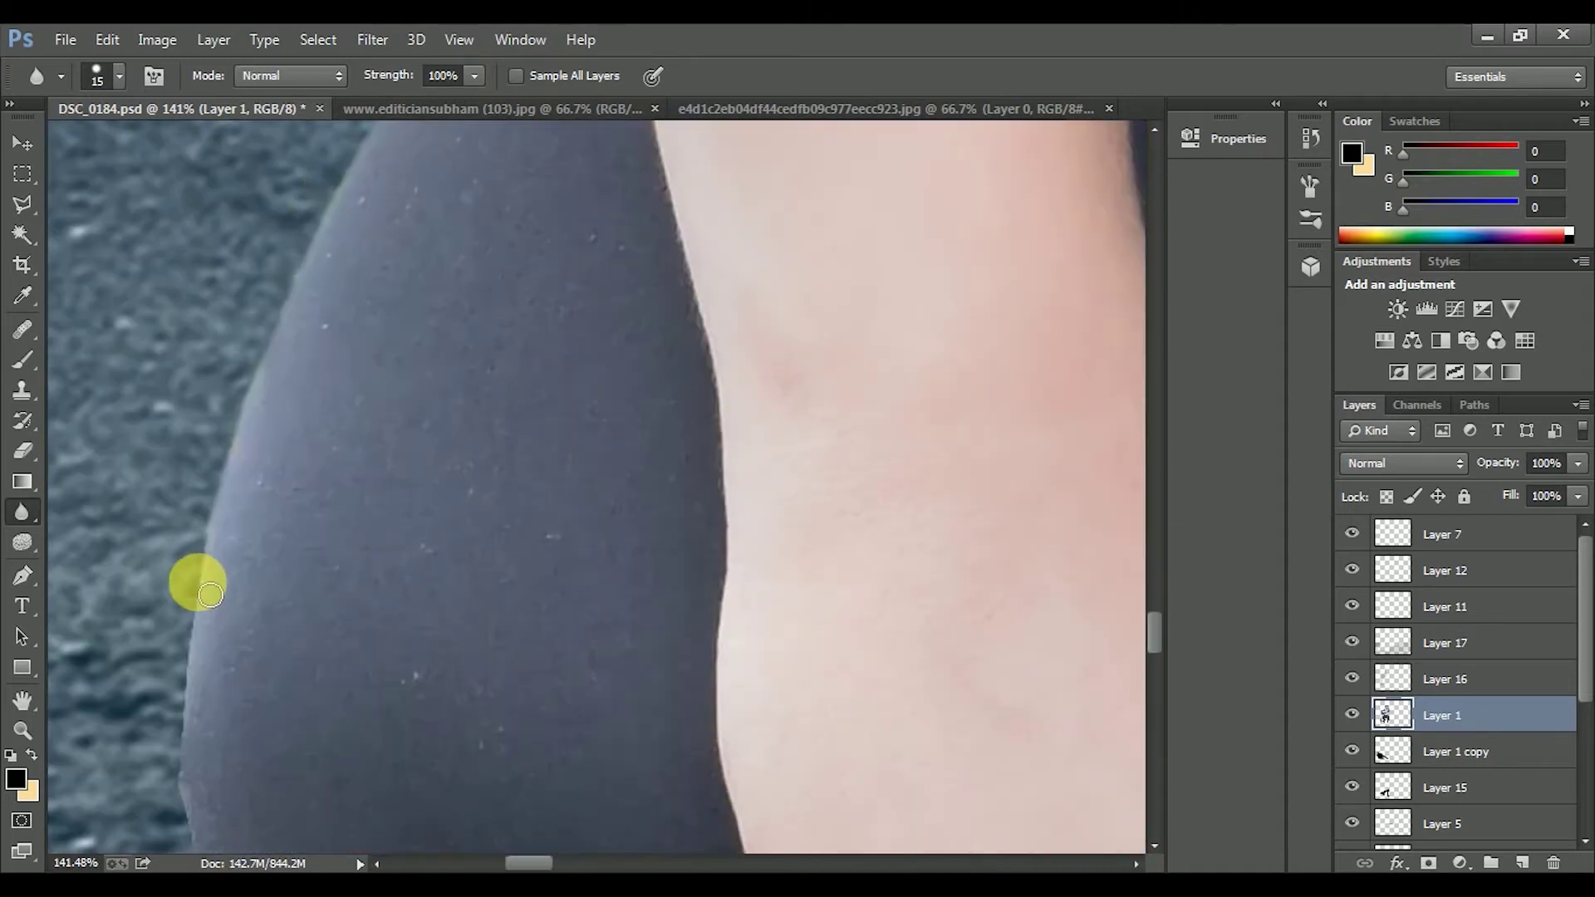
scroll(210, 595, "down", 3)
scroll(207, 457, "down", 3)
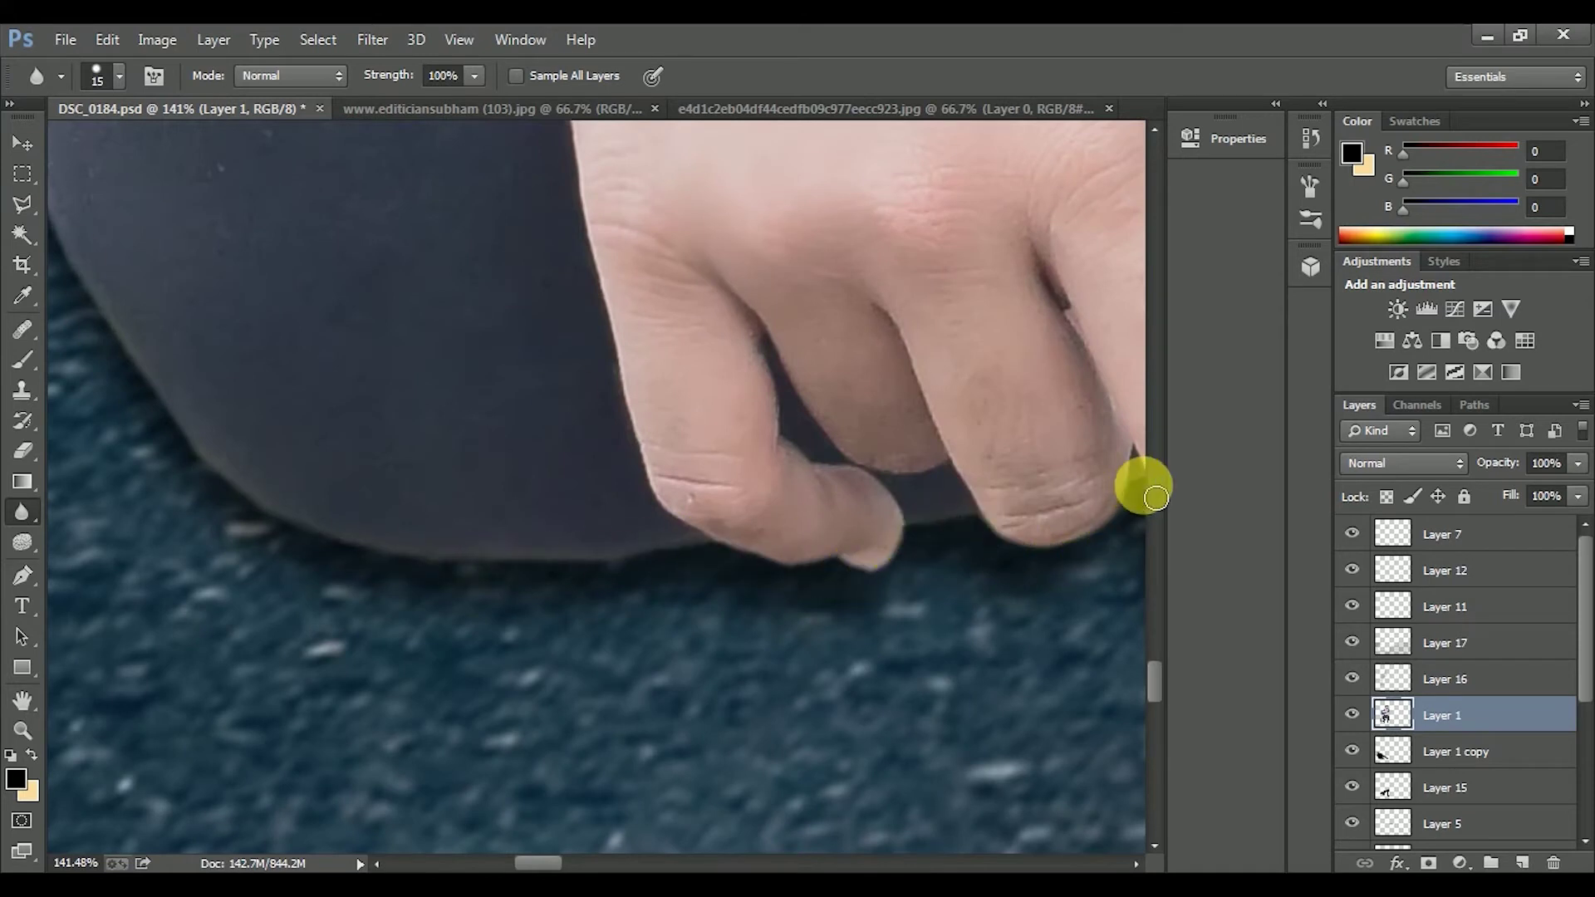
scroll(700, 570, "right", 5)
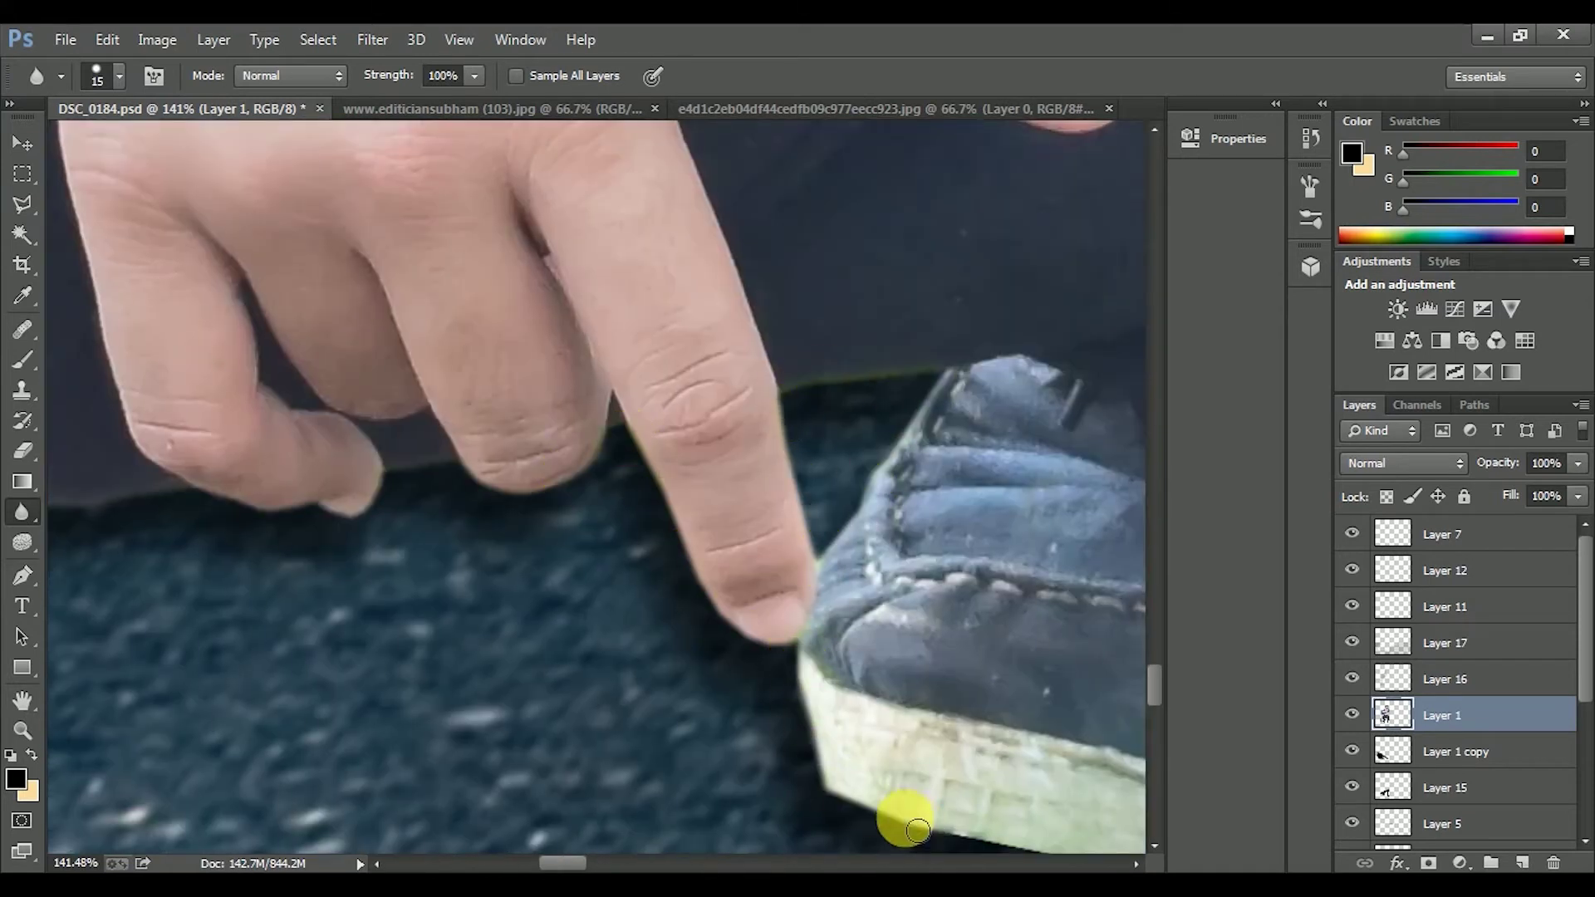
left_click_drag(1087, 763, 662, 632)
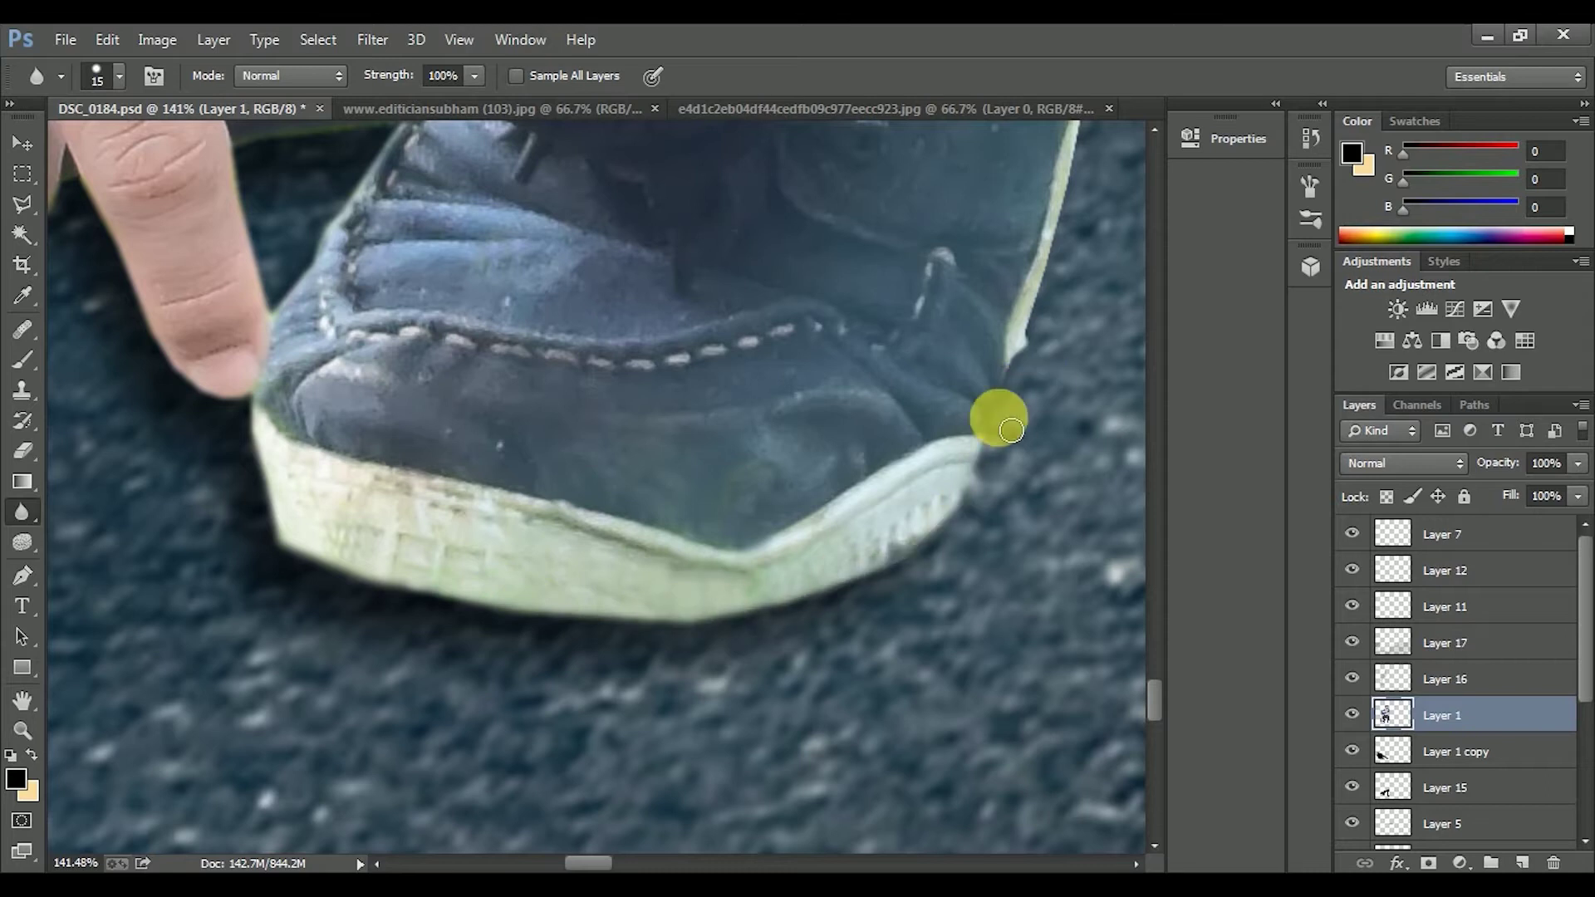
scroll(958, 288, "up", 3)
left_click_drag(952, 450, 765, 541)
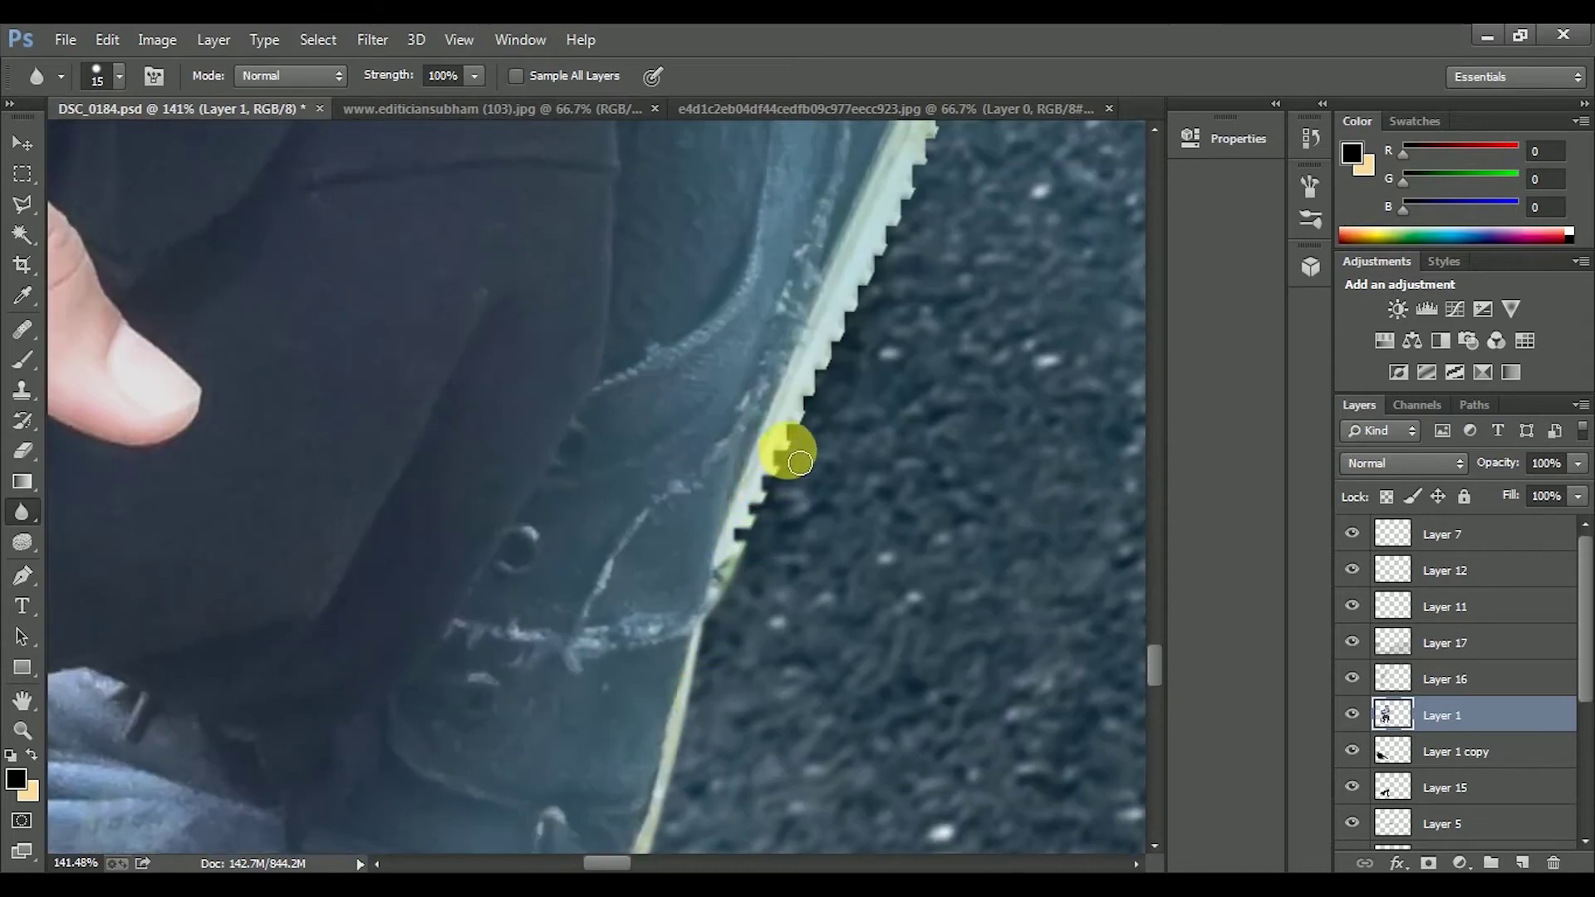
scroll(897, 249, "up", 2)
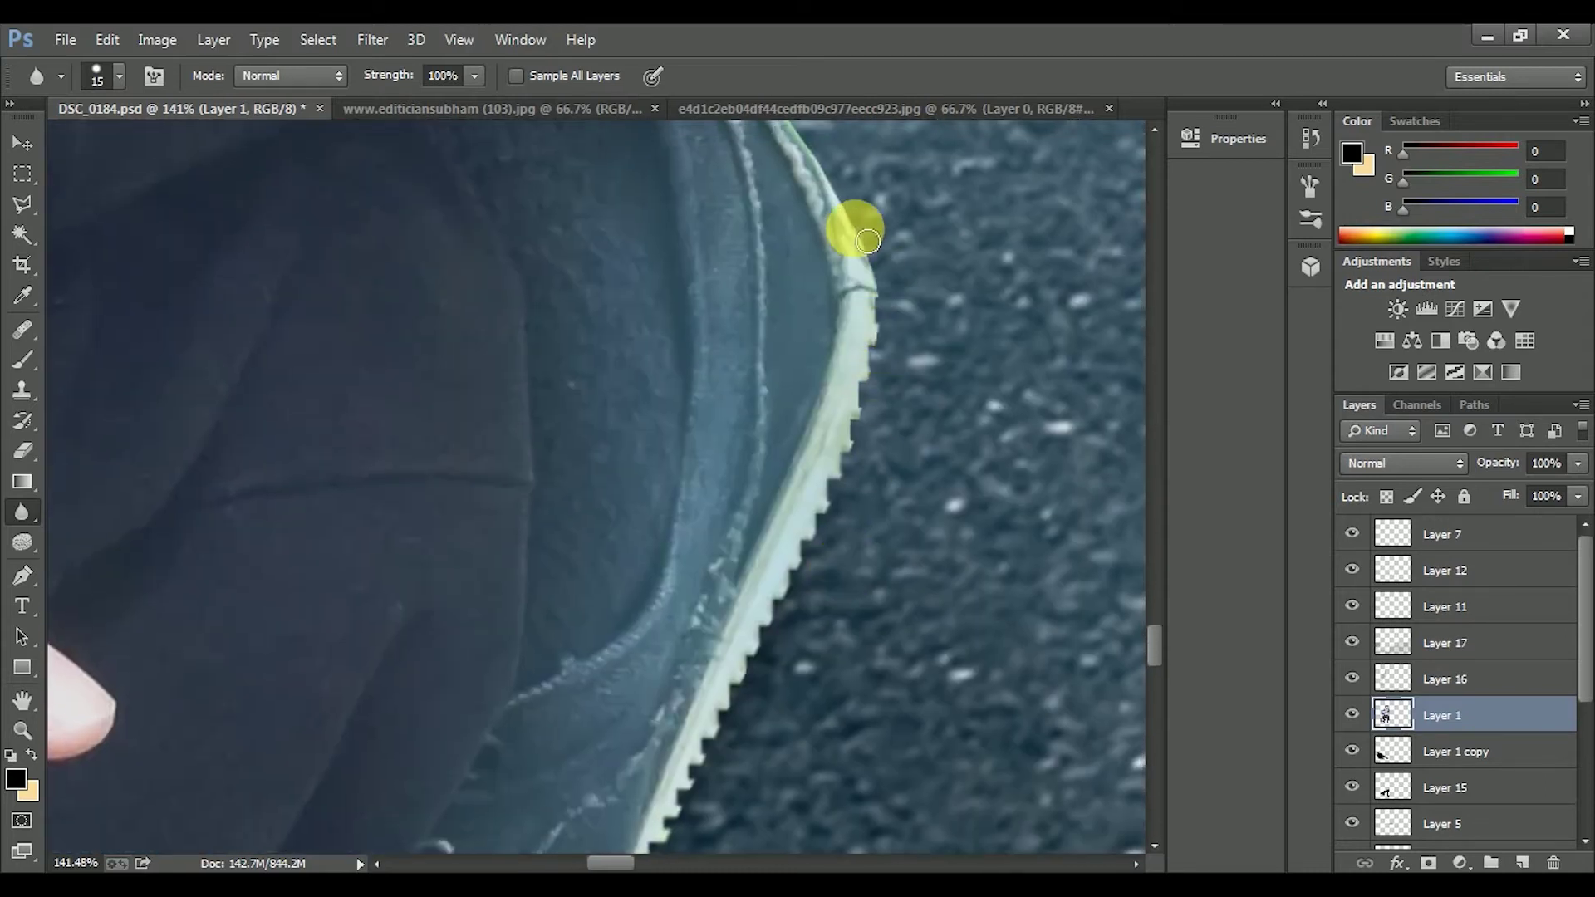
scroll(683, 370, "up", 2)
scroll(598, 351, "down", 3)
scroll(981, 363, "up", 2)
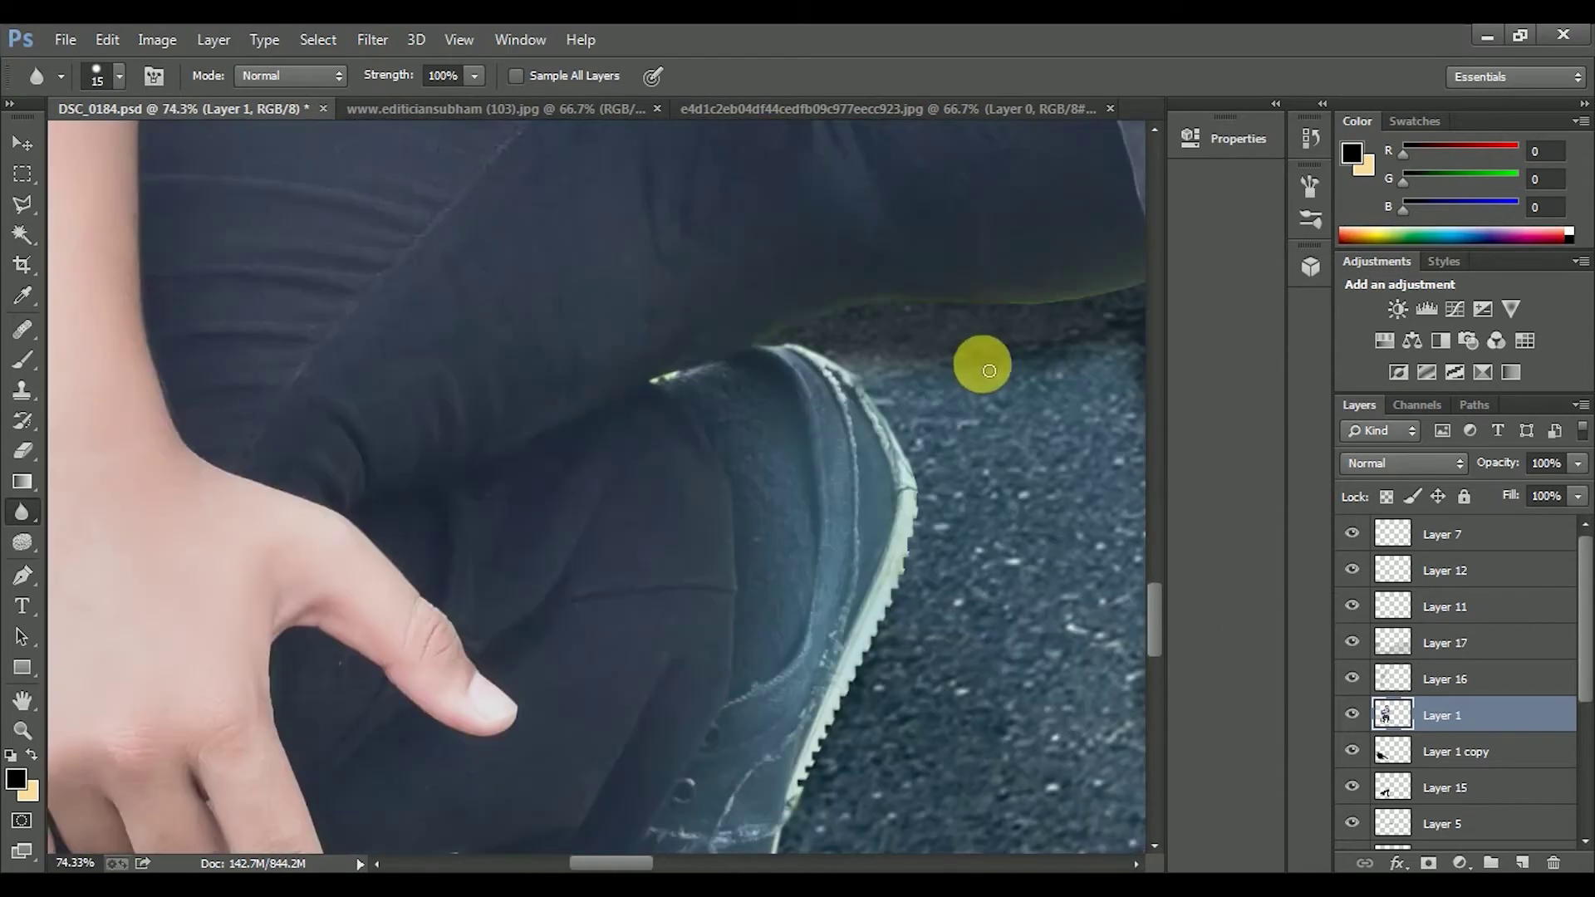
scroll(899, 697, "up", 2)
- Draw a Polygonal Lasso selection around the road gap between the man's legs
key("l")
scroll(787, 793, "up", 5)
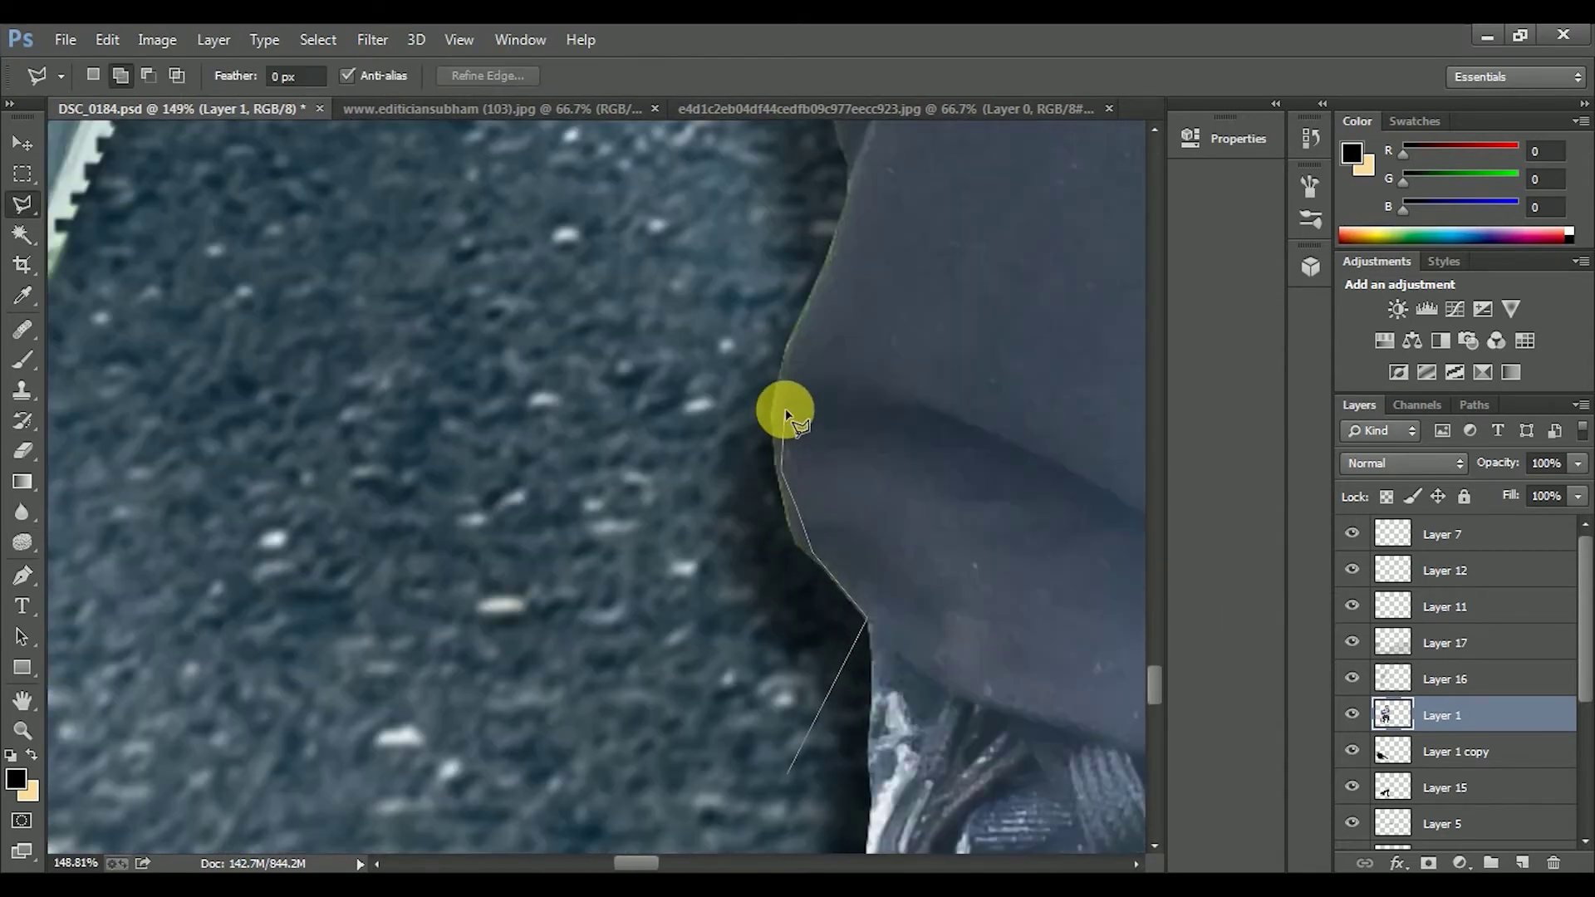
scroll(853, 158, "up", 2)
scroll(837, 33, "up", 1)
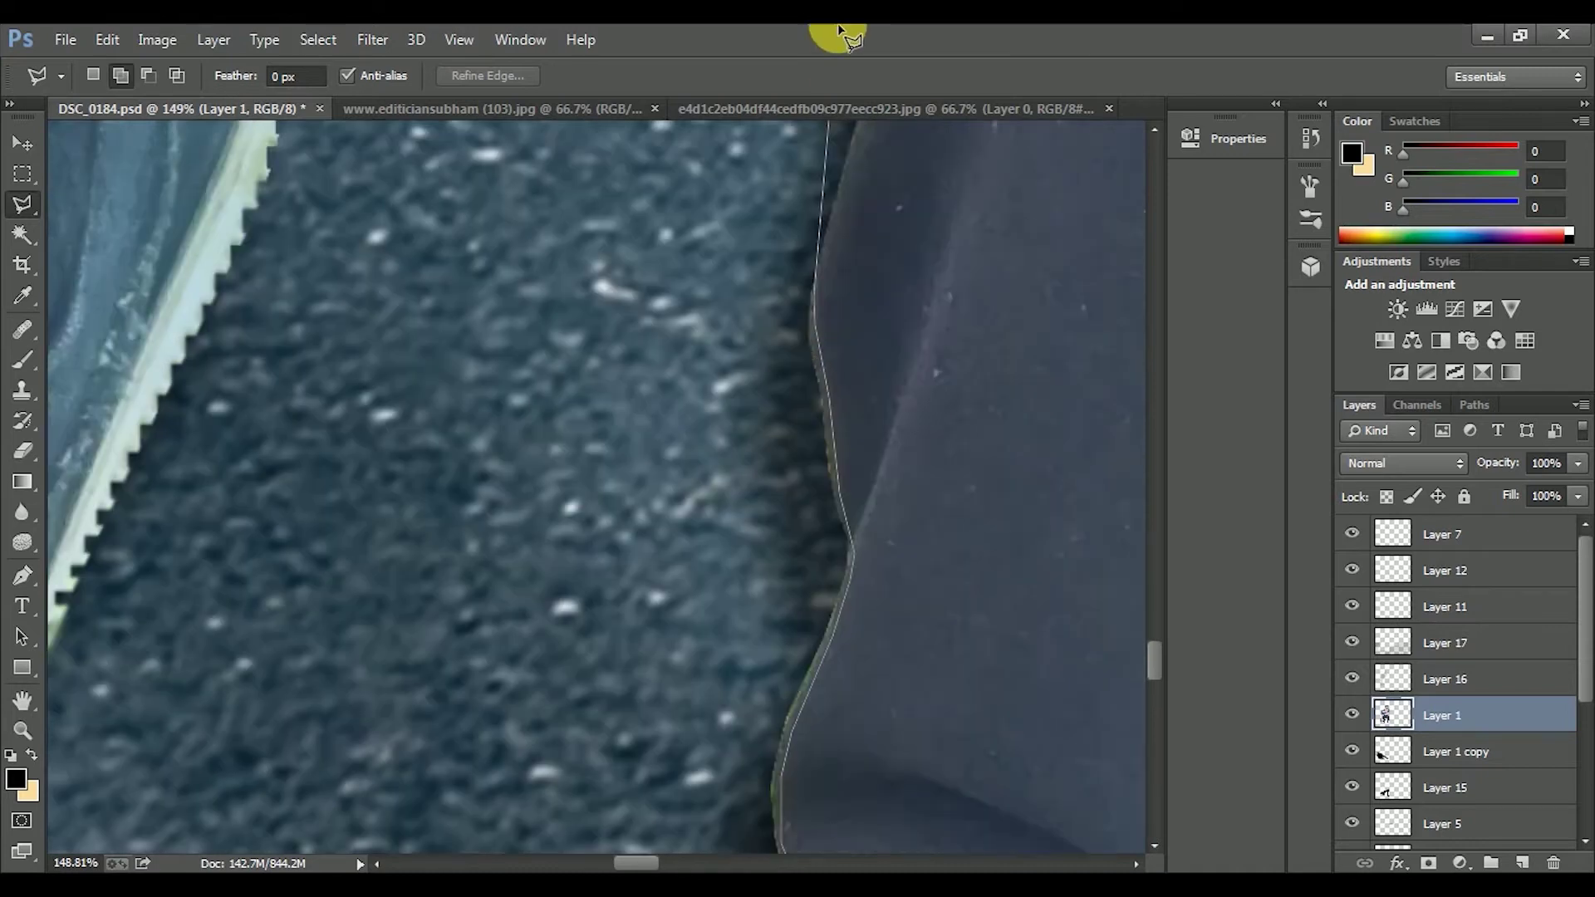
scroll(872, 166, "up", 1)
scroll(875, 157, "up", 3)
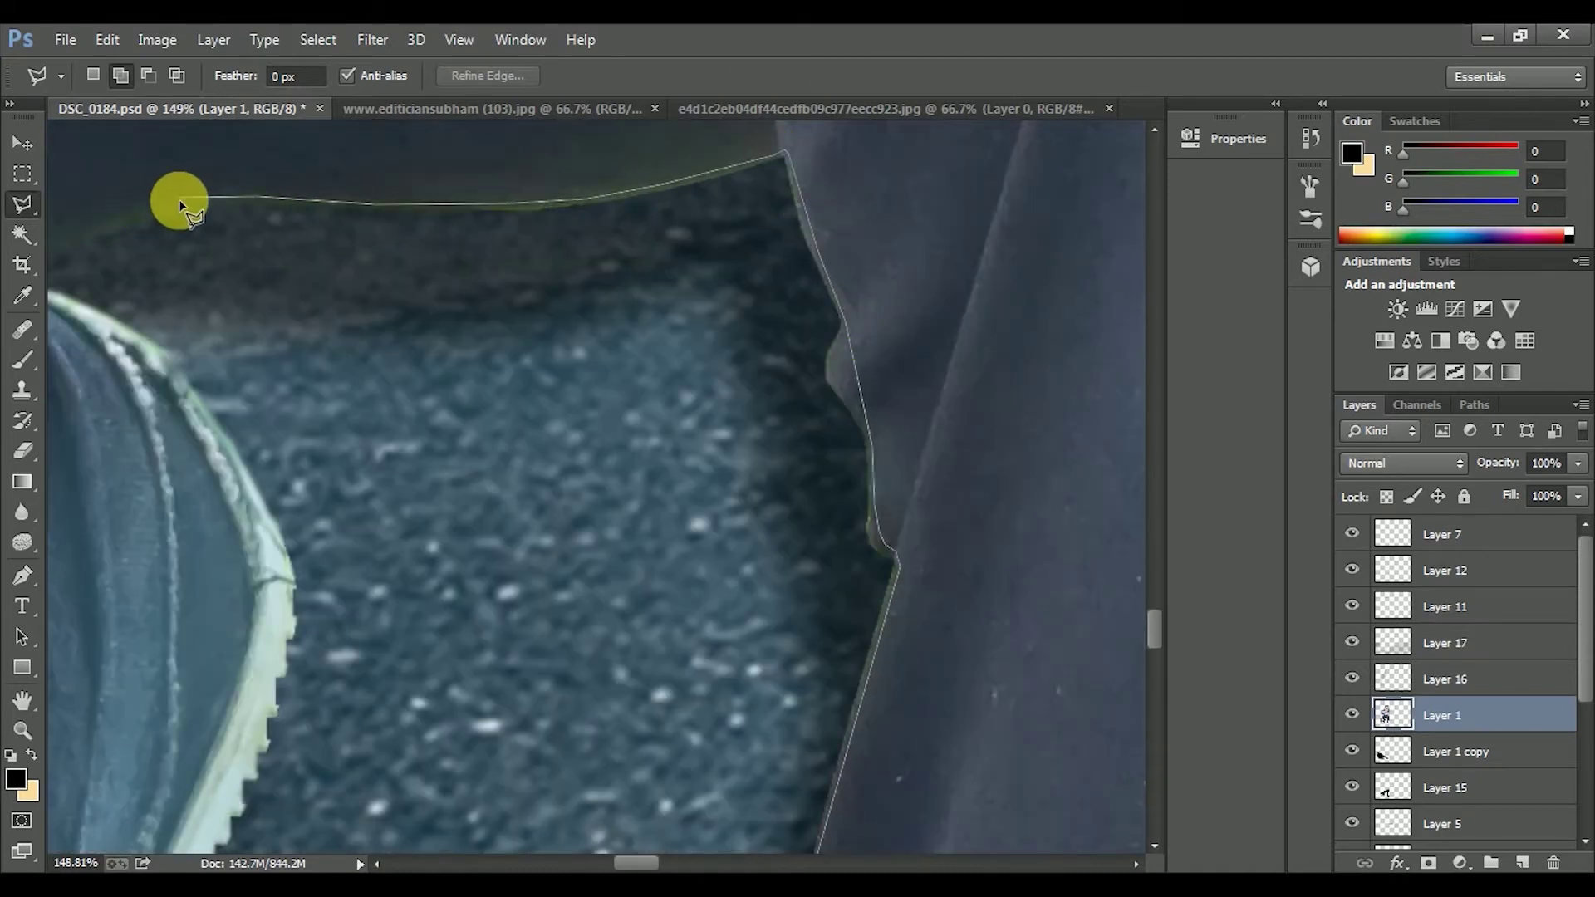
scroll(191, 225, "left", 2)
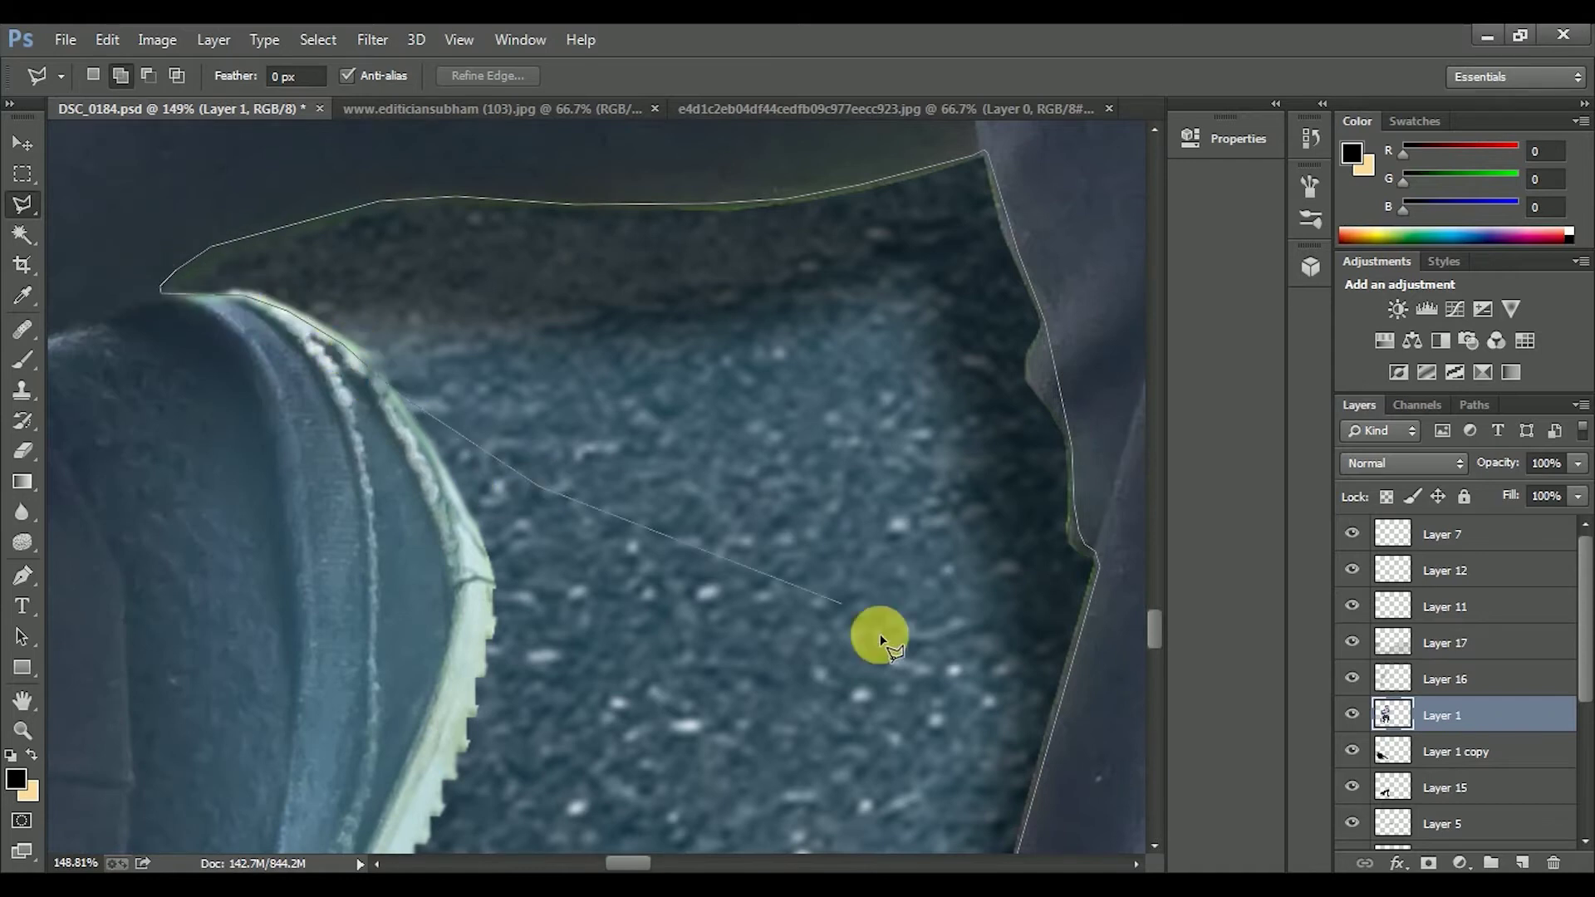
scroll(469, 523, "down", 3)
scroll(254, 685, "down", 3)
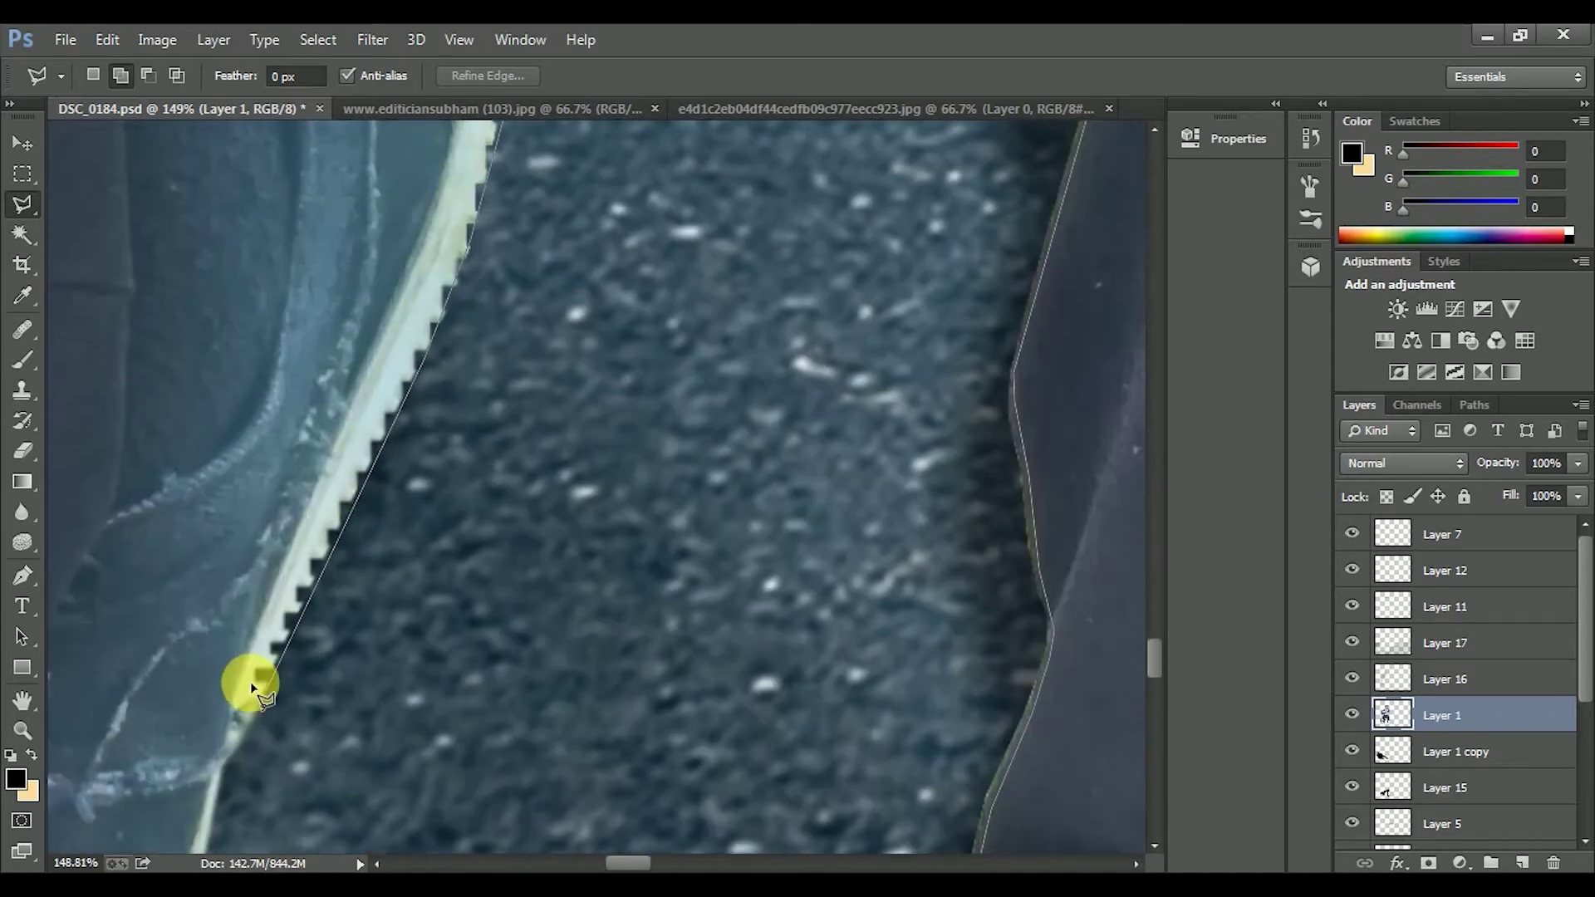
double_click(836, 640)
scroll(1039, 523, "down", 3)
scroll(879, 534, "up", 3)
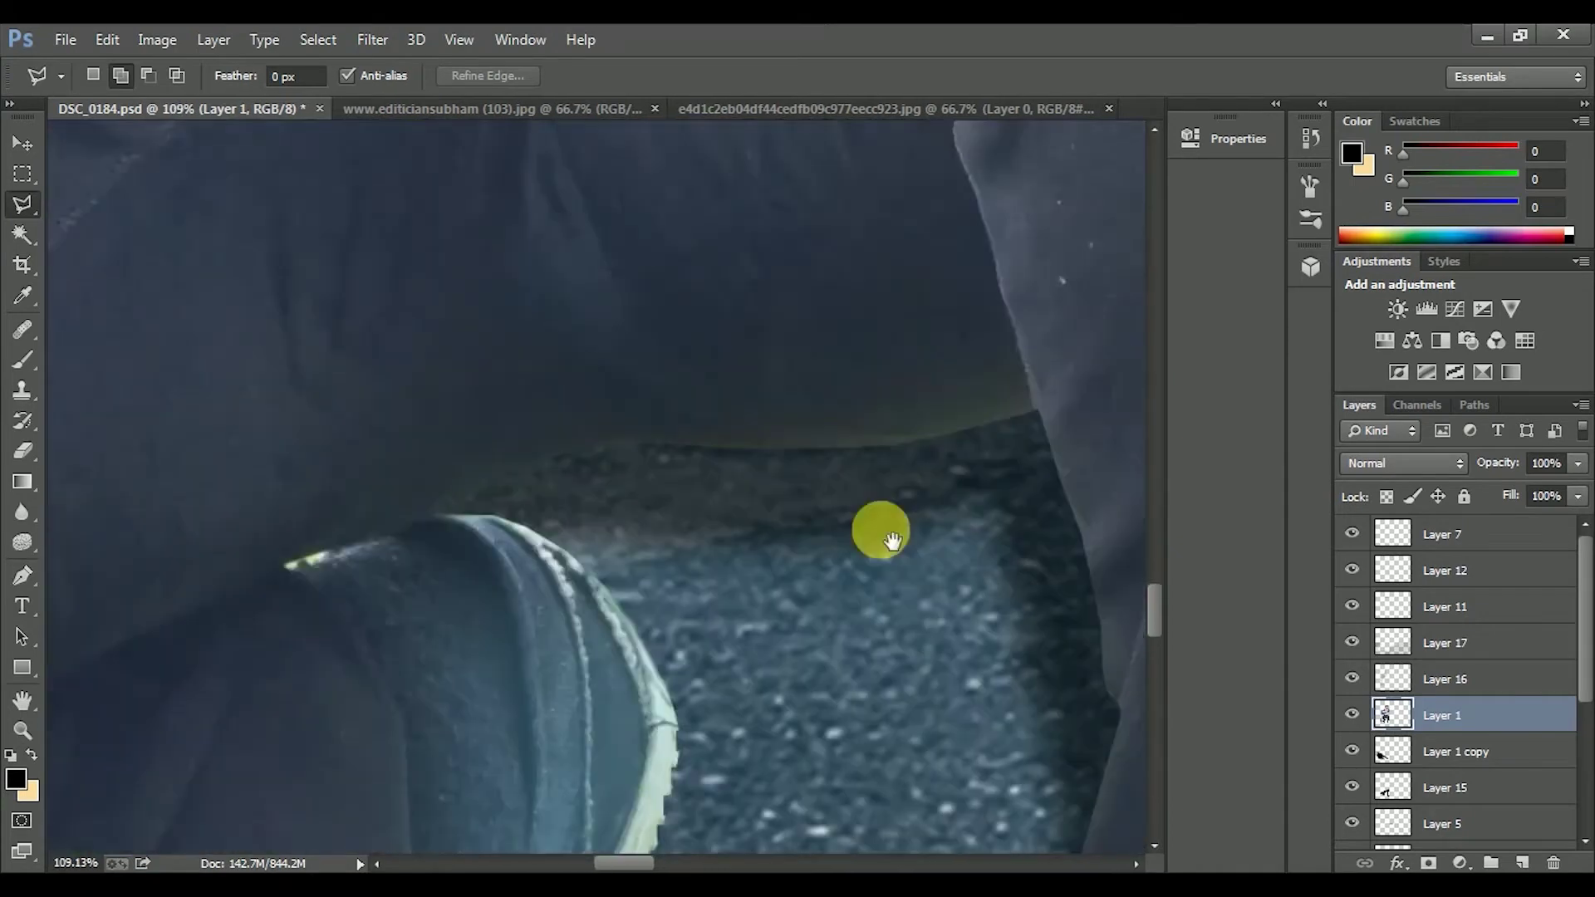
- Sample the dark blue road colour, brush it into the gap at 29% opacity, then deselect
key("b")
left_click(640, 286, "alt")
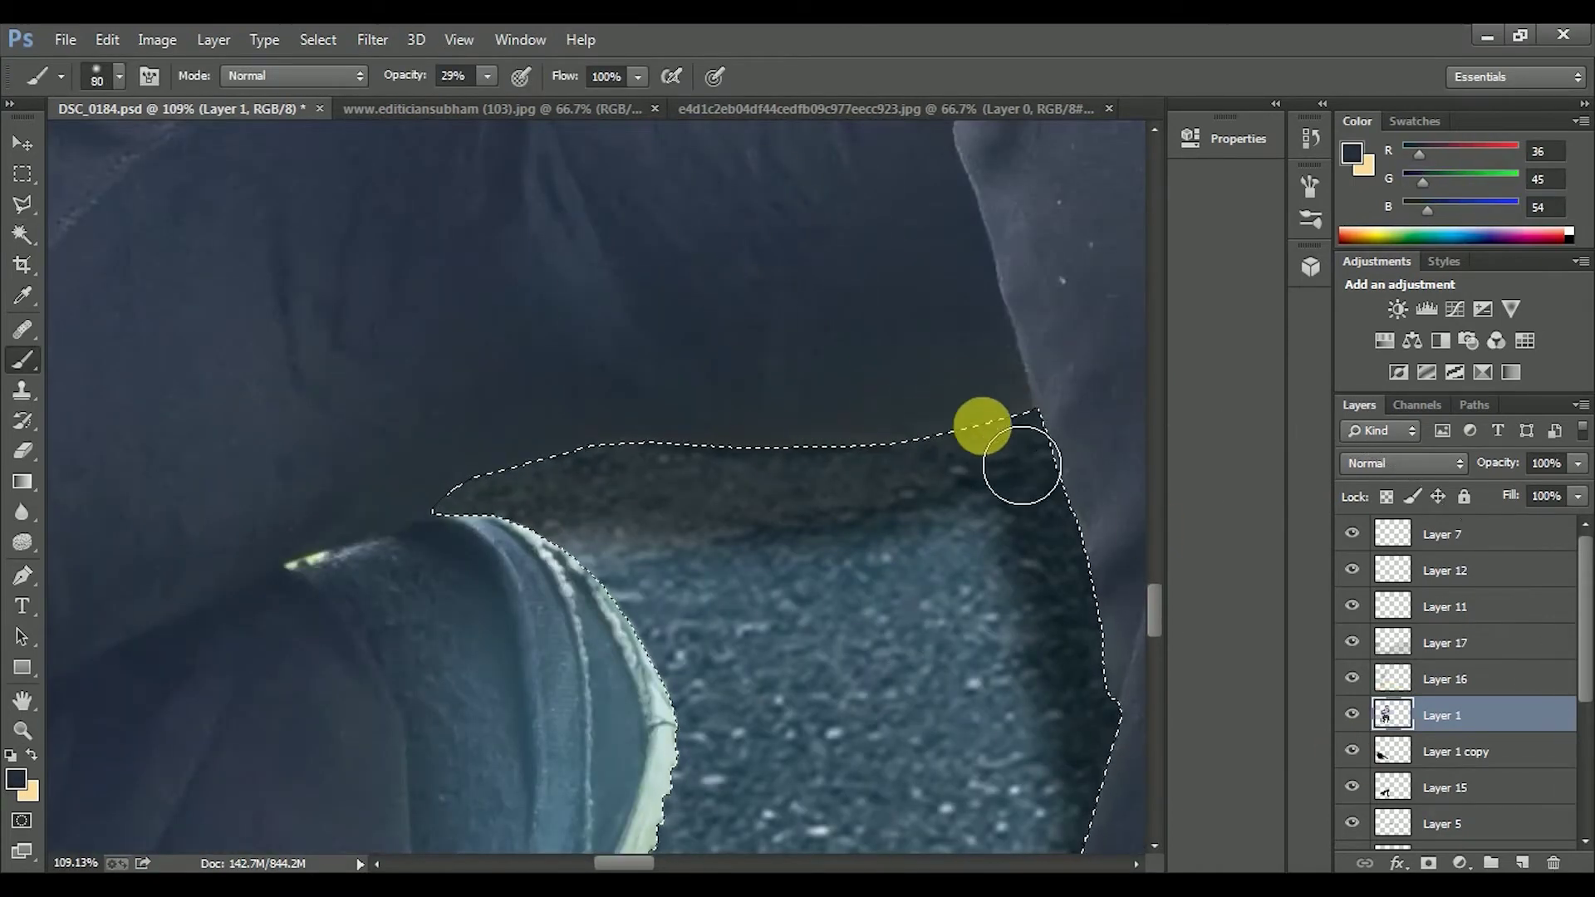
scroll(1092, 787, "down", 3)
scroll(1021, 434, "up", 3)
key("ctrl+d")
scroll(976, 434, "up", 2)
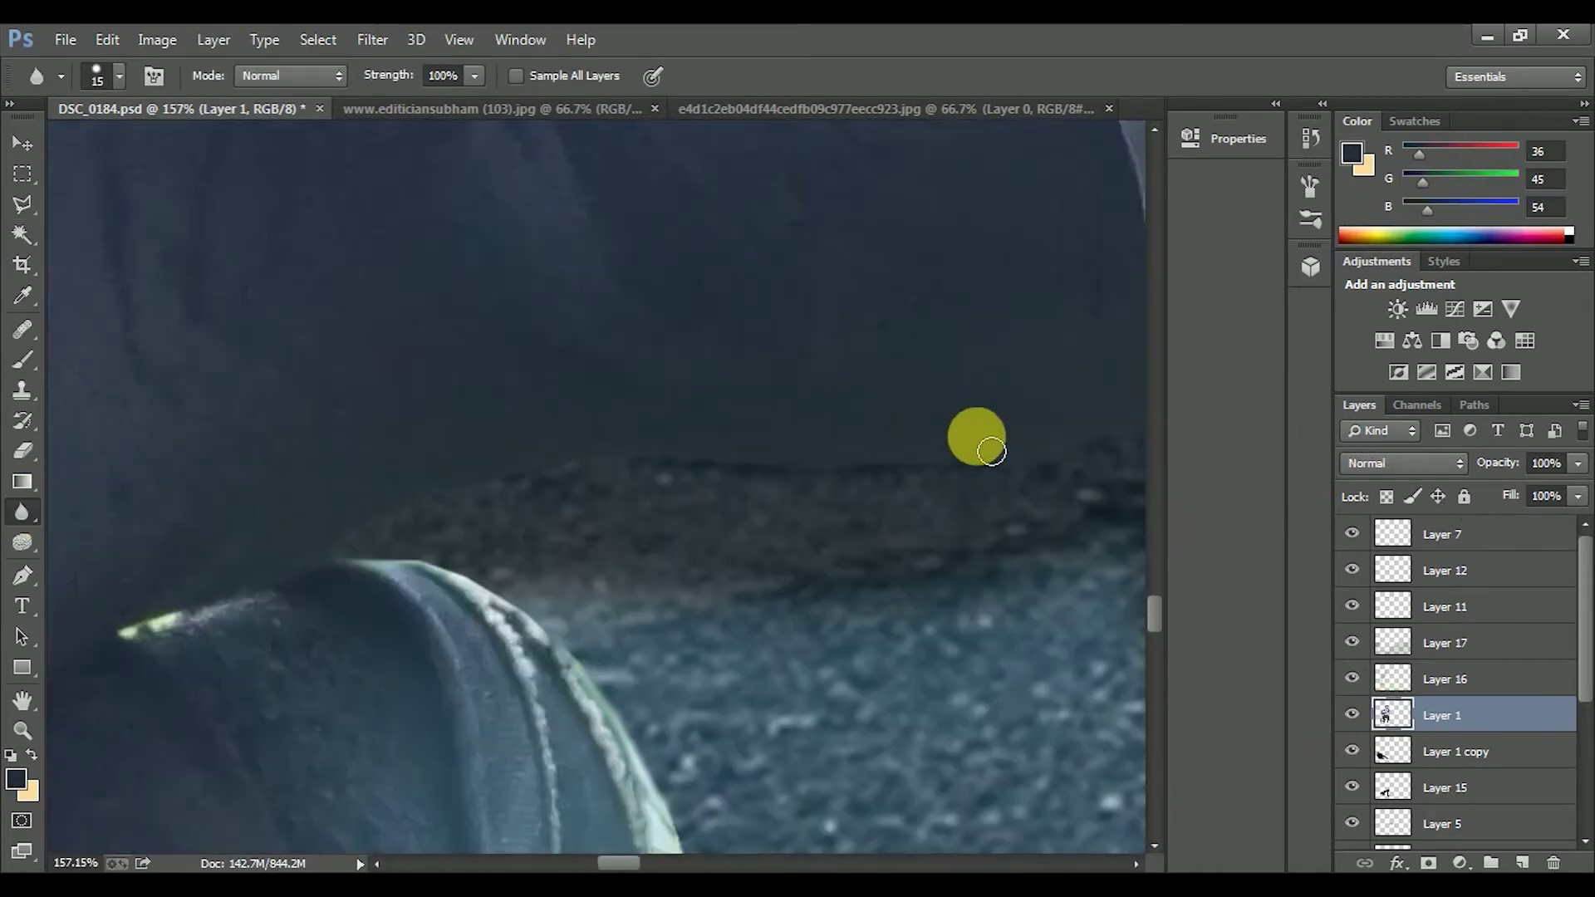
key("l")
scroll(183, 610, "up", 2)
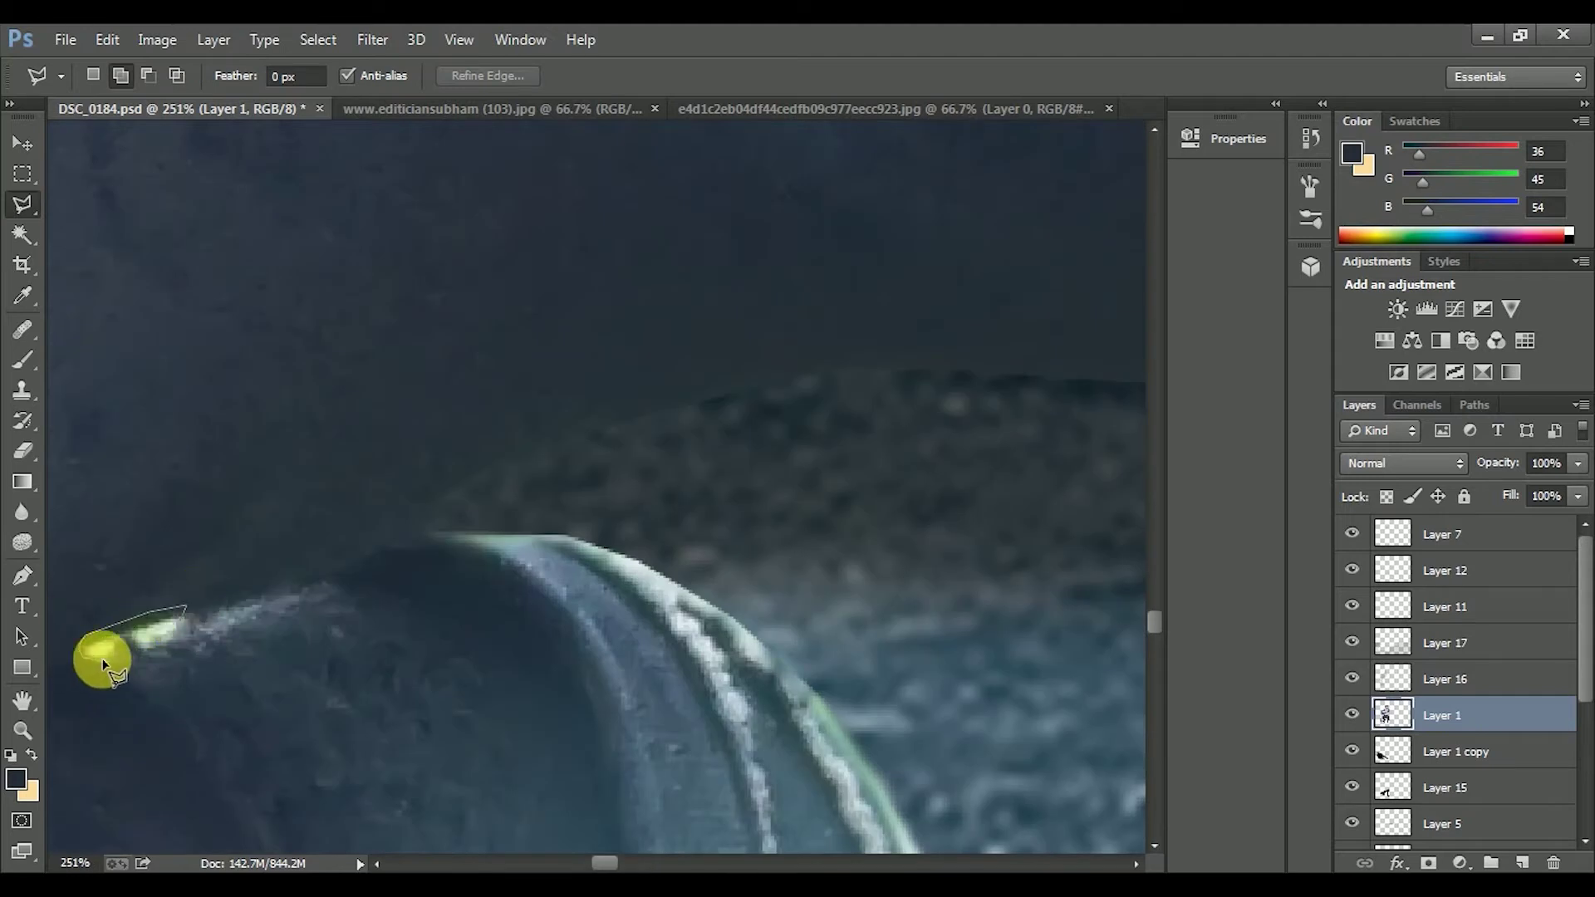
- Blur the green thread strands along the shoe sole edges
key("r")
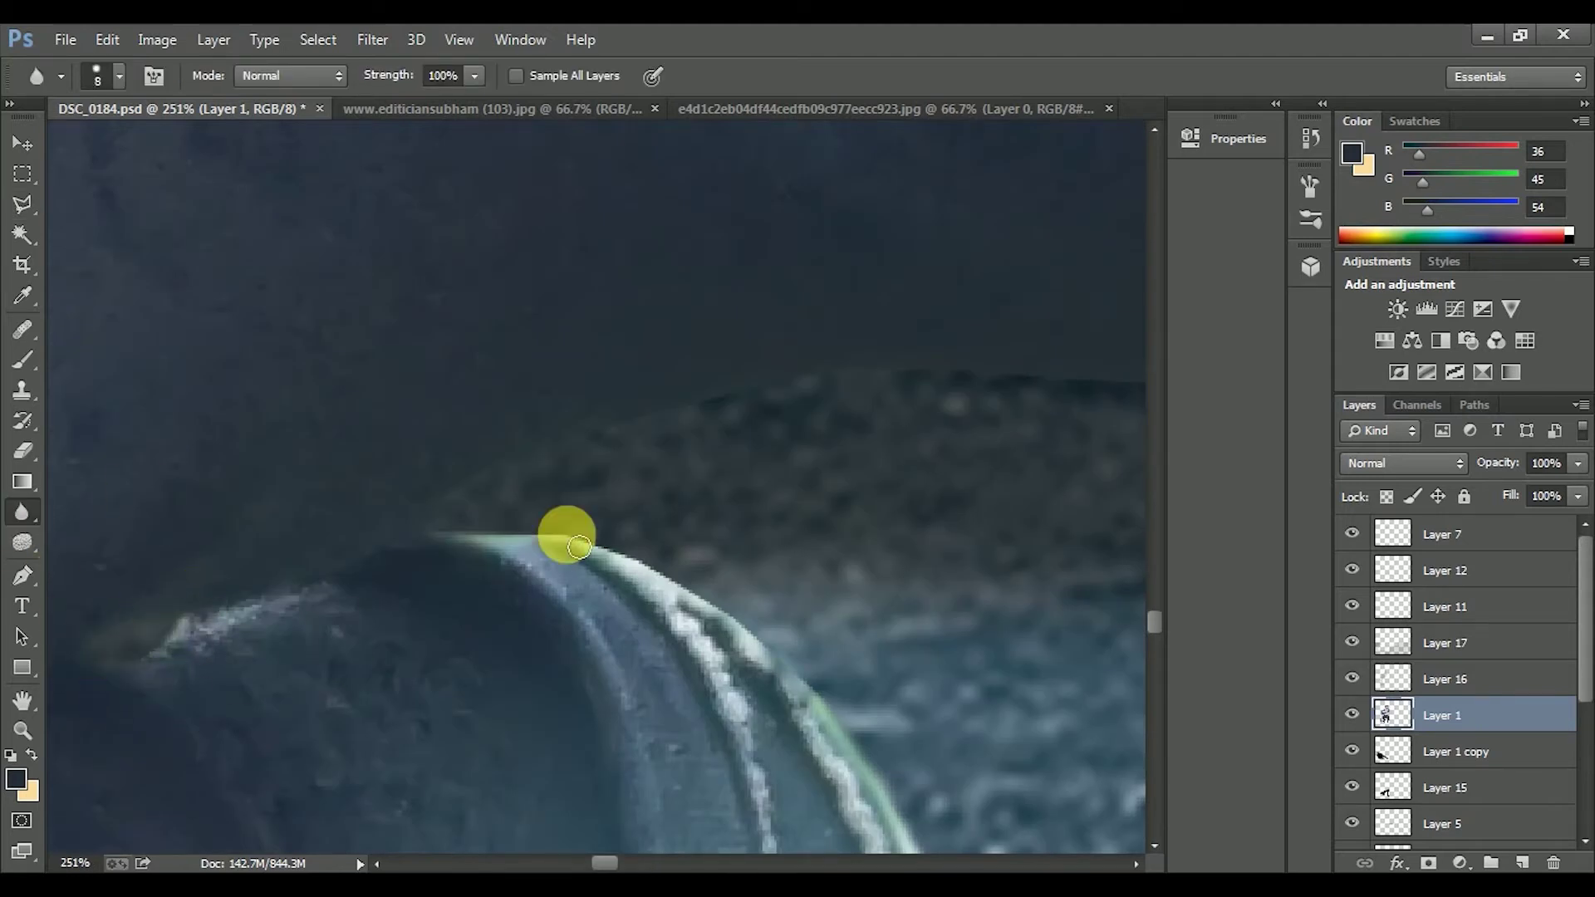
scroll(308, 368, "right", 5)
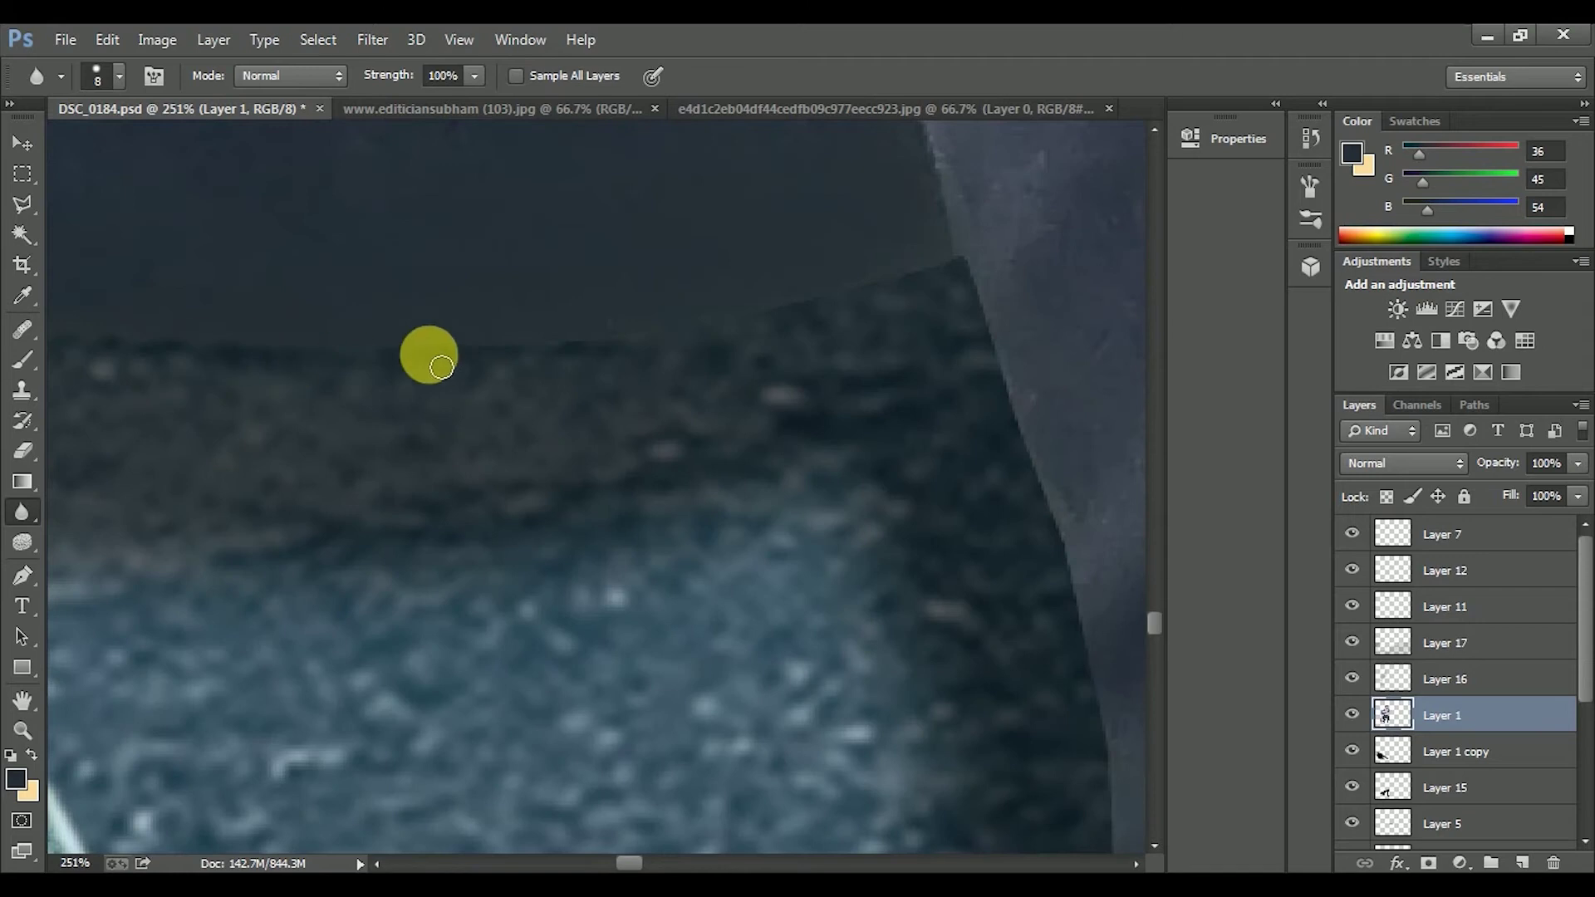
mouse_move(1020, 401)
left_mouse_down()
mouse_move(877, 235)
mouse_move(766, 263)
mouse_move(931, 268)
left_mouse_up()
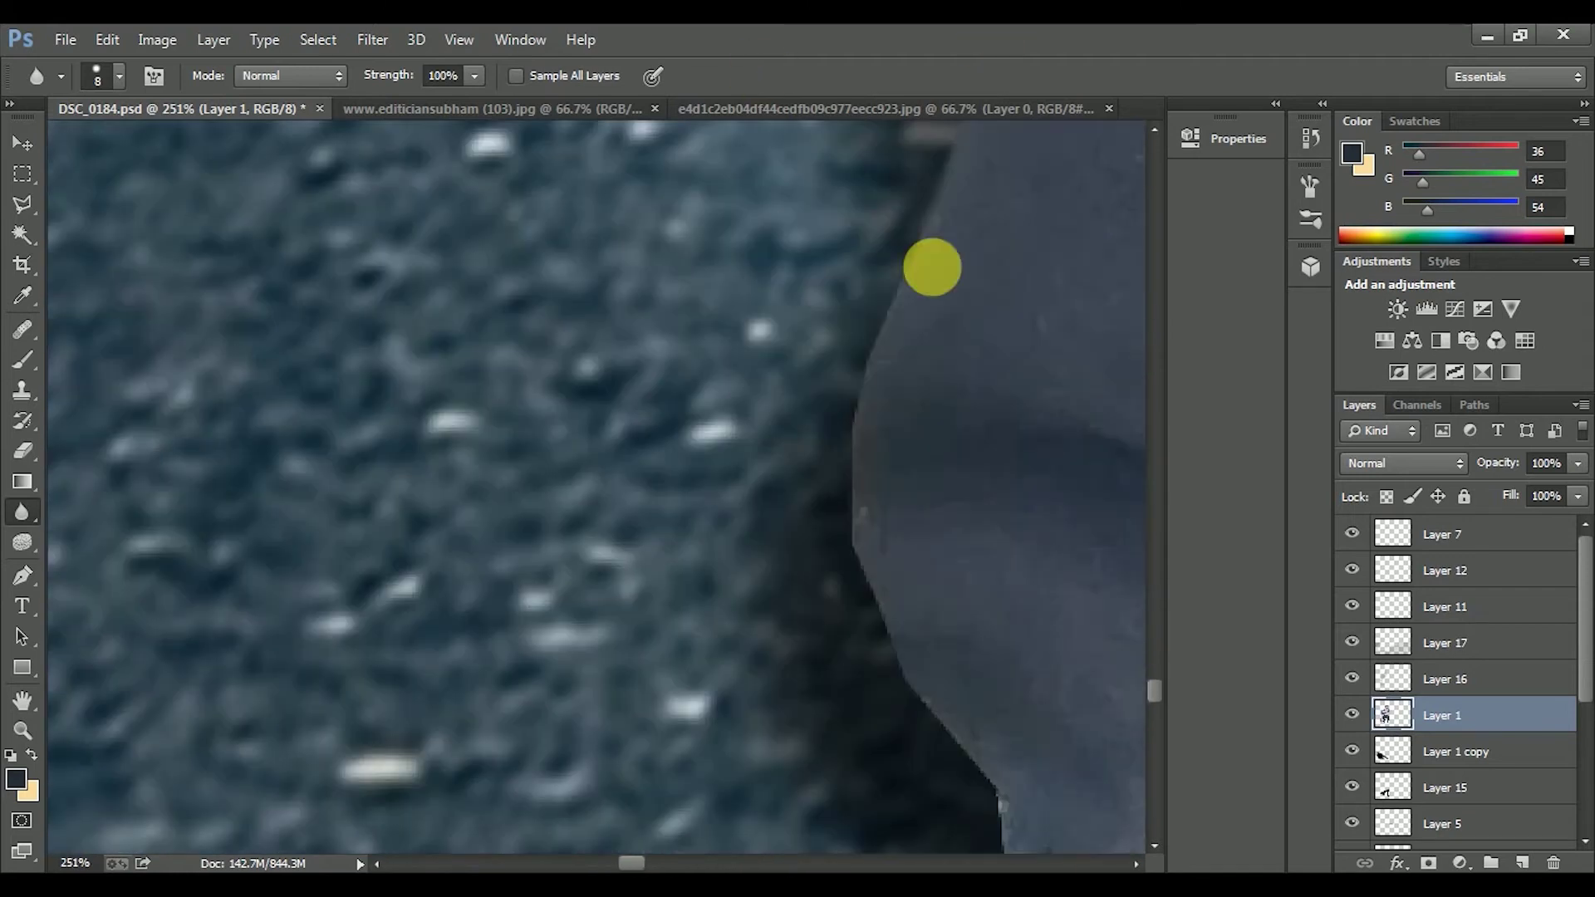
mouse_move(897, 619)
left_mouse_down()
mouse_move(787, 804)
mouse_move(626, 299)
mouse_move(664, 486)
left_mouse_up()
left_click_drag(538, 436, 370, 472)
scroll(700, 505, "up", 3)
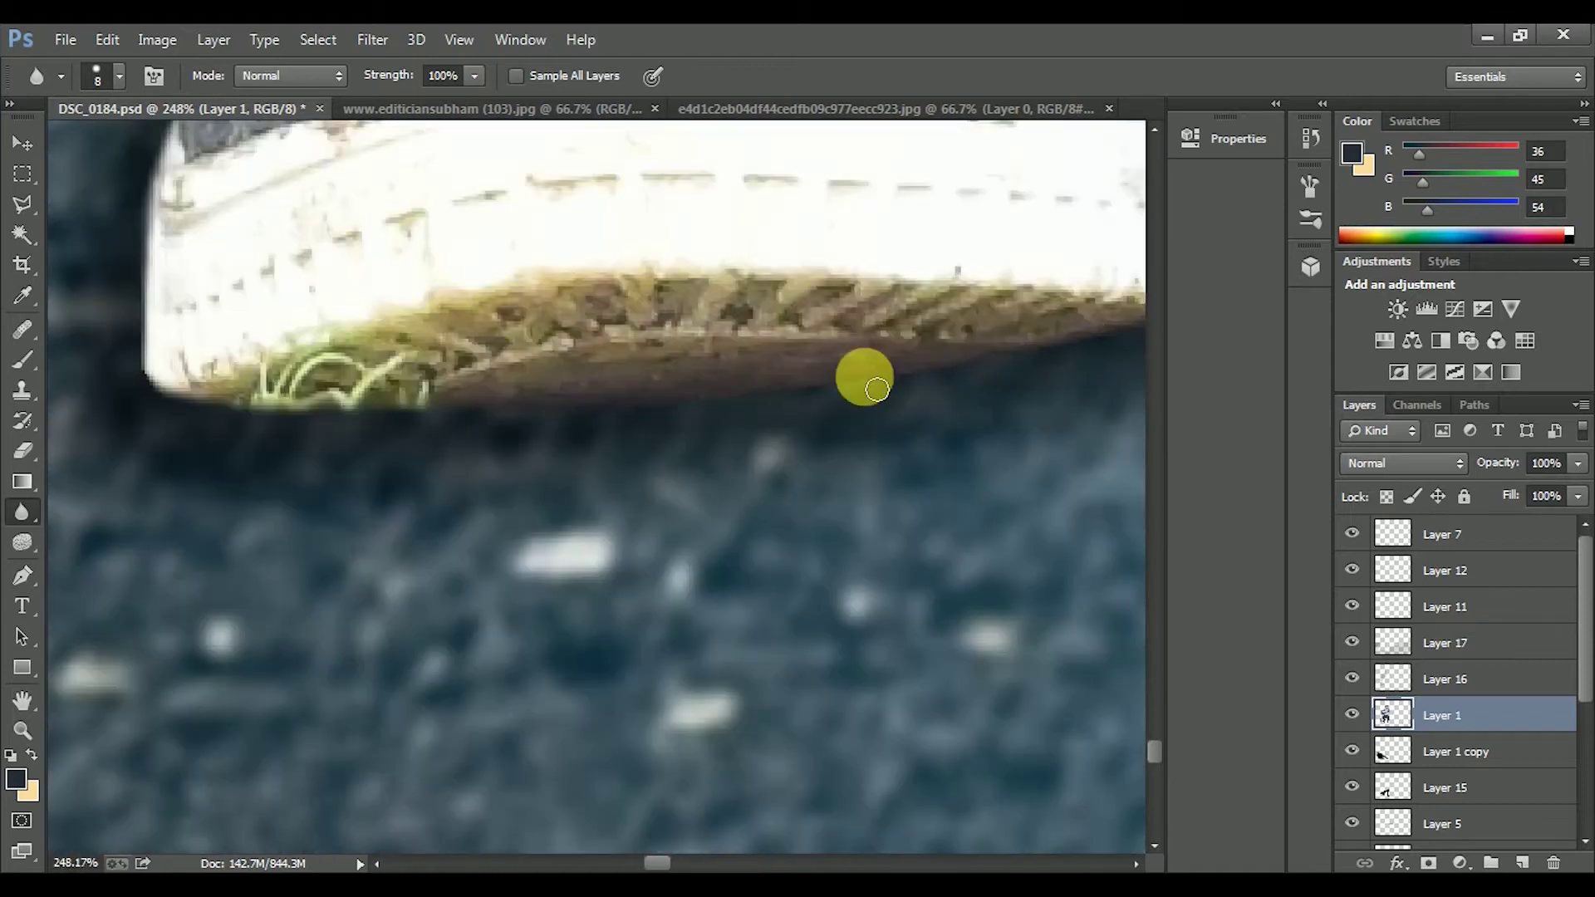
scroll(862, 373, "up", 3)
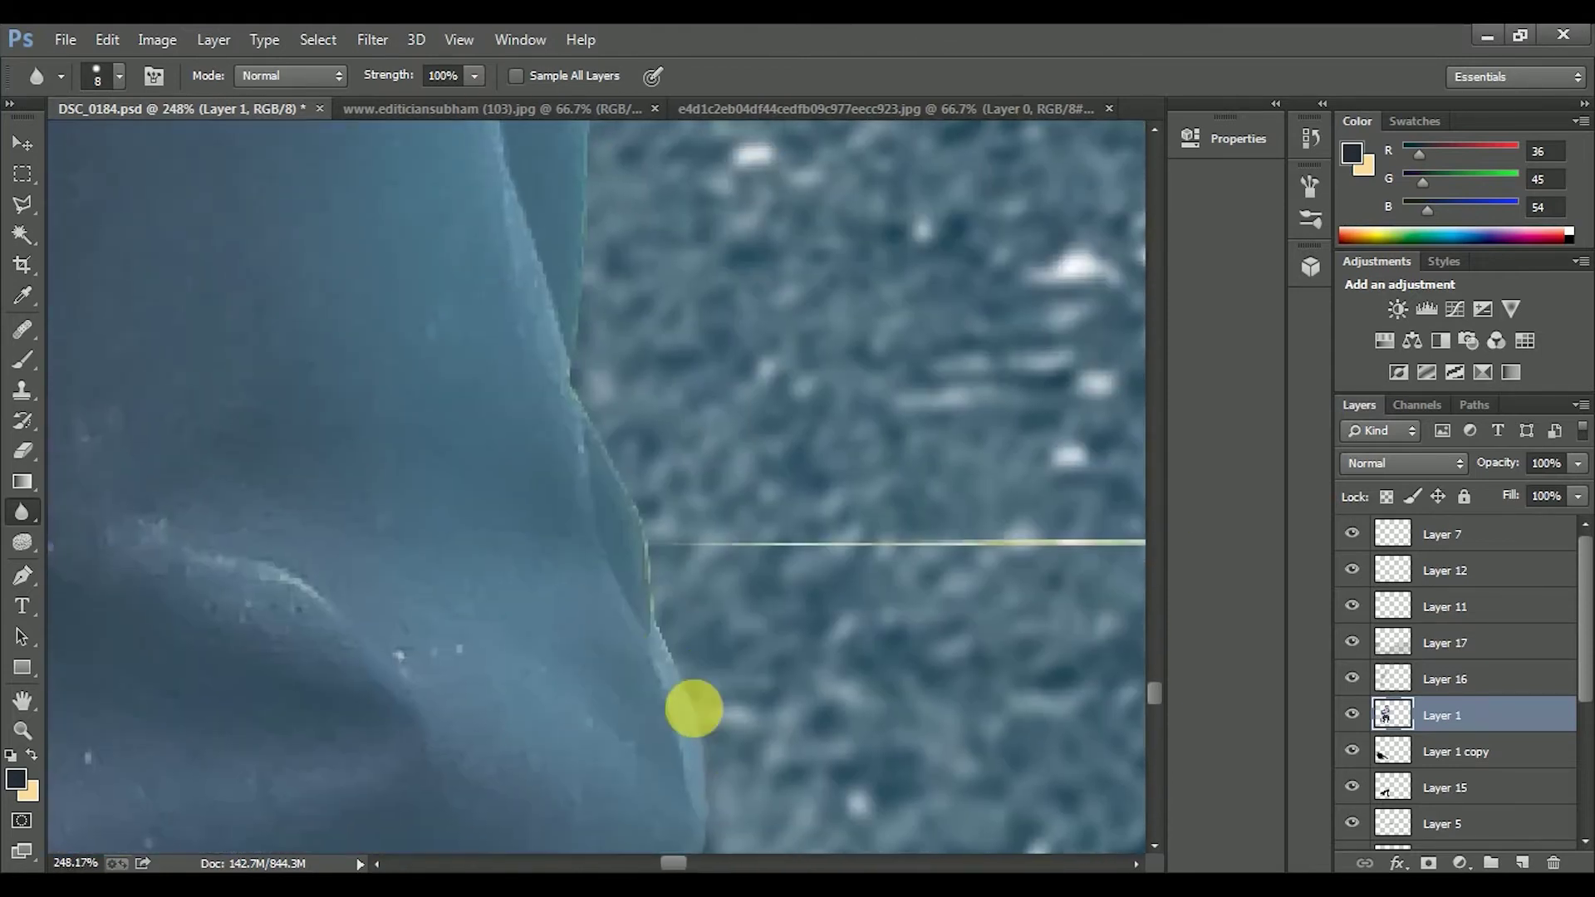
scroll(692, 708, "down", 5)
scroll(775, 451, "up", 3)
- Erase the thin stray yellow line across the road
key("e")
left_click_drag(786, 177, 689, 667)
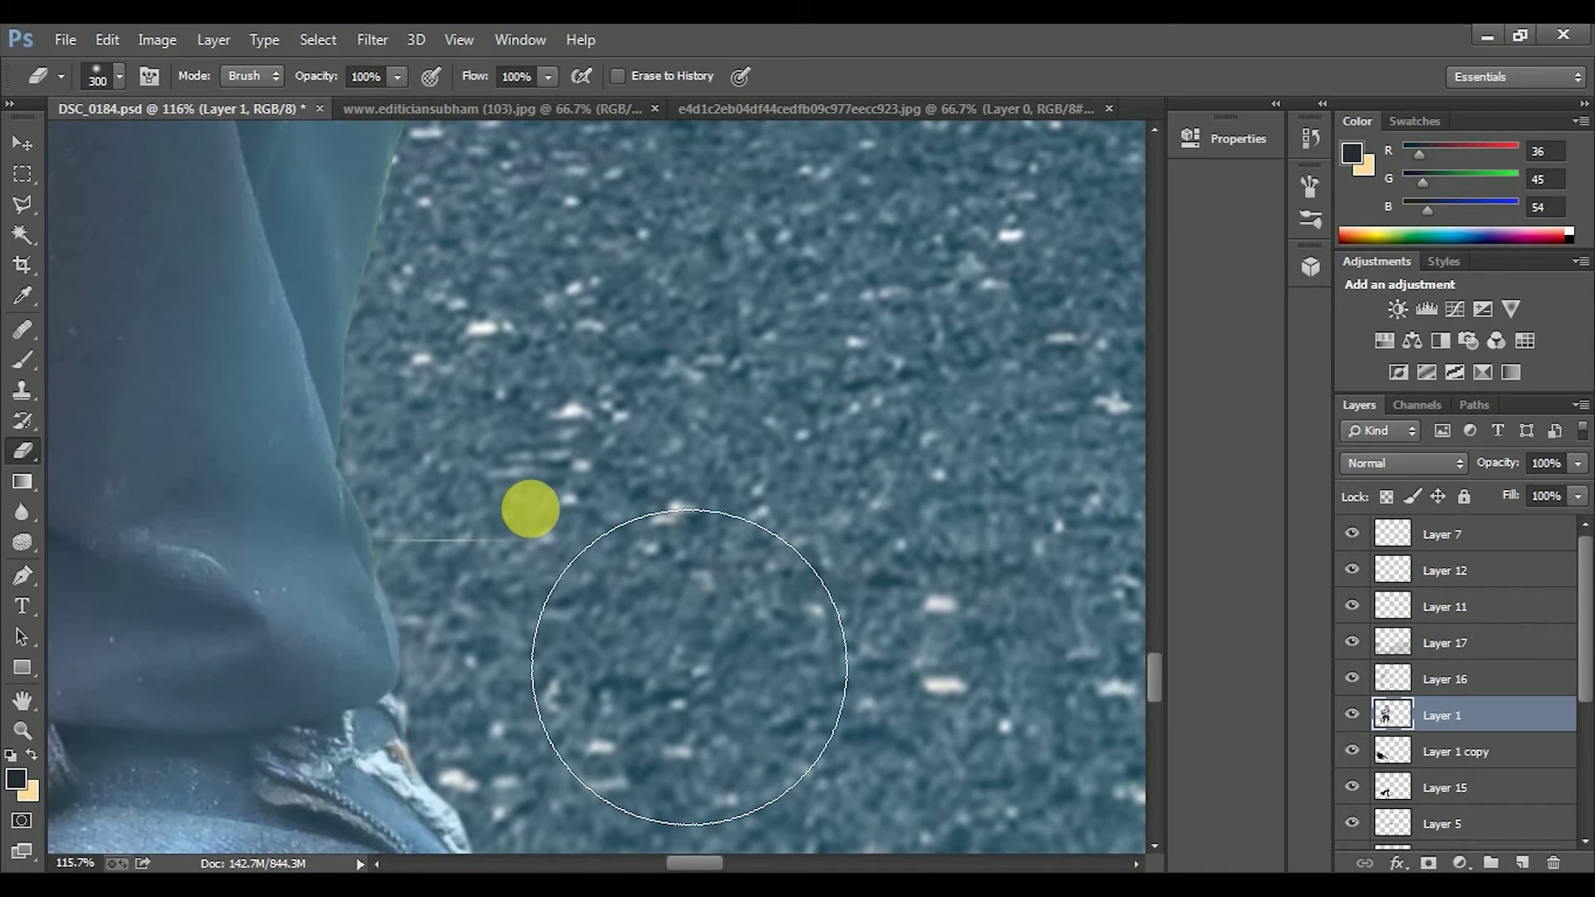
scroll(582, 503, "down", 3)
- Start a new polygonal selection beside the trouser leg, viewing the lower trouser and floor
key("l")
scroll(698, 641, "down", 2)
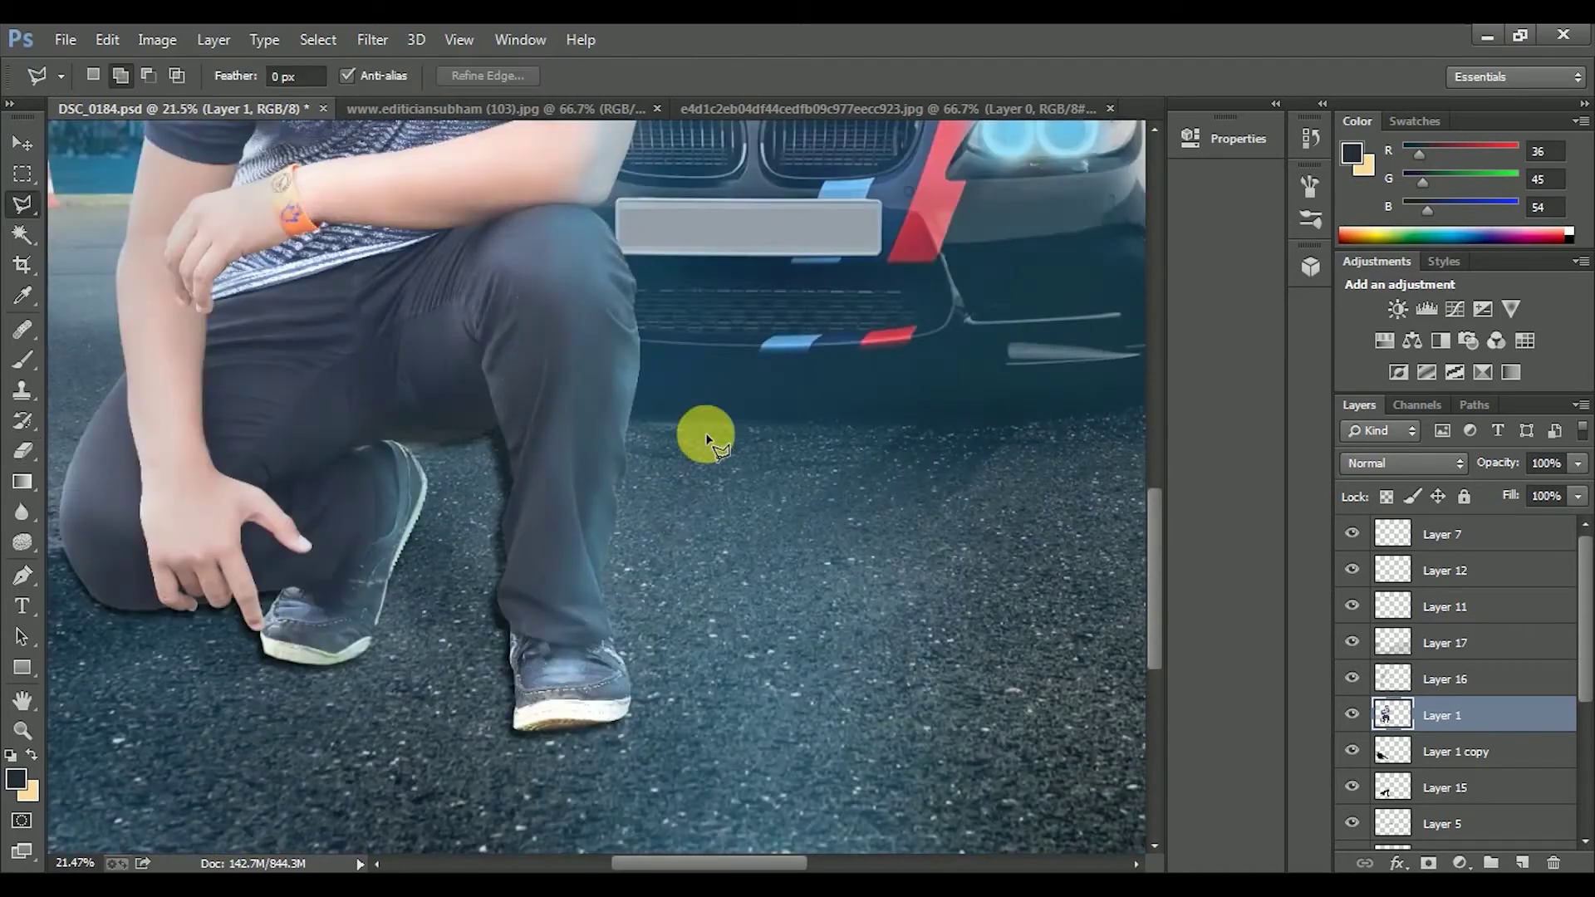
scroll(704, 435, "up", 5)
left_click(696, 323)
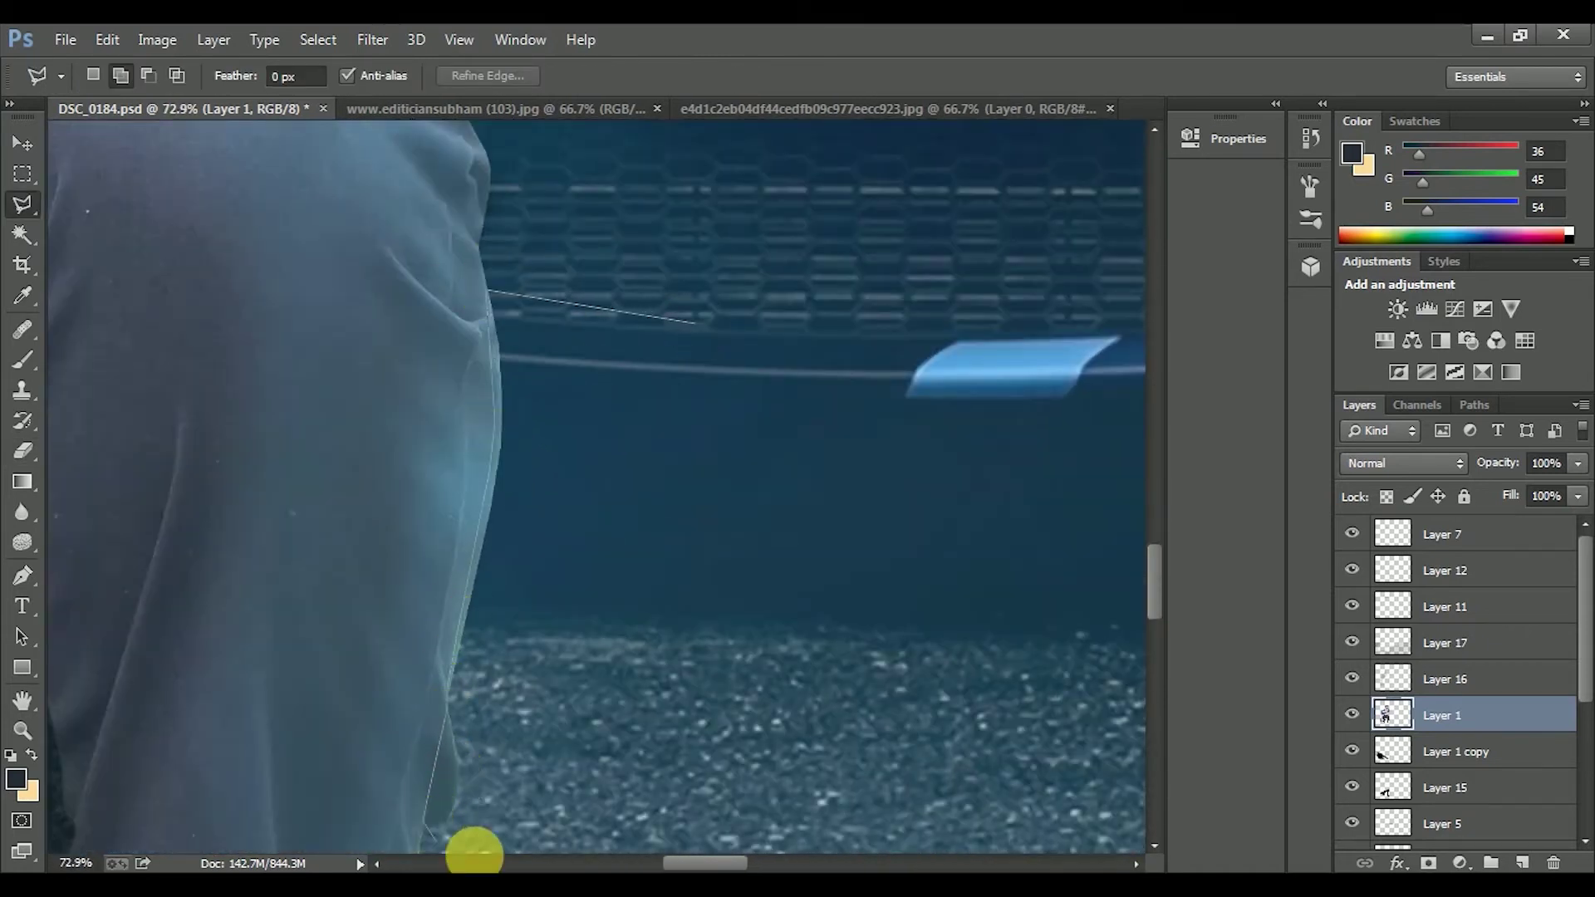
left_click_drag(474, 853, 545, 437)
scroll(548, 706, "down", 3)
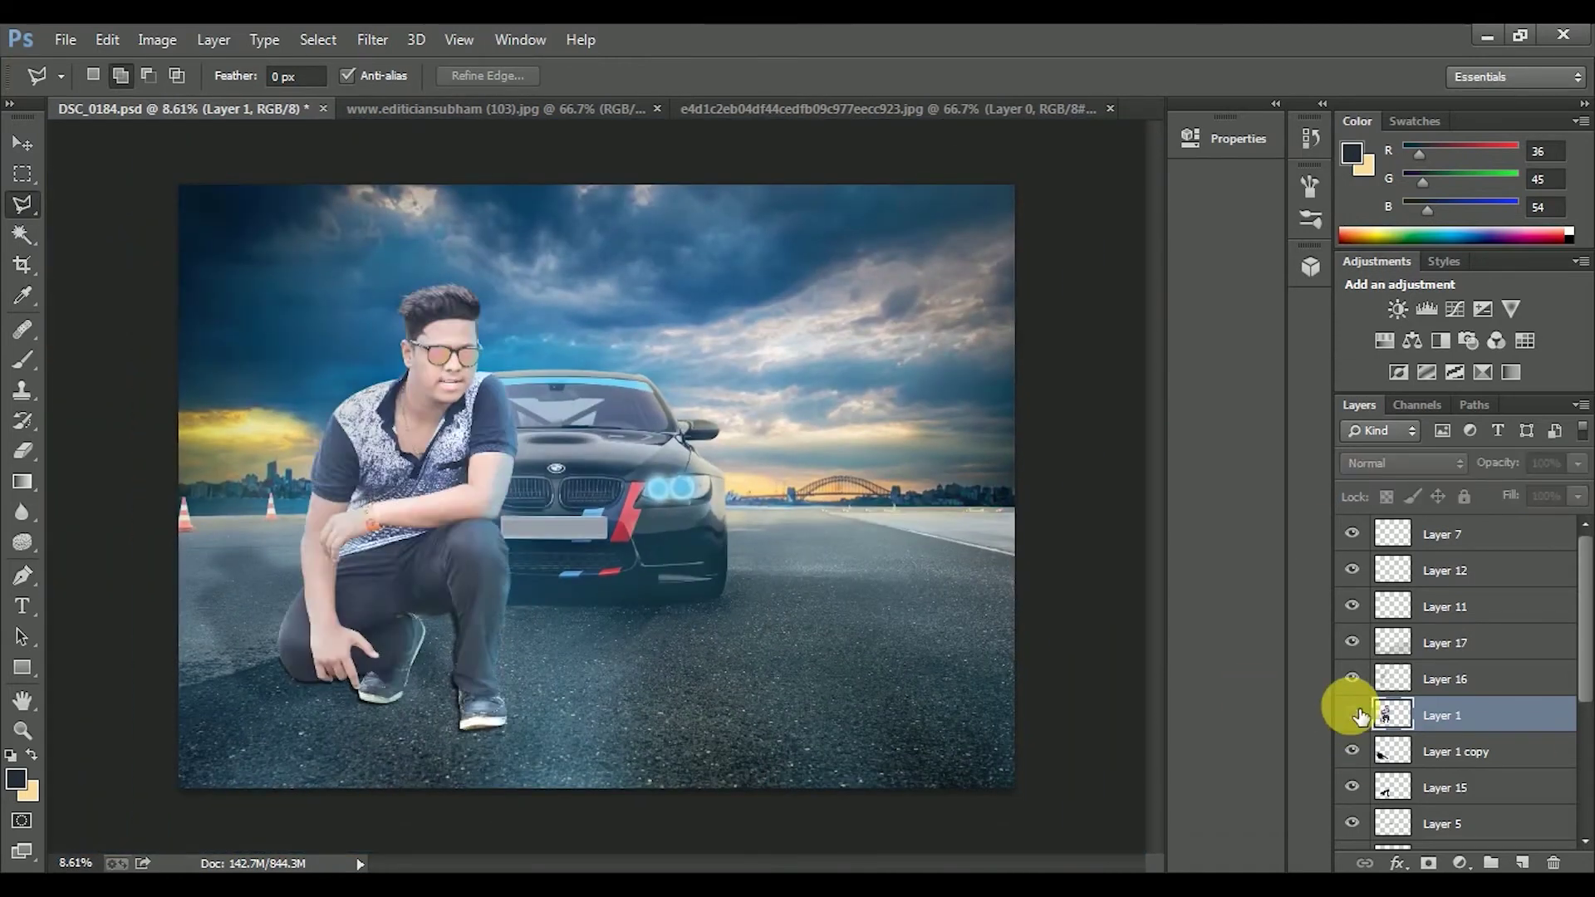
- Hide Layer 1, keep Layer 1 copy visible, and make Layer 12 active for erasing
left_click(1358, 716)
scroll(1410, 714, "down", 2)
left_click(1354, 571)
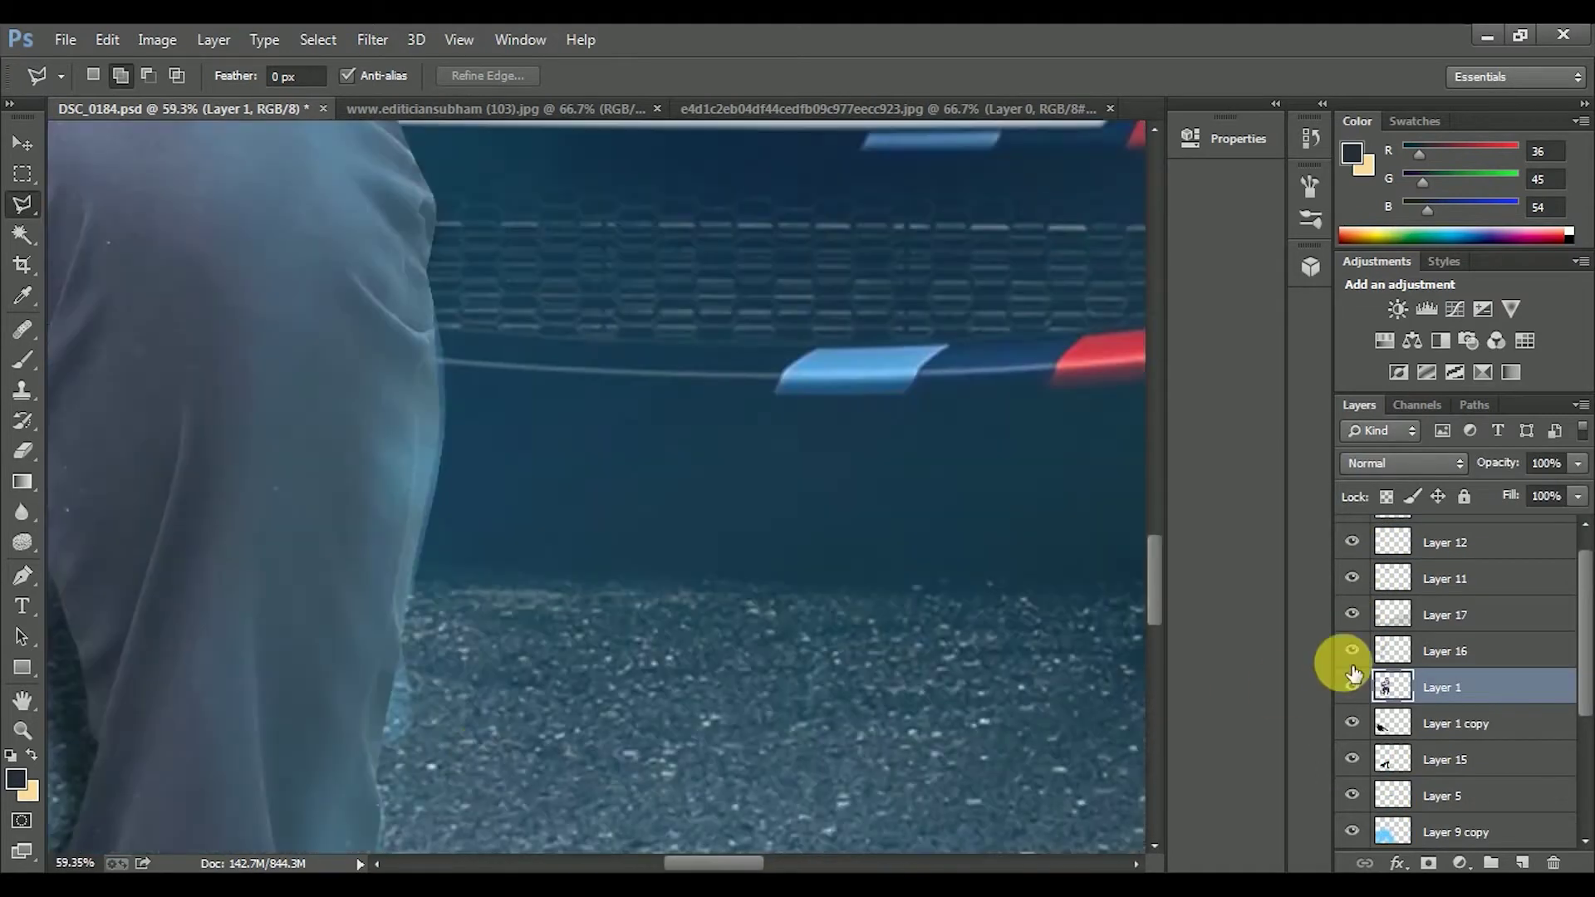
left_click(1366, 542)
key("e")
scroll(1363, 577, "up", 1)
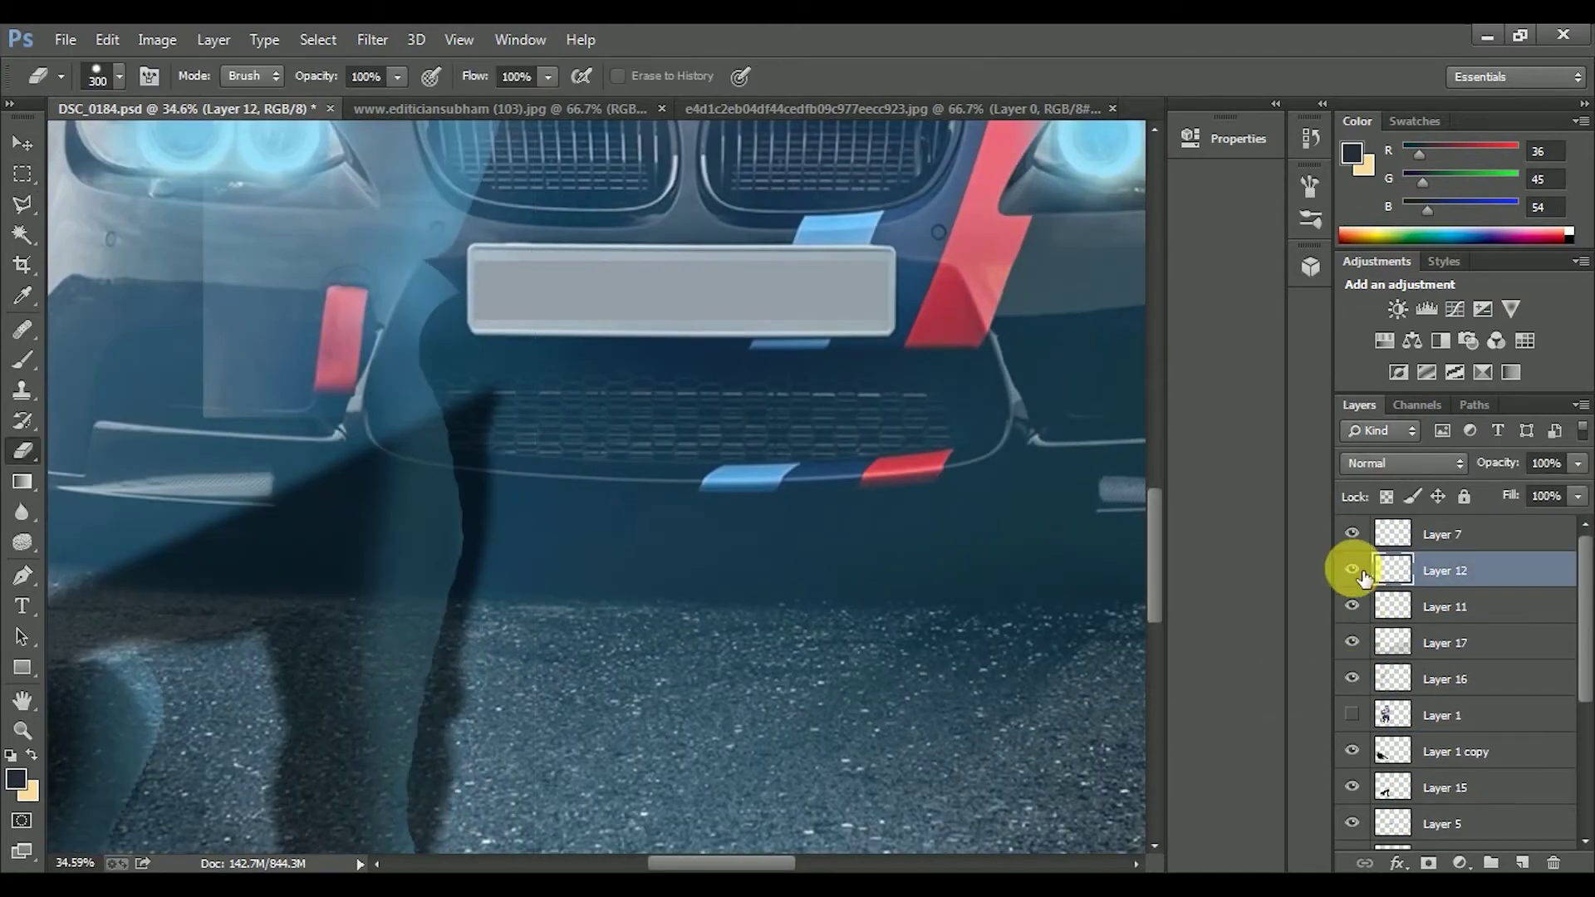
left_click(1352, 715)
scroll(412, 399, "down", 2)
scroll(595, 214, "up", 3)
scroll(451, 396, "up", 3)
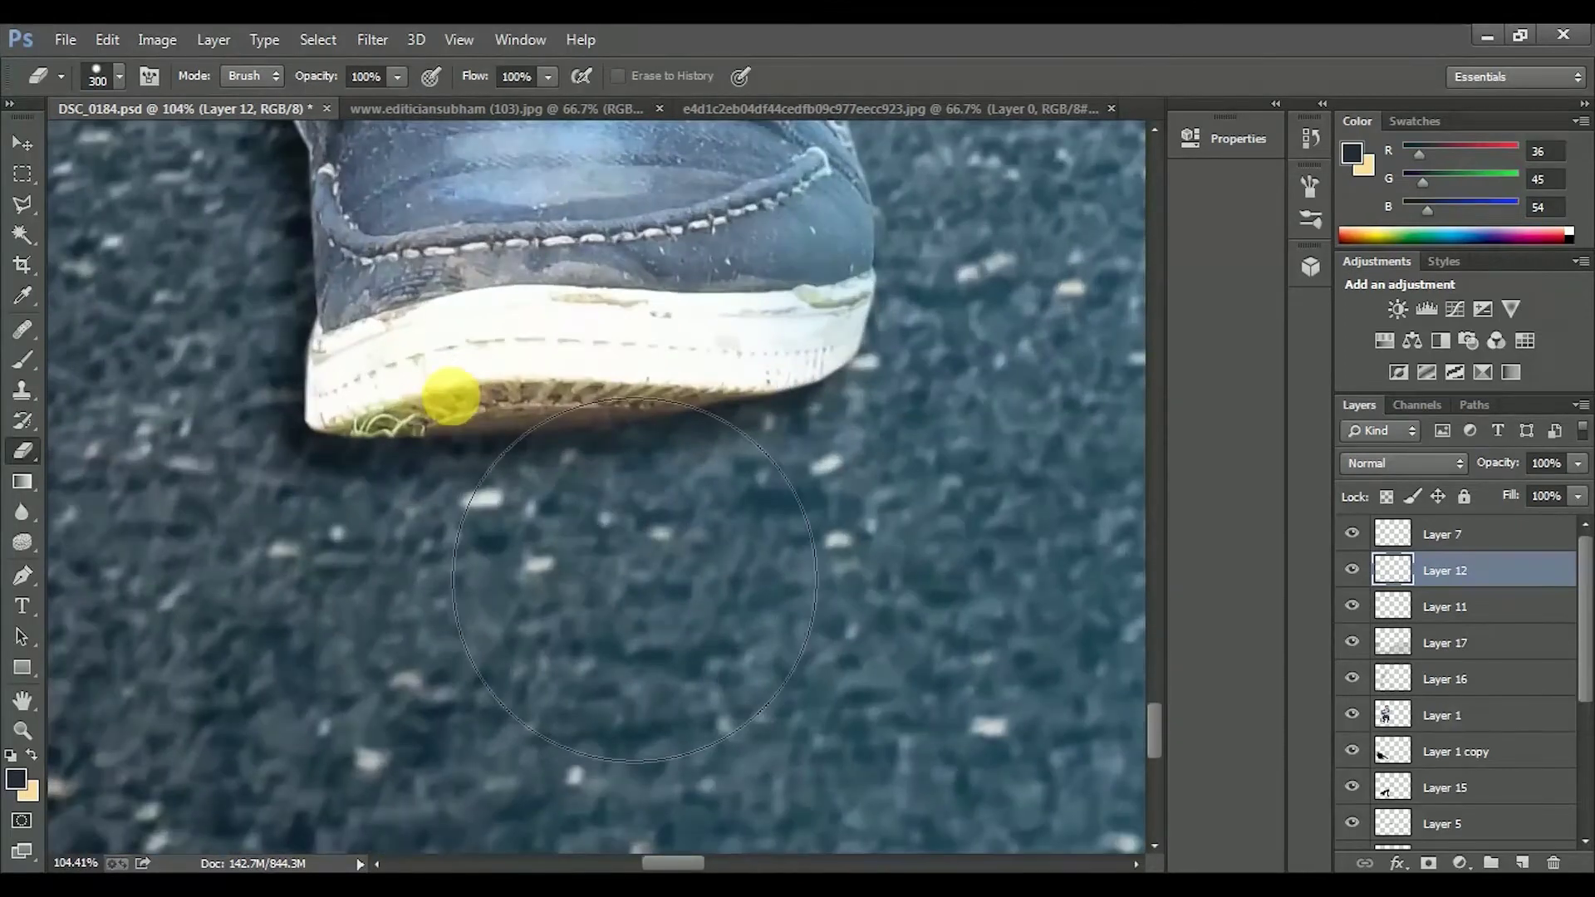
scroll(451, 396, "up", 3)
key("m")
key("ctrl+shift+d")
left_click_drag(717, 451, 606, 427)
key("ctrl+j")
key("Return")
key("ctrl+j")
key("v")
mouse_move(712, 491)
left_mouse_down()
mouse_move(713, 402)
mouse_move(446, 324)
left_mouse_up()
key("ctrl+t")
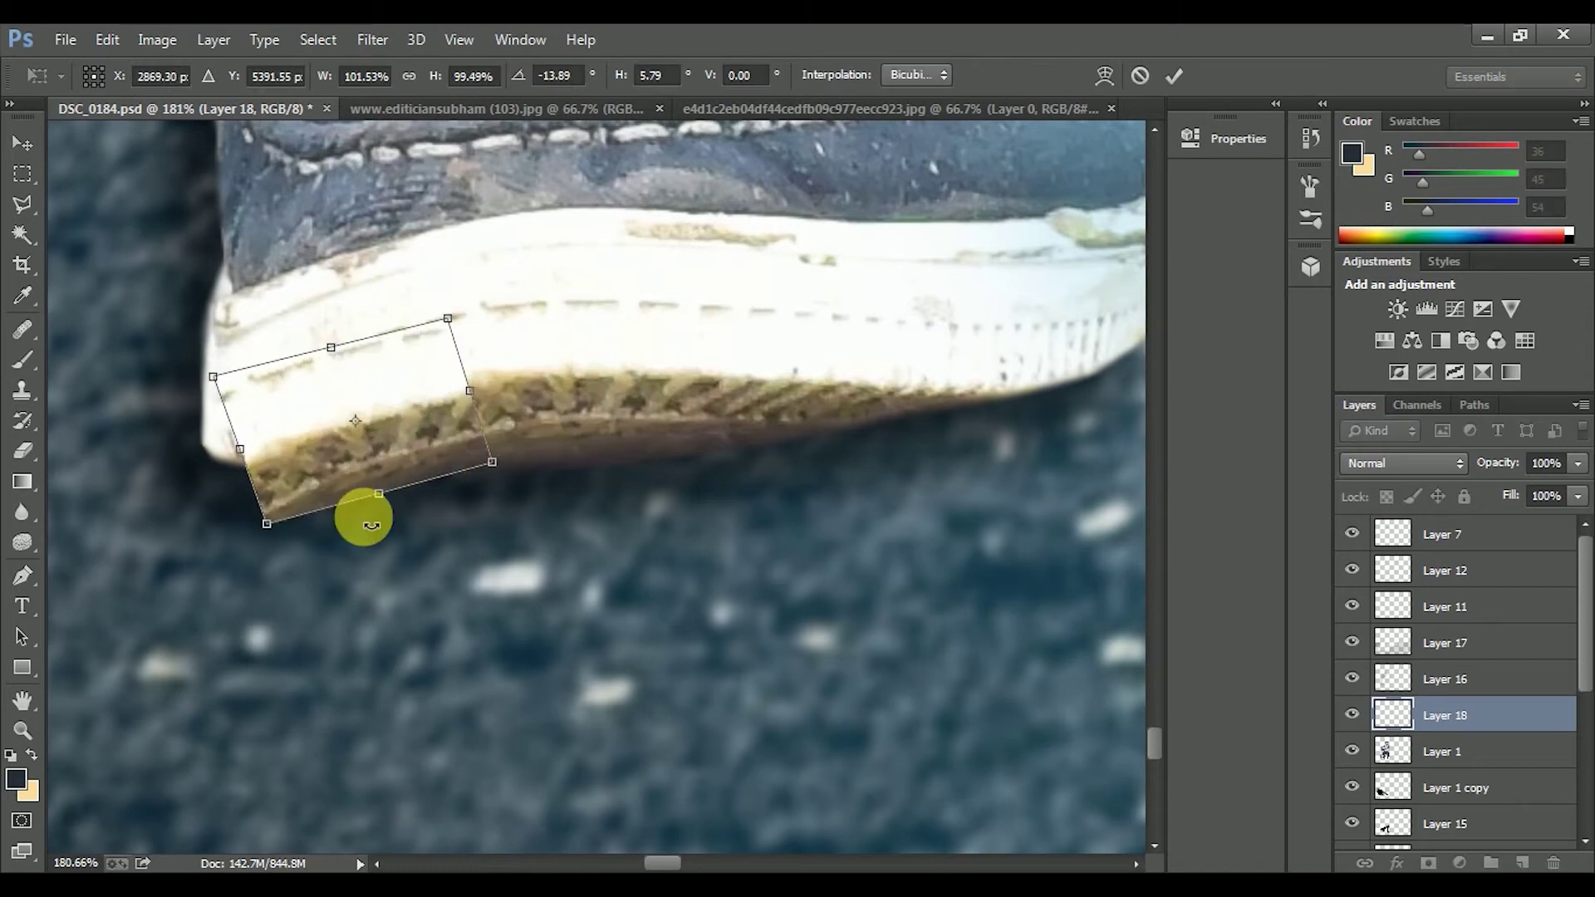
key("Return")
left_click(1394, 752, "ctrl")
key("ctrl+d")
key("e")
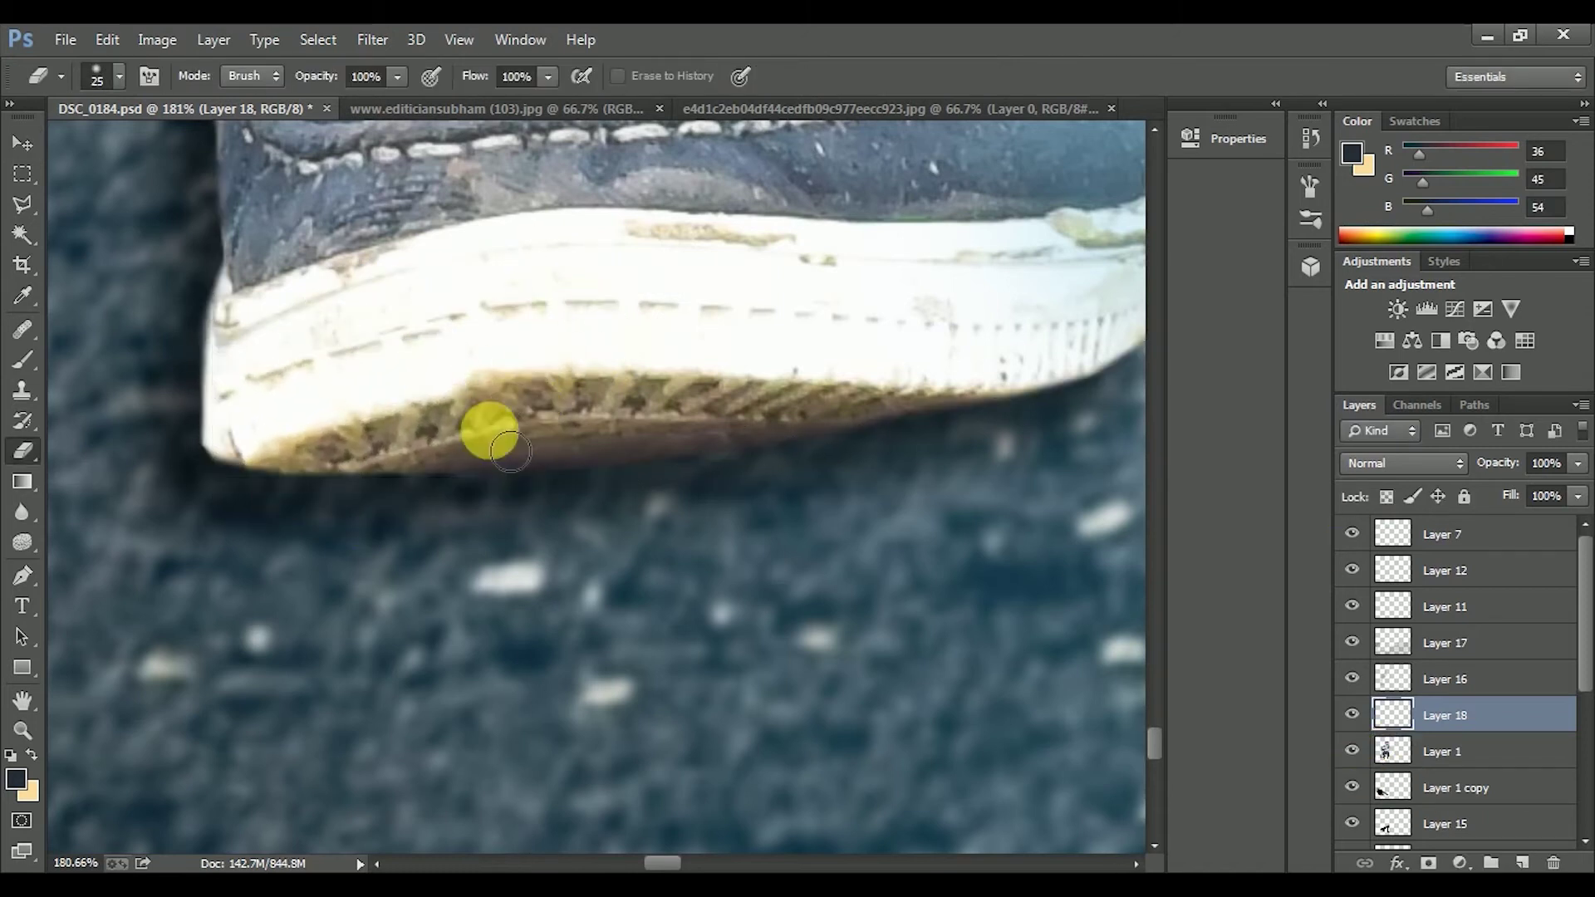
scroll(510, 524, "up", 2)
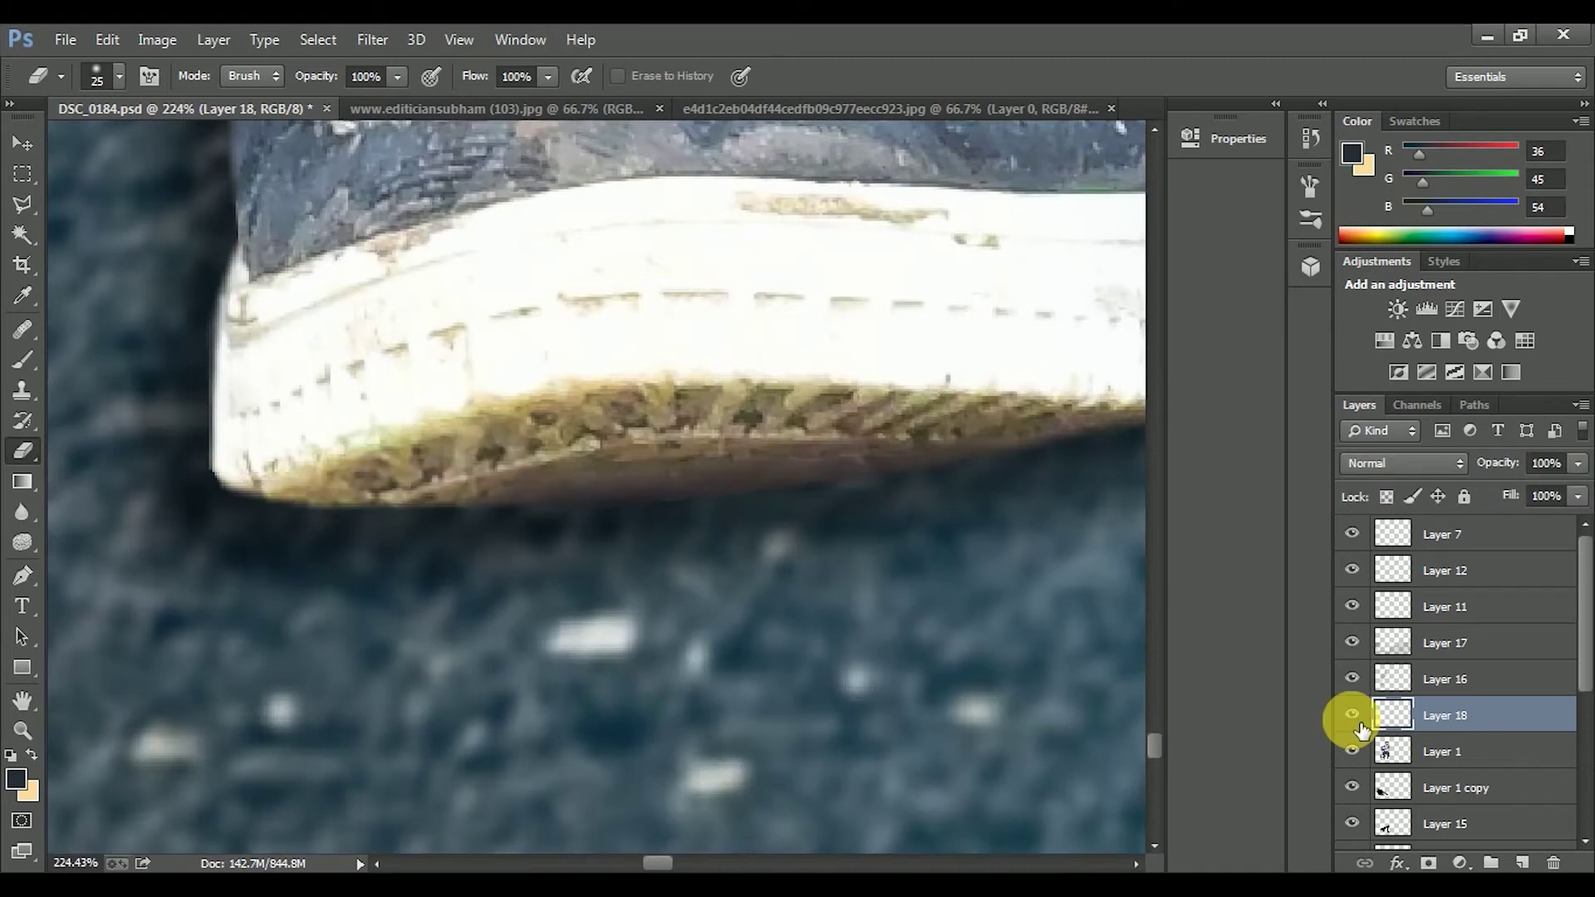
scroll(515, 569, "down", 3)
left_click(22, 512)
scroll(485, 720, "up", 3)
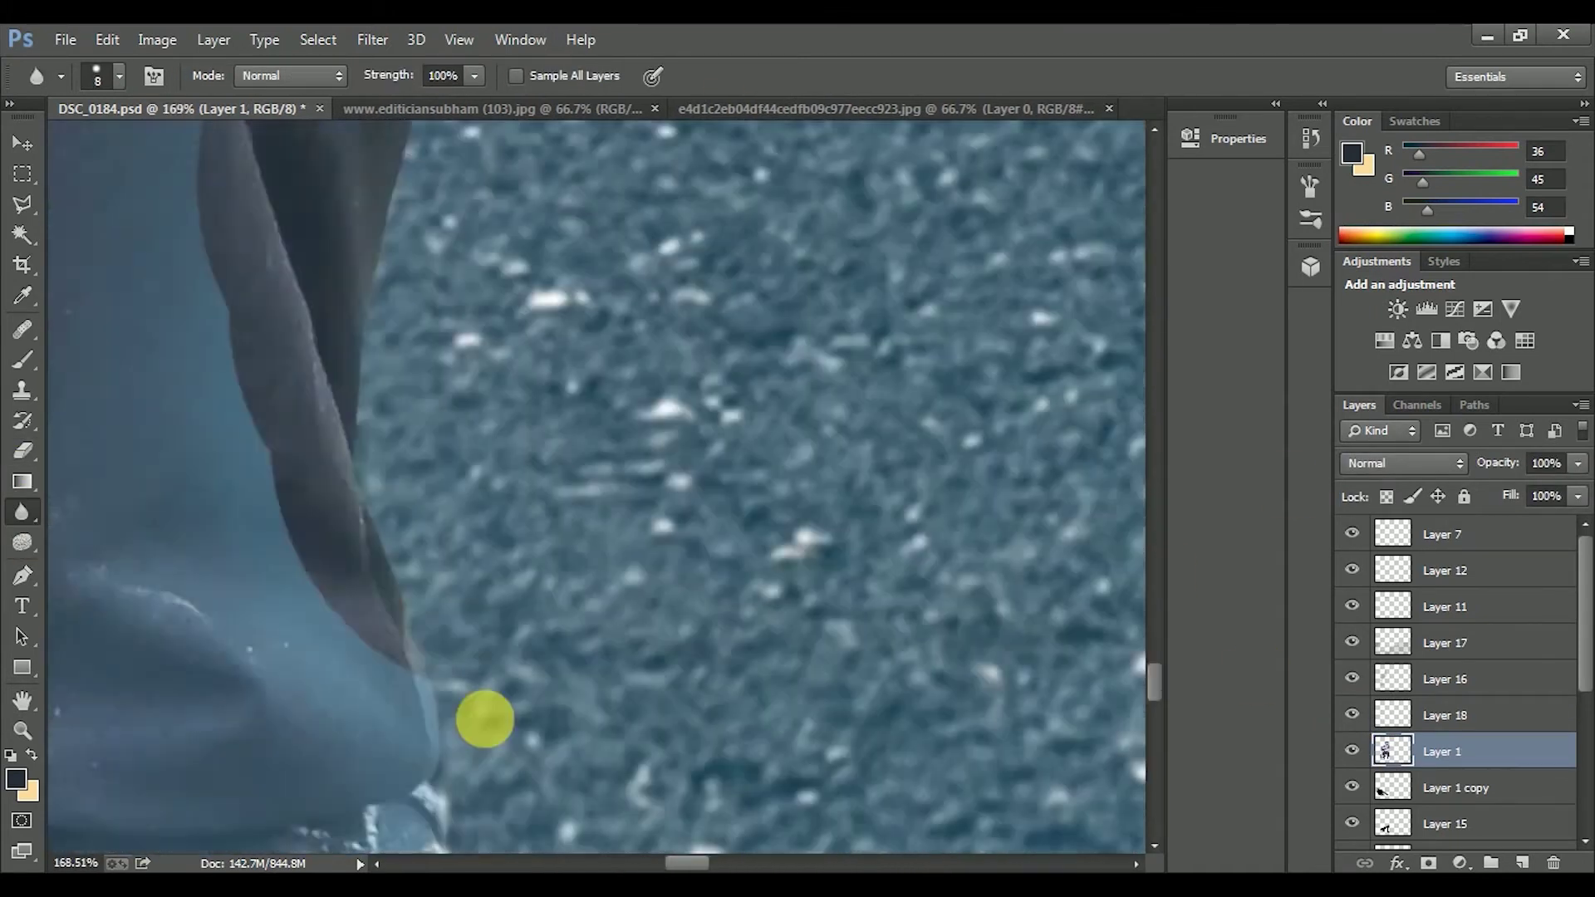
left_click_drag(485, 719, 391, 285)
scroll(701, 185, "up", 2)
mouse_move(701, 185)
left_mouse_down()
mouse_move(670, 705)
mouse_move(700, 696)
left_mouse_up()
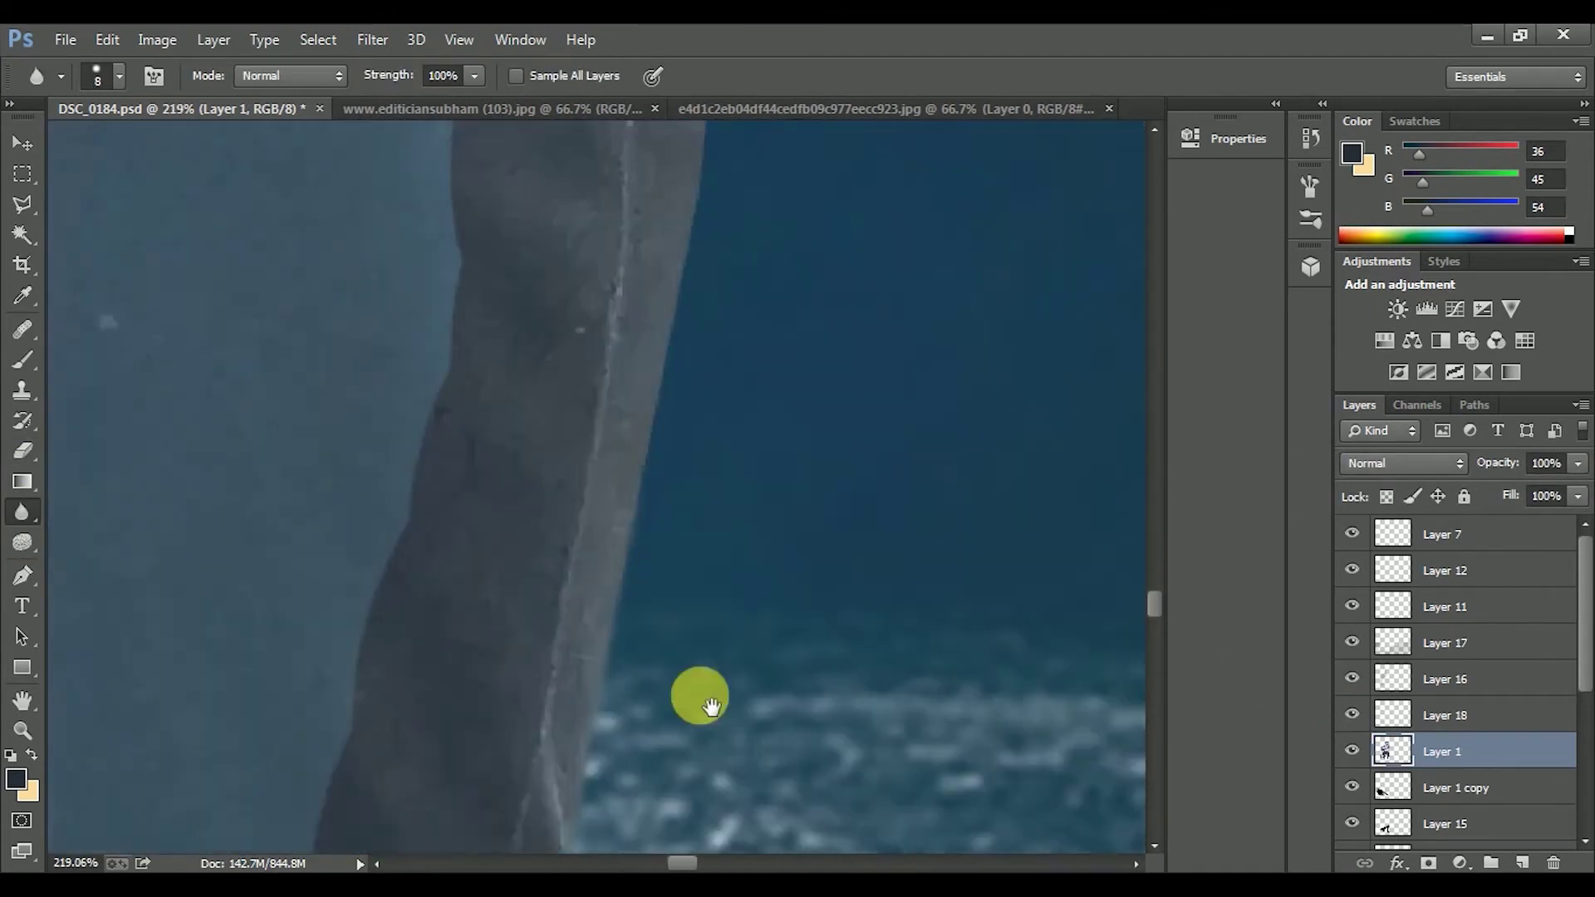
scroll(698, 648, "up", 2)
scroll(695, 527, "up", 2)
scroll(623, 431, "up", 2)
scroll(615, 551, "up", 2)
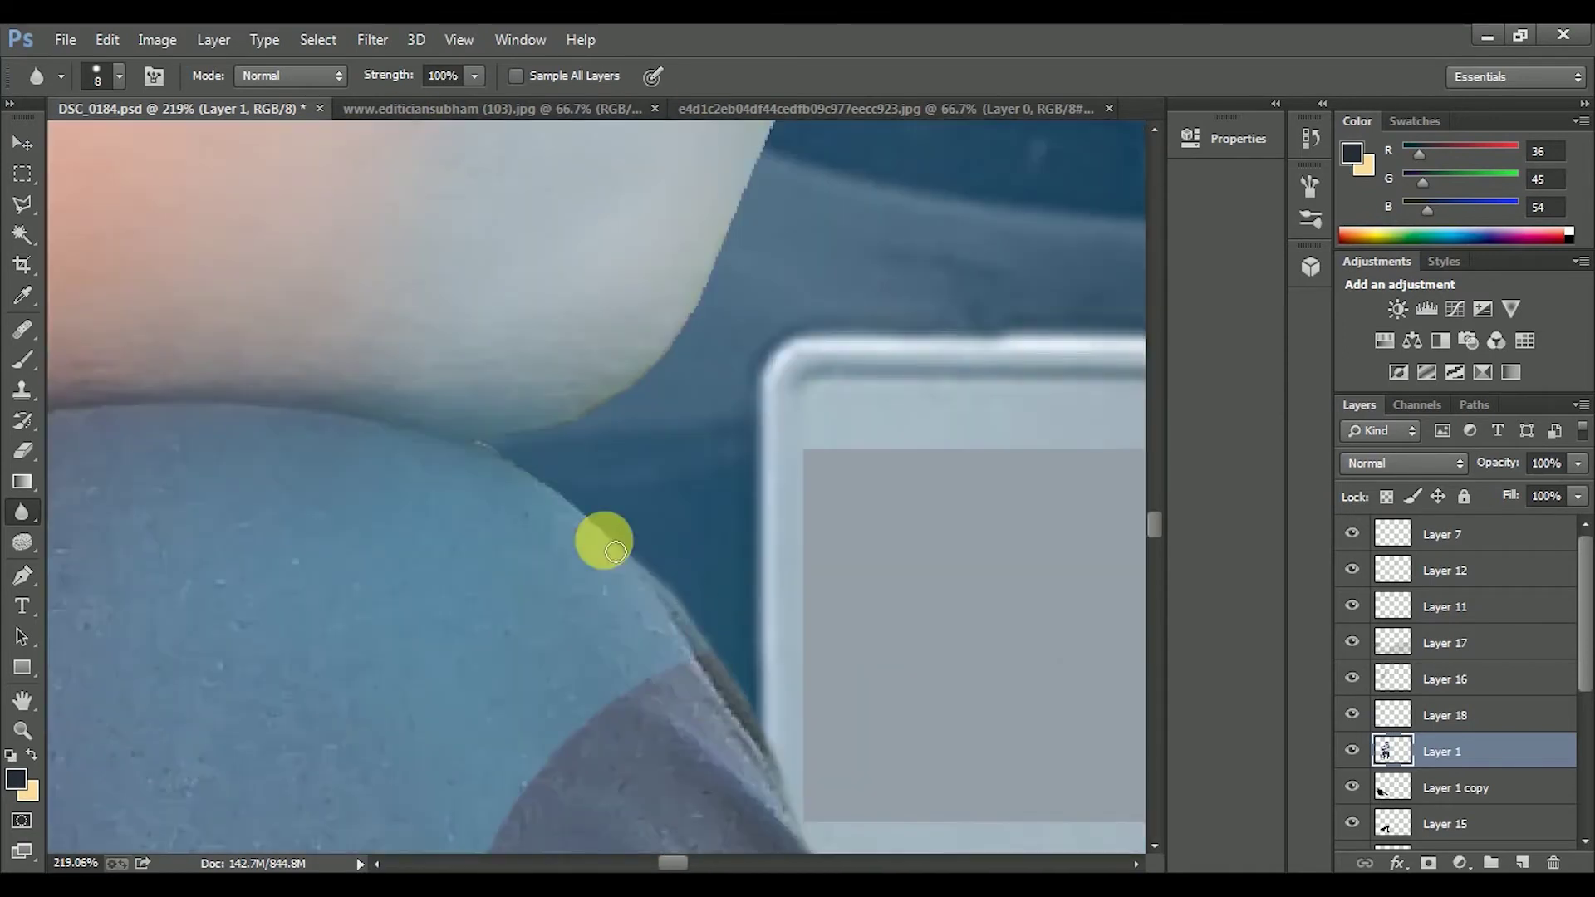
scroll(490, 440, "up", 2)
scroll(680, 577, "up", 2)
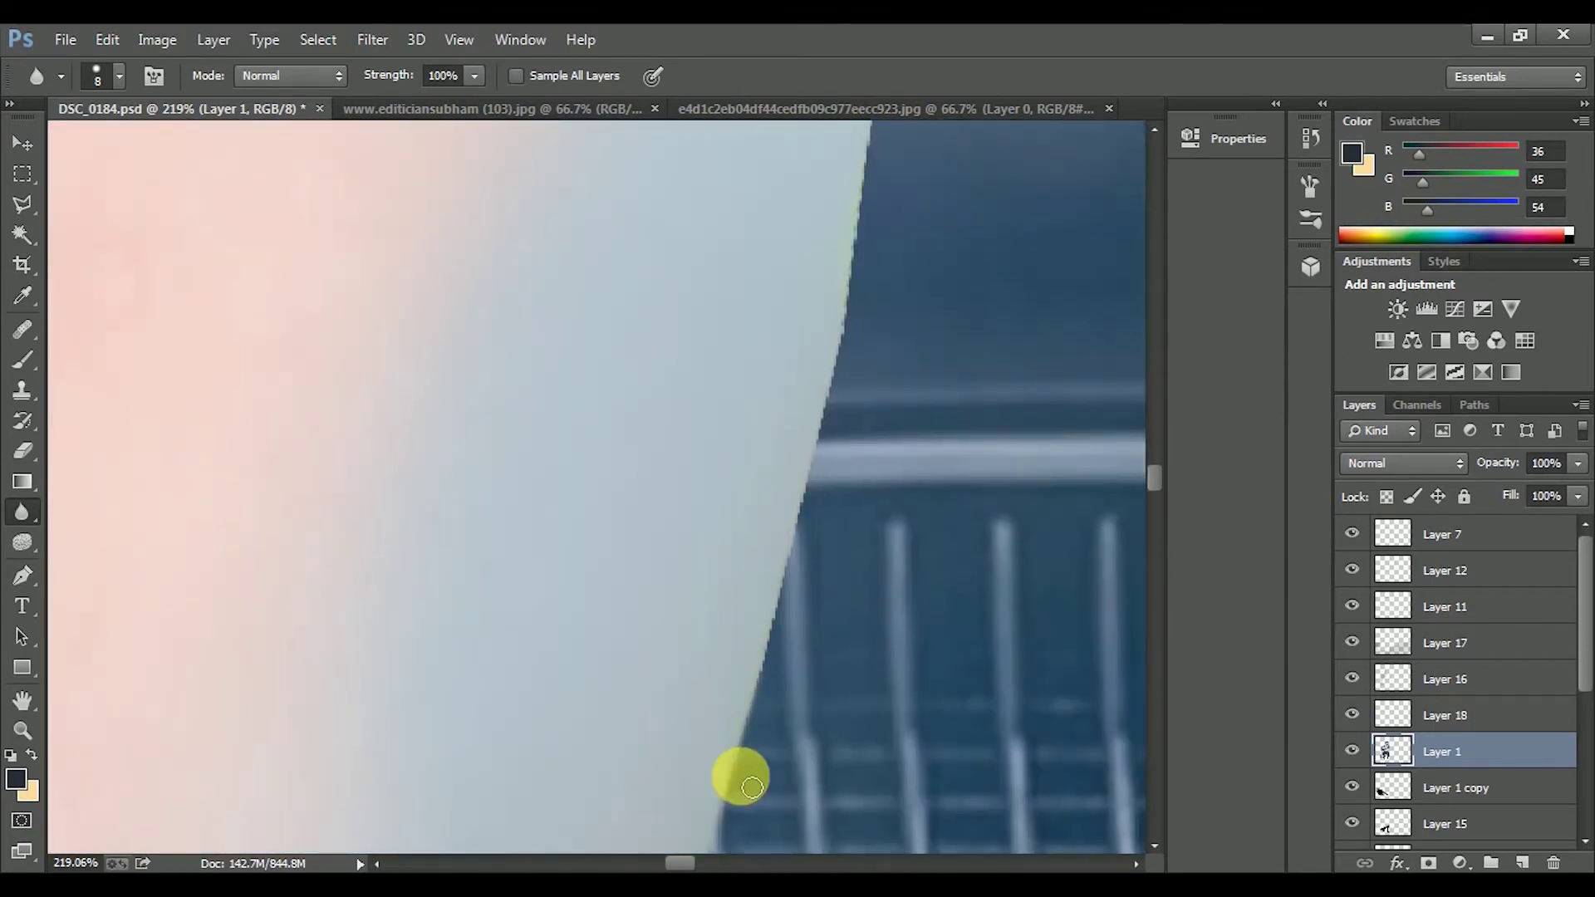
scroll(841, 516, "up", 2)
scroll(790, 373, "up", 2)
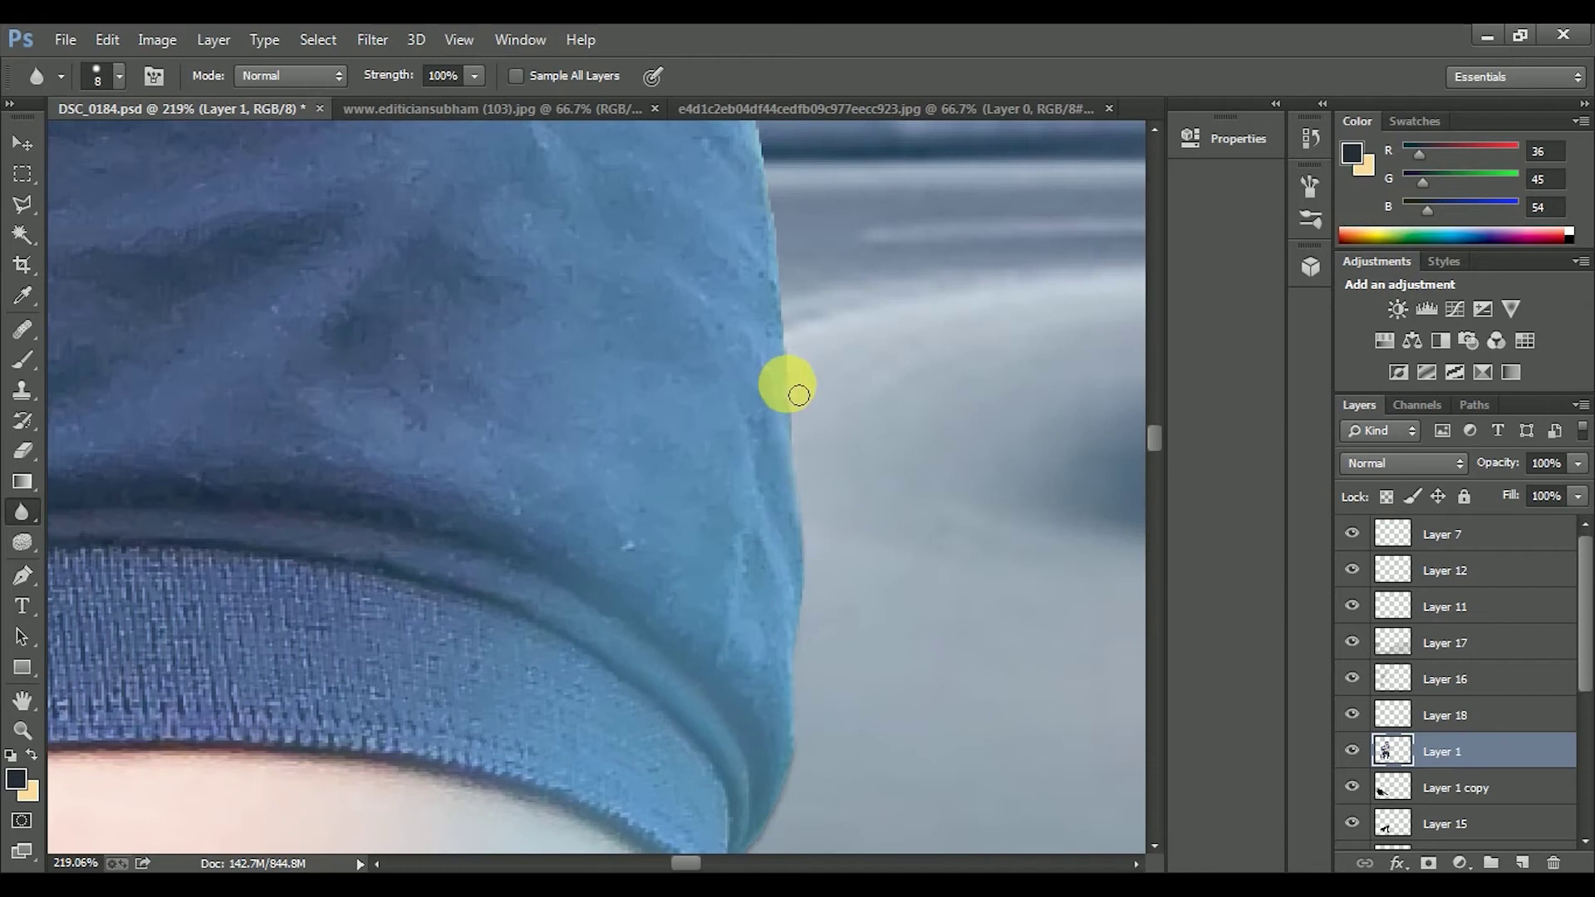
scroll(712, 634, "up", 2)
scroll(684, 669, "up", 2)
scroll(640, 586, "up", 2)
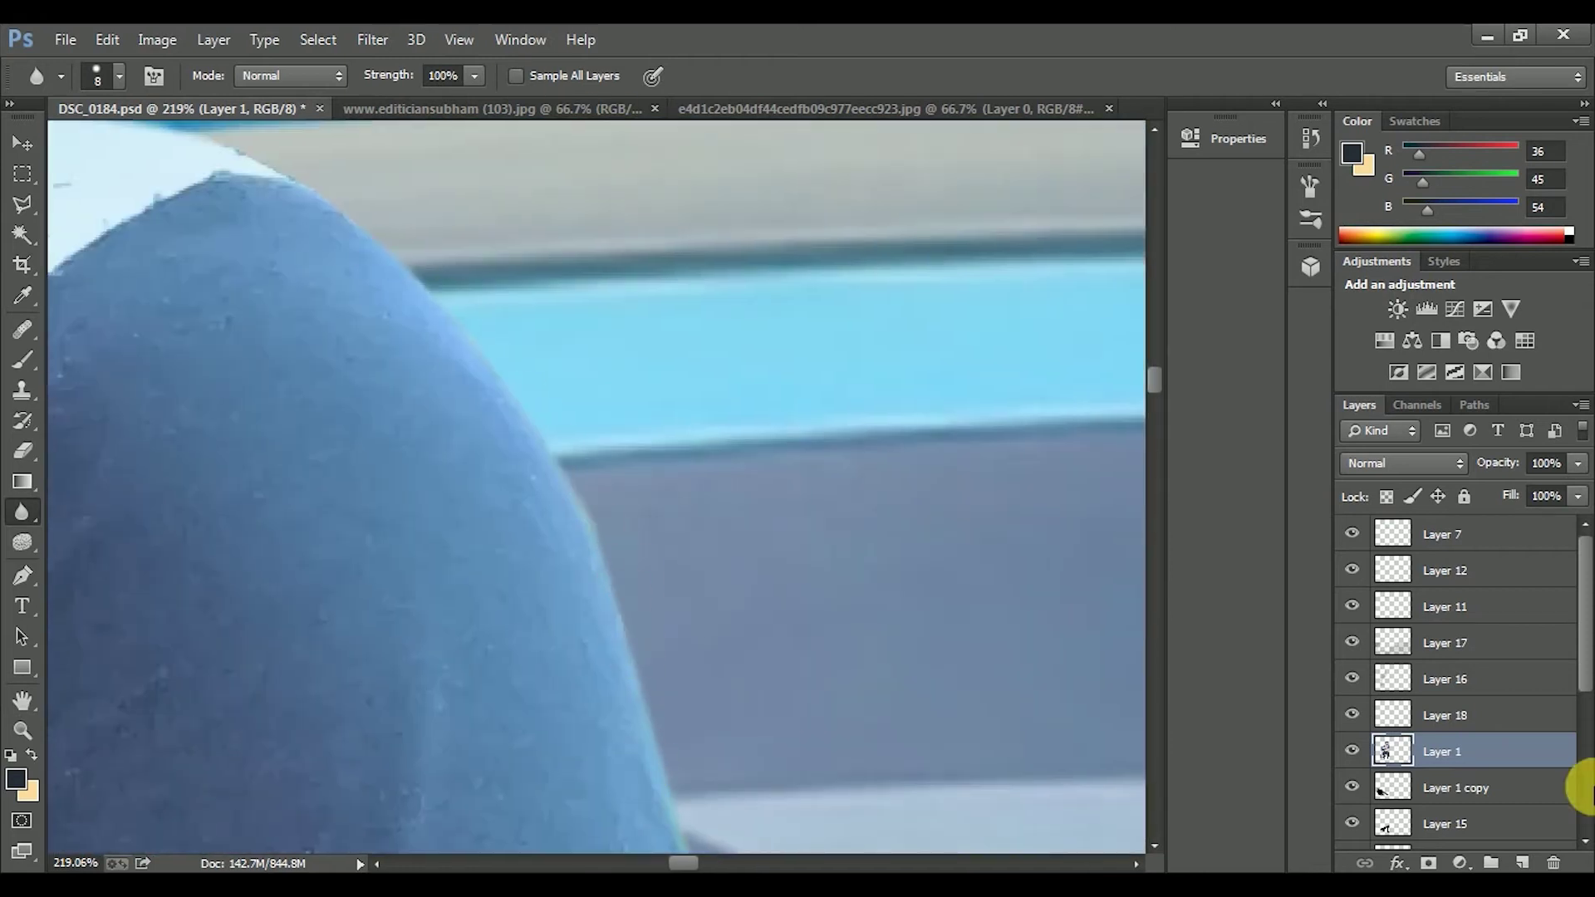
scroll(505, 491, "down", 3)
scroll(555, 633, "down", 3)
scroll(996, 581, "down", 3)
scroll(635, 625, "up", 4)
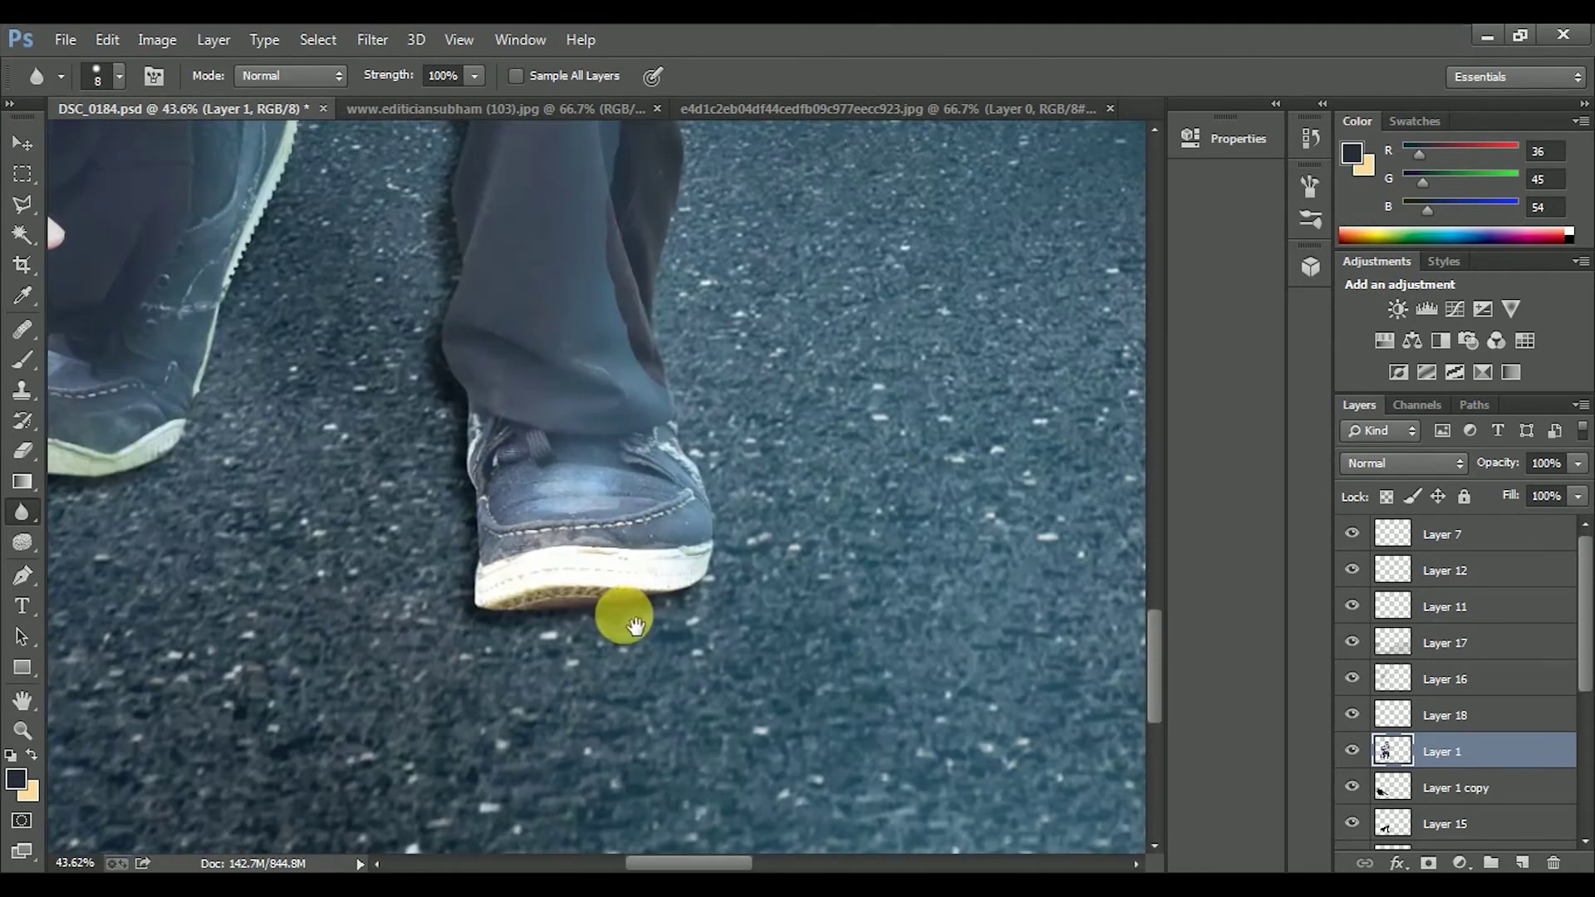
- Fit the whole composite on screen and lower Layer 15's opacity to 53%
key("alt+bracketleft")
key("alt+bracketleft")
scroll(641, 616, "down", 3)
left_click_drag(1577, 463, 1525, 496)
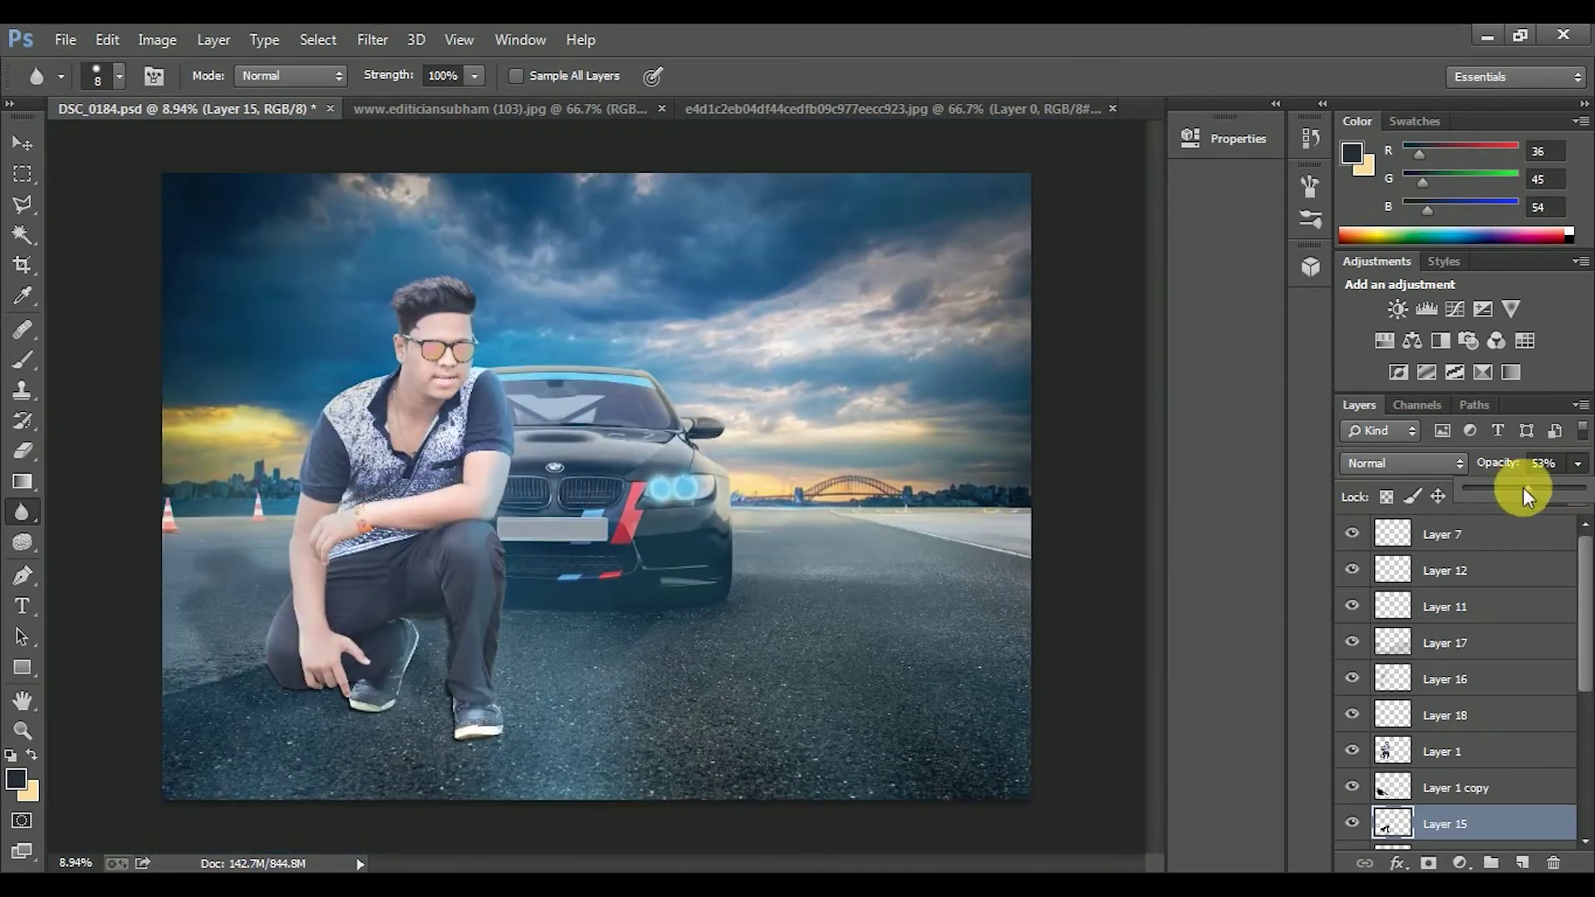
scroll(1588, 591, "down", 3)
scroll(1400, 643, "up", 3)
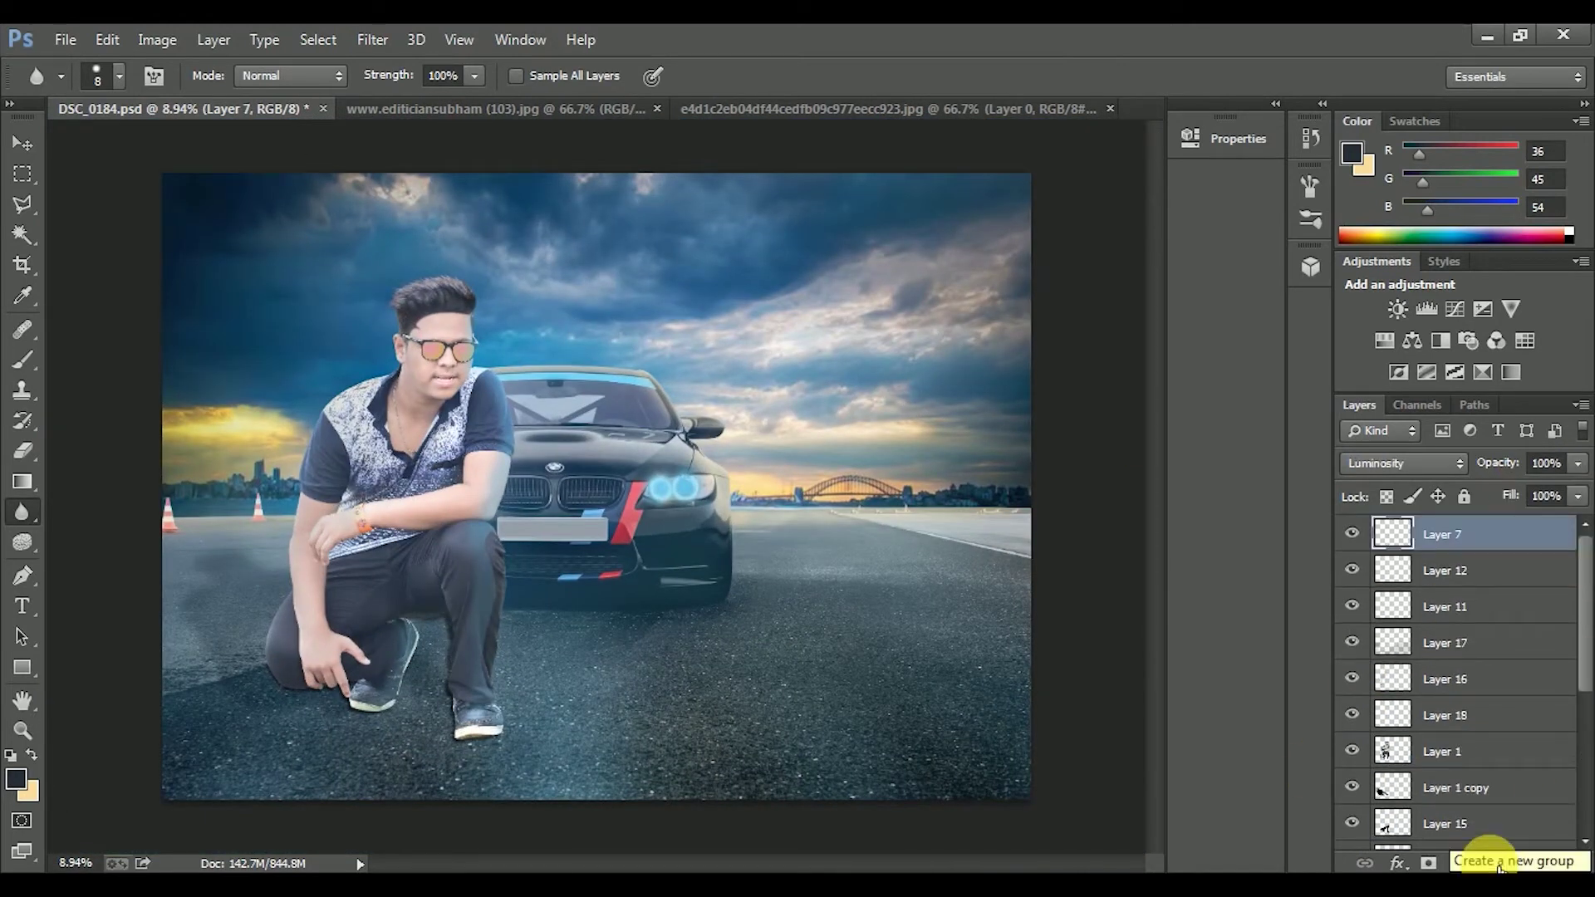
- Add new Layer 19 and paint warm cream light across the sky toward the horizon
key("b")
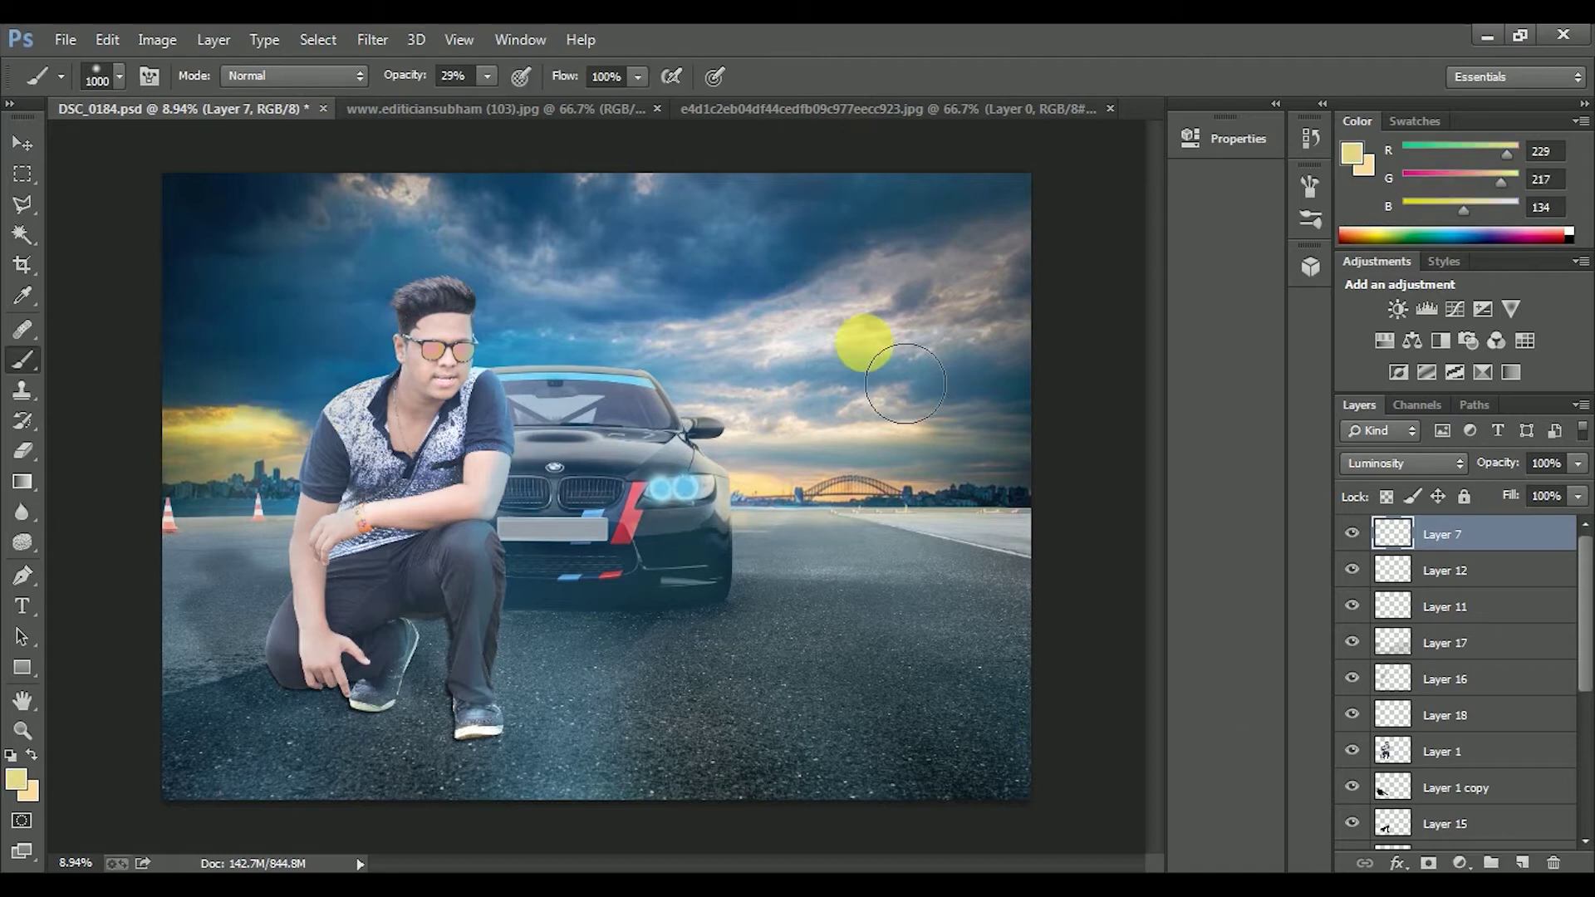
key("ctrl+shift+alt+n")
mouse_move(831, 249)
left_mouse_down()
mouse_move(651, 241)
mouse_move(301, 447)
mouse_move(1026, 435)
mouse_move(462, 446)
left_mouse_up()
key("ctrl+minus")
- Try Screen and Lighter Color blending on Layer 19, settling on Linear Burn
left_click(1404, 463)
left_click(1404, 212)
left_click(1412, 462)
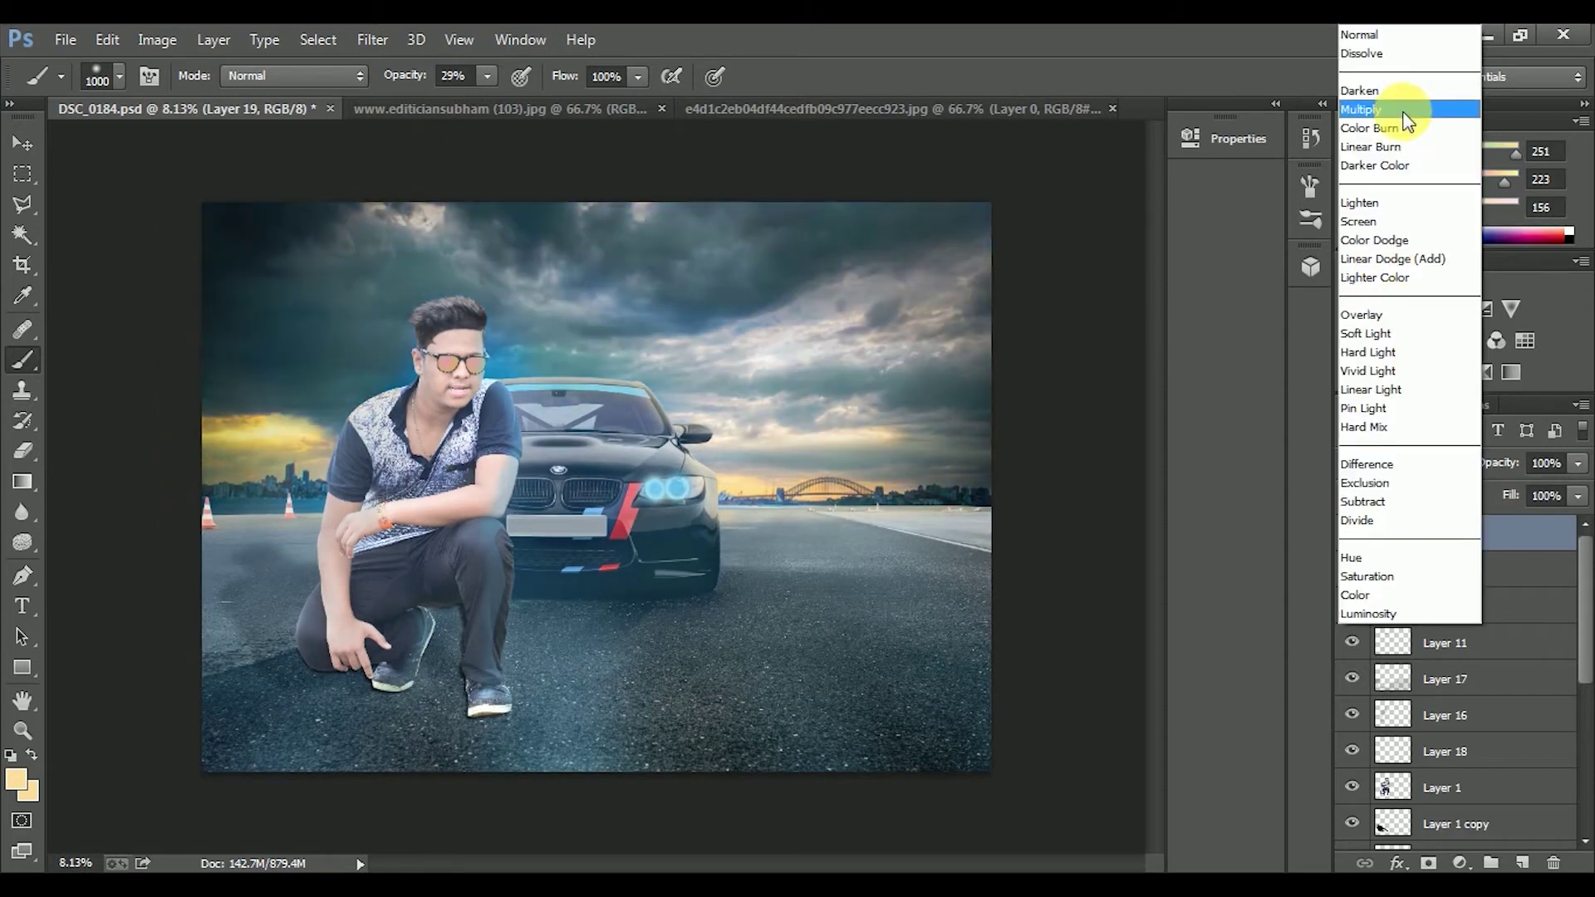
left_click(1404, 277)
scroll(1412, 475, "up", 2)
scroll(1412, 475, "up", 1)
scroll(1412, 475, "up", 2)
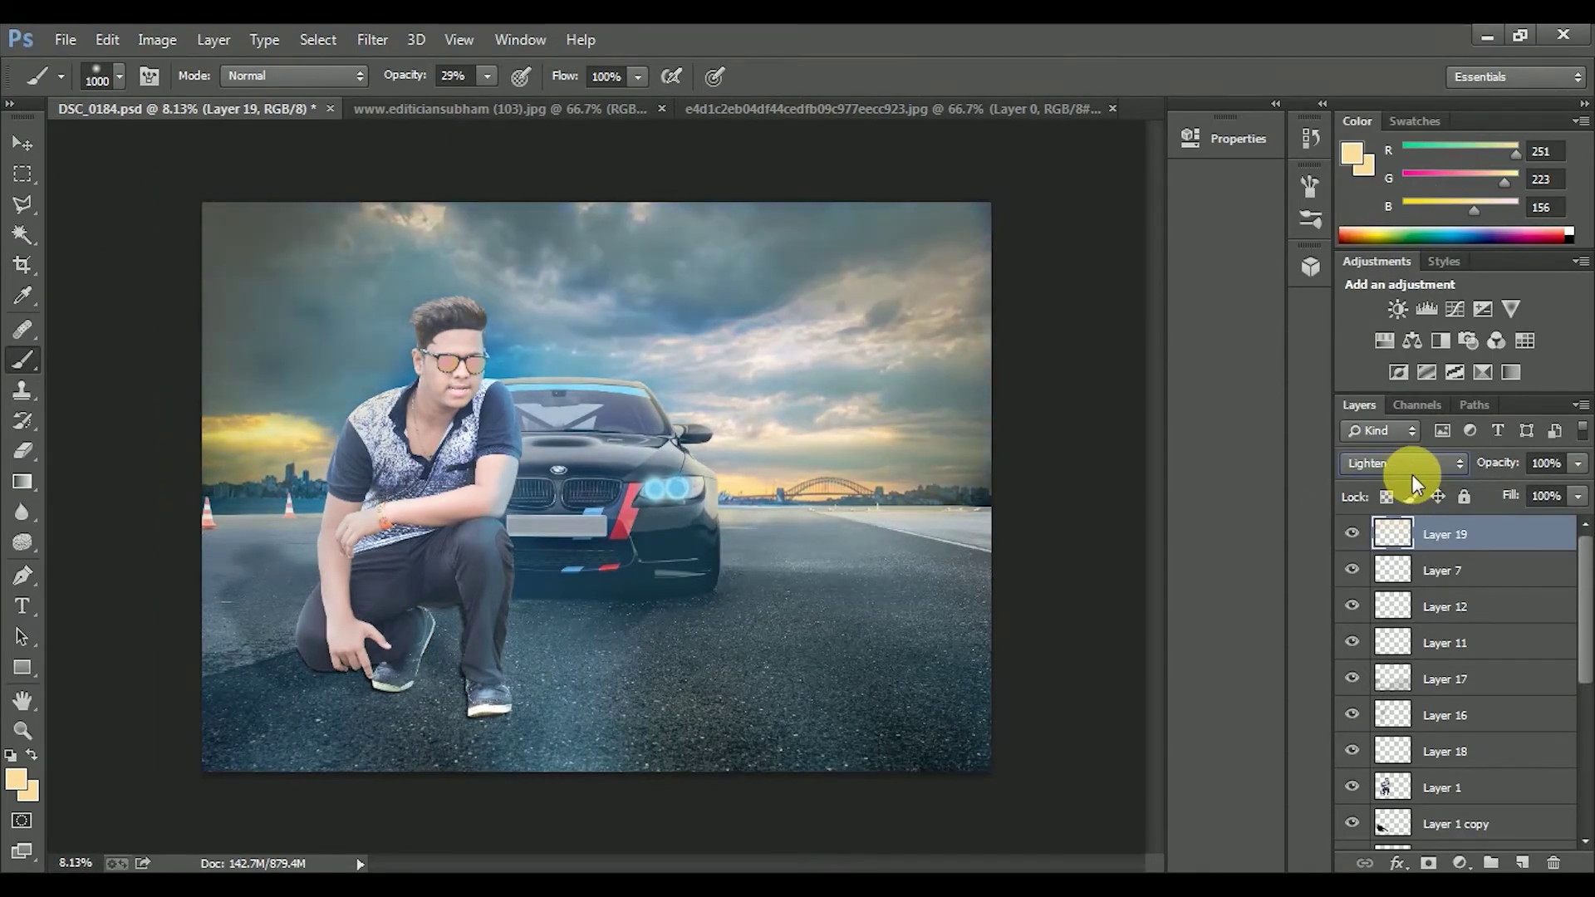
scroll(1412, 475, "up", 1)
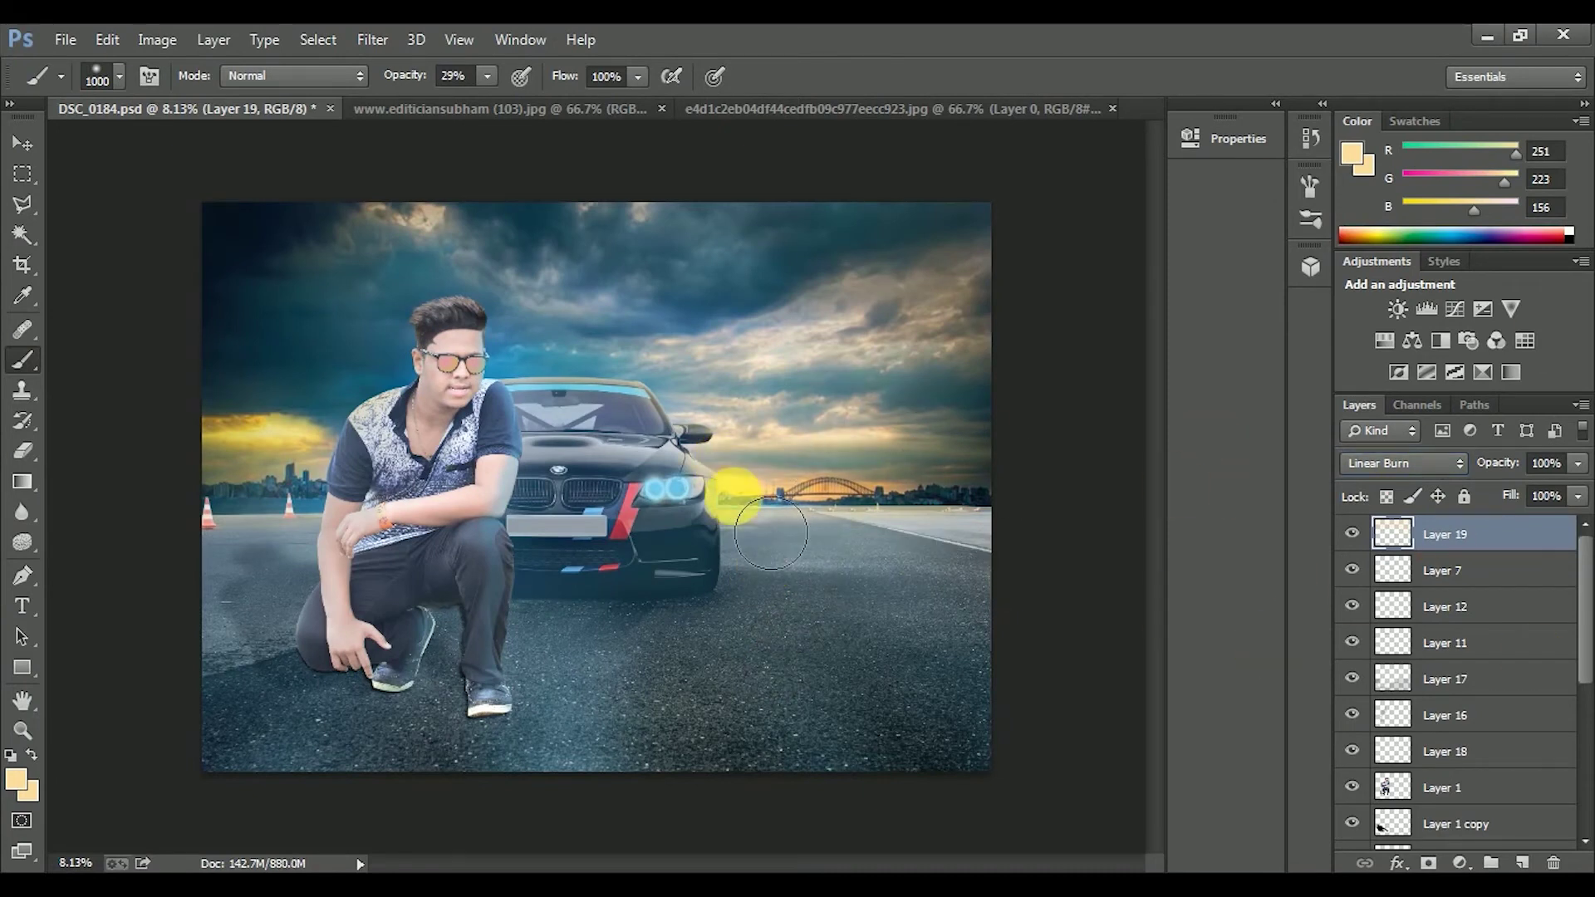
scroll(402, 359, "up", 3)
scroll(997, 540, "down", 2)
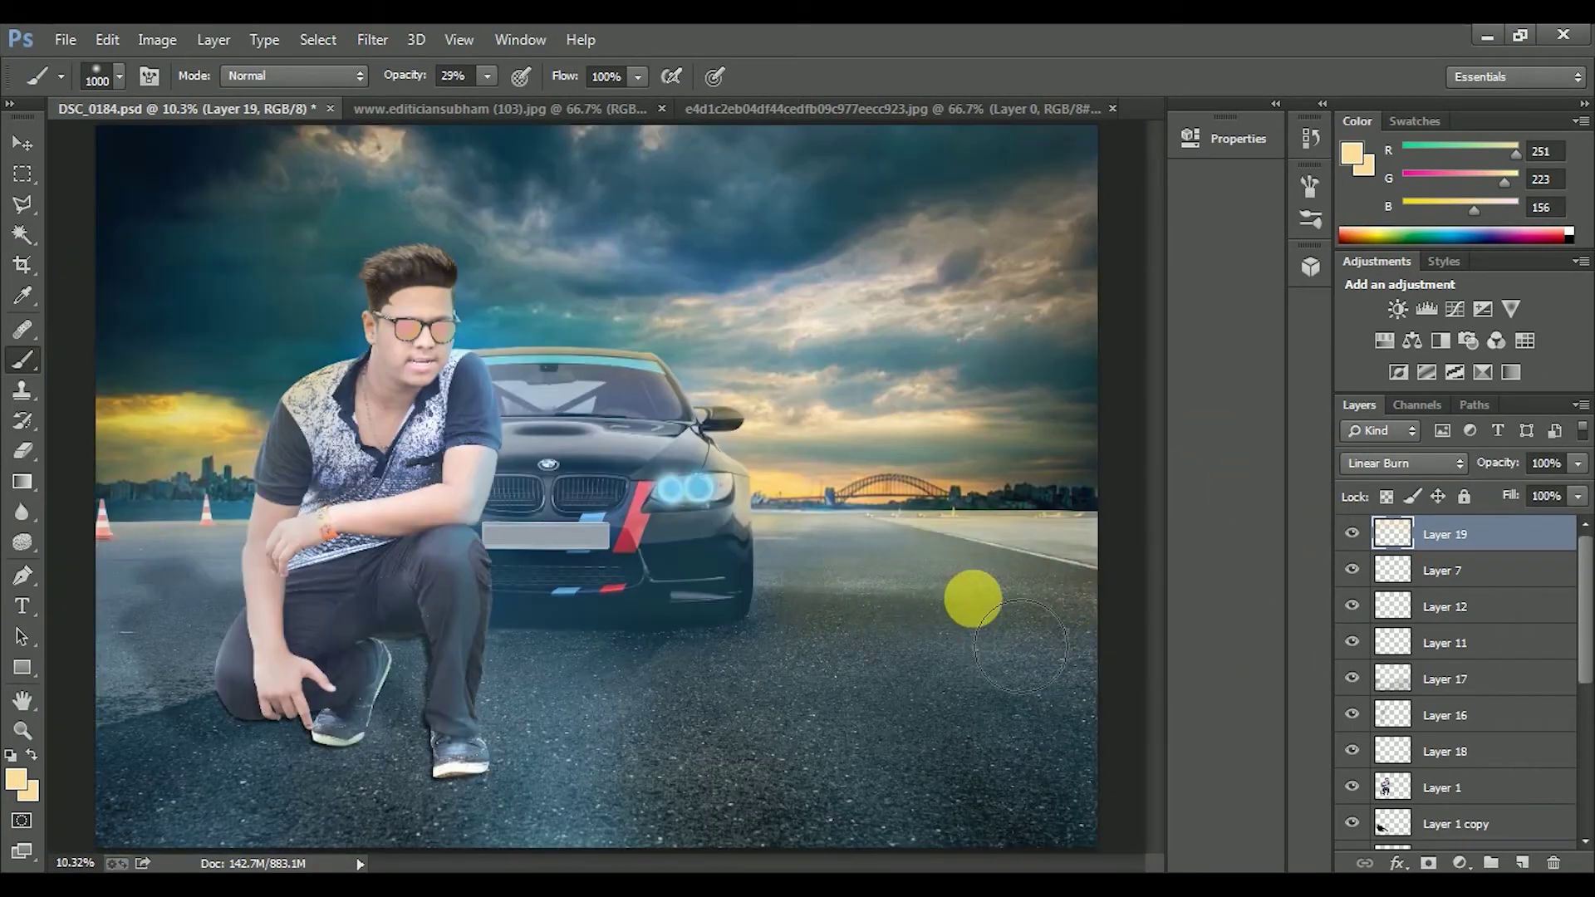
- Reduce the brush opacity and stamp all visible layers into new Layer 20
left_click_drag(487, 75, 461, 101)
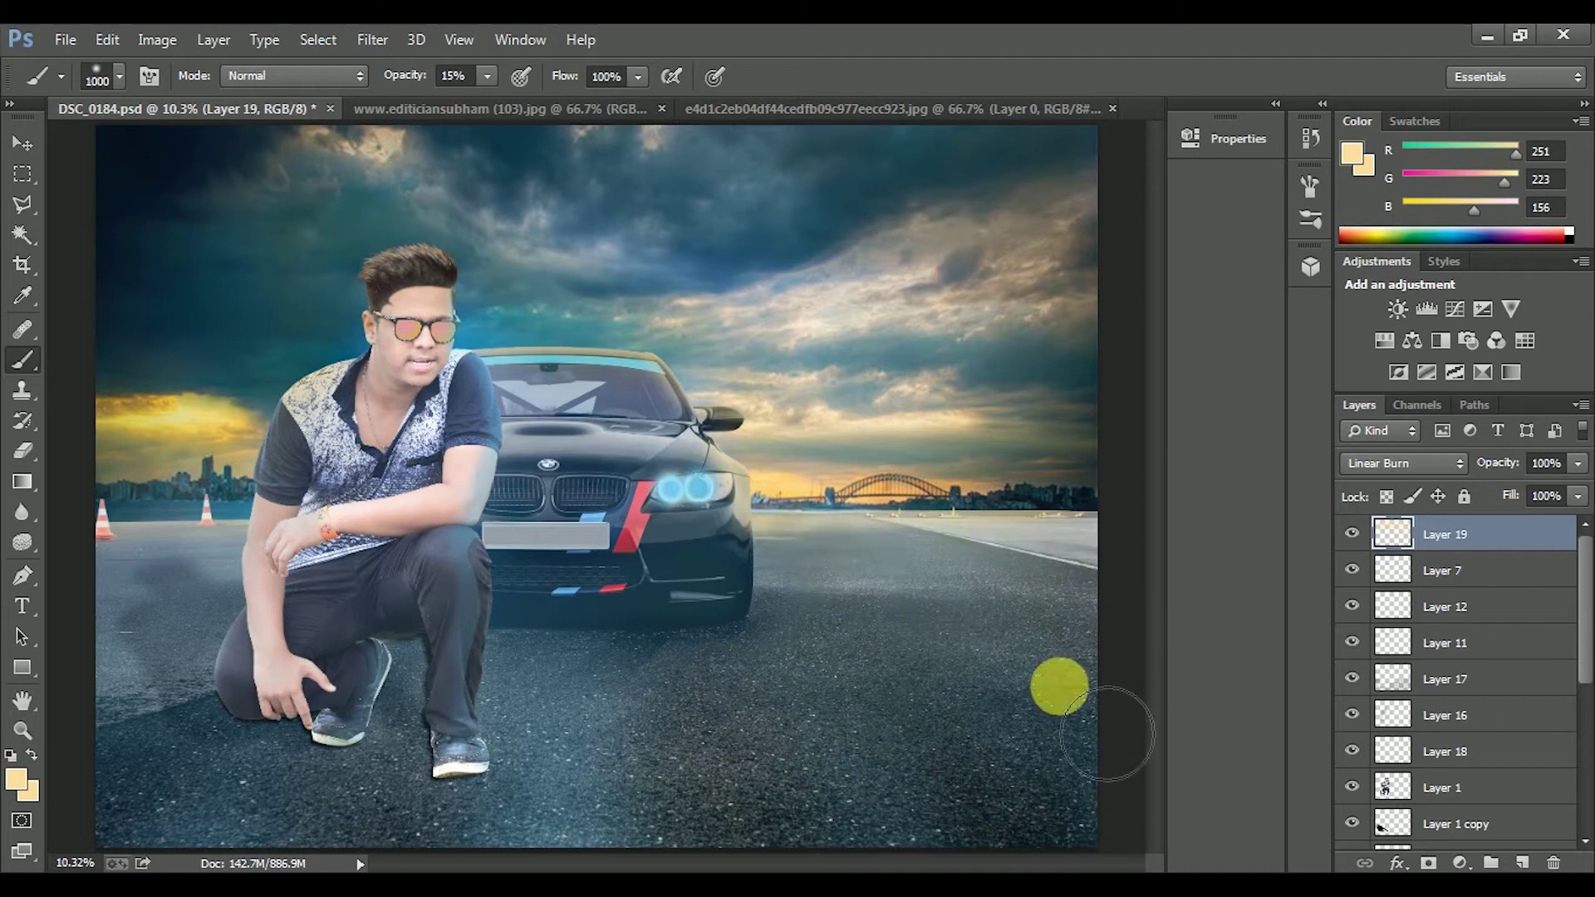
scroll(656, 574, "down", 4)
key("ctrl+alt+shift+e")
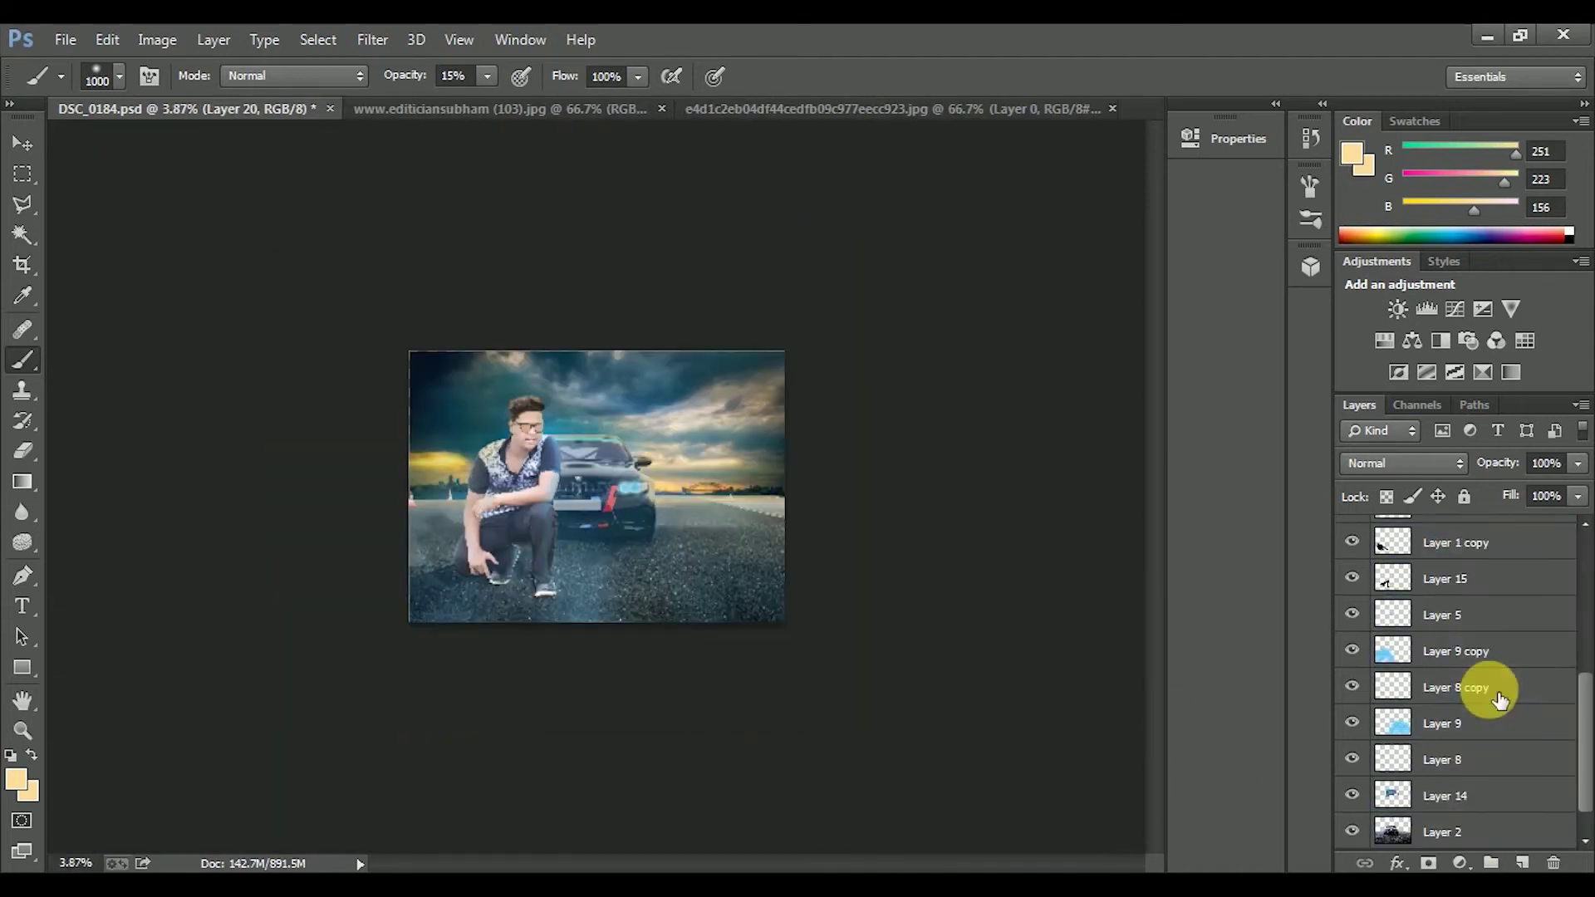
- Save the document and trial radial and graduated adjustments in Camera Raw on Layer 20
key("ctrl+s")
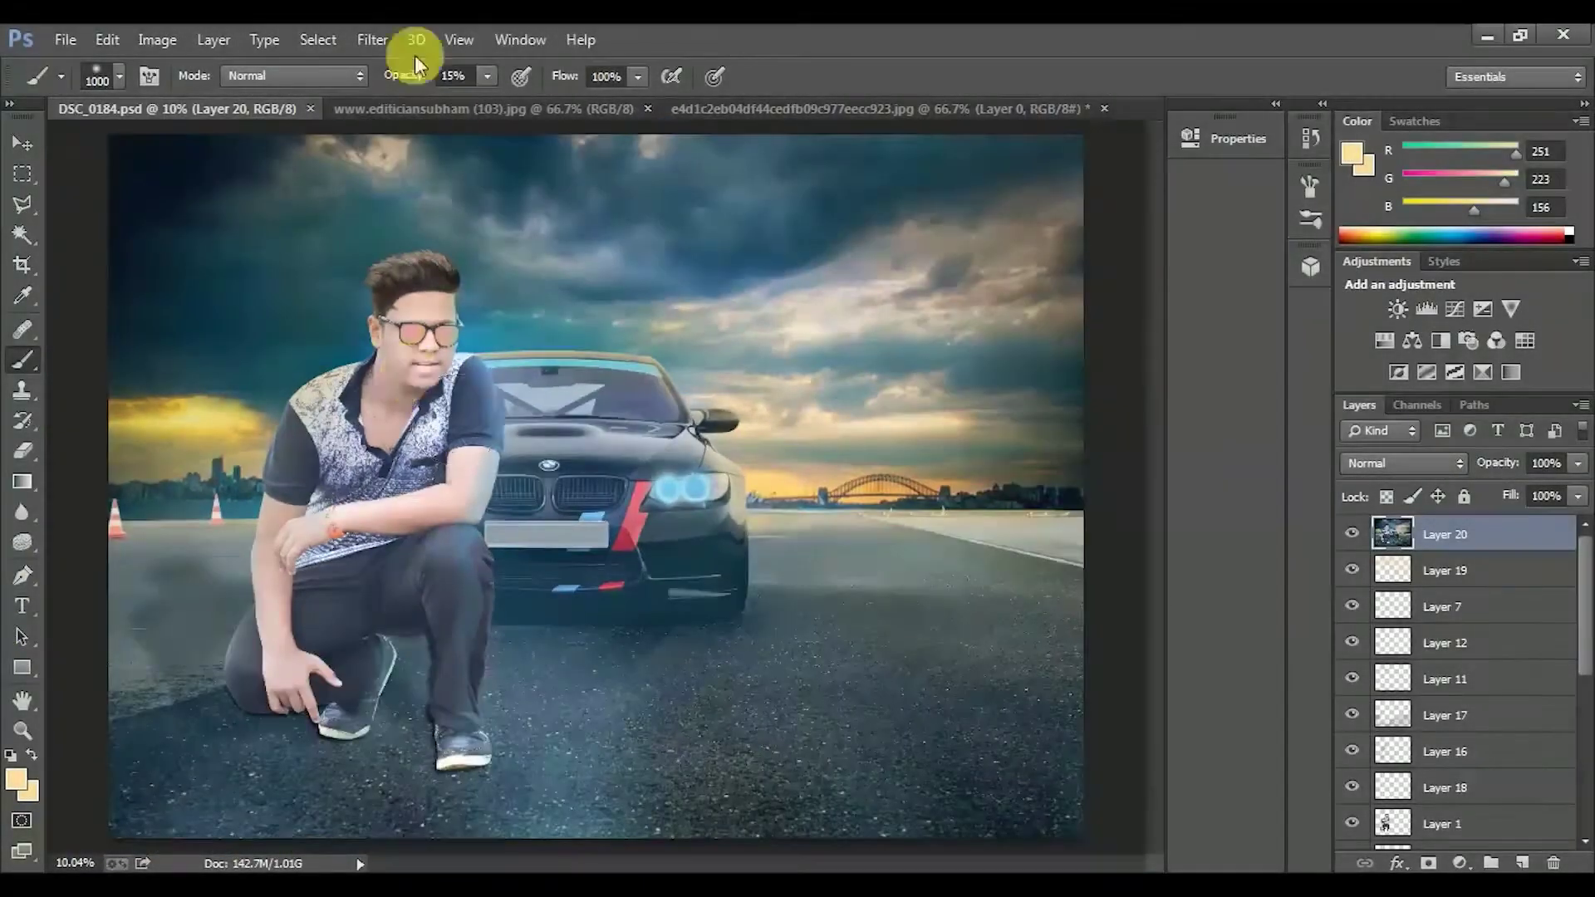
left_click(372, 39)
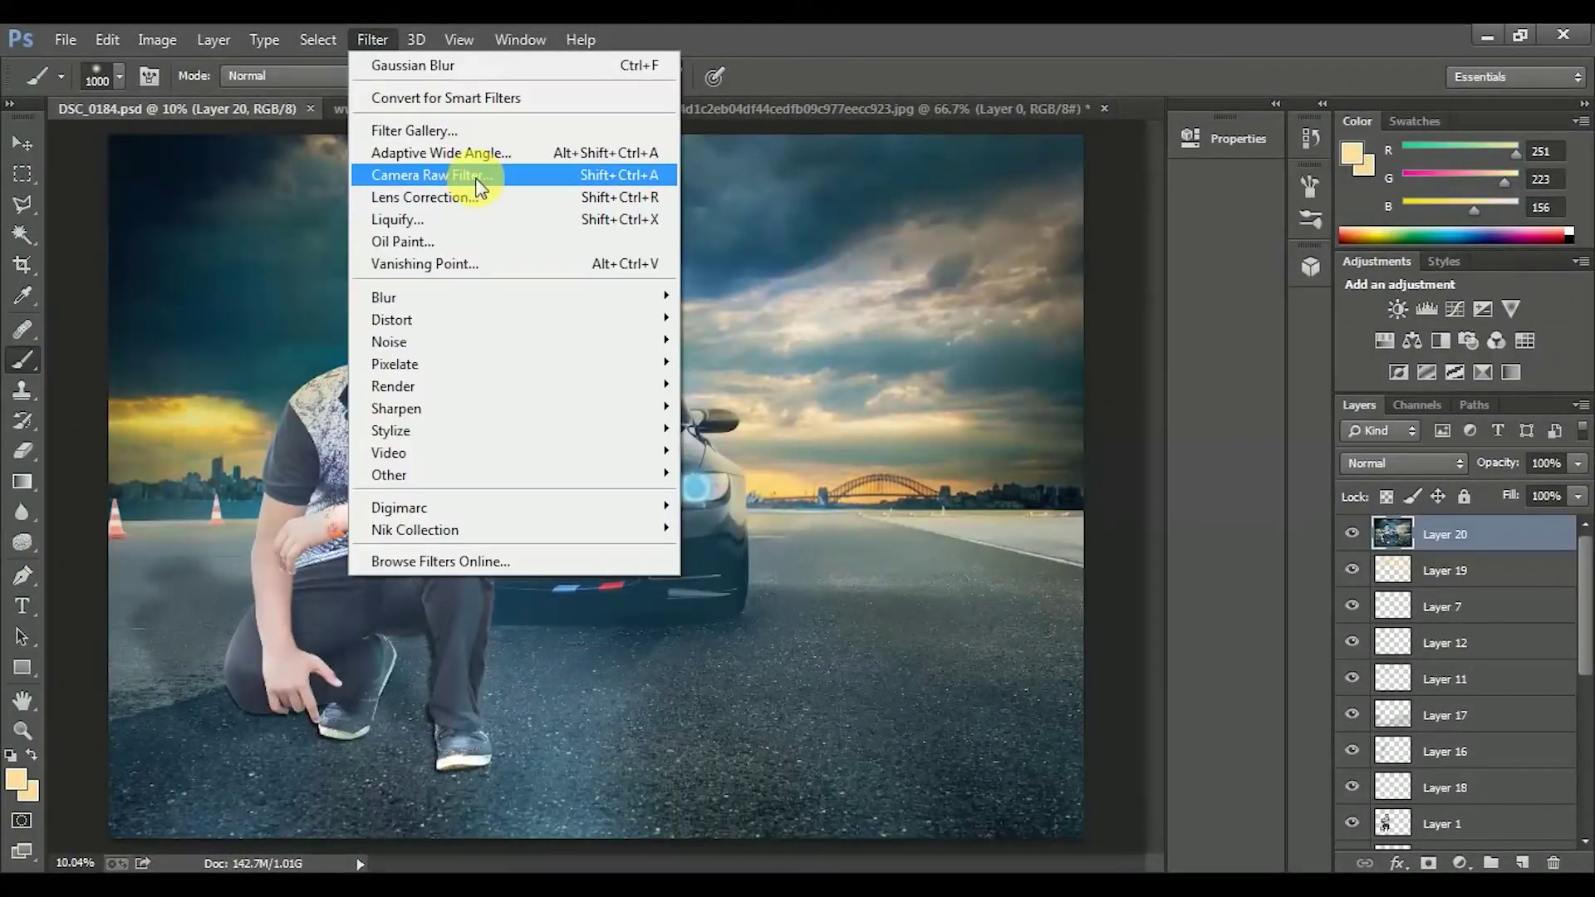
left_click(477, 176)
key("k")
key("j")
left_click_drag(634, 207, 480, 537)
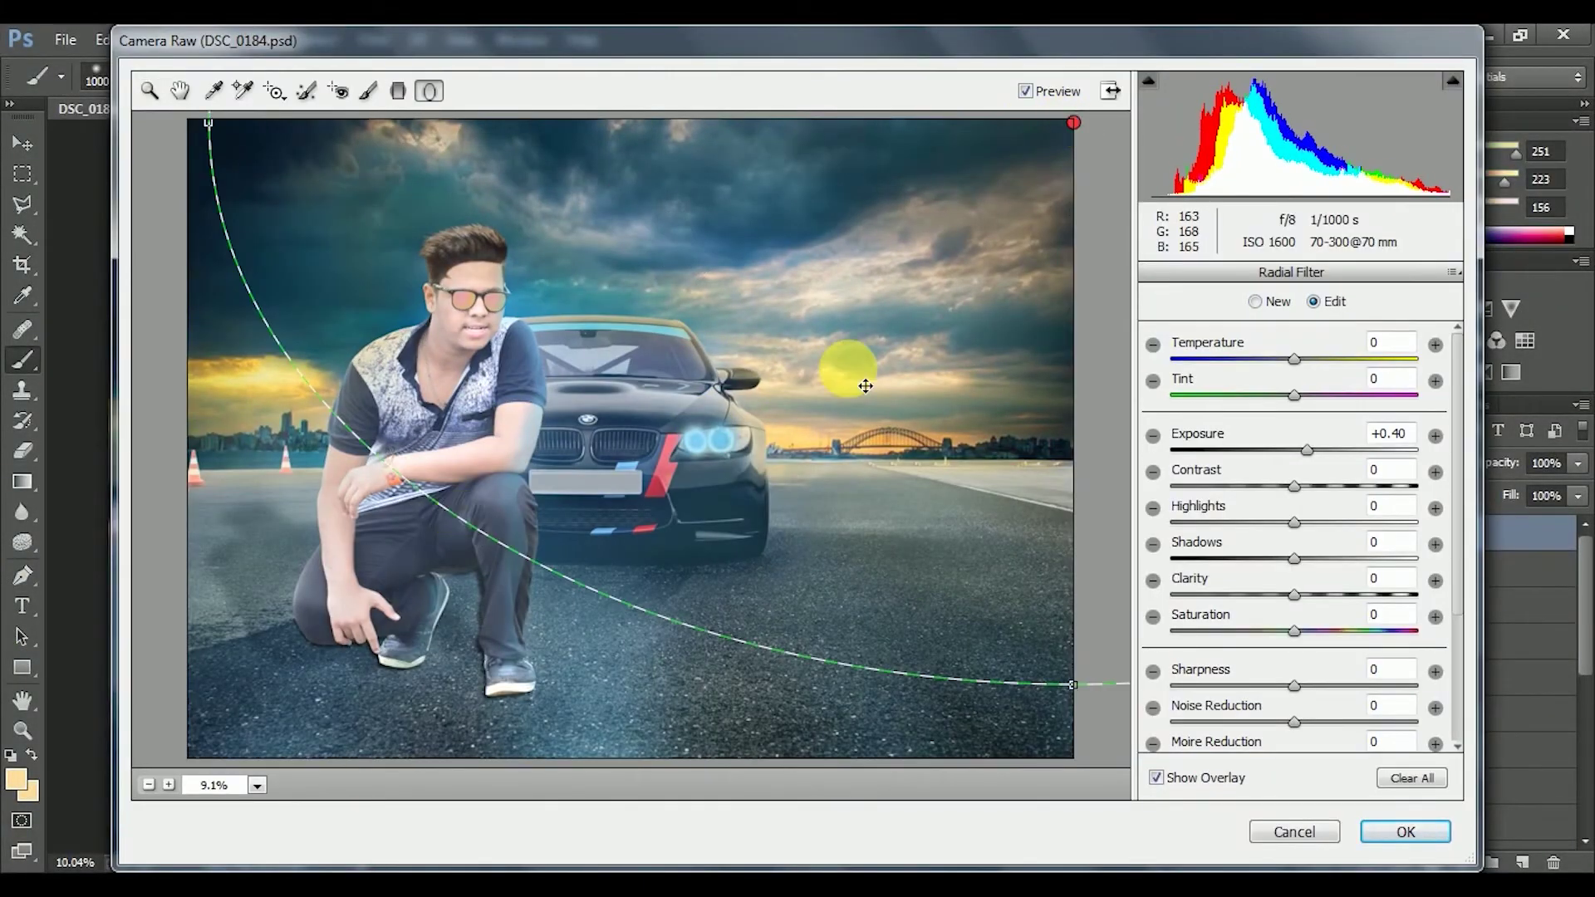
key("g")
left_click(1334, 456)
key("z")
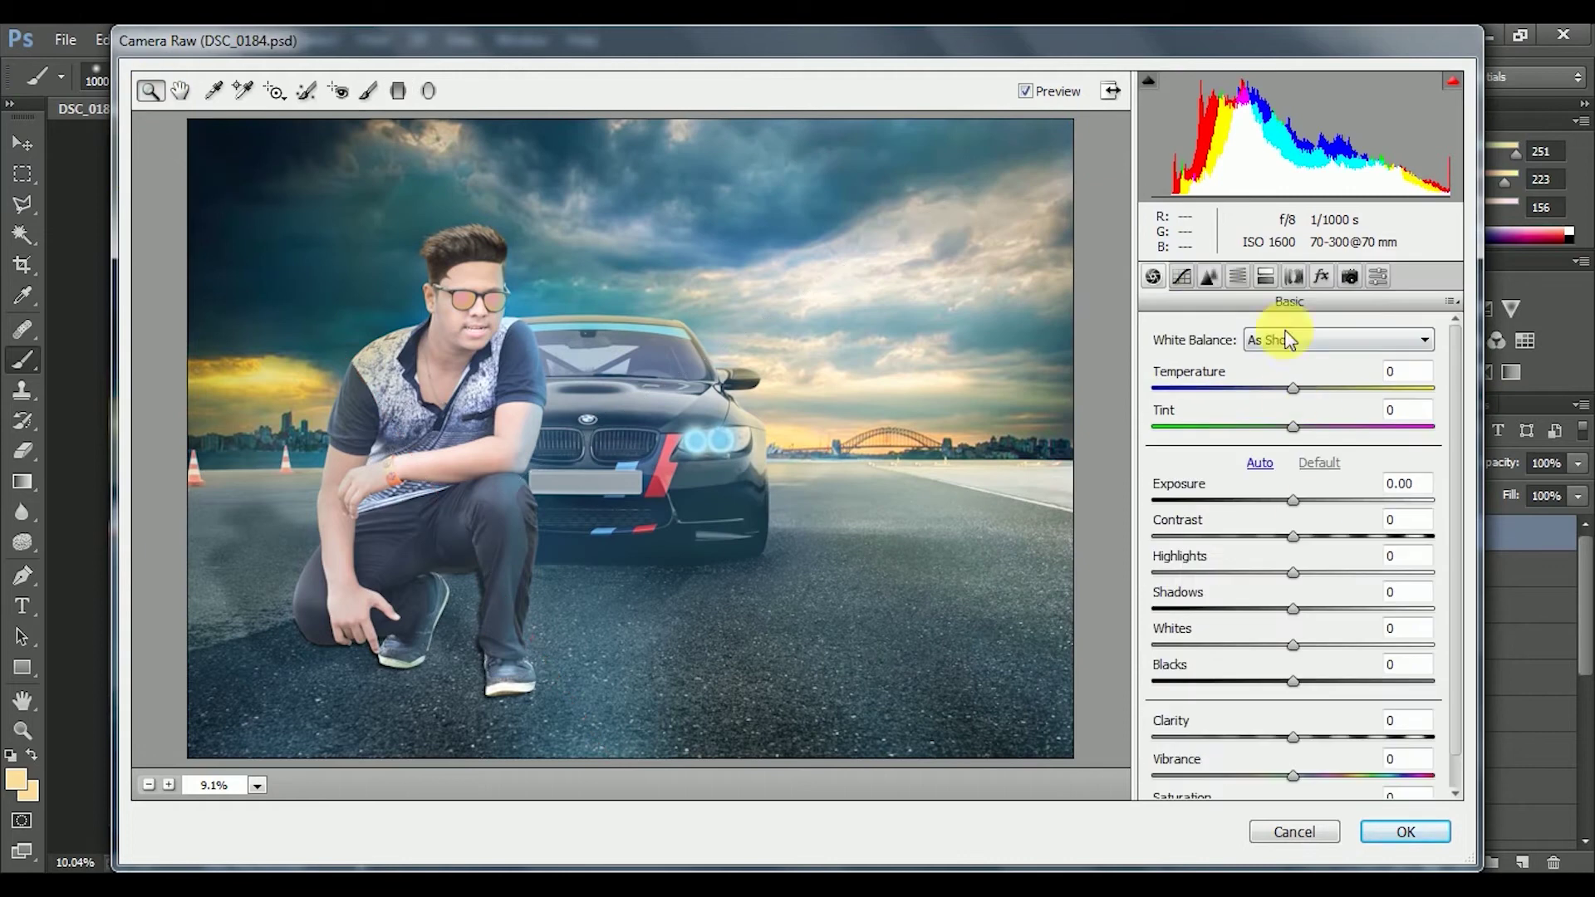
- Set Clarity to 100 and zoom the Camera Raw preview to fit
left_click(1404, 720)
type("100")
left_click(791, 534)
left_click(630, 403, "alt")
left_click(356, 356, "alt")
key("ctrl+plus")
- Deepen the Blacks and enter darker Shadows and Exposure values (-80, -0.3)
mouse_move(1293, 681)
left_mouse_down()
mouse_move(1210, 667)
mouse_move(1179, 698)
left_mouse_up()
left_click(266, 303, "alt")
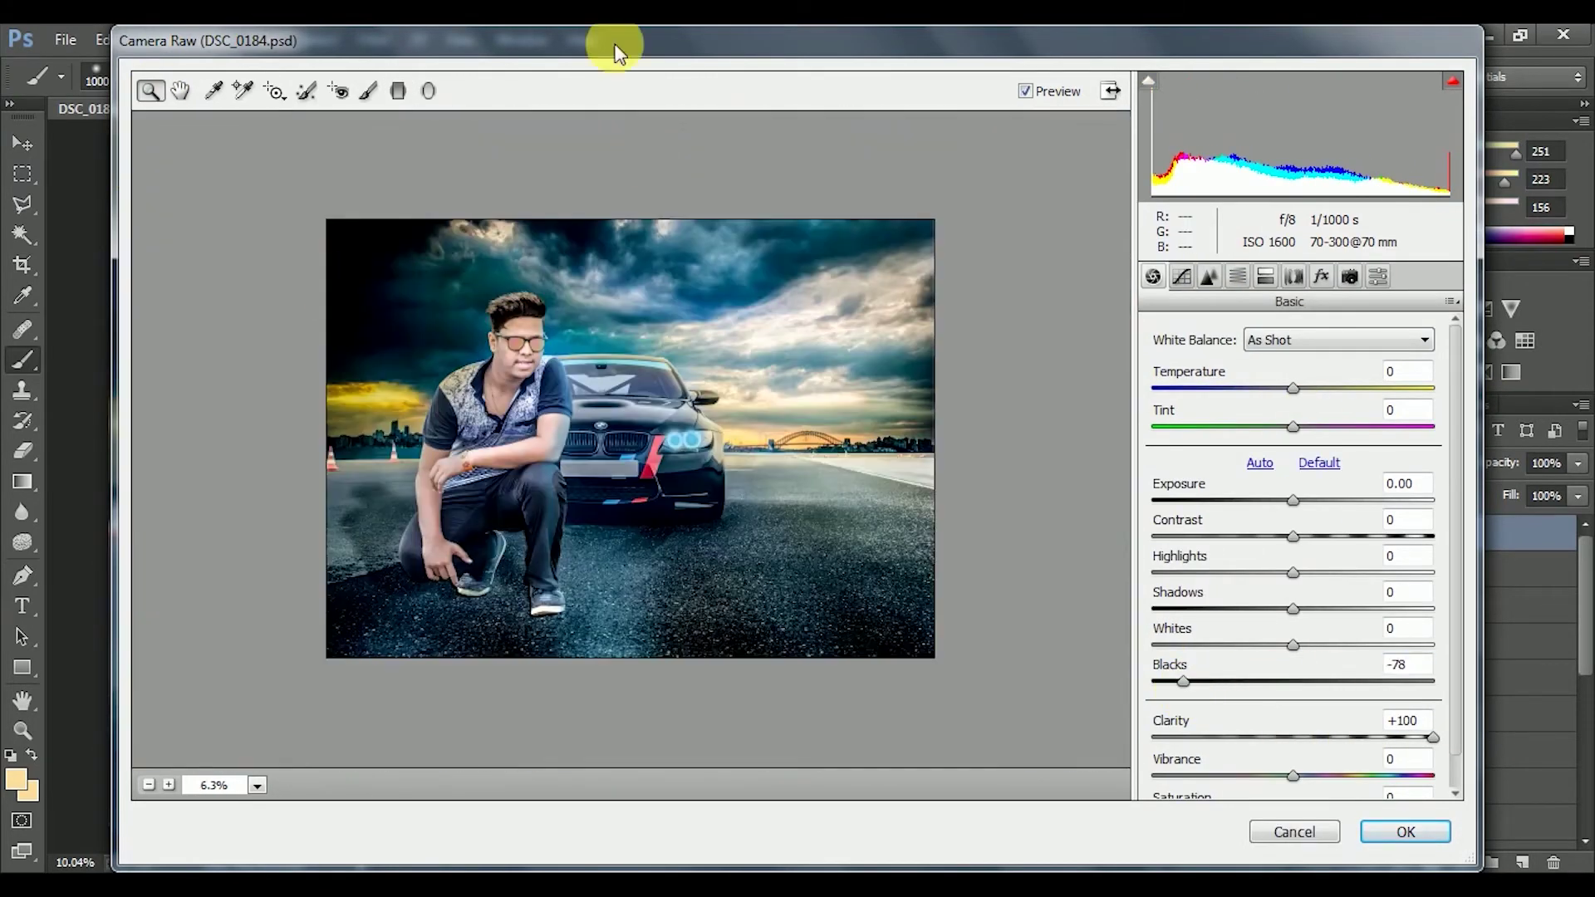
left_click_drag(616, 42, 563, 42)
left_click(612, 433)
left_click_drag(1241, 609, 1333, 610)
type("-80")
left_click(1349, 483)
type("-0.3")
left_click(779, 519, "alt")
- Try Contrast +19, Shadows -30, Blacks -62 and Exposure +0.40, then cancel Camera Raw
left_click_drag(1186, 535, 1268, 536)
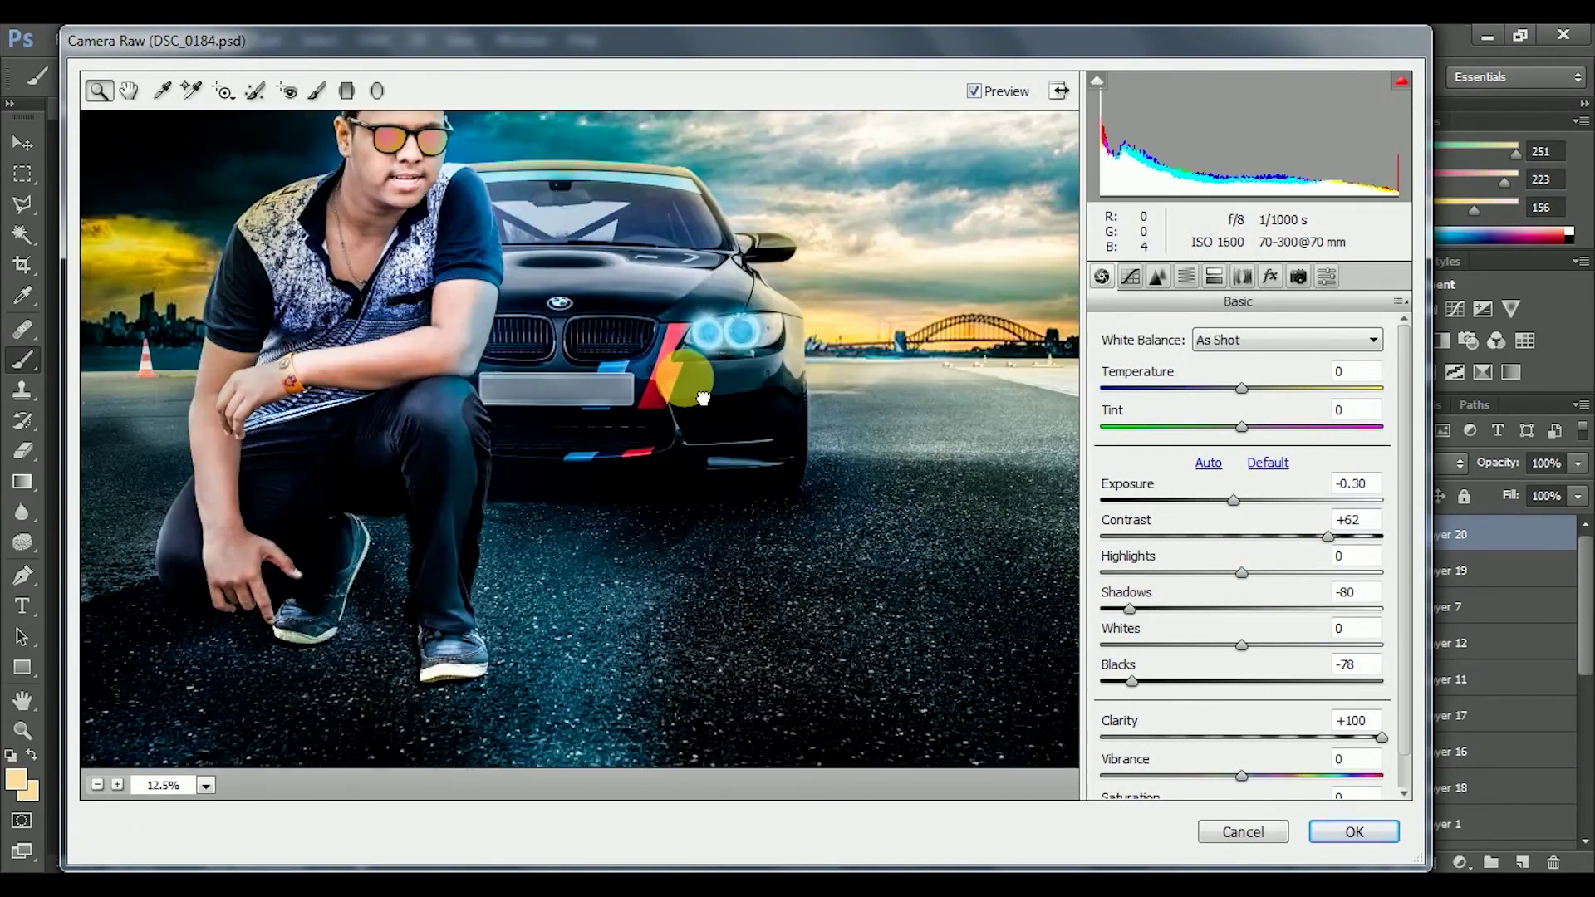
left_click_drag(1129, 608, 1199, 609)
left_click_drag(1132, 681, 1157, 679)
left_click_drag(1232, 500, 1223, 500)
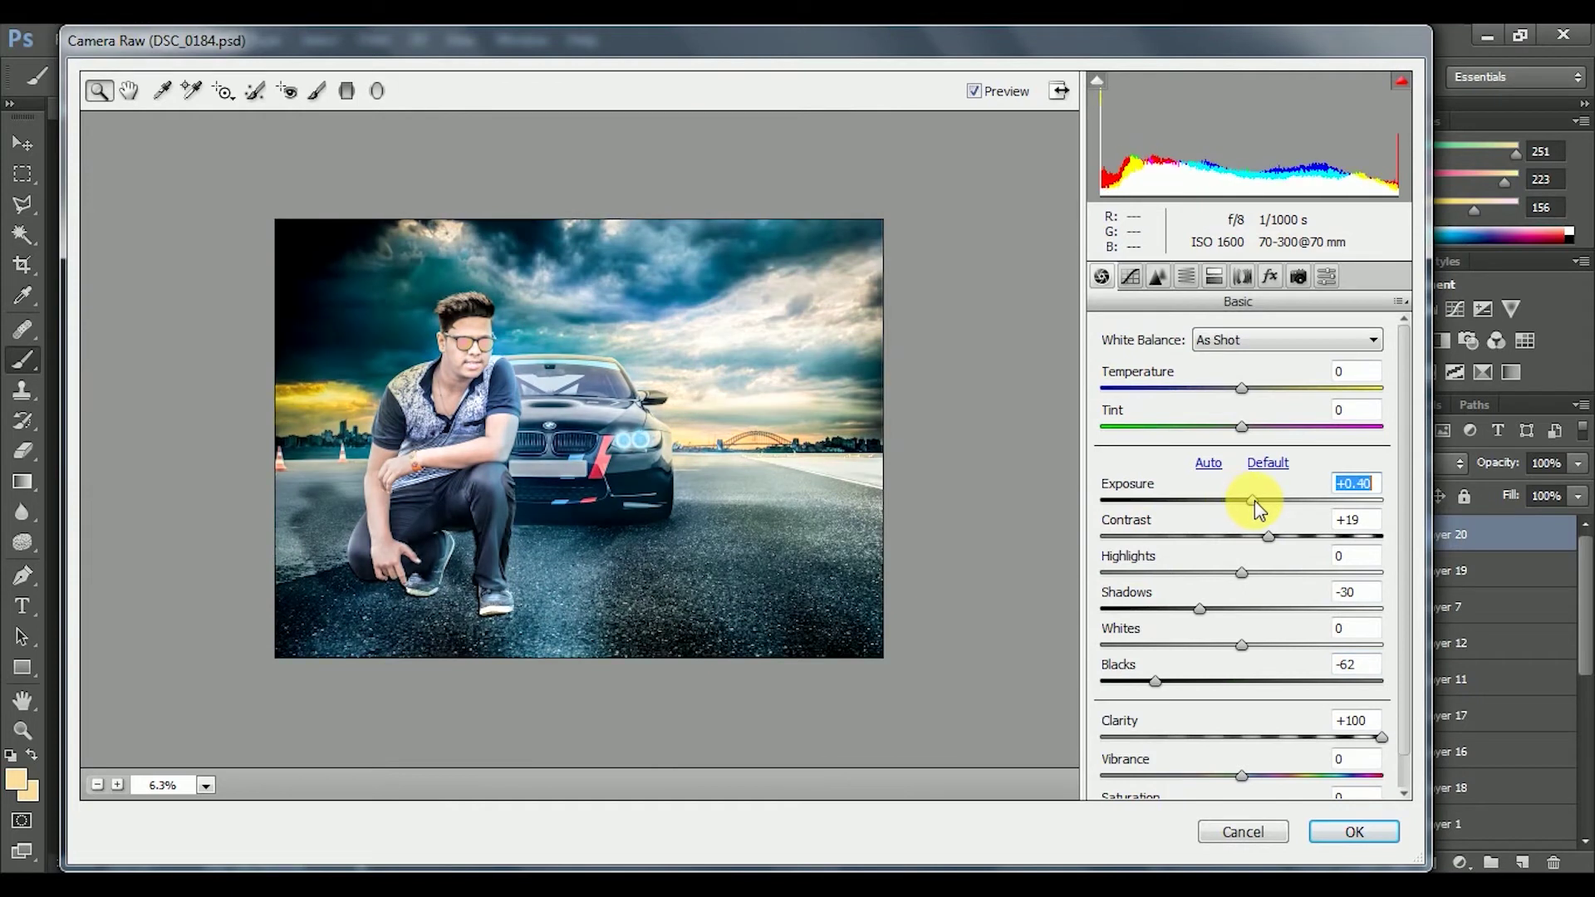
left_click(615, 409)
left_click(1262, 840)
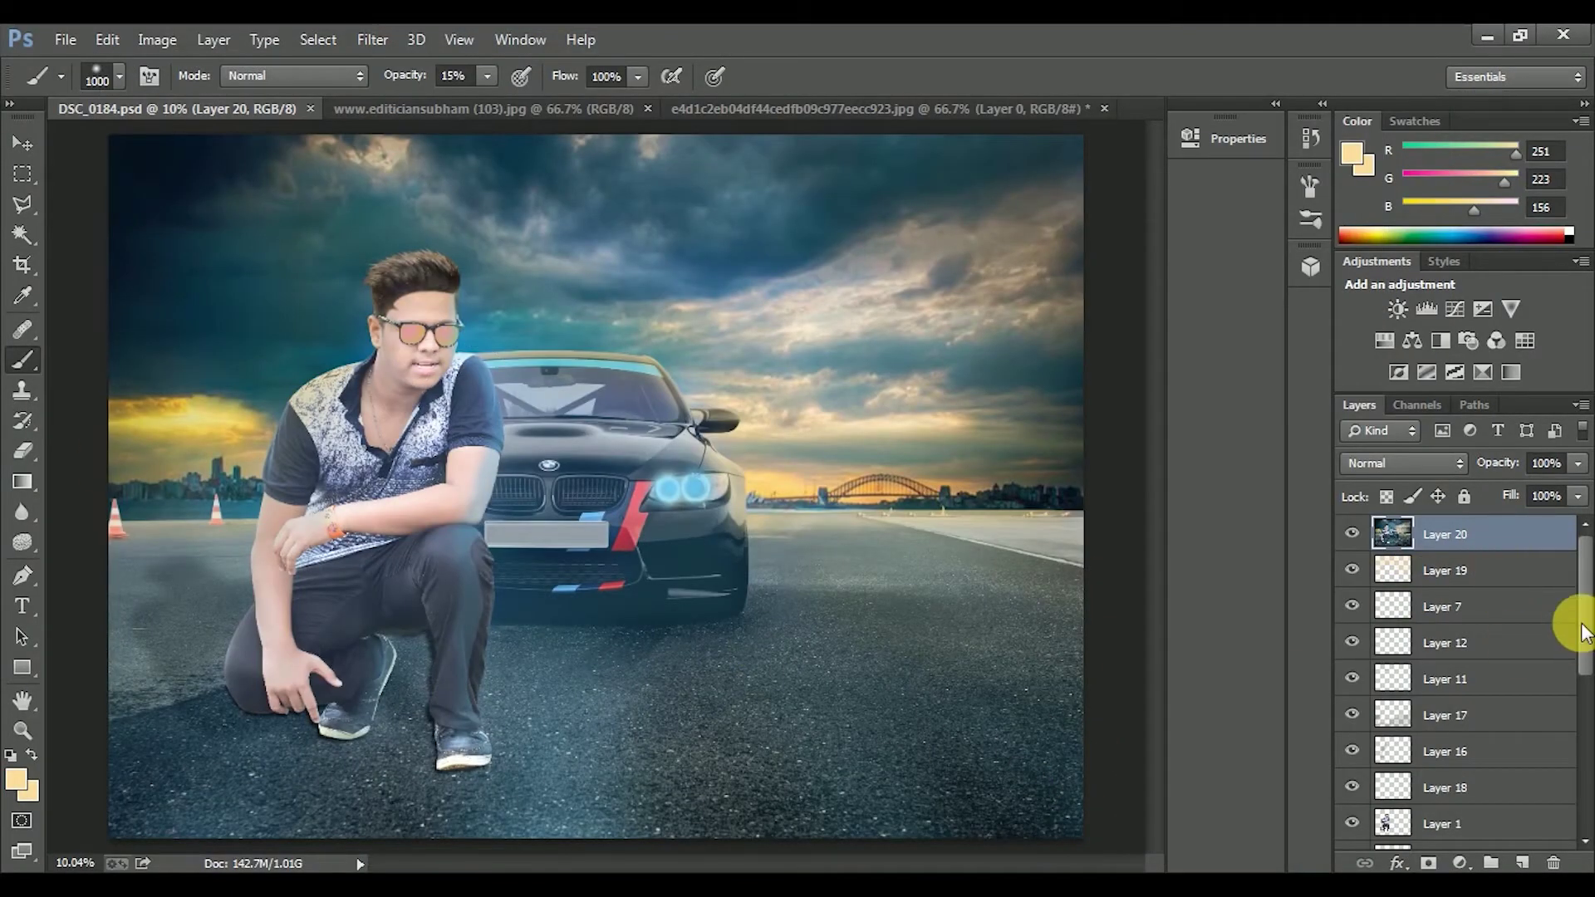
- Delete the stamped Layer 20 and select every layer from Layer 19 down
key("Delete")
scroll(1345, 731, "down", 3)
key("ctrl+minus")
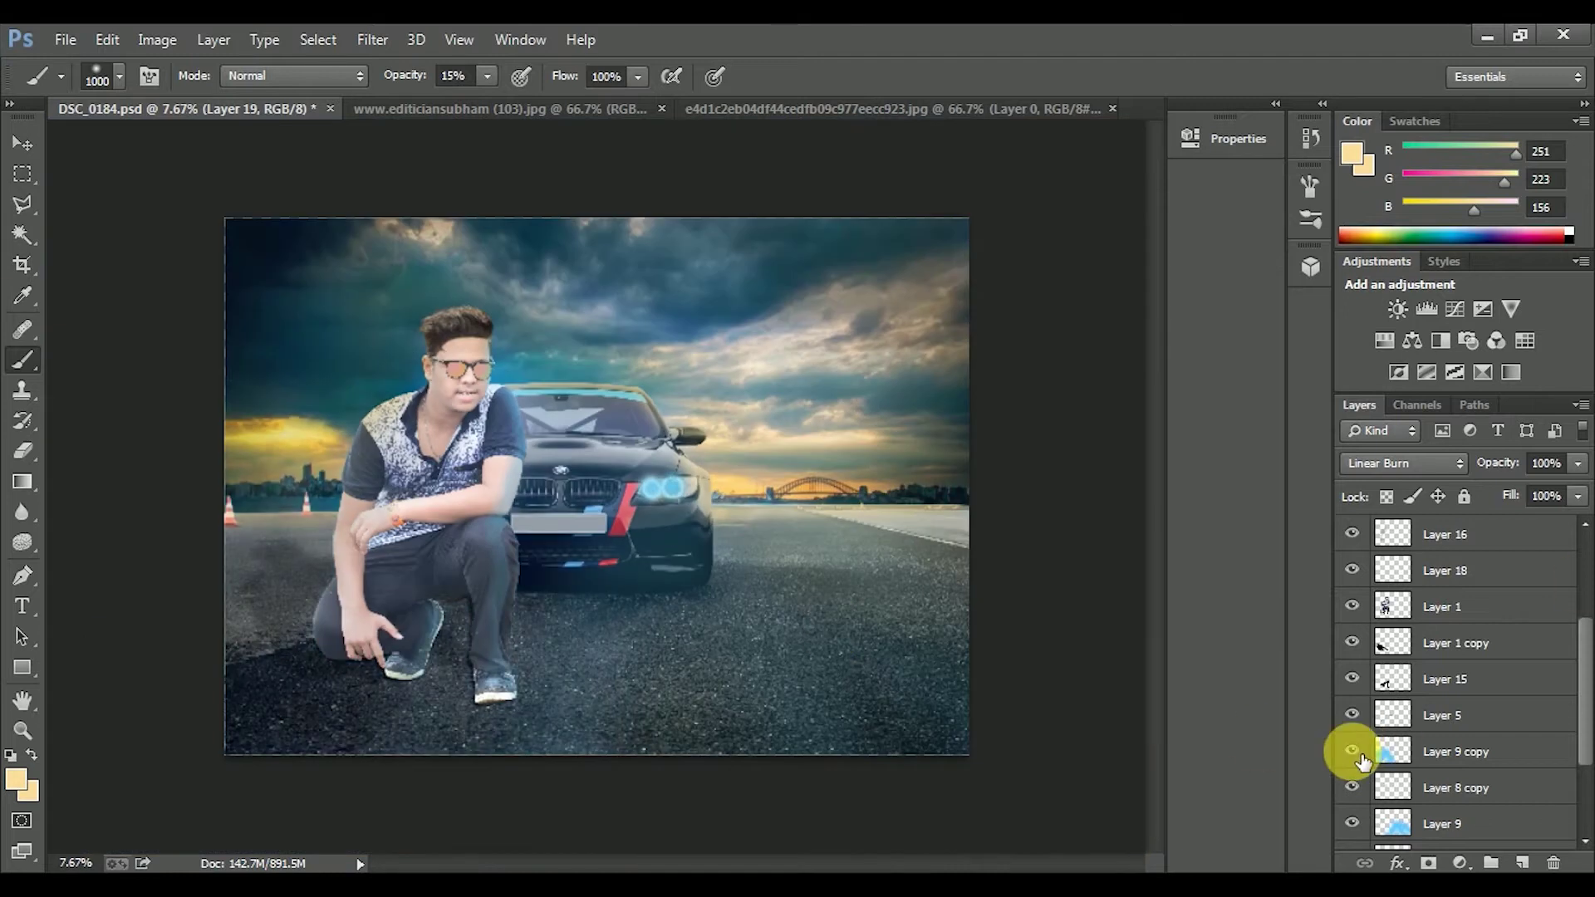
left_click(1429, 751)
left_click(1576, 462)
left_click(1429, 824)
scroll(1489, 581, "down", 2)
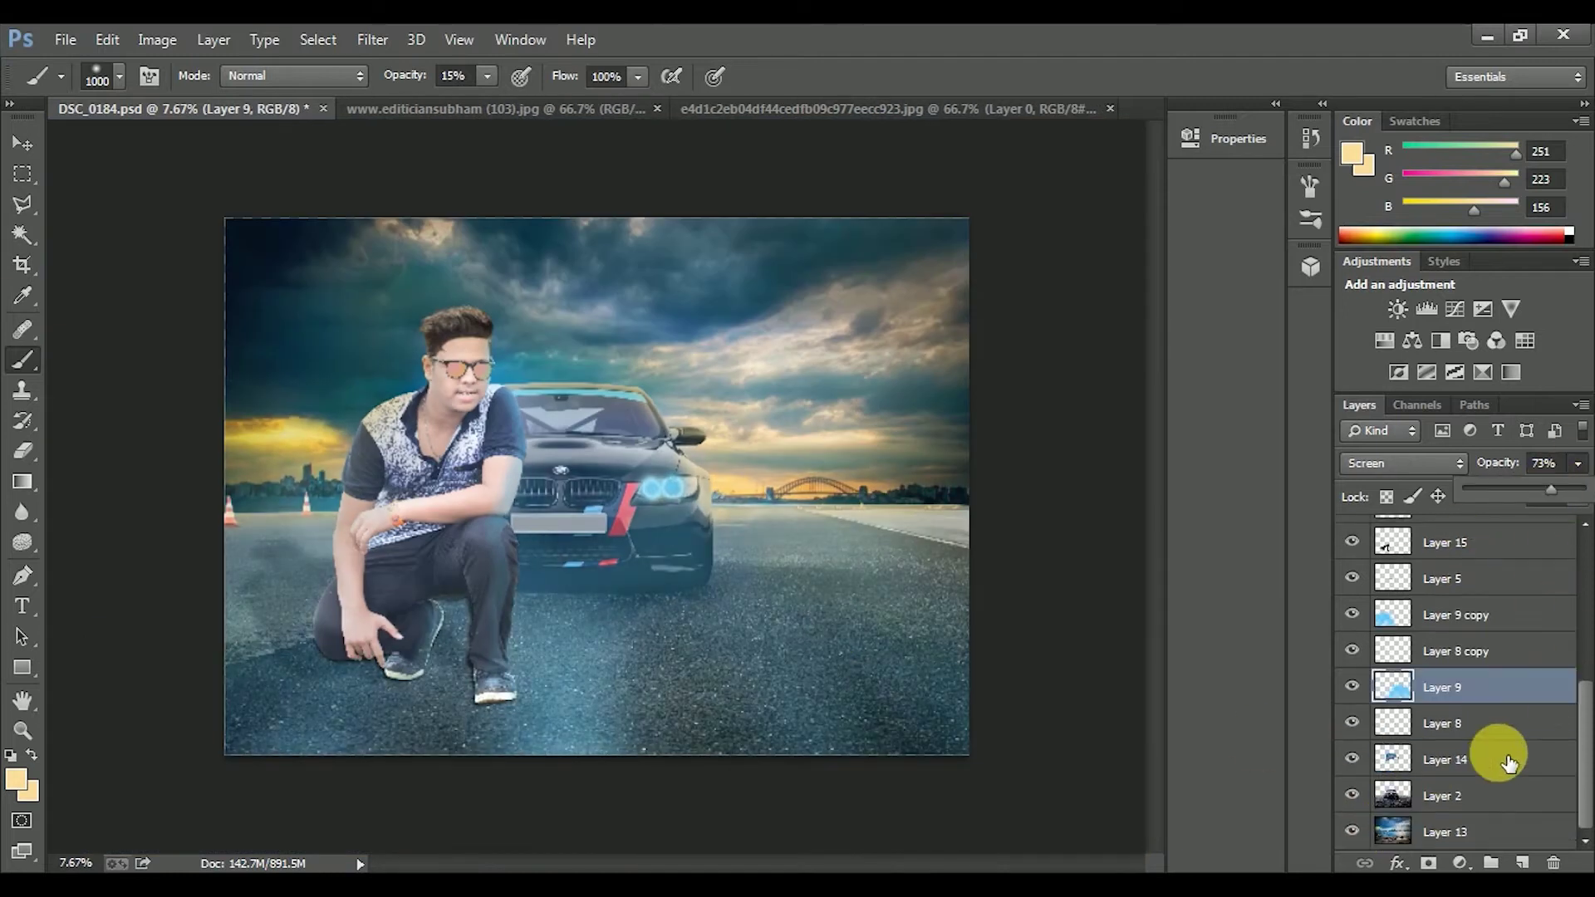
left_click(1495, 830)
scroll(1510, 665, "up", 10)
left_click(1510, 541, "shift")
- Merge all the selected layers into a single Layer 19 with Ctrl+E
key("ctrl+shift+alt+e")
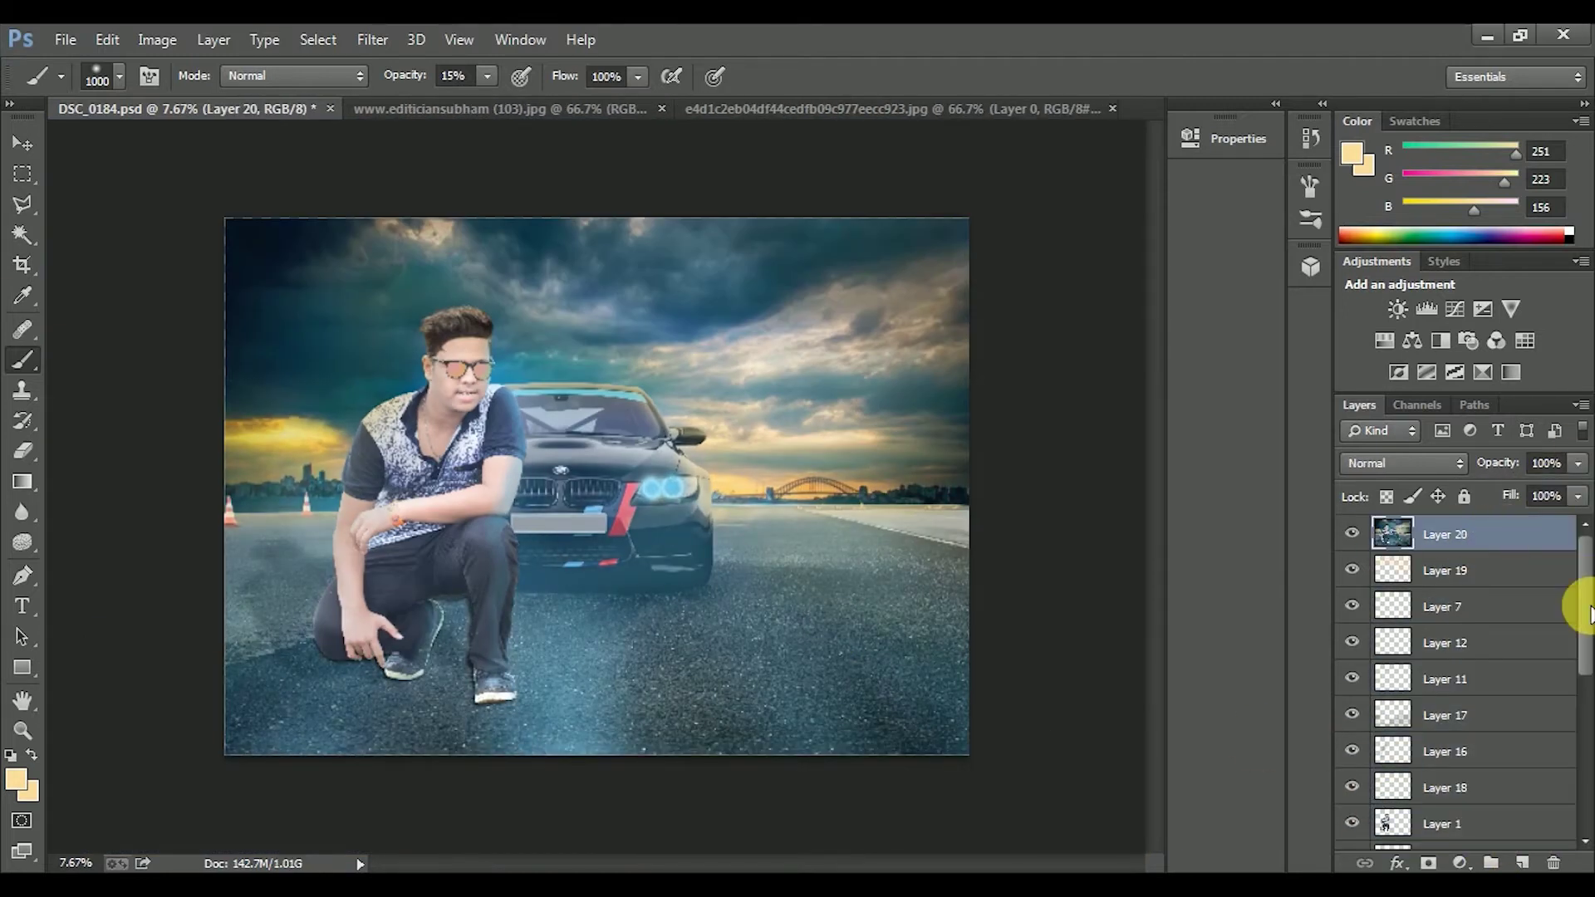
key("ctrl+z")
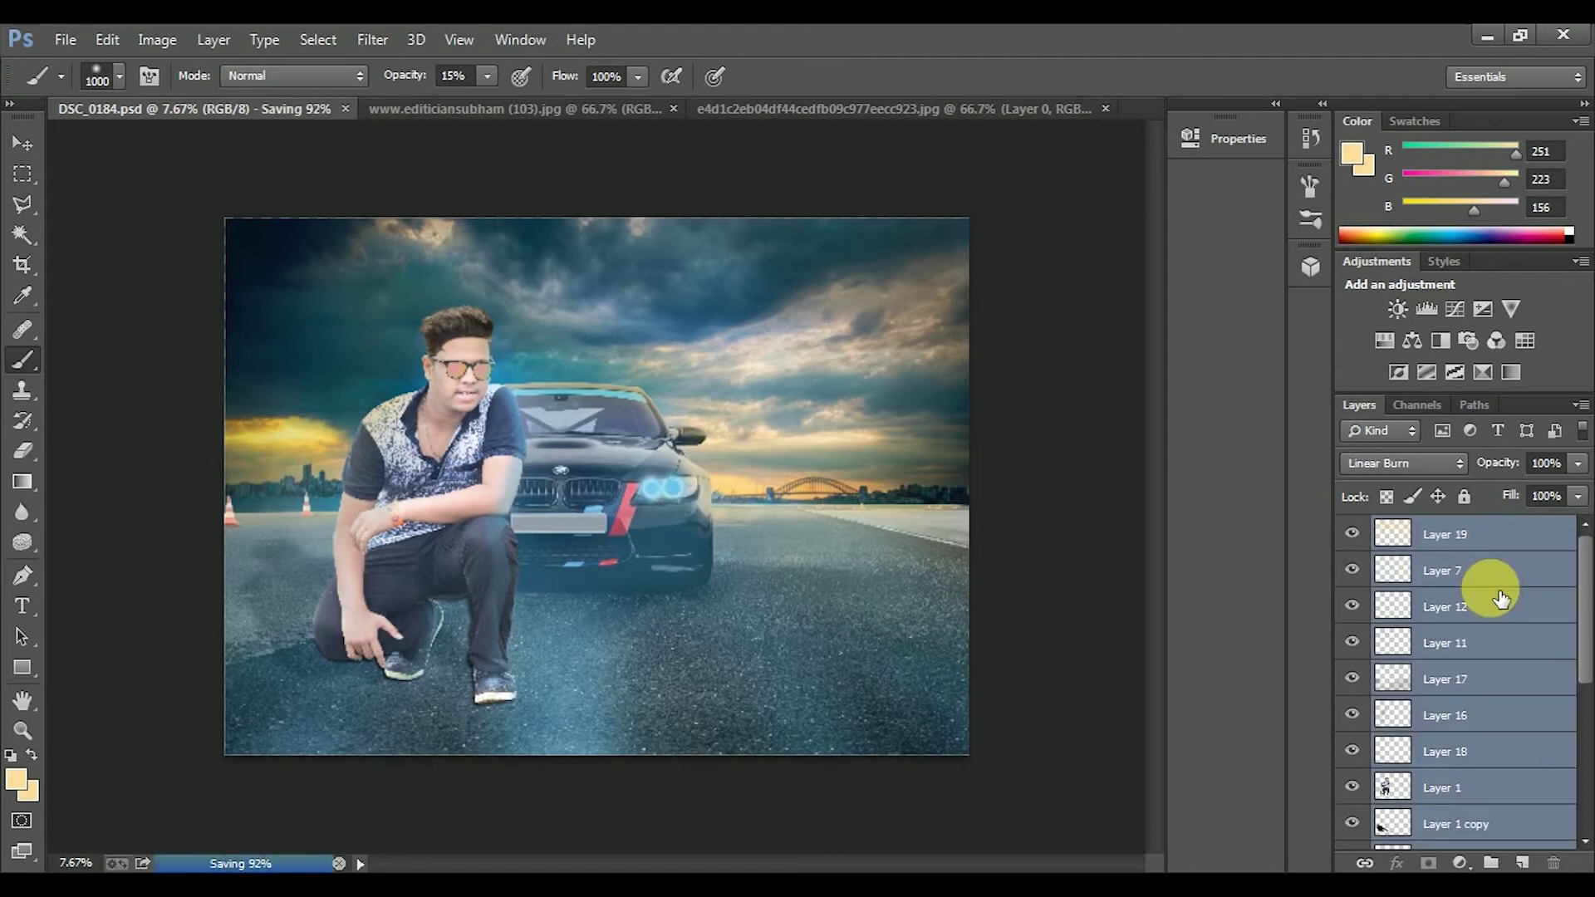
left_click(22, 143)
scroll(1495, 740, "down", 10)
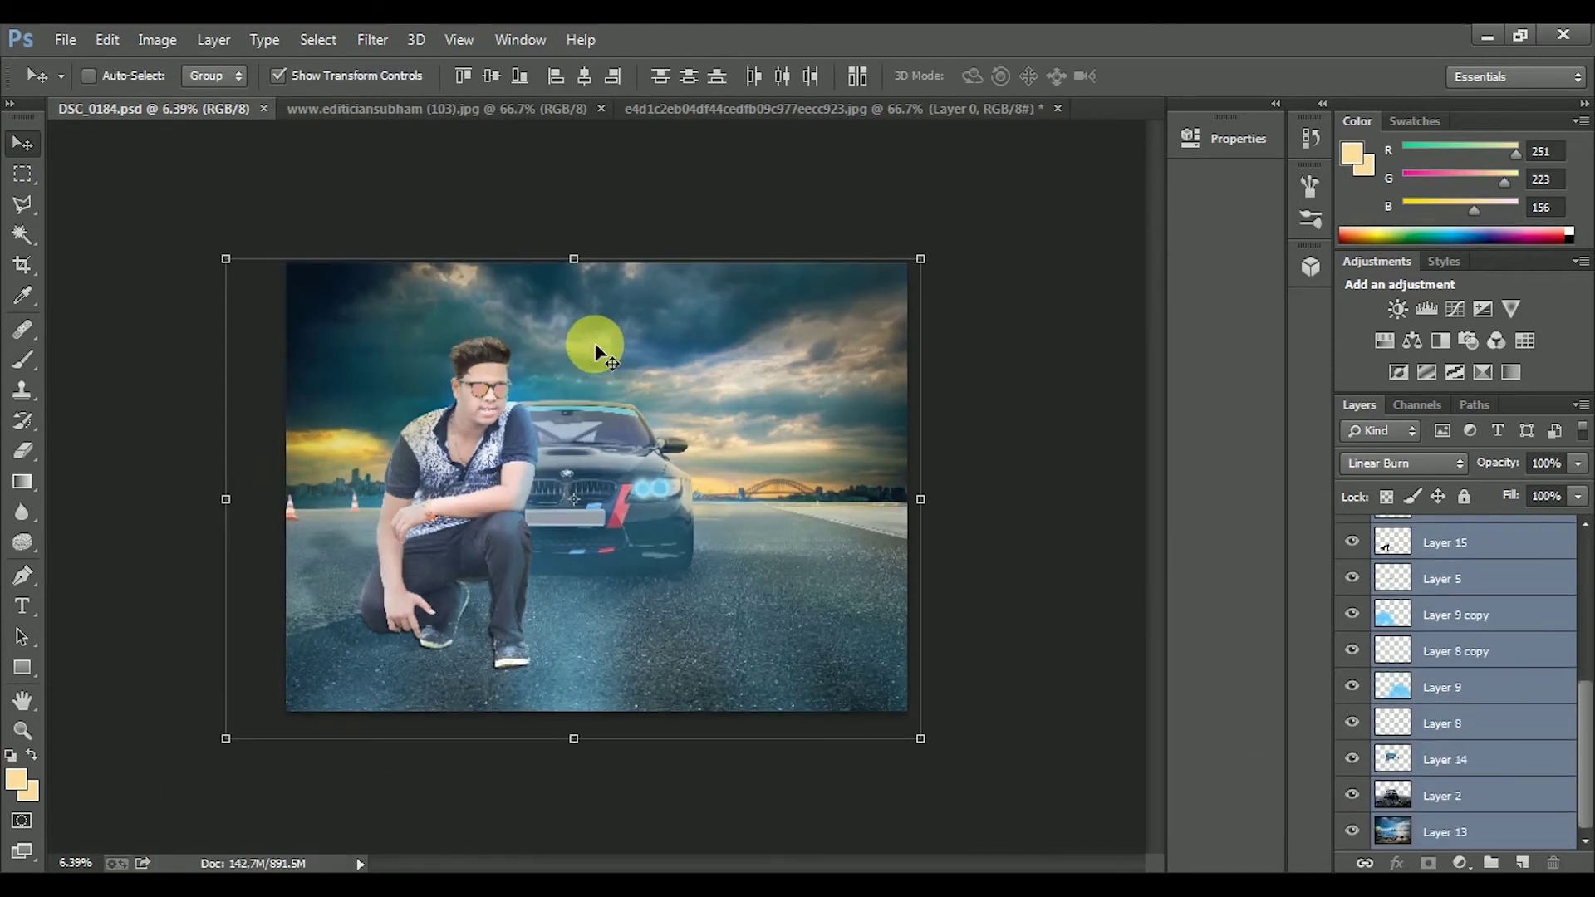
key("ctrl+e")
- Save a renamed JPEG copy of the image into the for nkr edits folder
key("ctrl+shift+s")
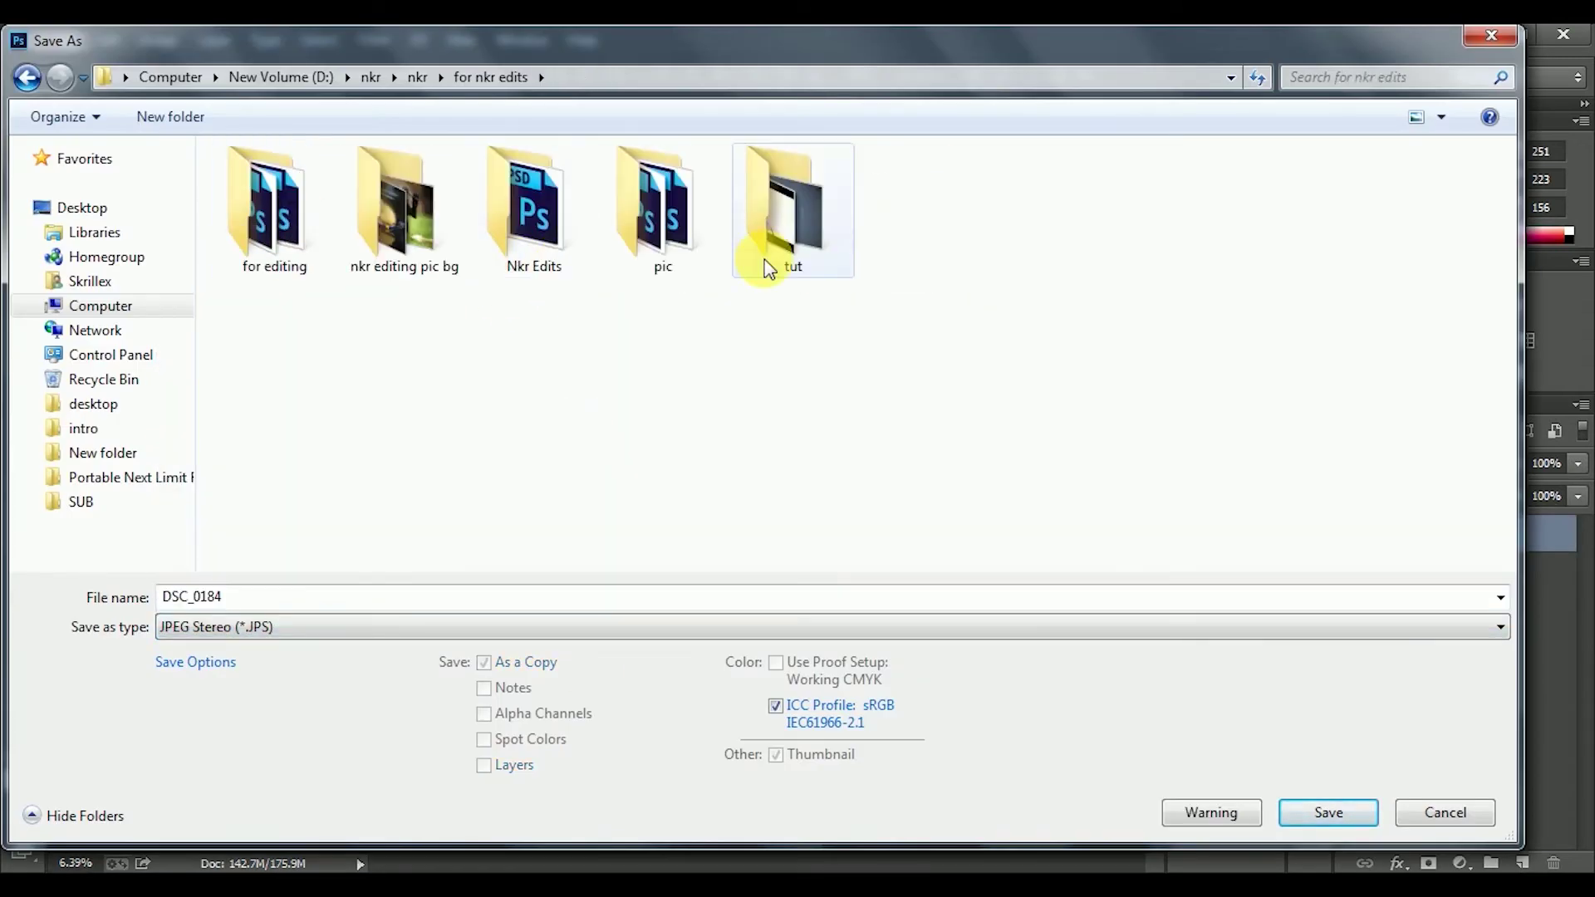
left_click(453, 627)
left_click(410, 391)
left_click(283, 596)
type("..2..")
key("Return")
key("Return")
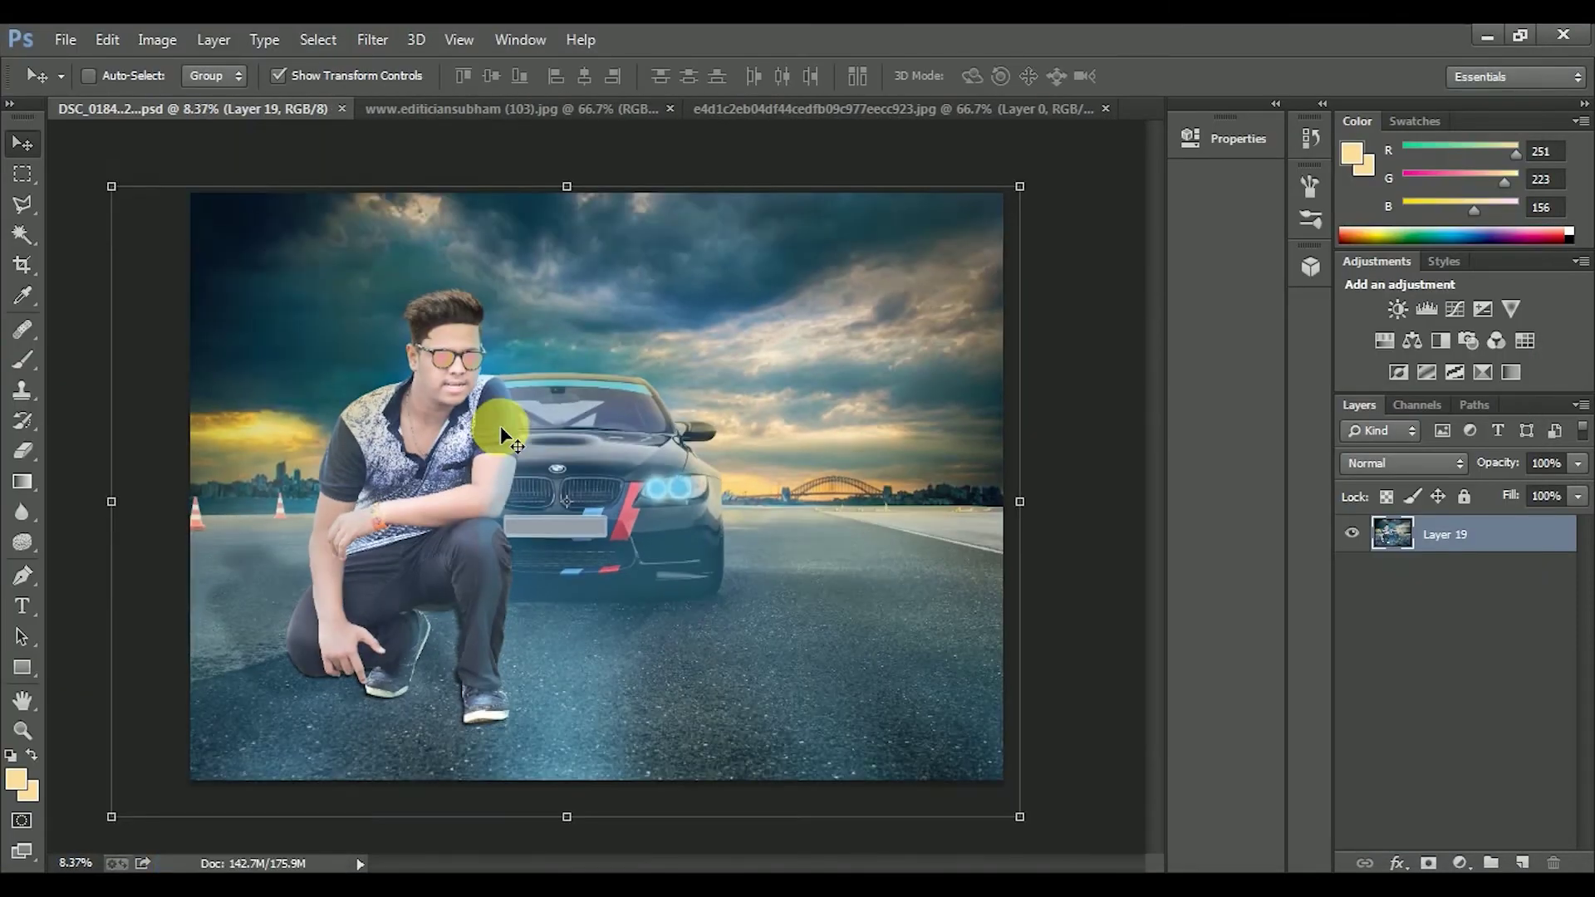
- Add a new layer above Layer 19 and paint black around the image edges
left_click(372, 39)
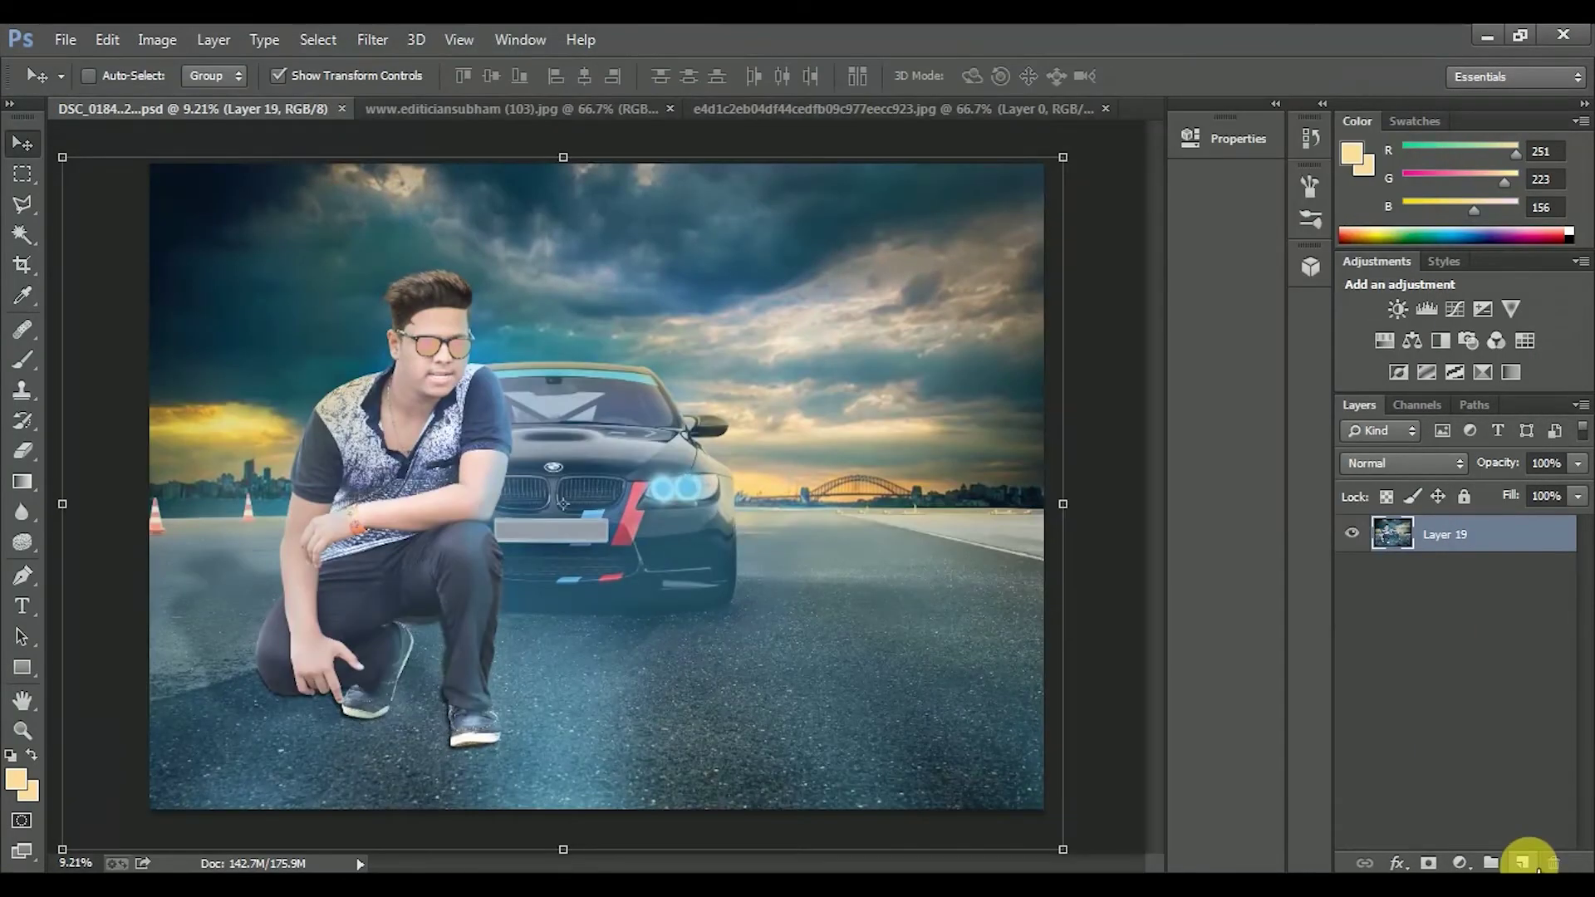
left_click(1522, 864)
key("b")
left_click(15, 779)
left_click(814, 515)
left_click(1318, 160)
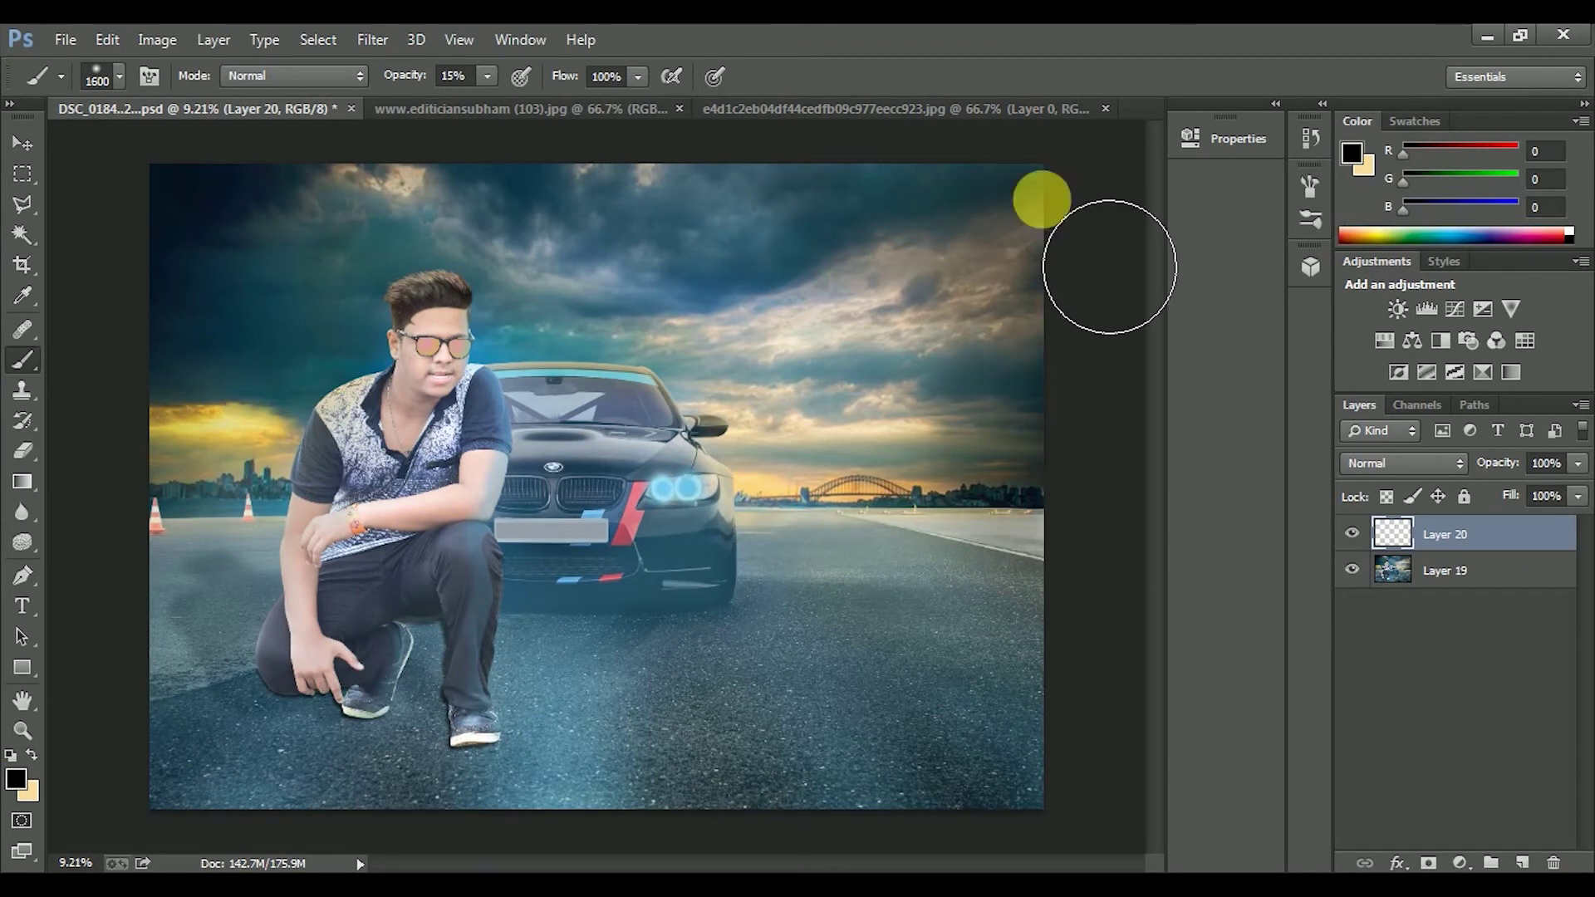
mouse_move(1099, 264)
left_mouse_down()
mouse_move(160, 873)
mouse_move(819, 856)
mouse_move(649, 855)
mouse_move(515, 831)
left_mouse_up()
- Set the vignette layer's blending mode to Multiply
key("ctrl+minus")
left_click(1404, 463)
left_click(1412, 283)
left_click(1382, 463)
left_click(1361, 109)
- Soften the vignette with a Gaussian Blur and lower its opacity to 46%
left_click(372, 39)
mouse_move(384, 296)
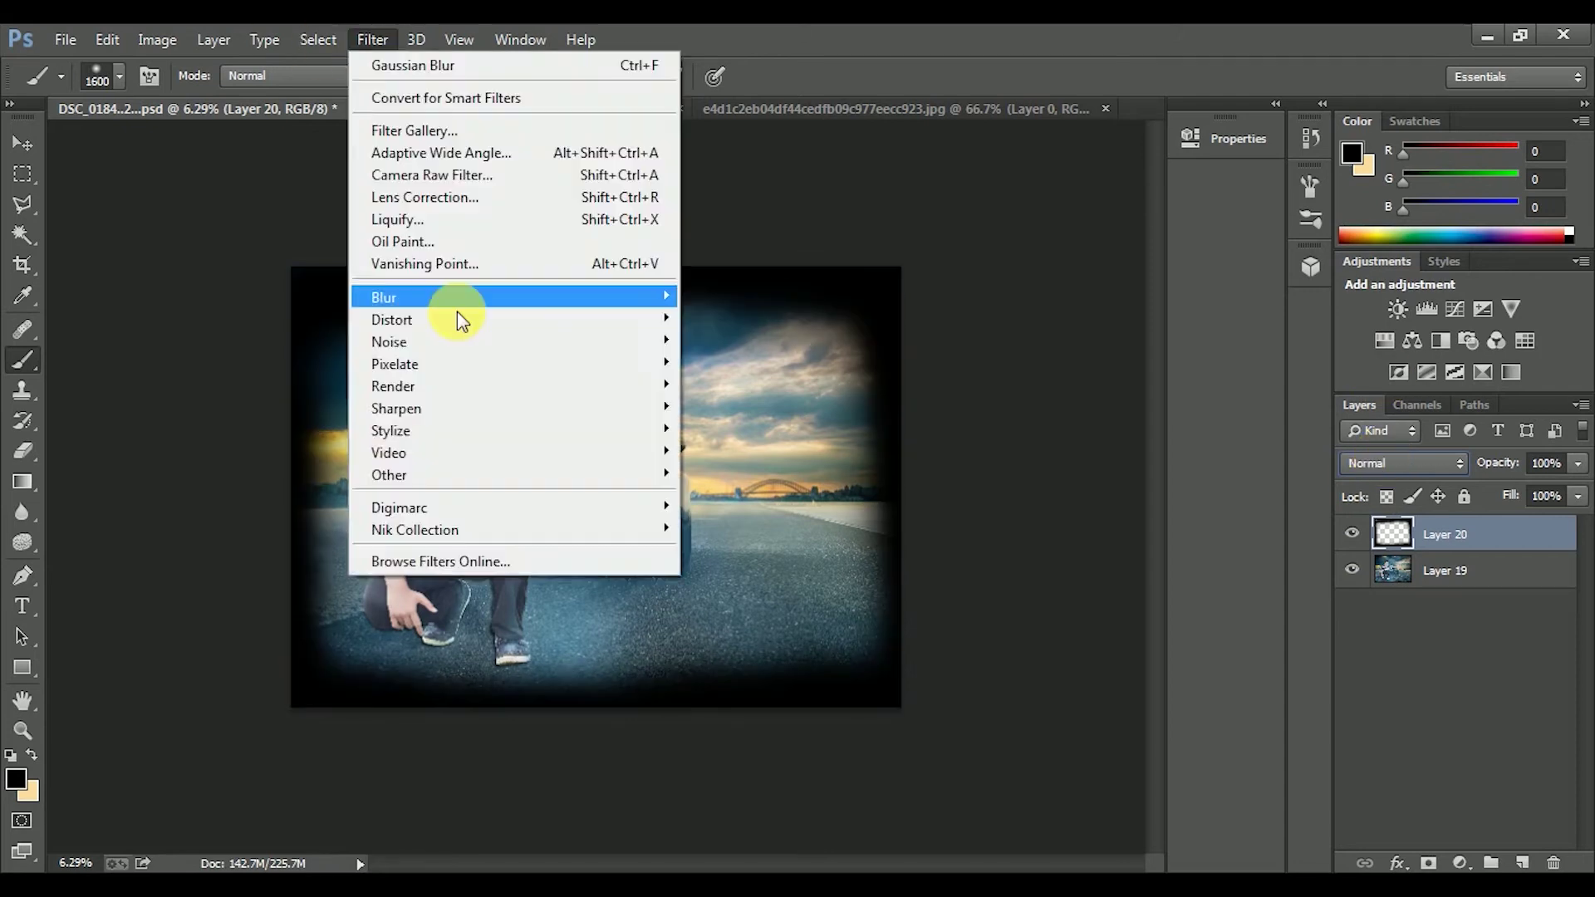
left_click(730, 440)
left_click(1270, 214)
left_click(1578, 462)
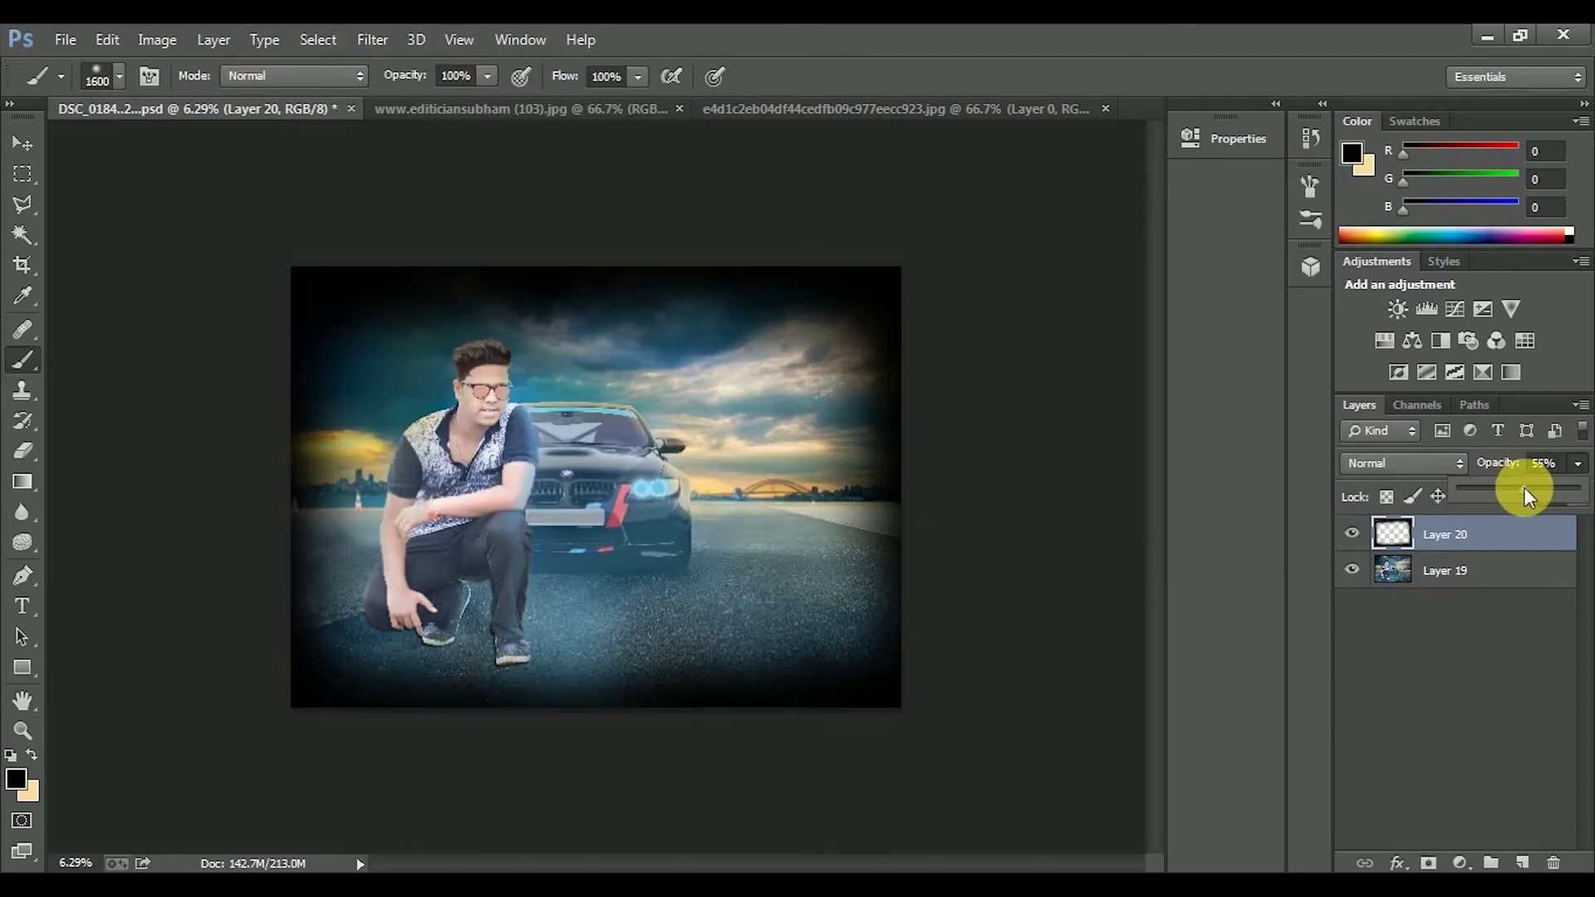
left_click_drag(1525, 490, 1500, 492)
key("ctrl+0")
- Merge the vignette into Layer 19 and bring up the Camera Raw filter
left_click(1462, 570, "shift")
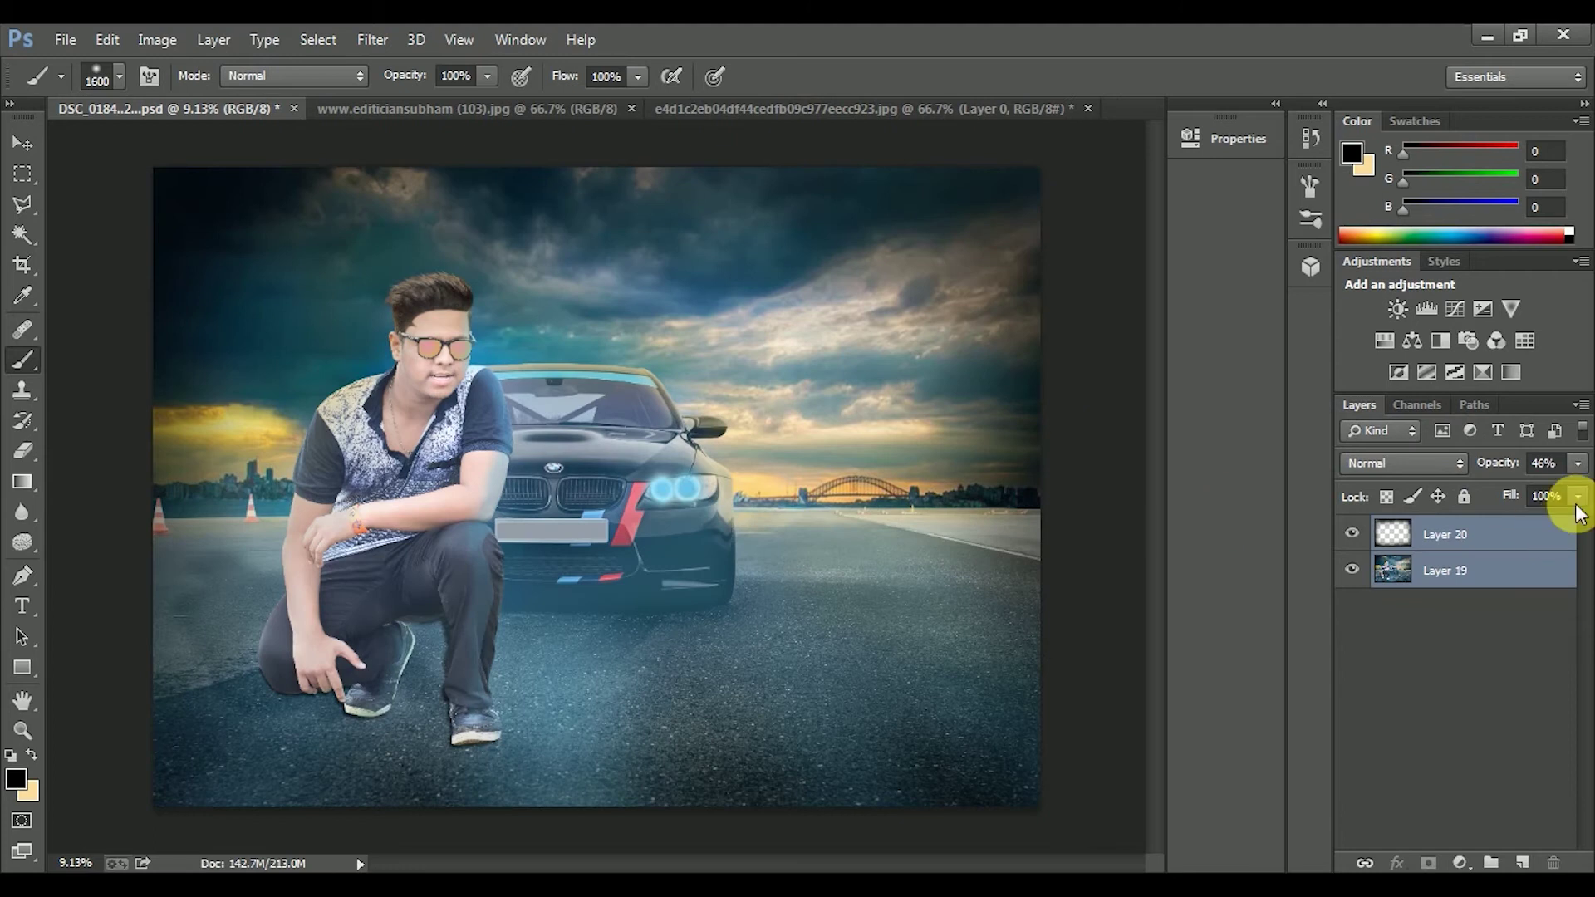
key("ctrl+e")
left_click(372, 39)
left_click(399, 141)
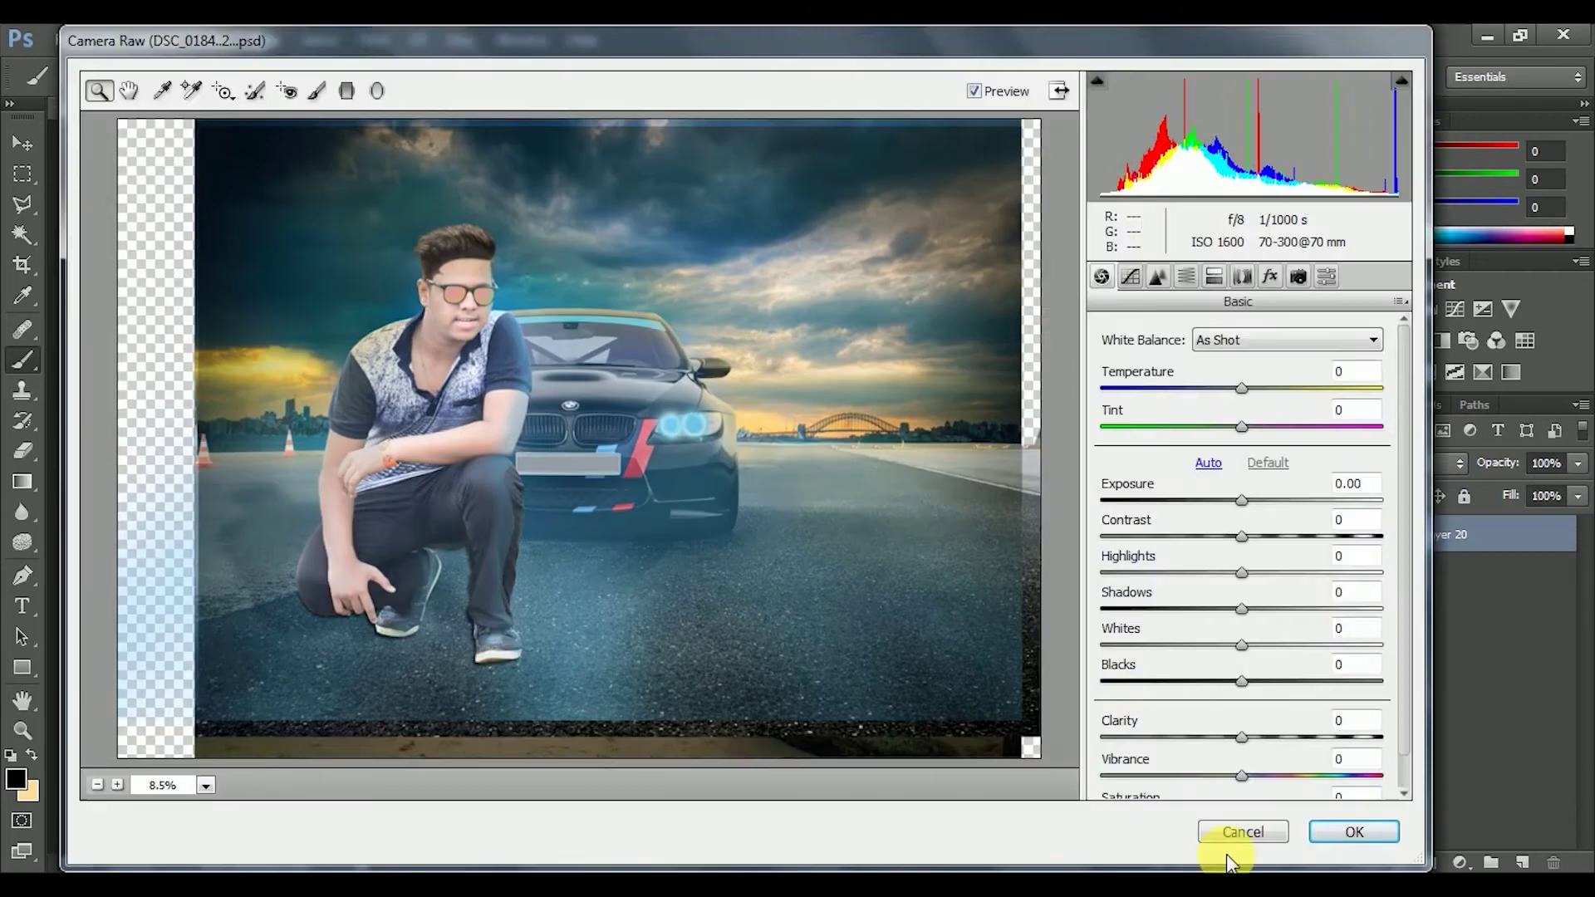
left_click(1229, 841)
left_click(372, 39)
left_click(499, 171)
- Draw graduated exposure adjustments across the image, then reset their exposure
left_click(347, 90)
left_click_drag(1014, 130, 400, 468)
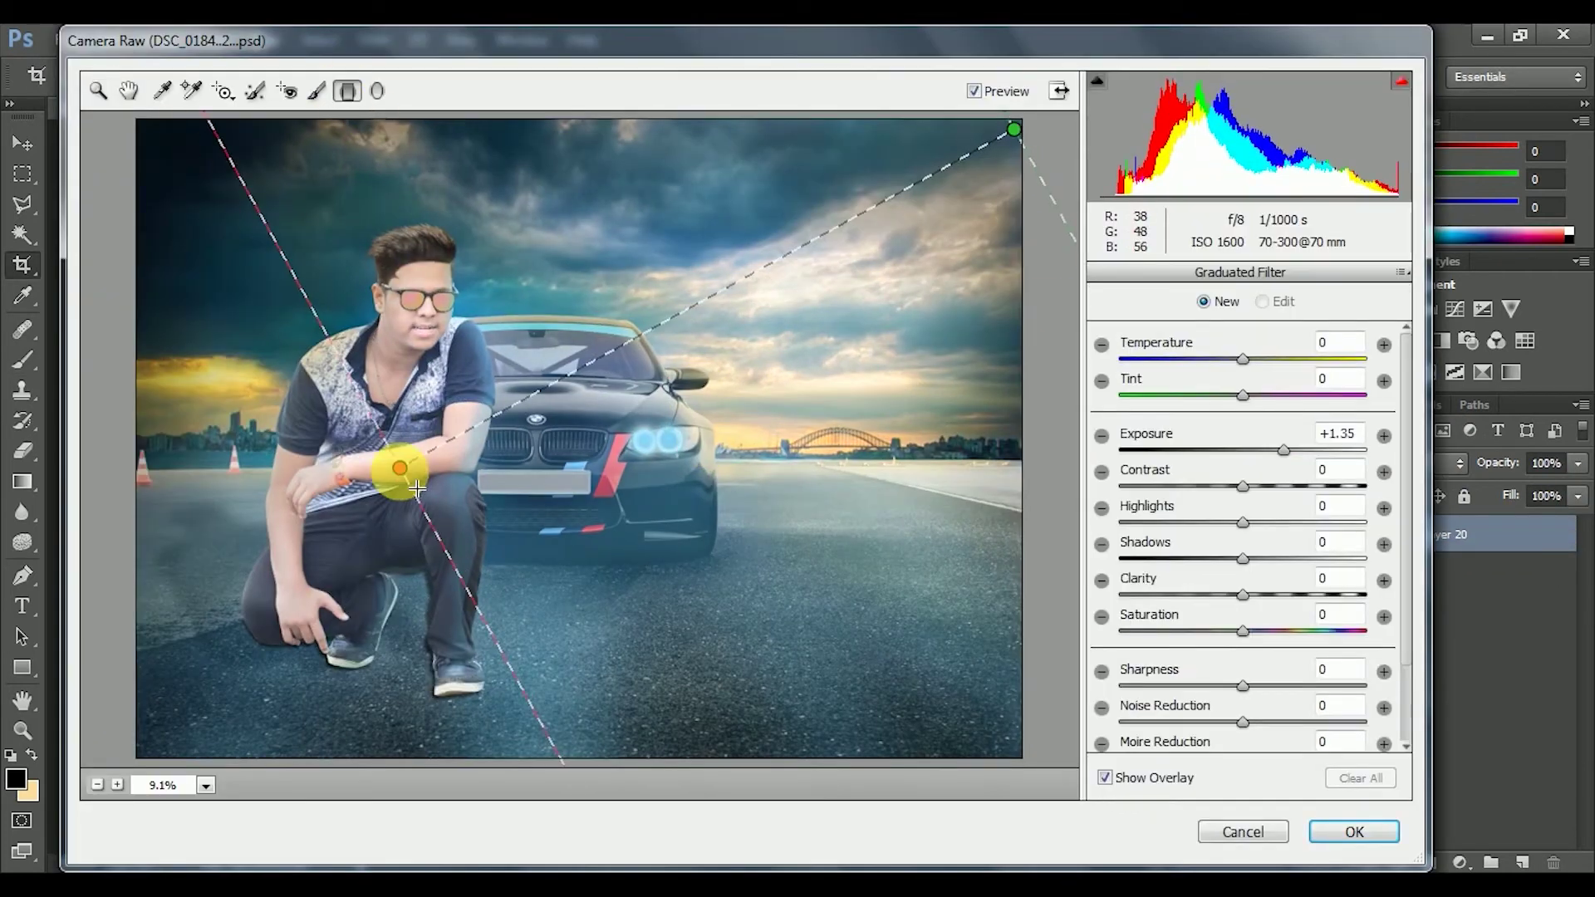
left_click_drag(183, 156, 153, 129)
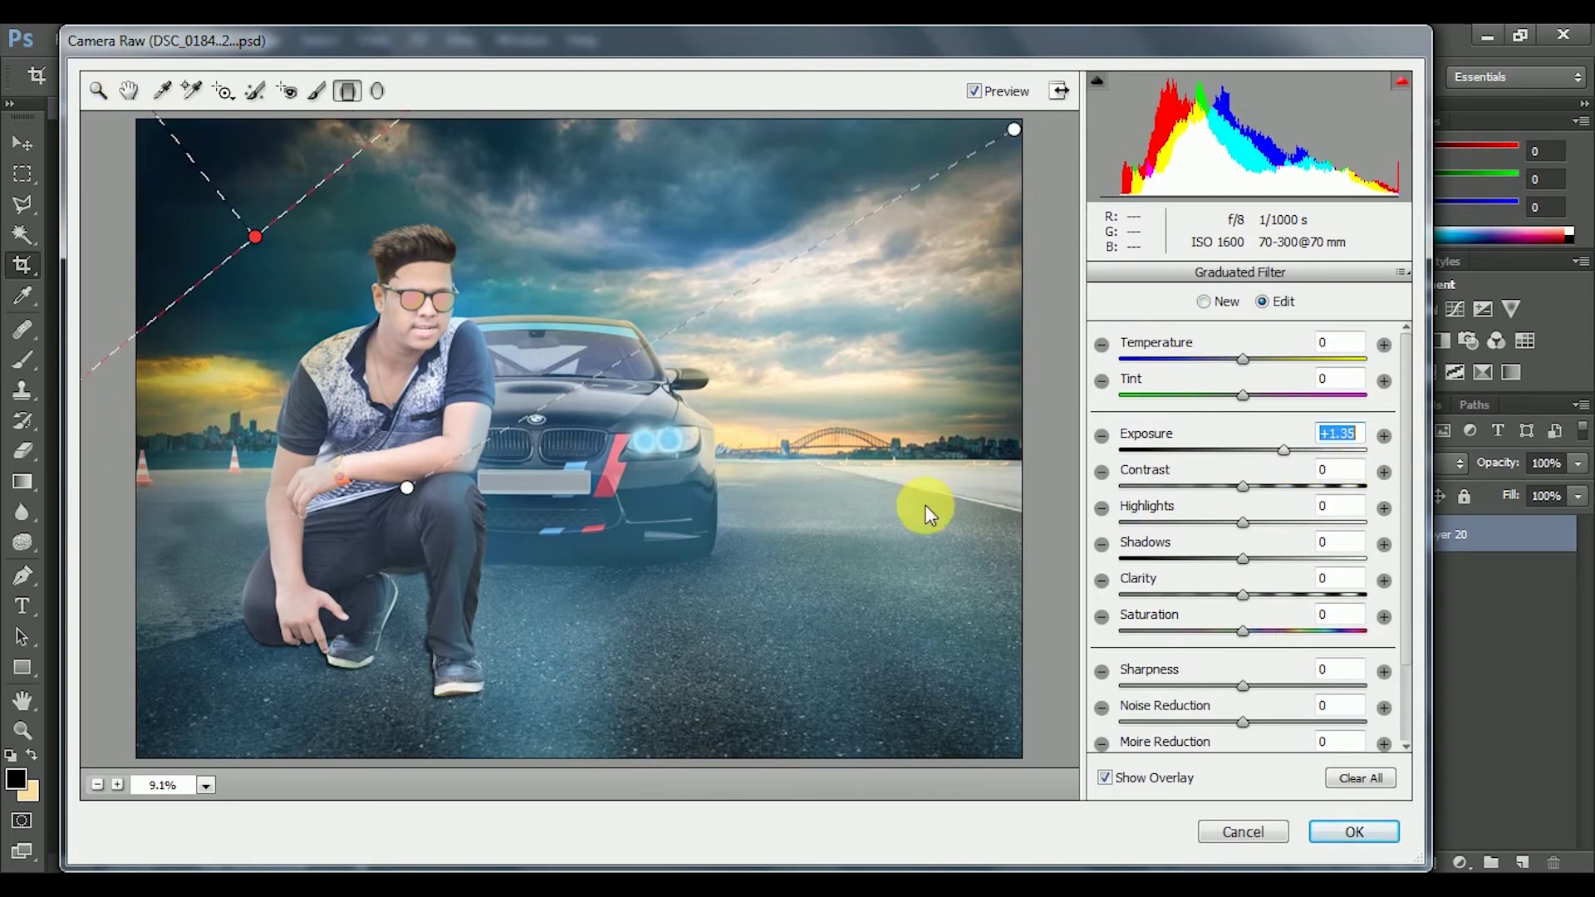
left_click_drag(406, 488, 747, 456)
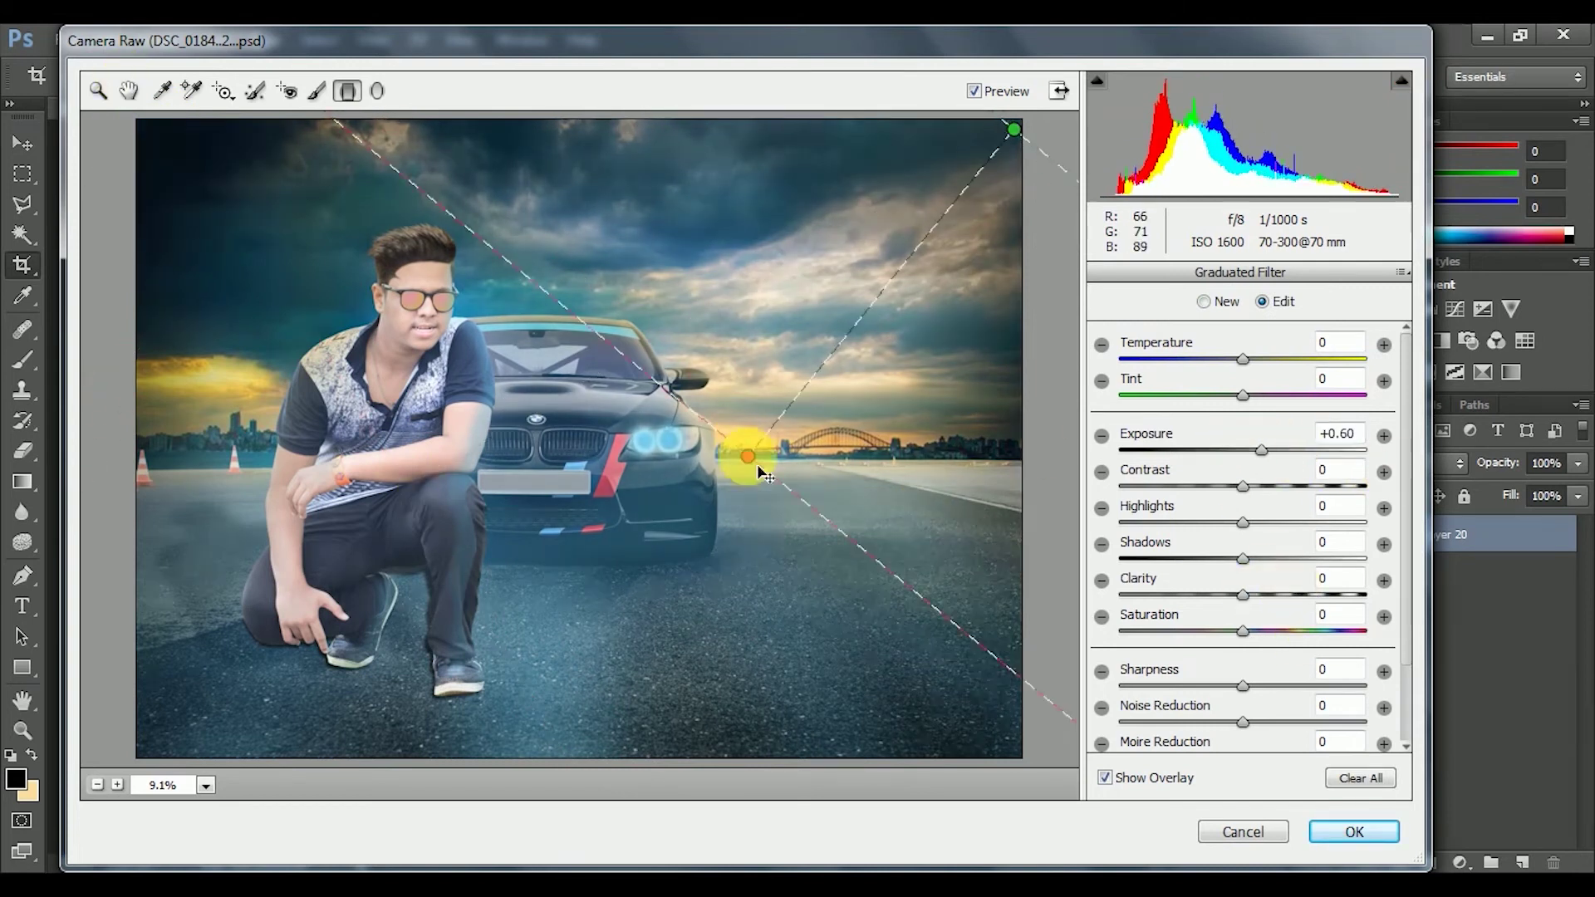
left_click_drag(1284, 450, 1295, 449)
double_click(1271, 450)
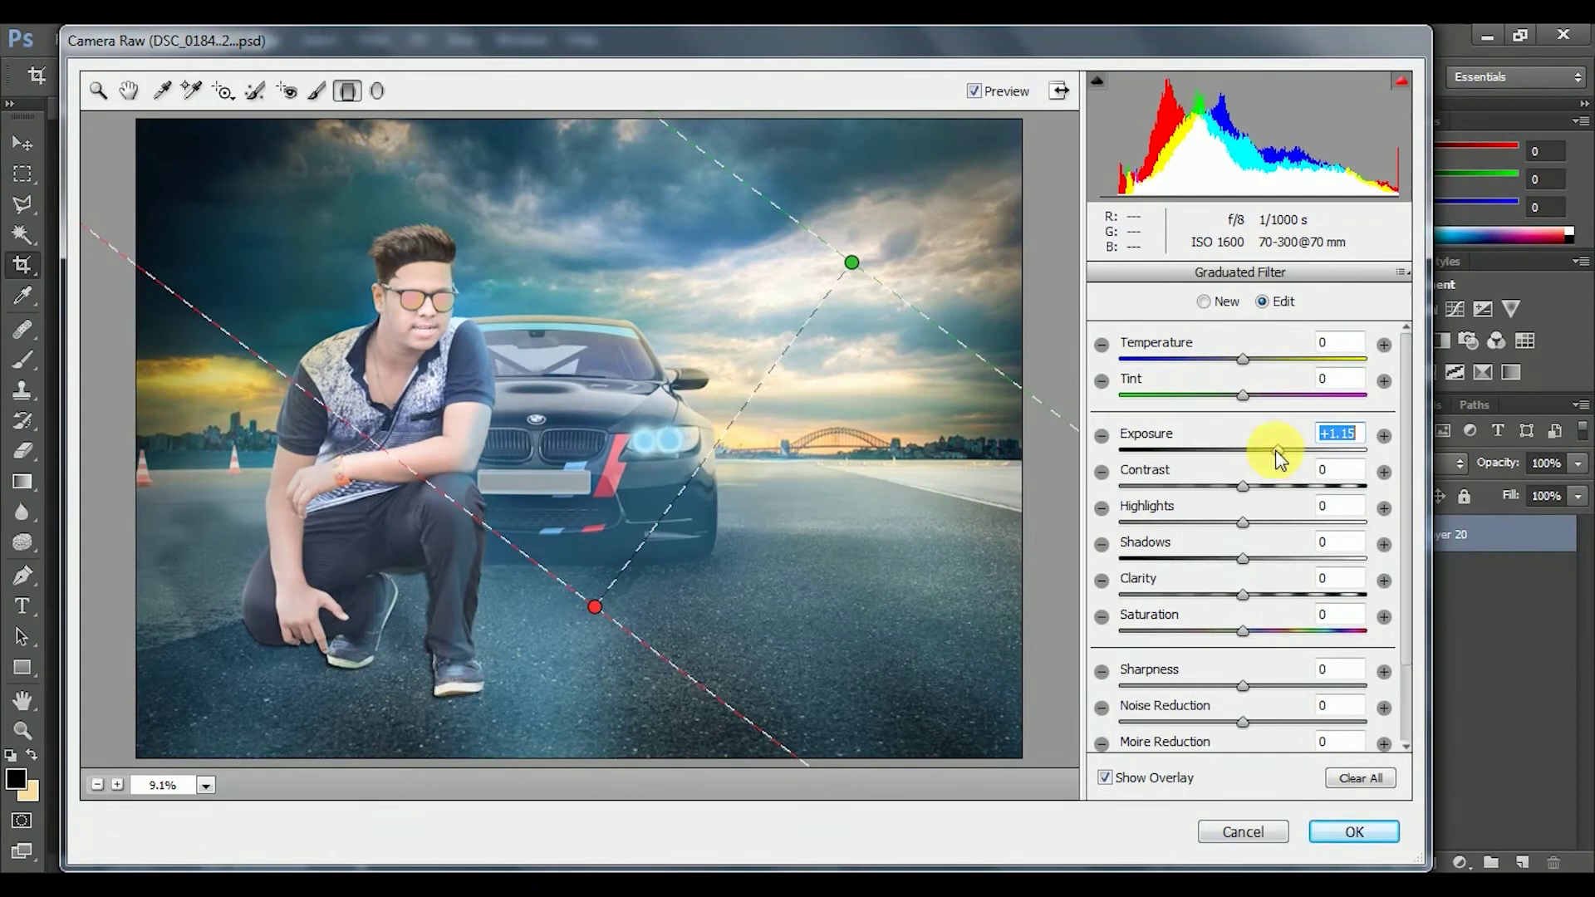
- Raise Clarity, set Blacks to -69 and Whites to +19, and shift the temperature
key("z")
mouse_move(1241, 737)
left_mouse_down()
mouse_move(1350, 740)
mouse_move(1313, 738)
left_mouse_up()
mouse_move(1183, 666)
left_mouse_down()
mouse_move(1079, 613)
mouse_move(1254, 665)
left_mouse_up()
mouse_move(1241, 499)
left_mouse_down()
mouse_move(1338, 512)
mouse_move(1249, 528)
mouse_move(1251, 500)
left_mouse_up()
left_click_drag(1248, 388, 1270, 388)
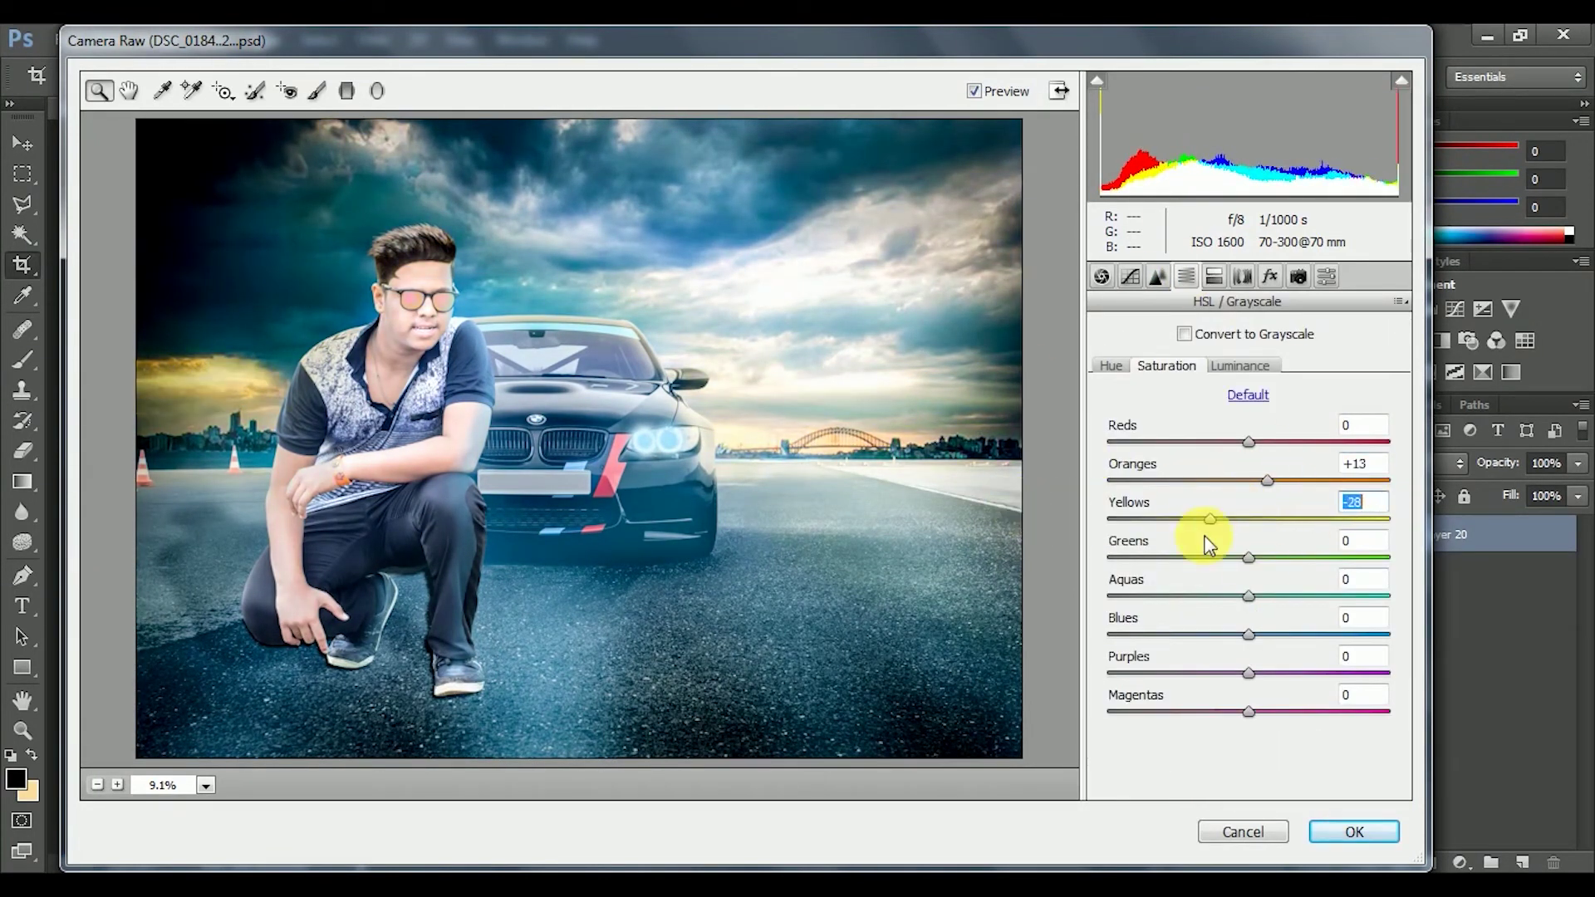
- Set saturation to Yellows -59, Aquas +100 and Blues +15
left_click_drag(1209, 519, 1165, 519)
left_click_drag(1249, 596, 1455, 613)
left_click_drag(1249, 634, 1271, 635)
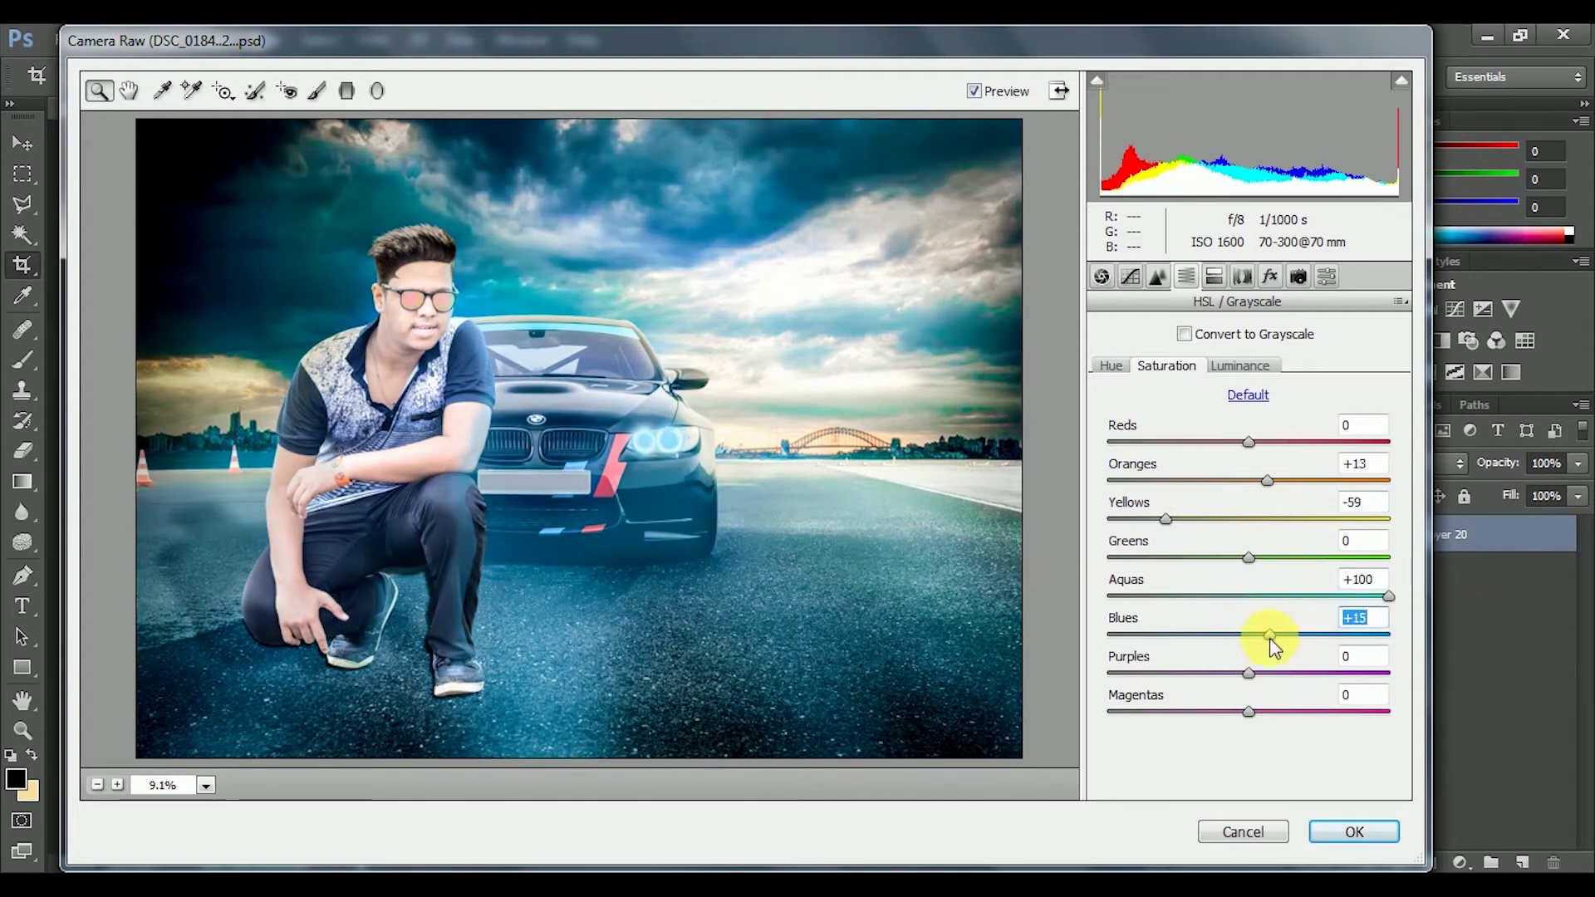
- Brighten the car area with a +0.40 adjustment brush and apply the Camera Raw grade
key("k")
left_click(1255, 450)
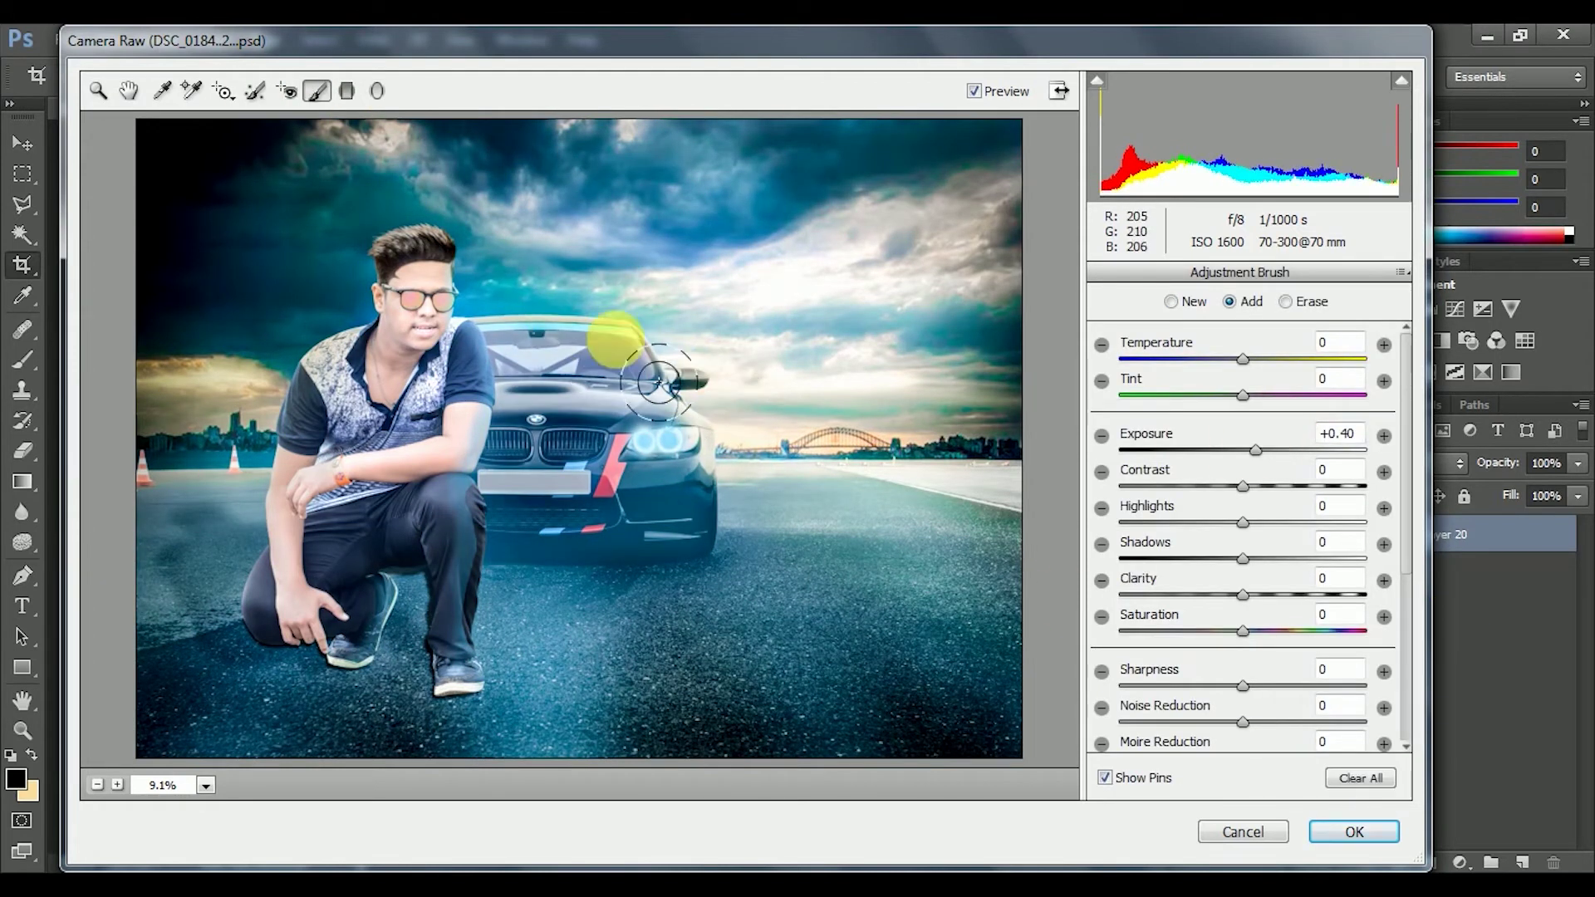
left_click_drag(612, 338, 537, 449)
left_click(98, 91)
left_click(1354, 832)
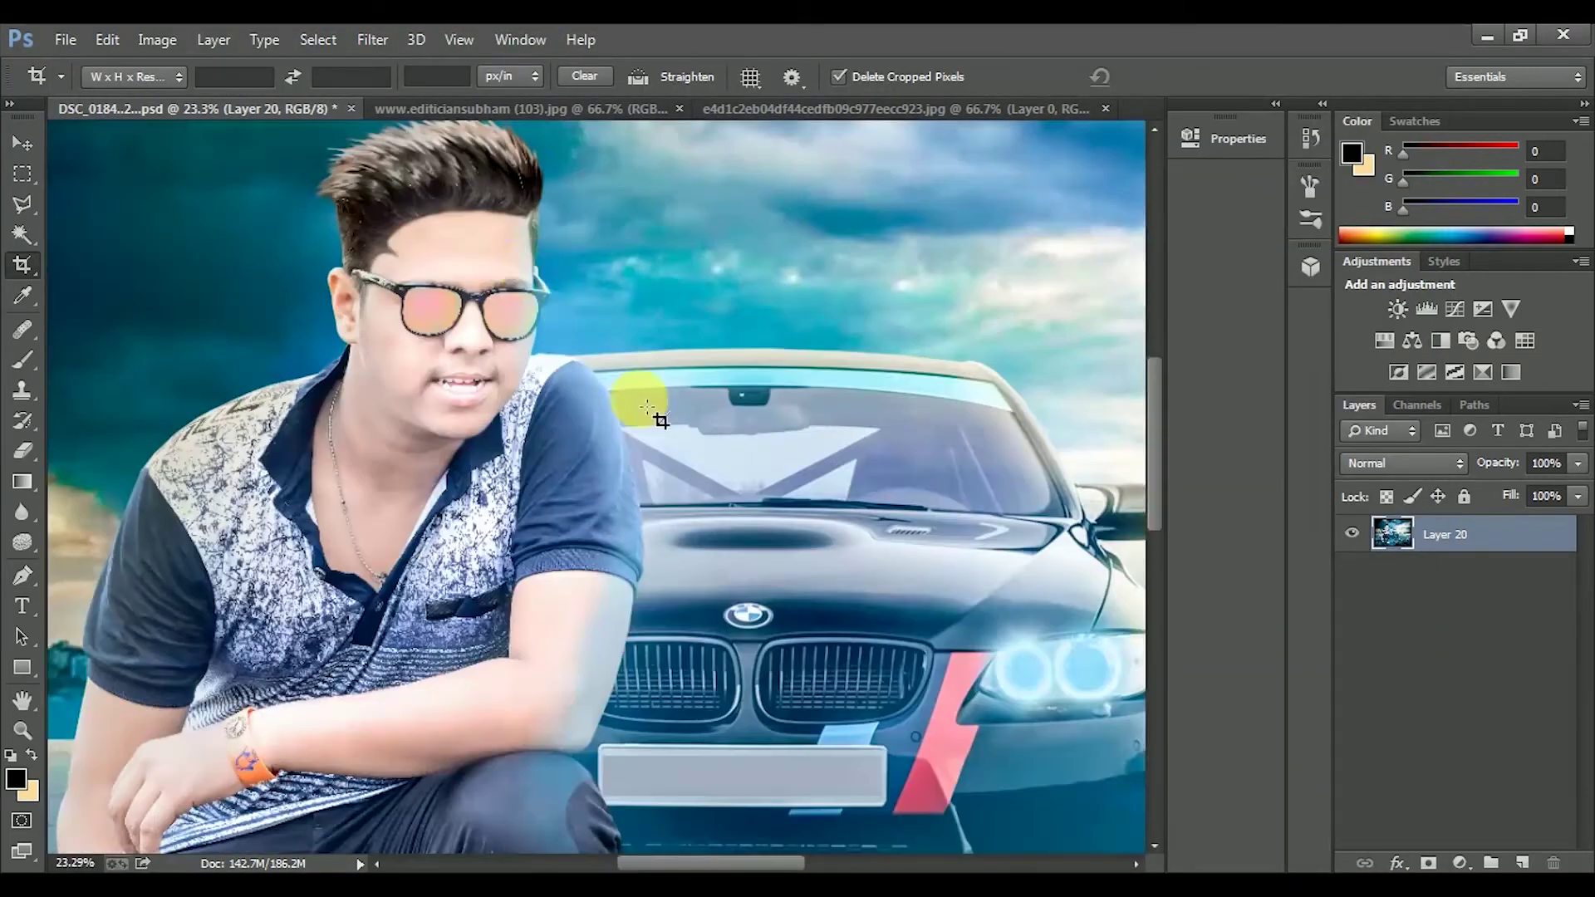
- Limit Dark Contrasts (Detail Extractor 80%, Brightness -45%) with sky control points, then add an empty slot
key("alt+t")
key("Escape")
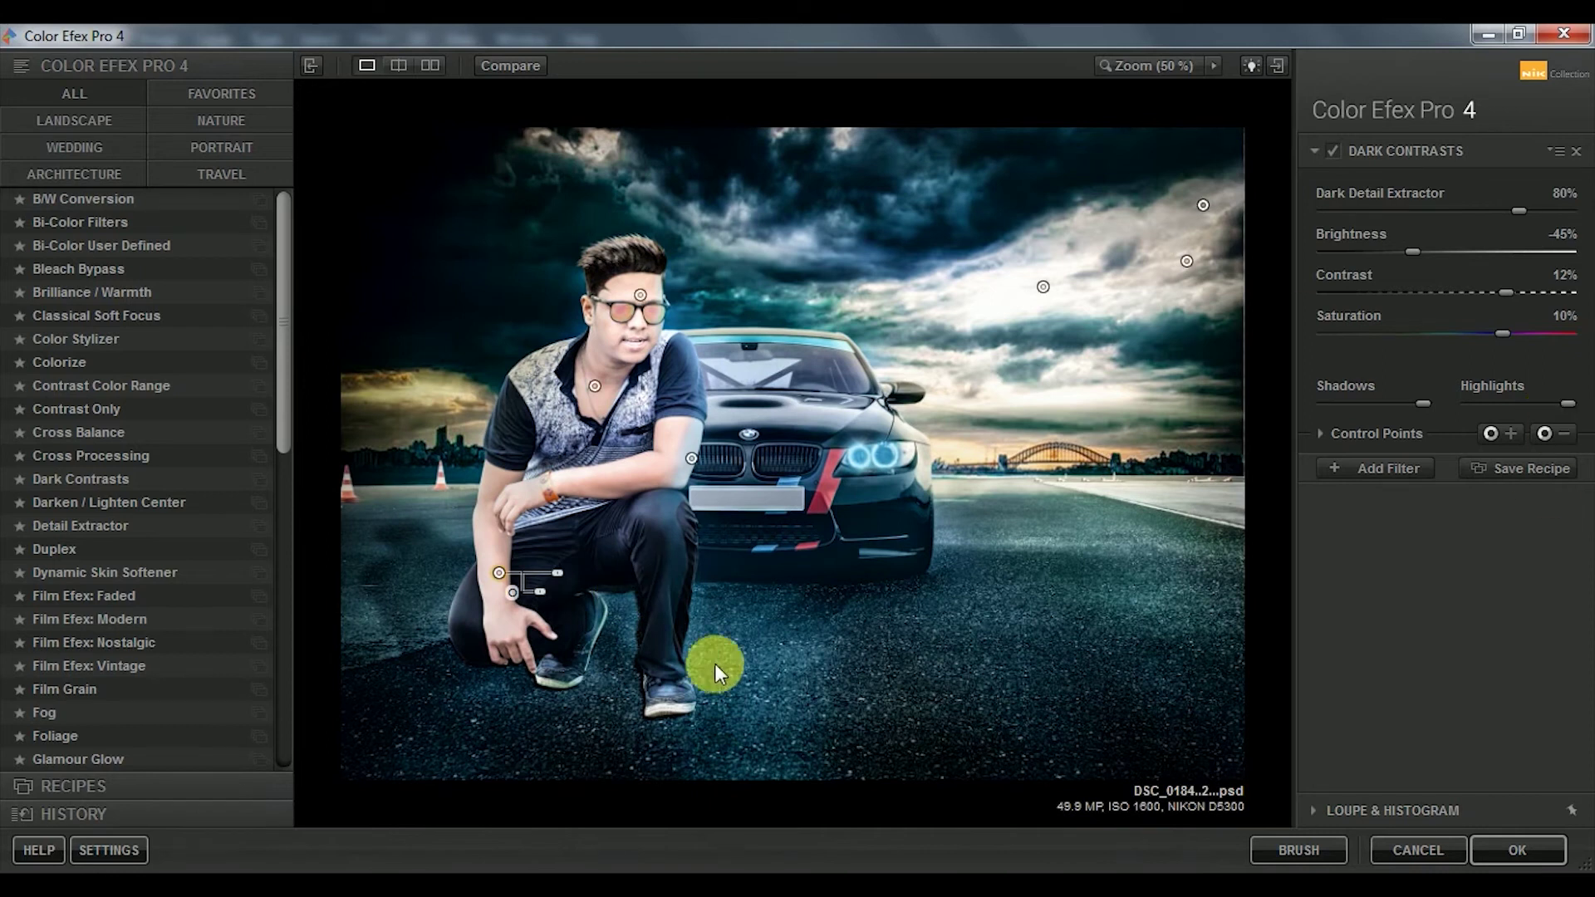
left_click(929, 243)
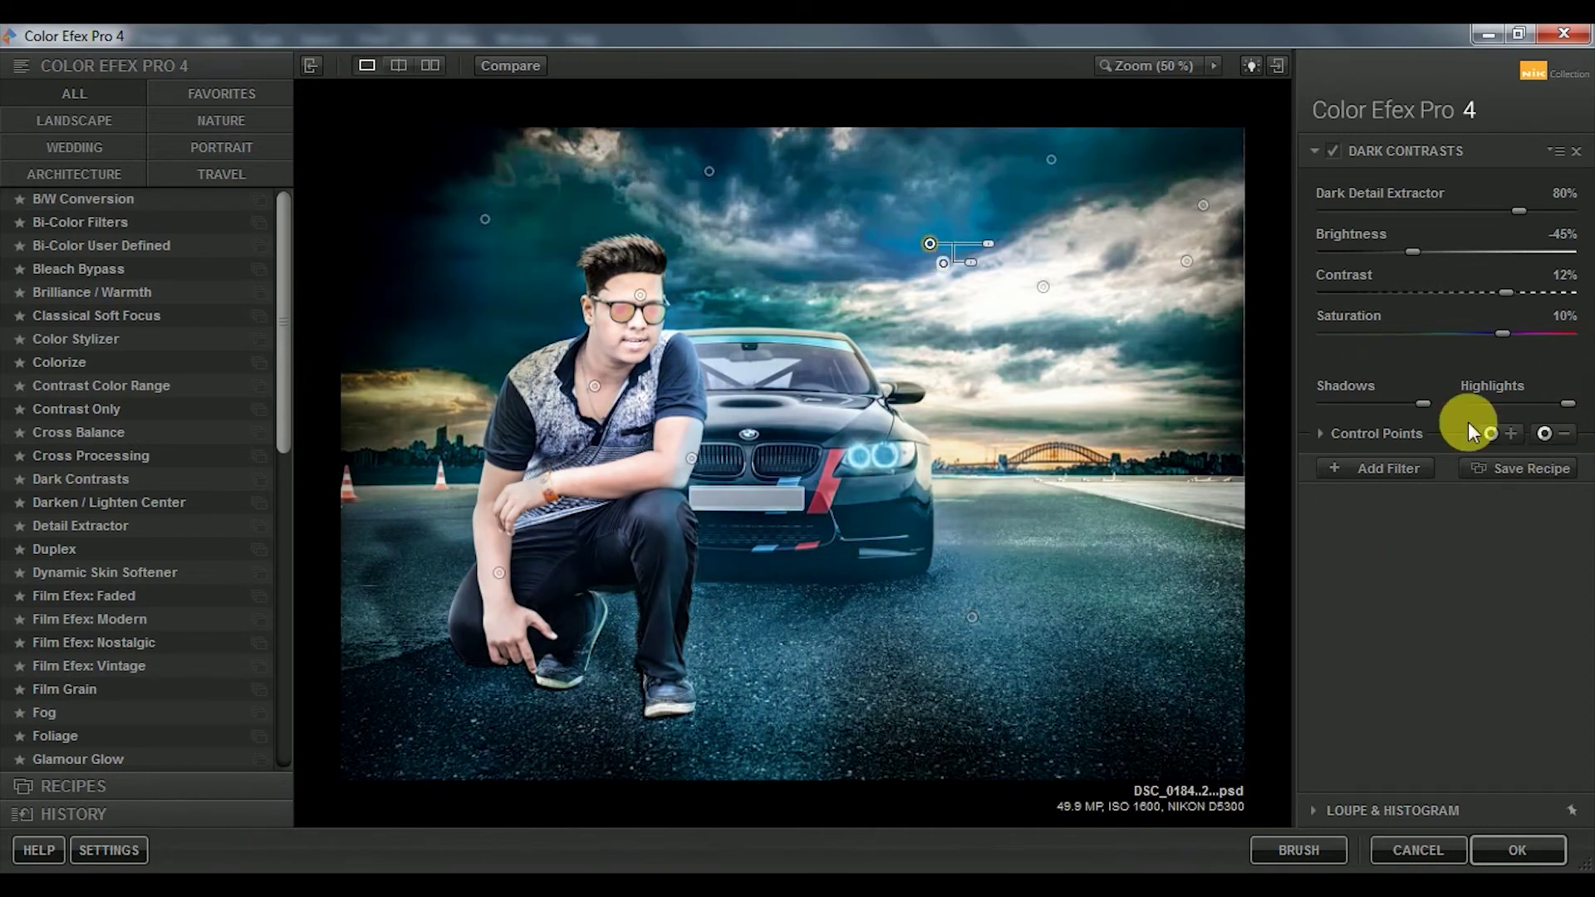
left_click(1500, 433)
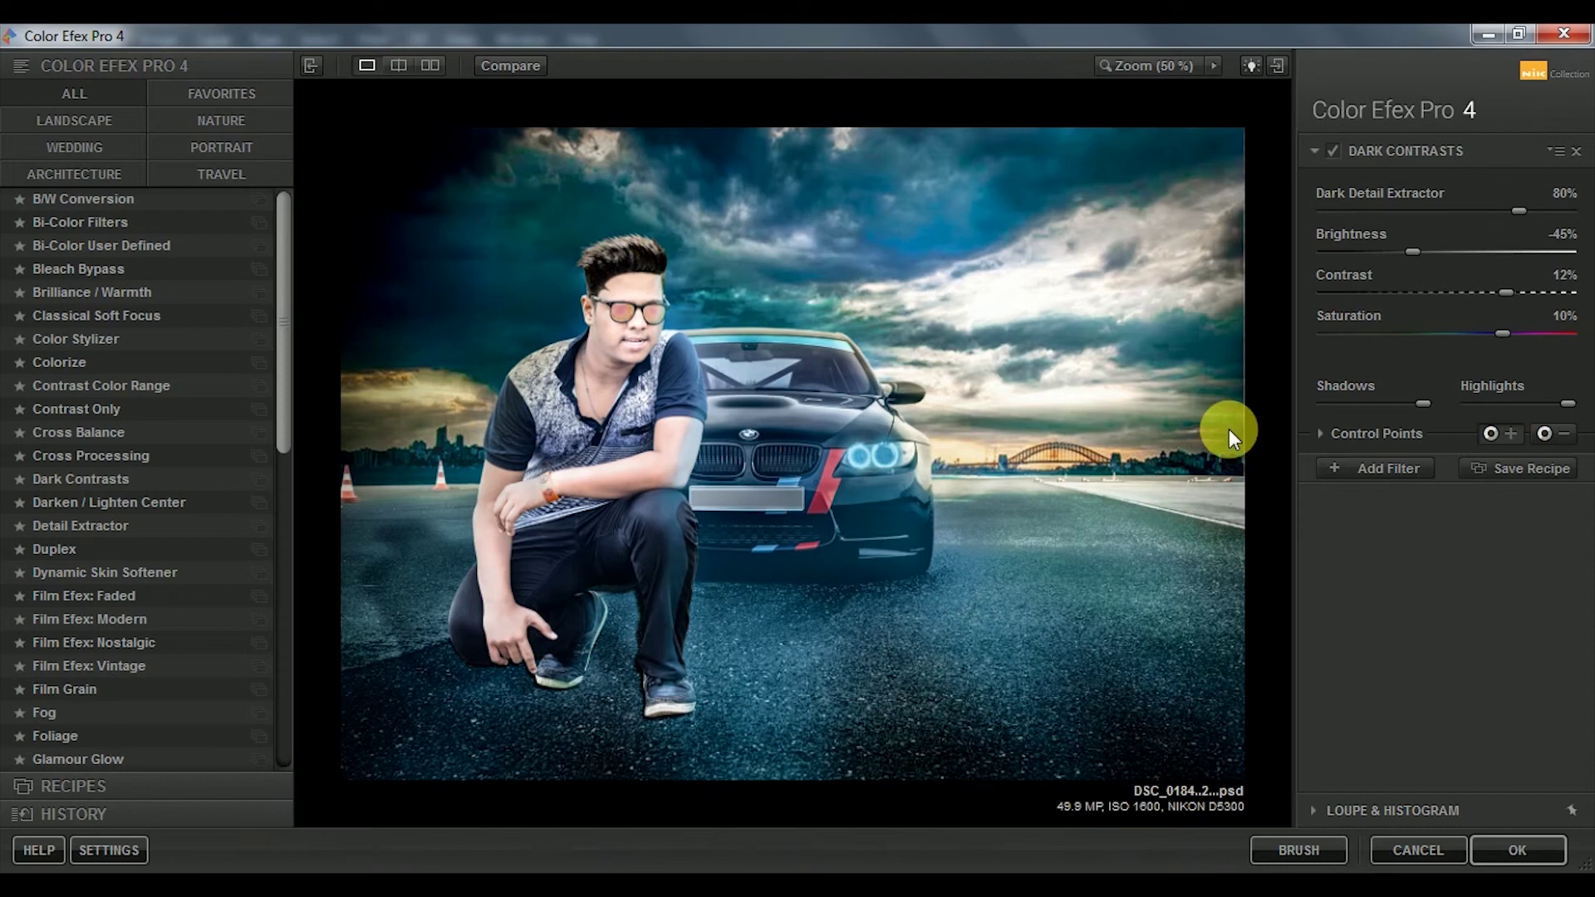
left_click(1565, 435)
left_click(748, 175)
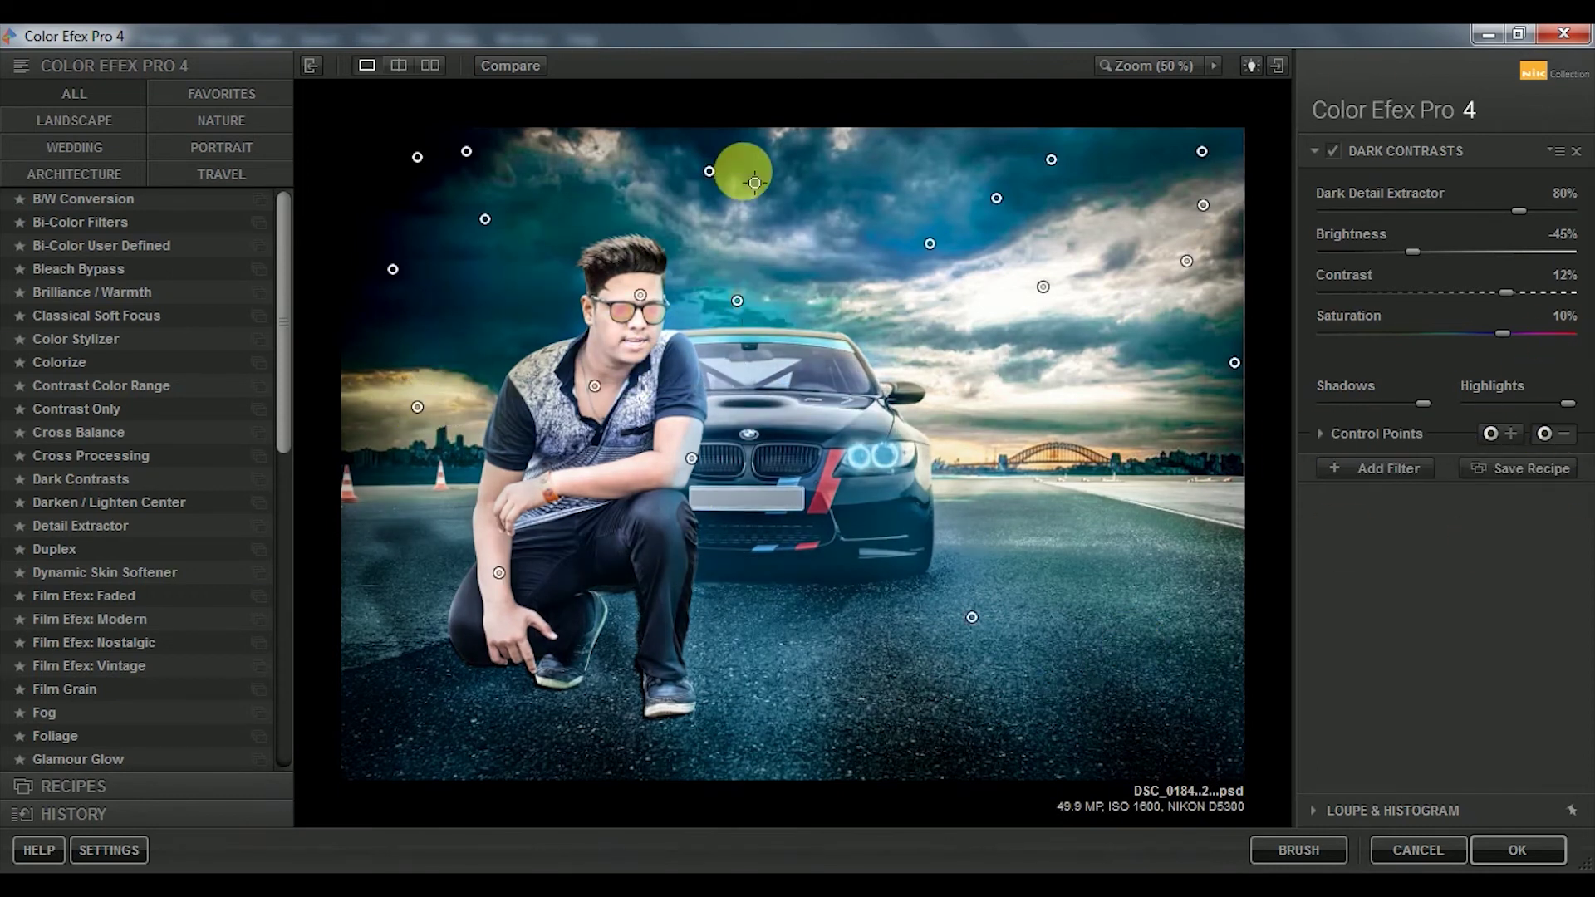
left_click(1547, 436)
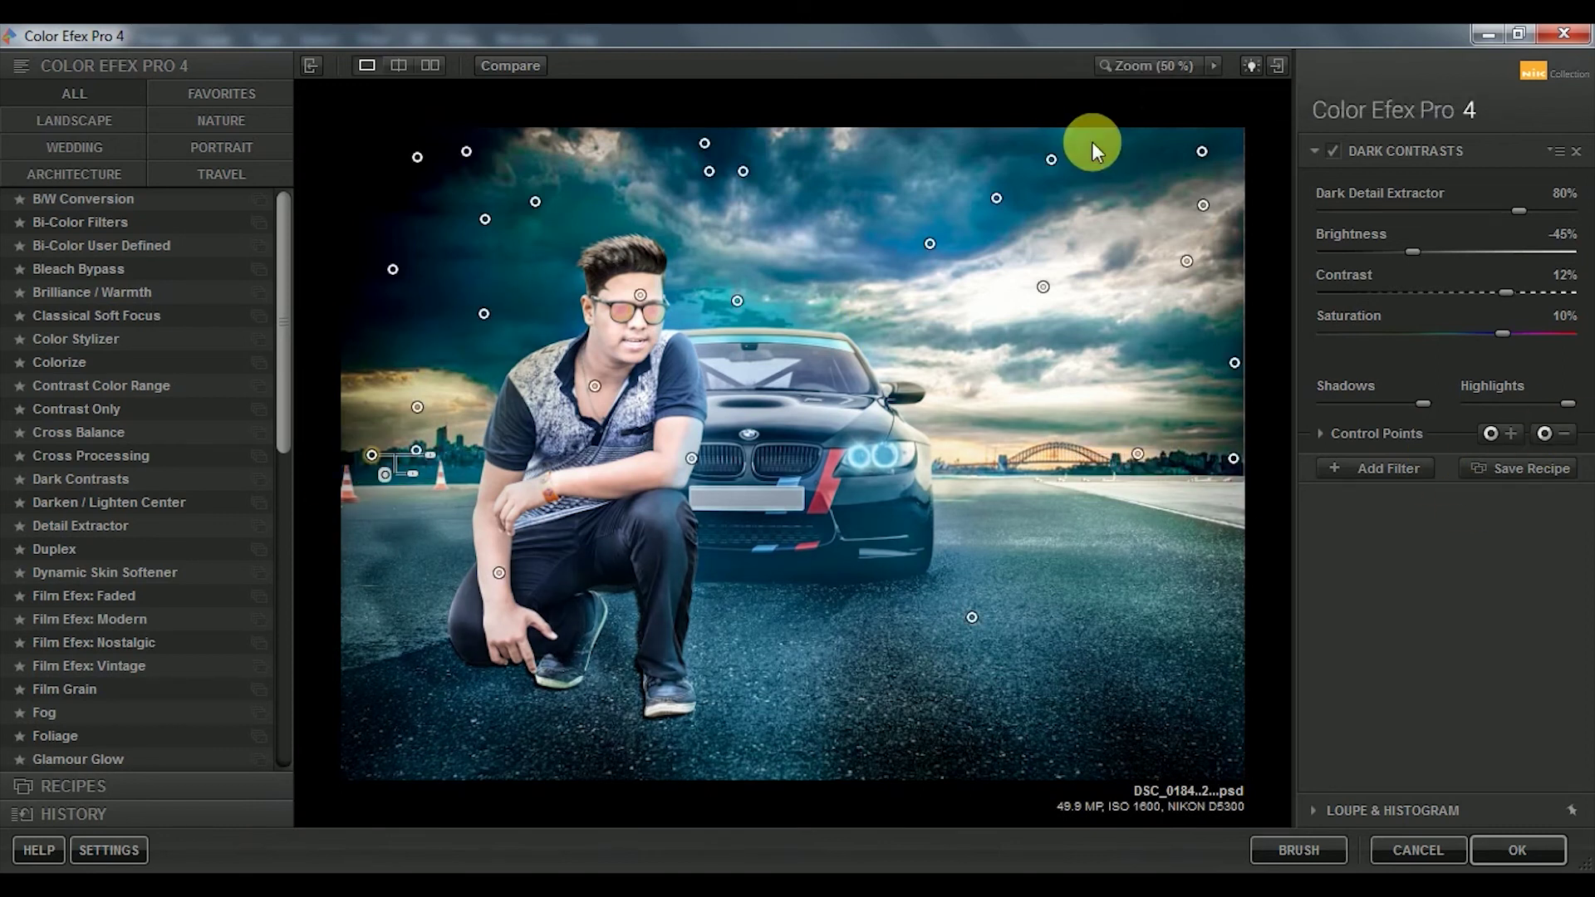
left_click(1387, 468)
- Add Darken / Lighten Center and tune its centre and border darkening
left_click(108, 501)
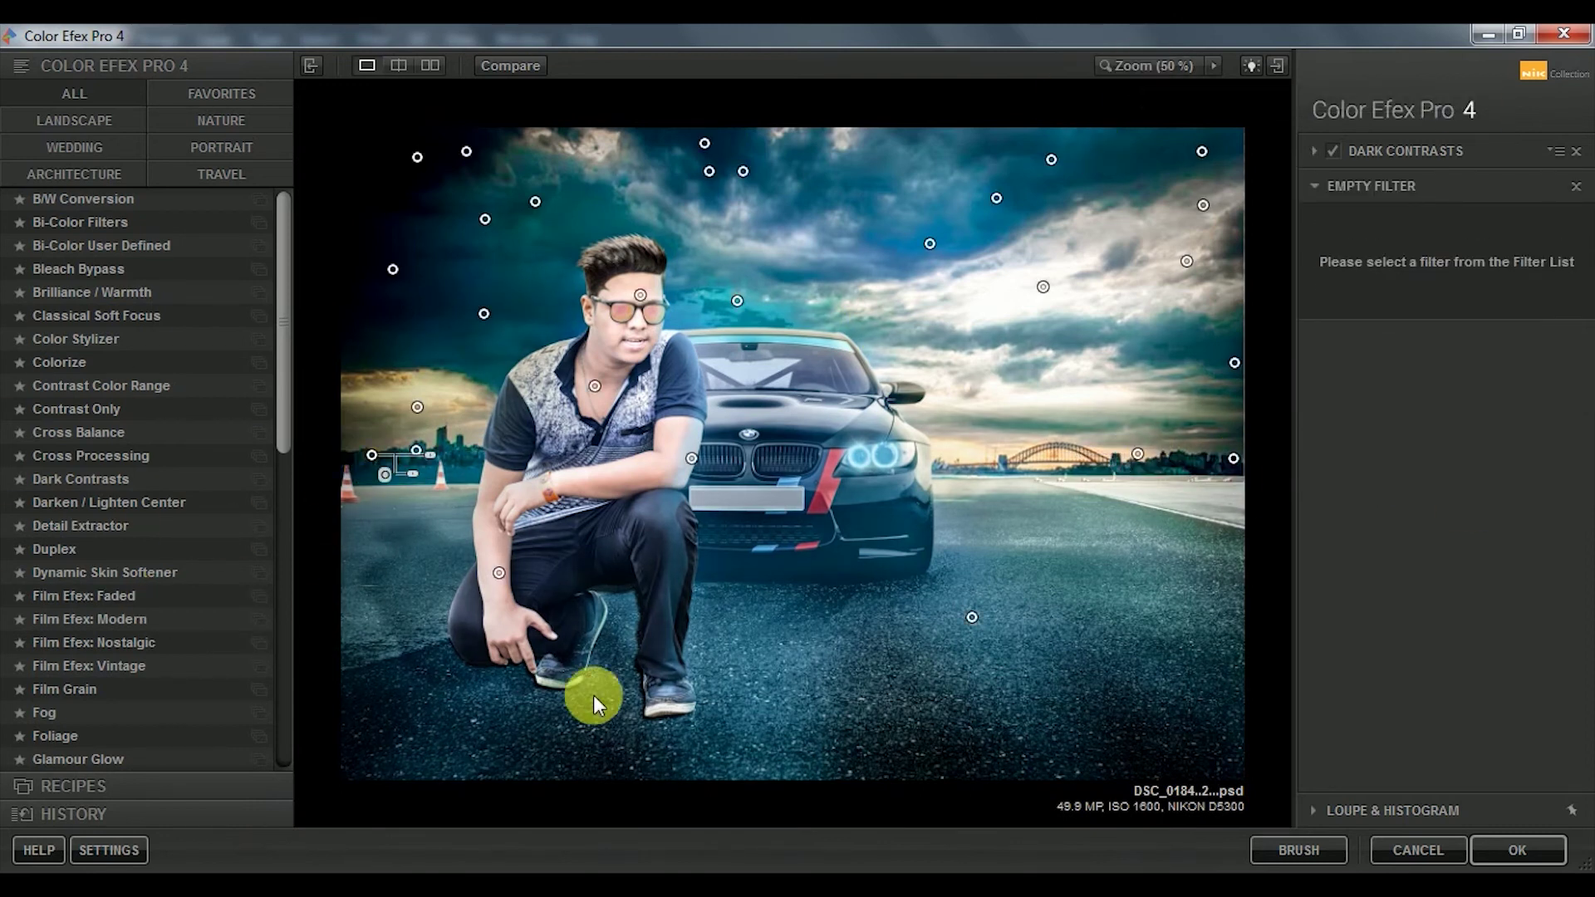
mouse_move(1457, 372)
left_mouse_down()
mouse_move(1565, 372)
mouse_move(1324, 372)
mouse_move(1320, 332)
mouse_move(1570, 372)
mouse_move(1343, 372)
mouse_move(1466, 372)
left_mouse_up()
left_click_drag(1475, 290, 1413, 290)
left_click(1400, 331)
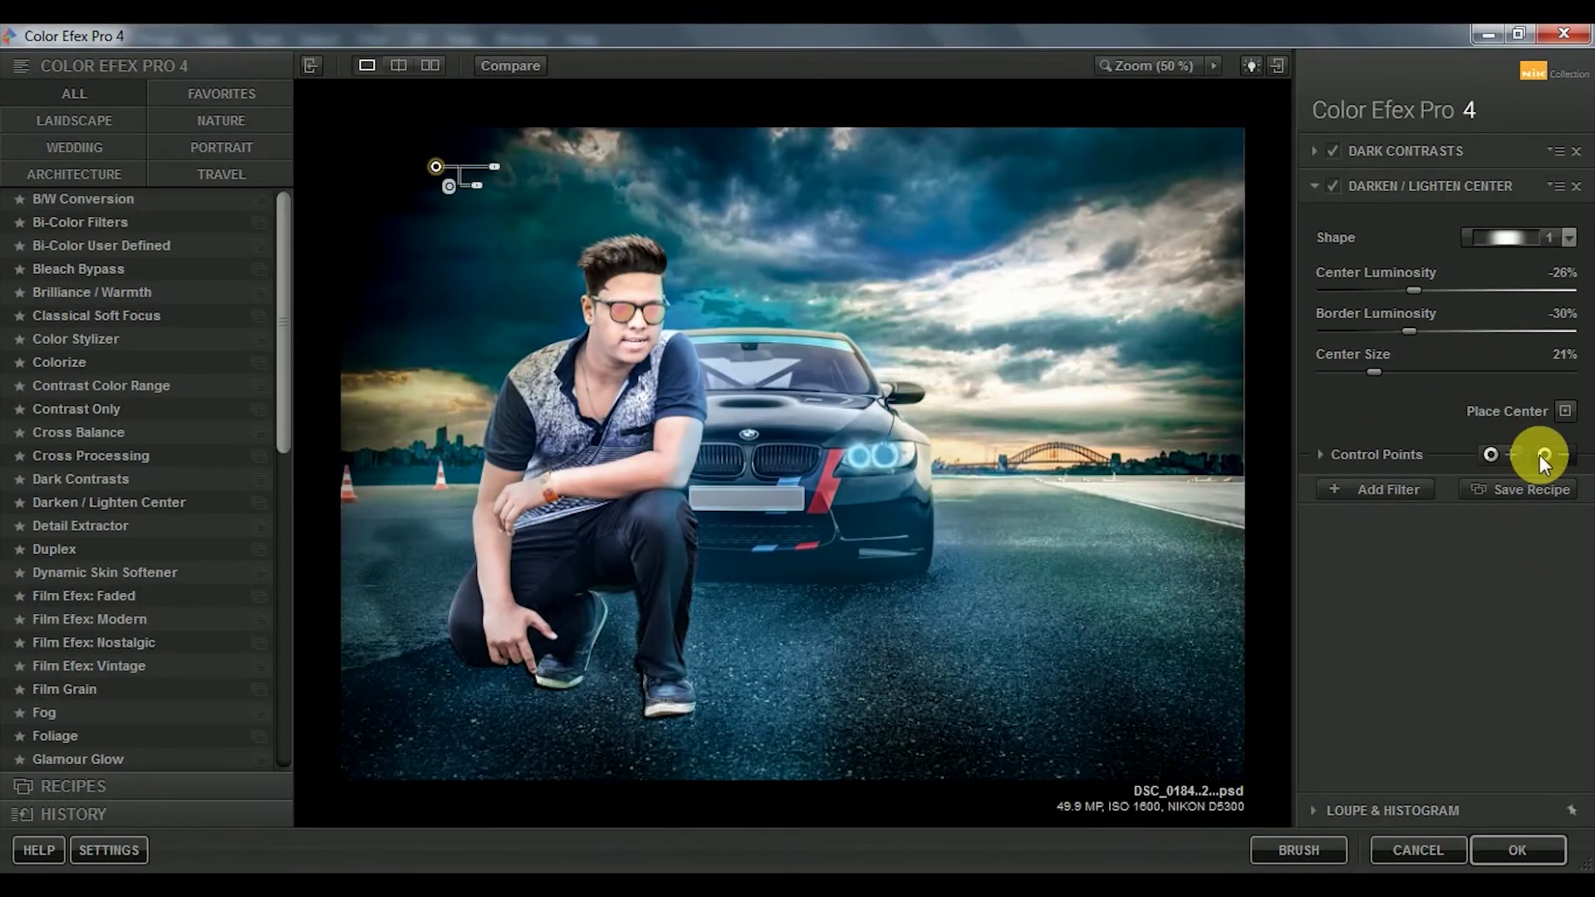
- Stack Dynamic Skin Softener and then Fog as new filters
left_click(1404, 490)
left_click(124, 571)
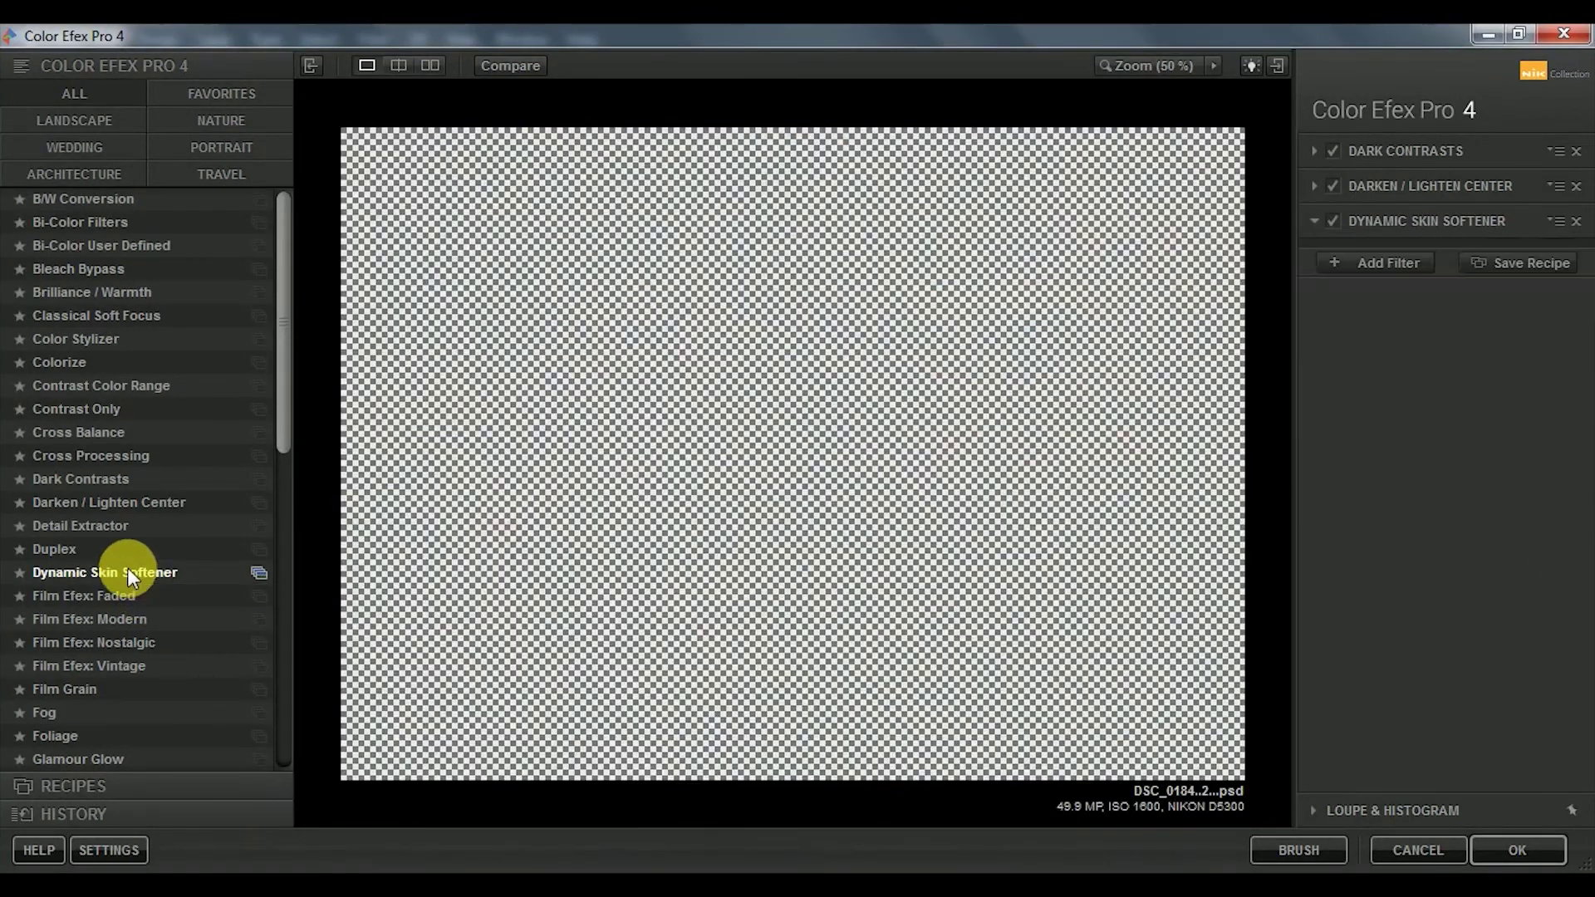
left_click(59, 734)
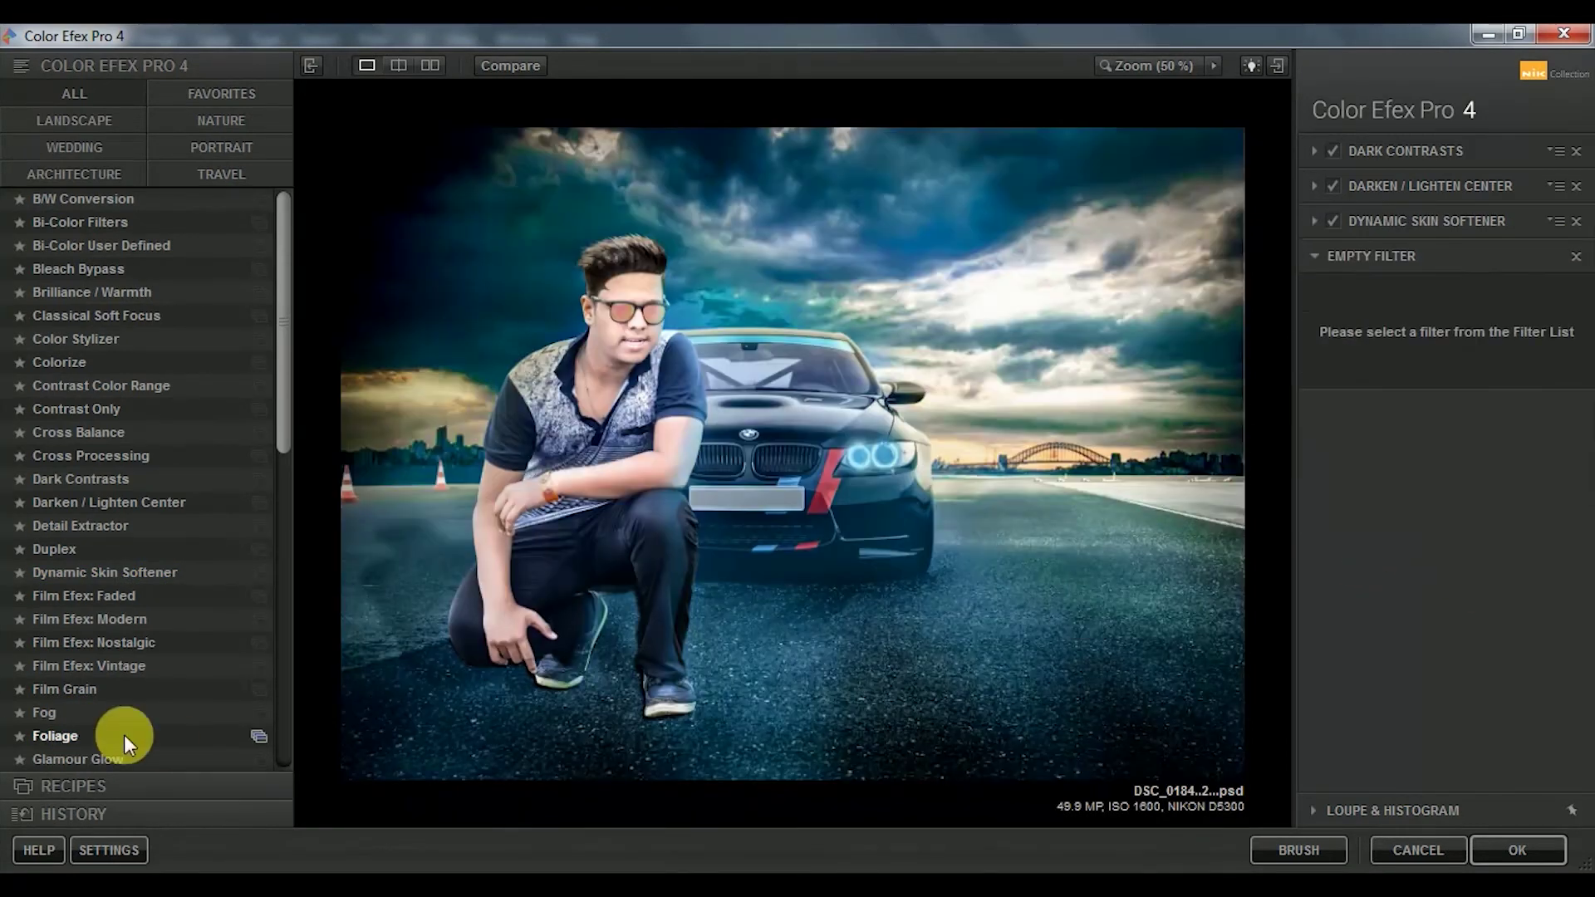
left_click(46, 712)
- Place negative Fog control points on the man, car, bridge and right-hand sky
left_click(1543, 460)
left_click(642, 292)
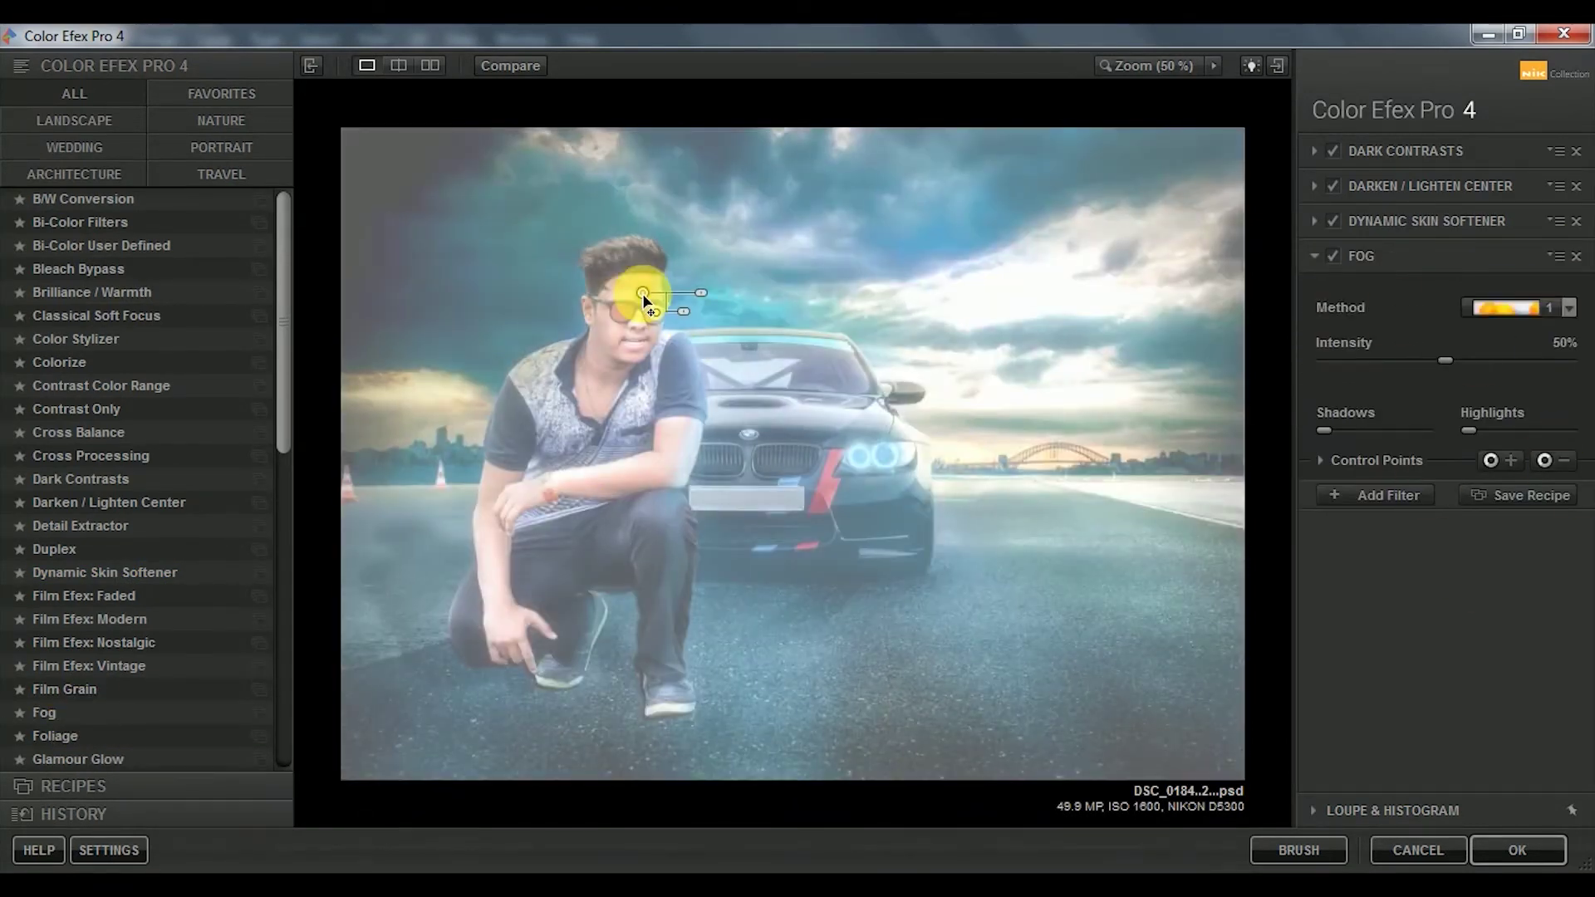
left_click(776, 234)
left_click(1047, 304)
left_click(1073, 459)
left_click(887, 426)
left_click(595, 373)
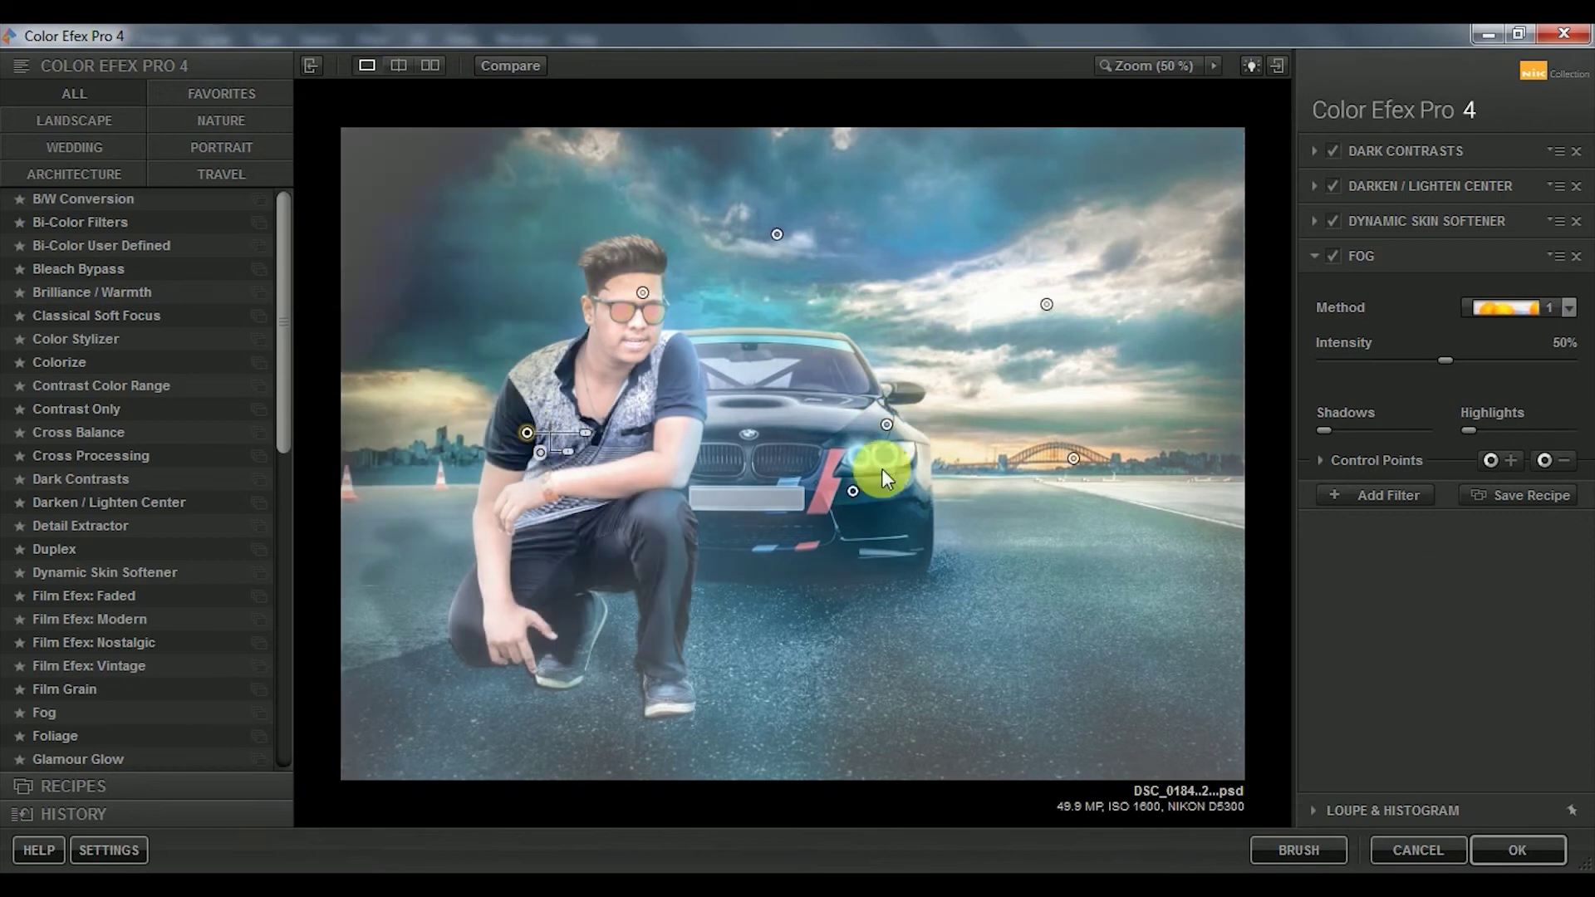
left_click(527, 433)
left_click(557, 576)
left_click(1543, 460)
left_click(938, 212)
left_click(1215, 309)
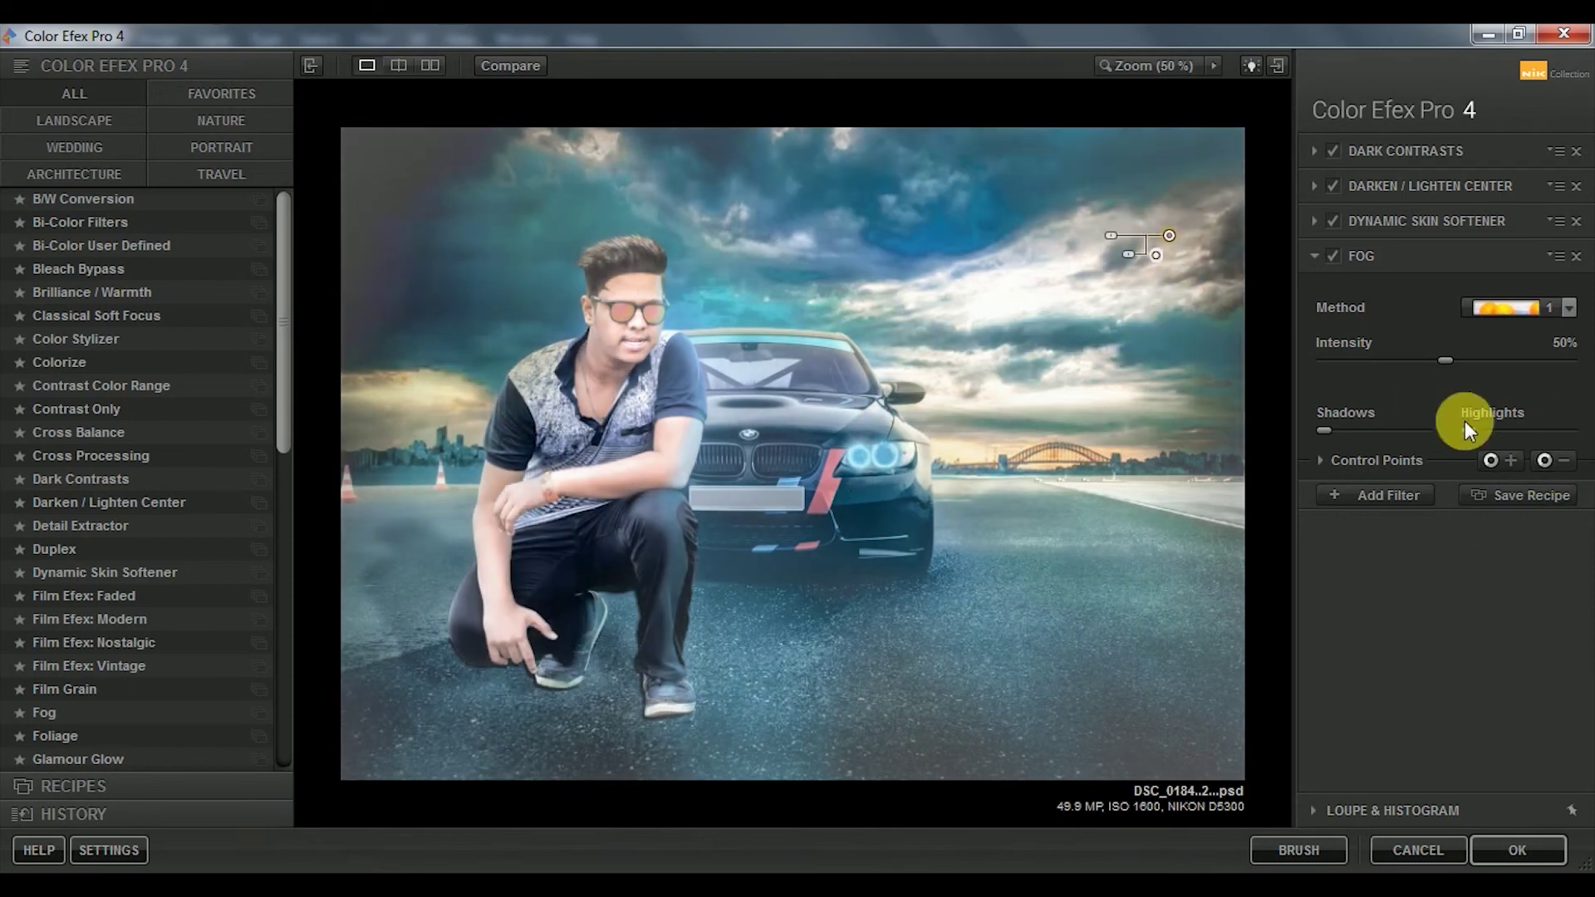
- Clear the fog from more sky and road areas, then add Glamour Glow
left_click(398, 216)
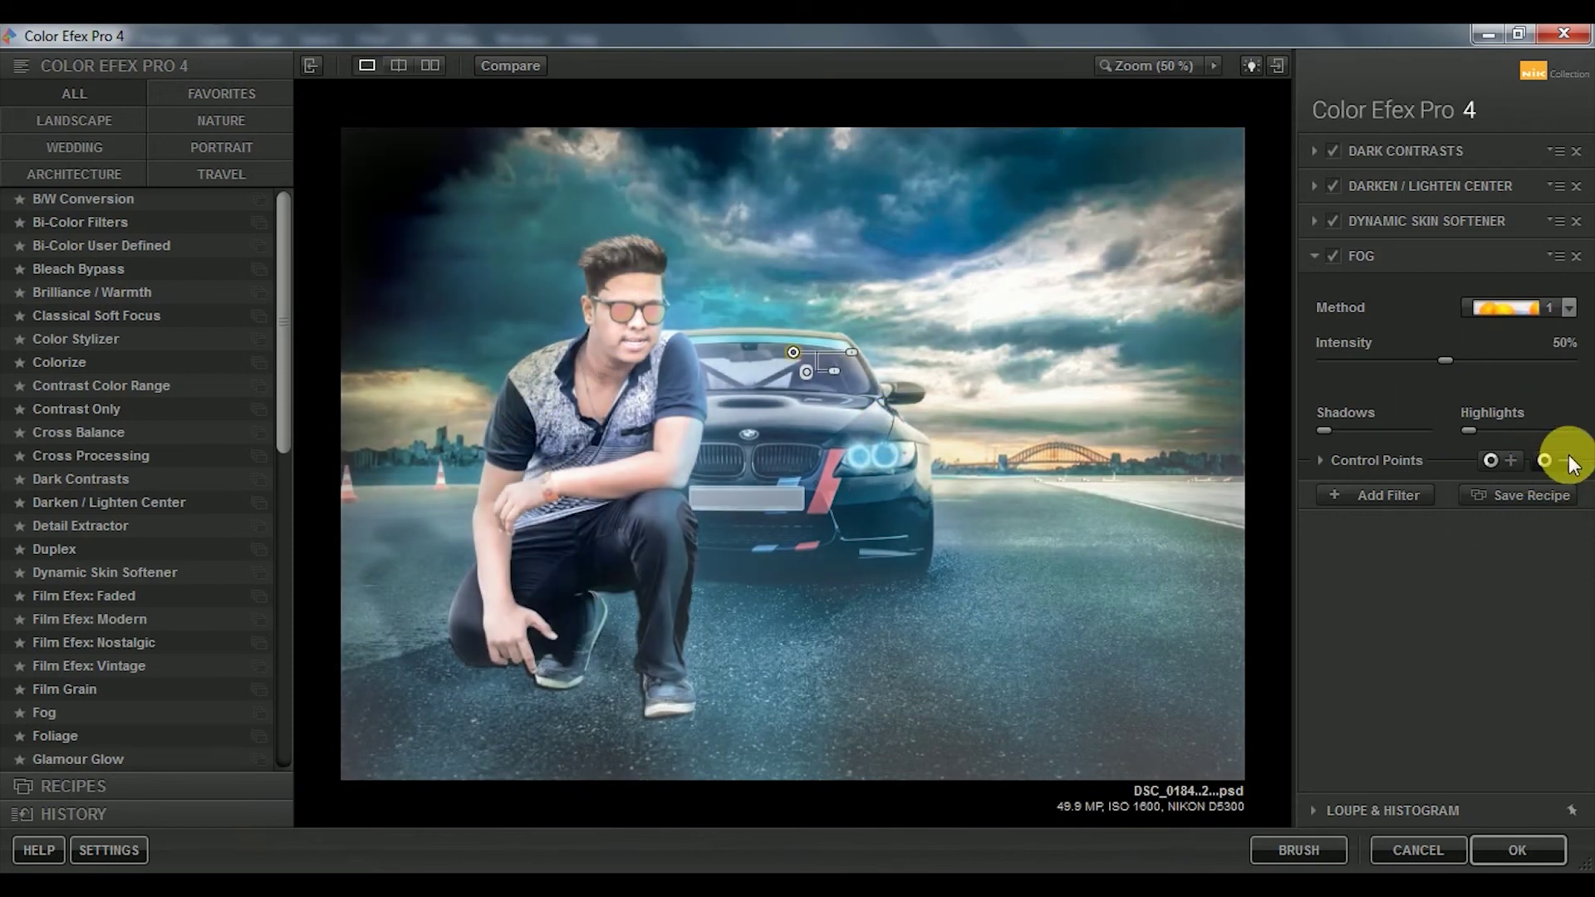
left_click(822, 686)
left_click(432, 280)
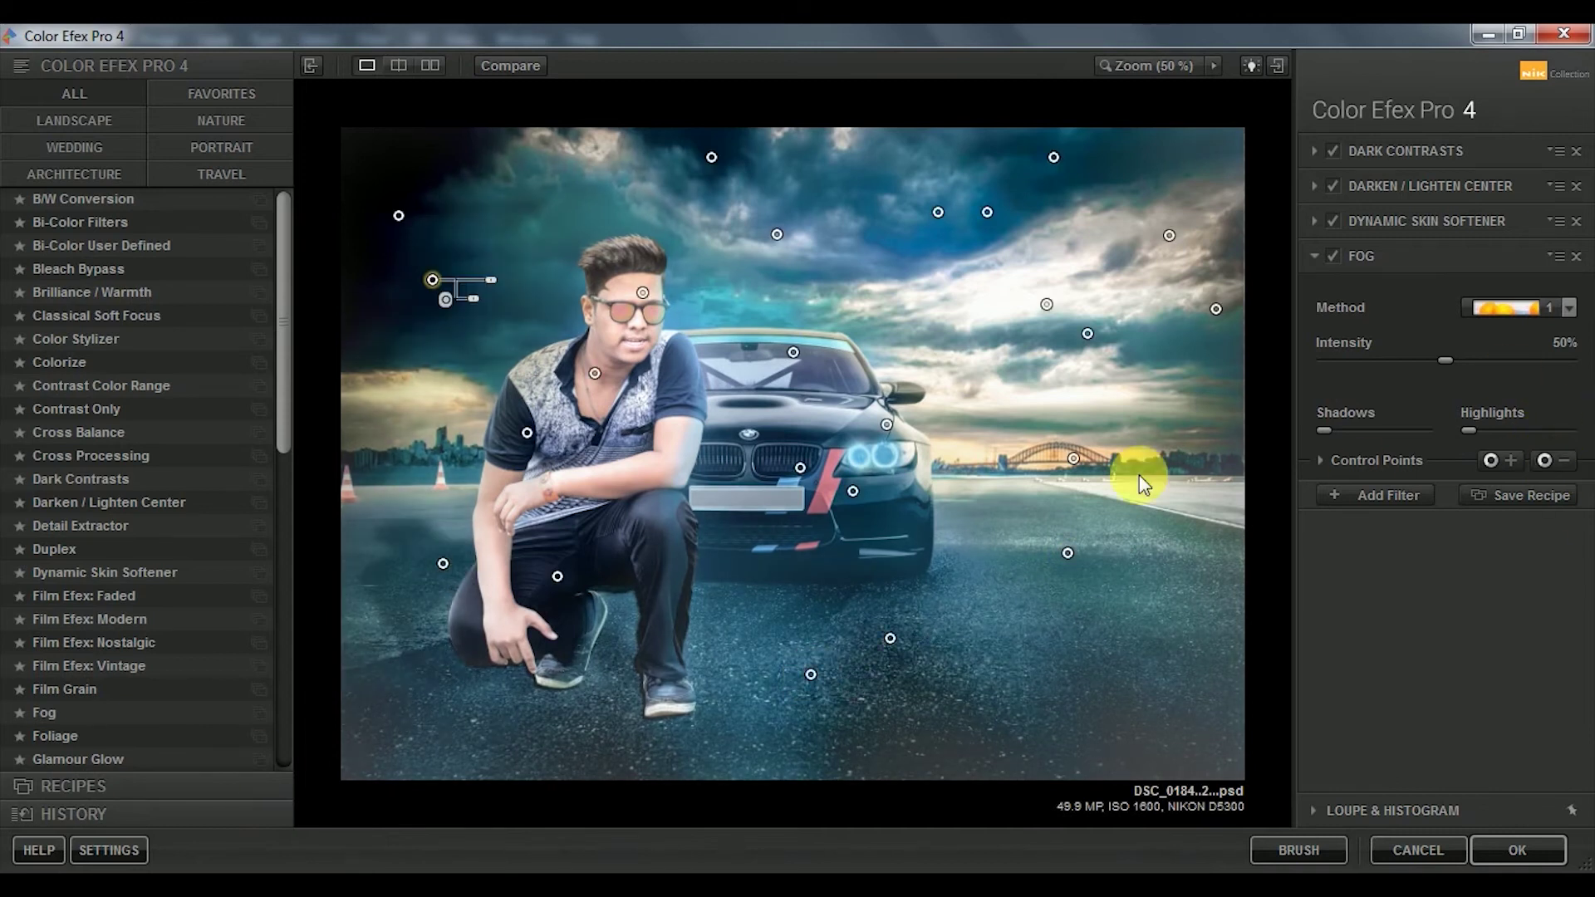
left_click(515, 261)
left_click(695, 232)
left_click(614, 263)
left_click(526, 401)
left_click(609, 554)
left_click(765, 545)
left_click(461, 379)
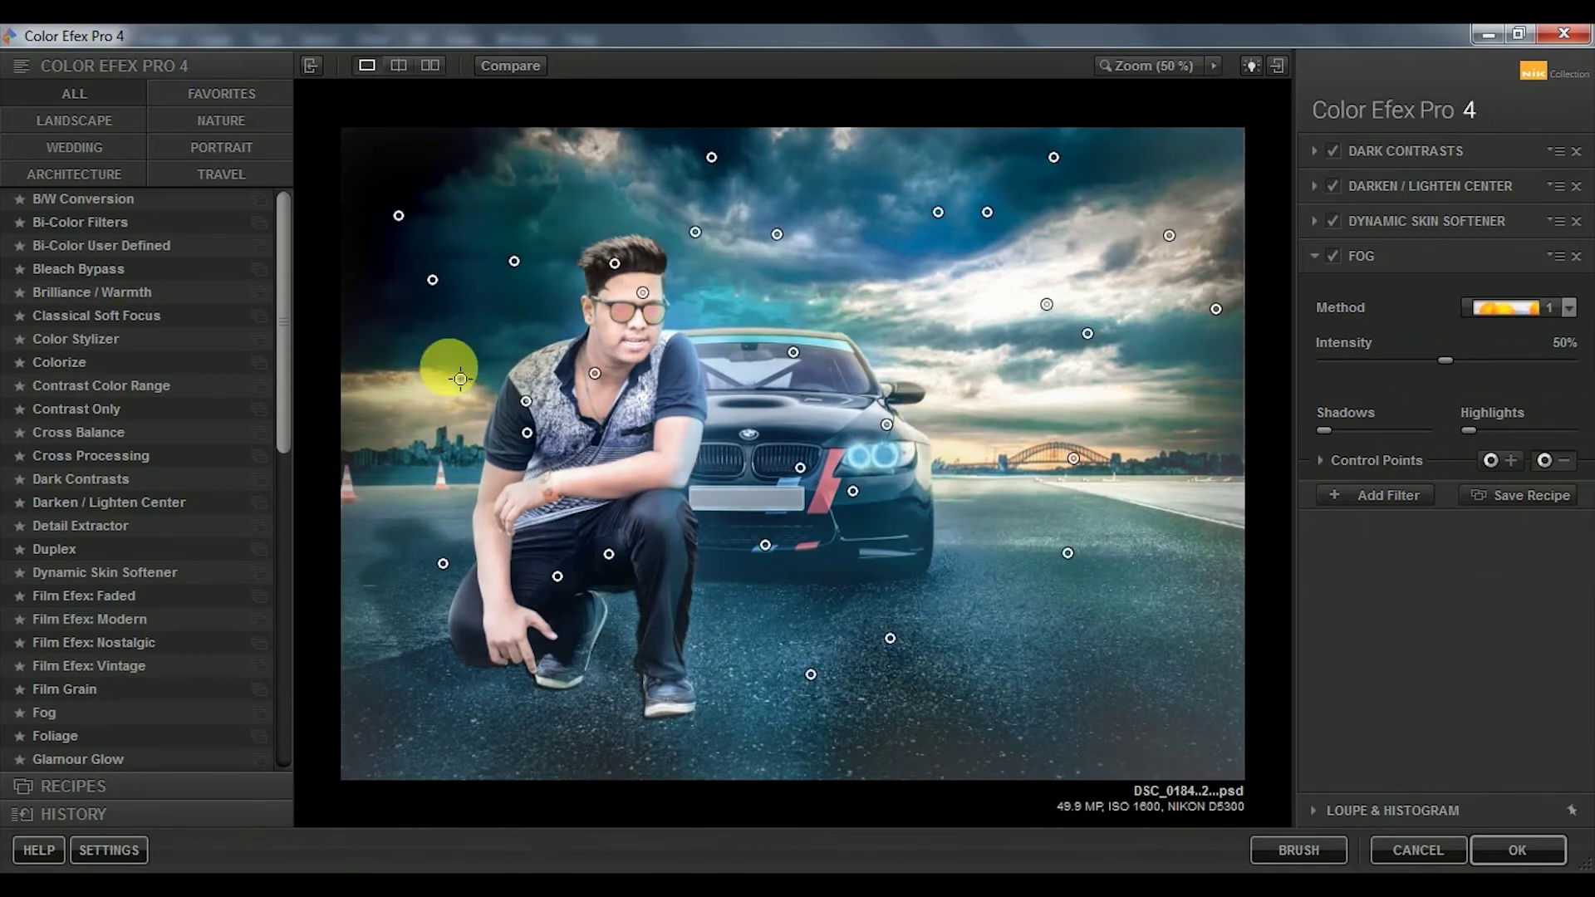
left_click(1402, 497)
left_click(253, 758)
- Add Indian Summer to a new slot using method 1
left_click(1382, 569)
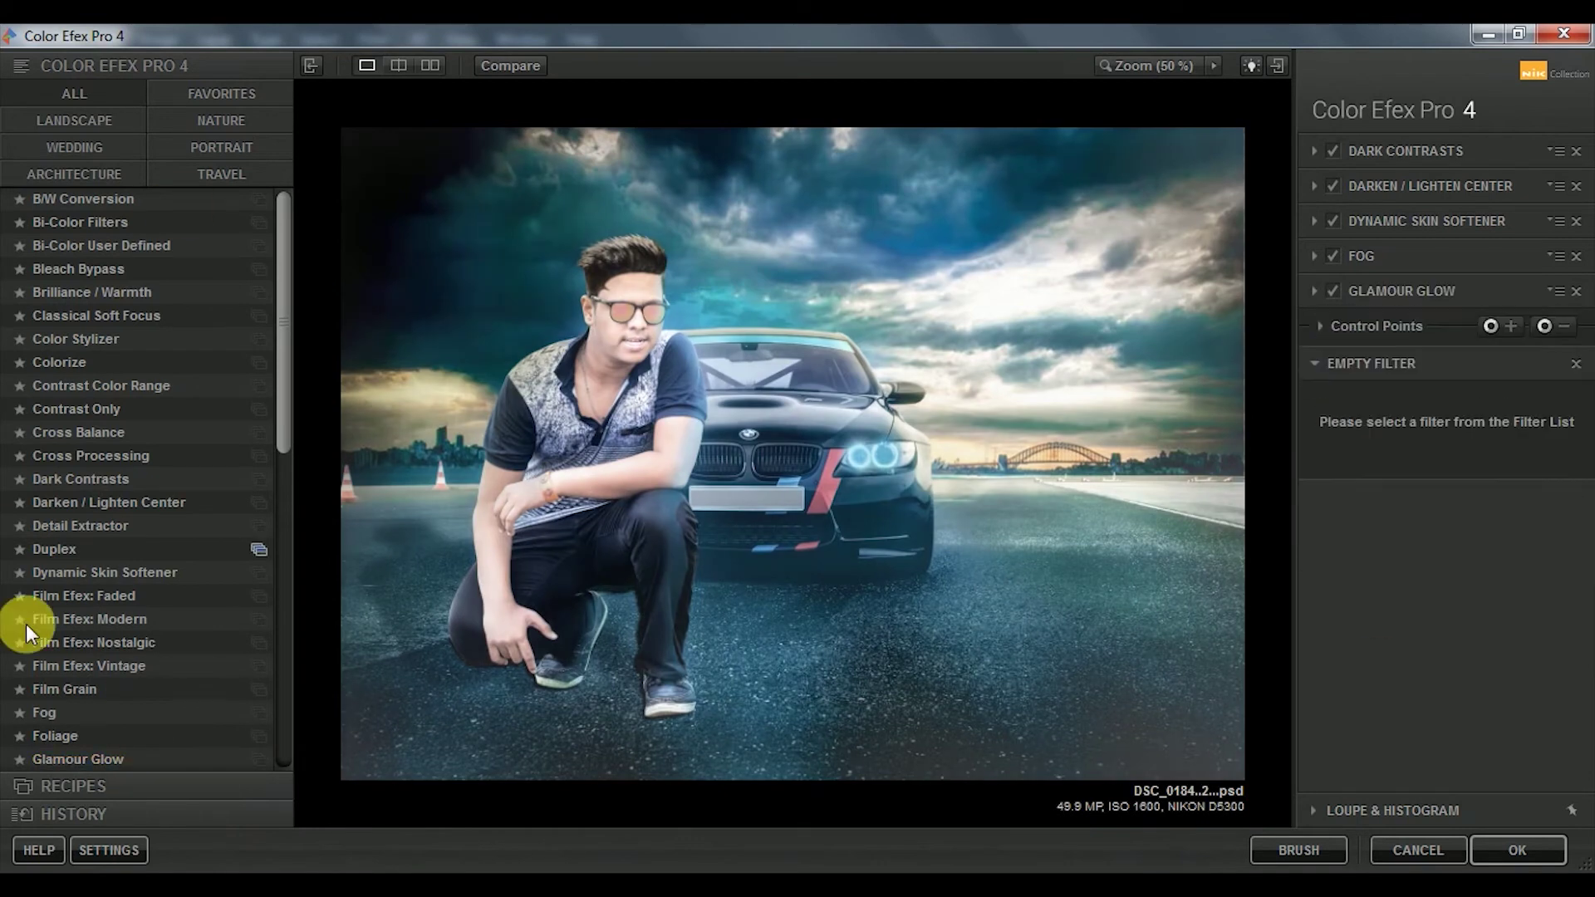
scroll(133, 681, "down", 4)
left_click(98, 679)
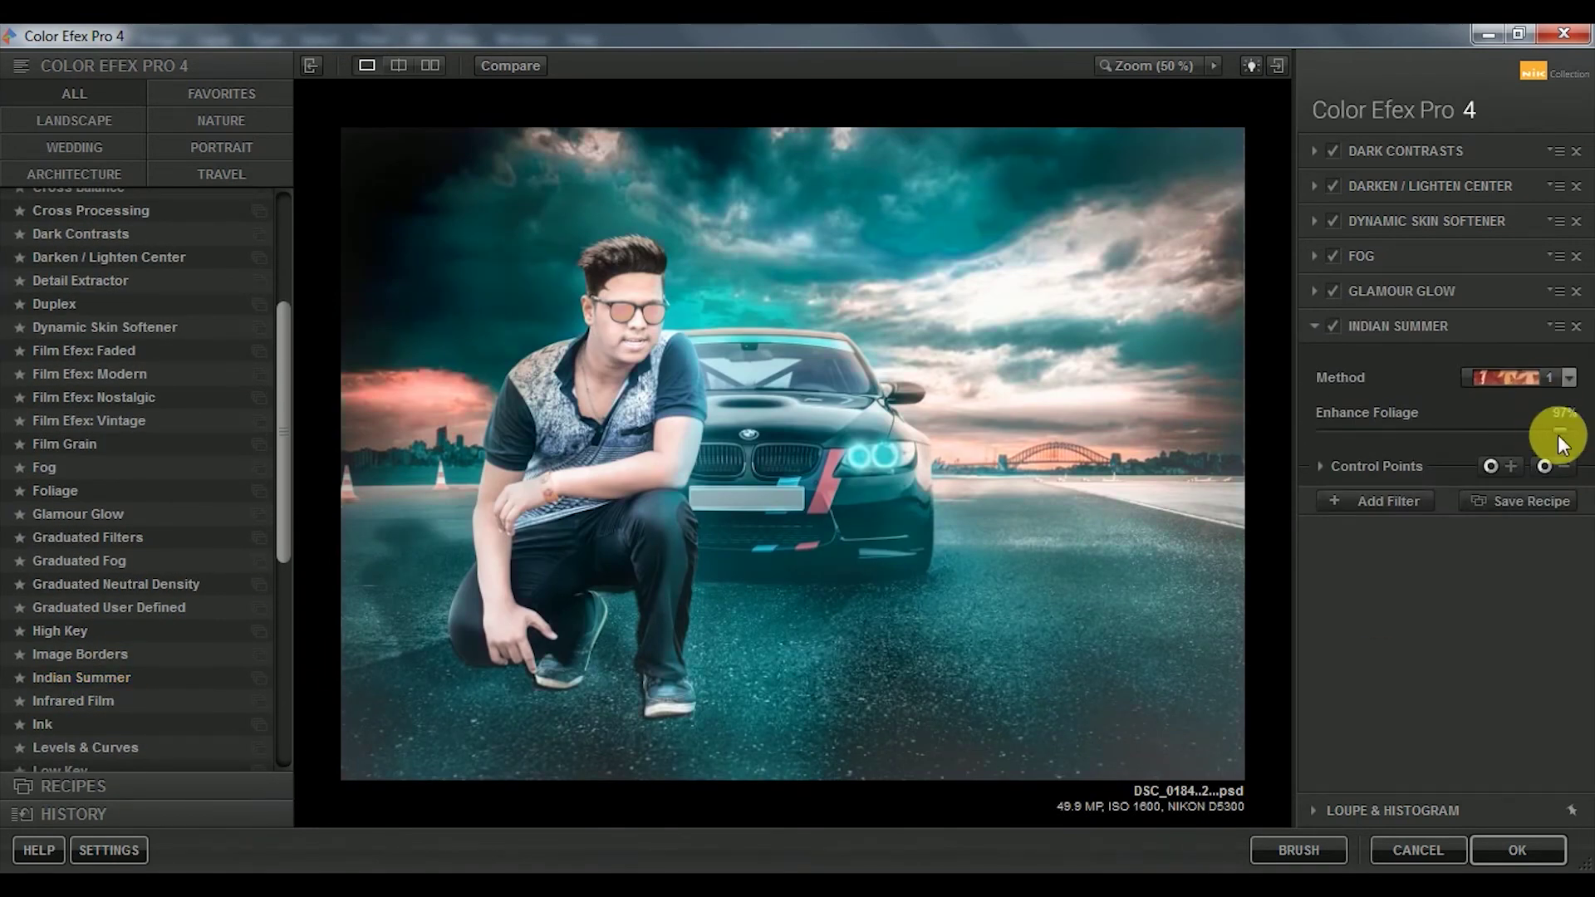
left_click(1561, 377)
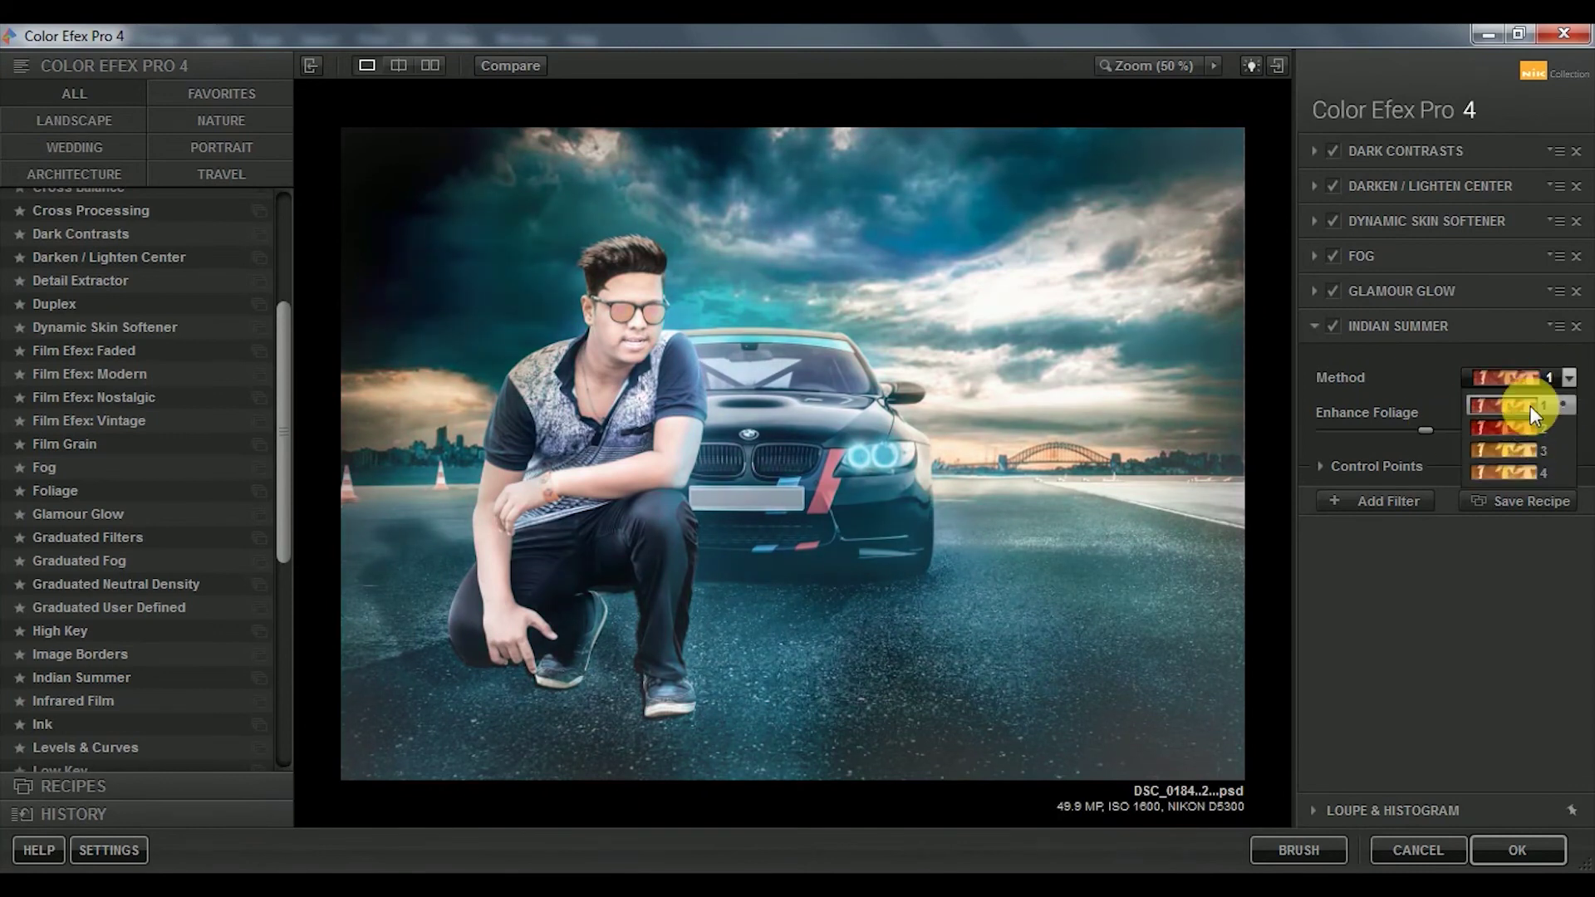
left_click(1530, 405)
- Try the Skylight Filter in another slot and remove it
left_click(1382, 501)
scroll(176, 697, "down", 4)
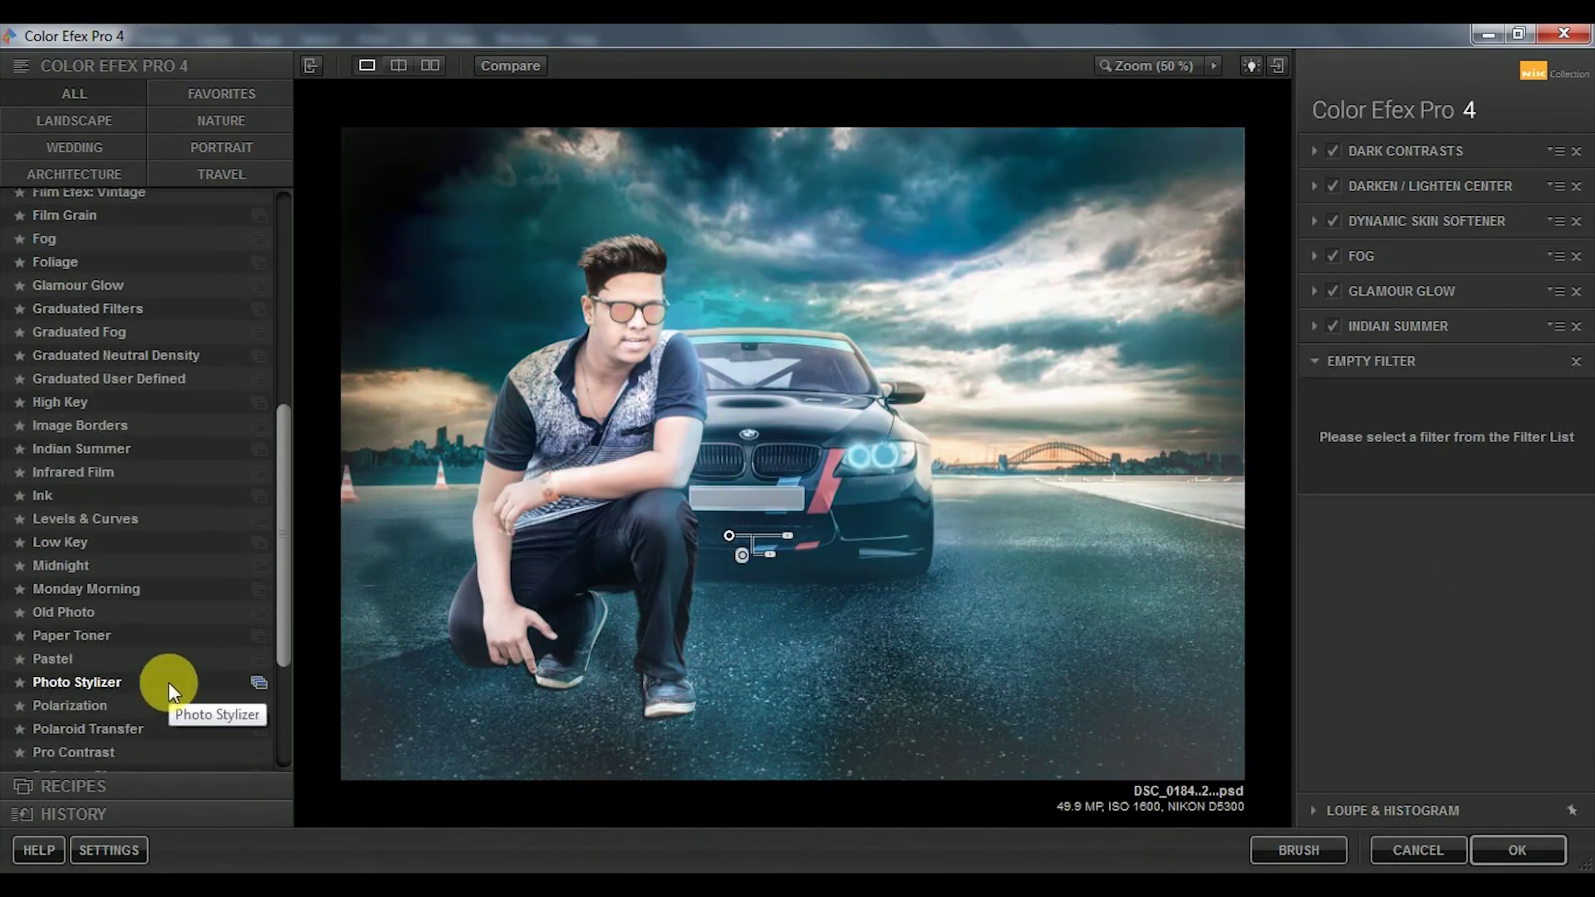
scroll(168, 681, "down", 4)
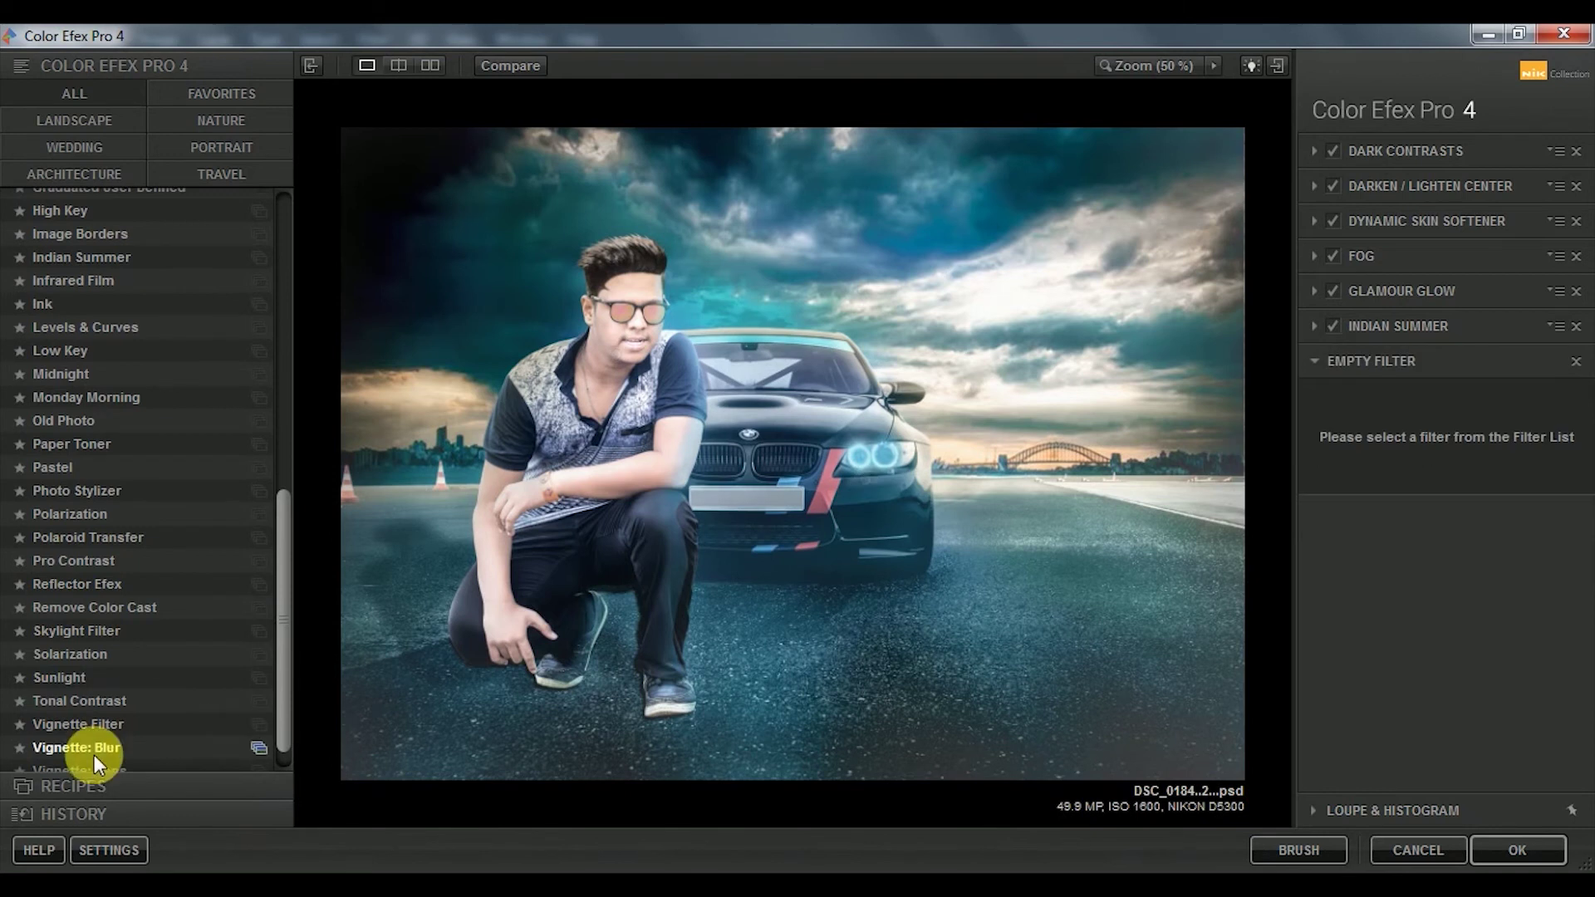
left_click(122, 631)
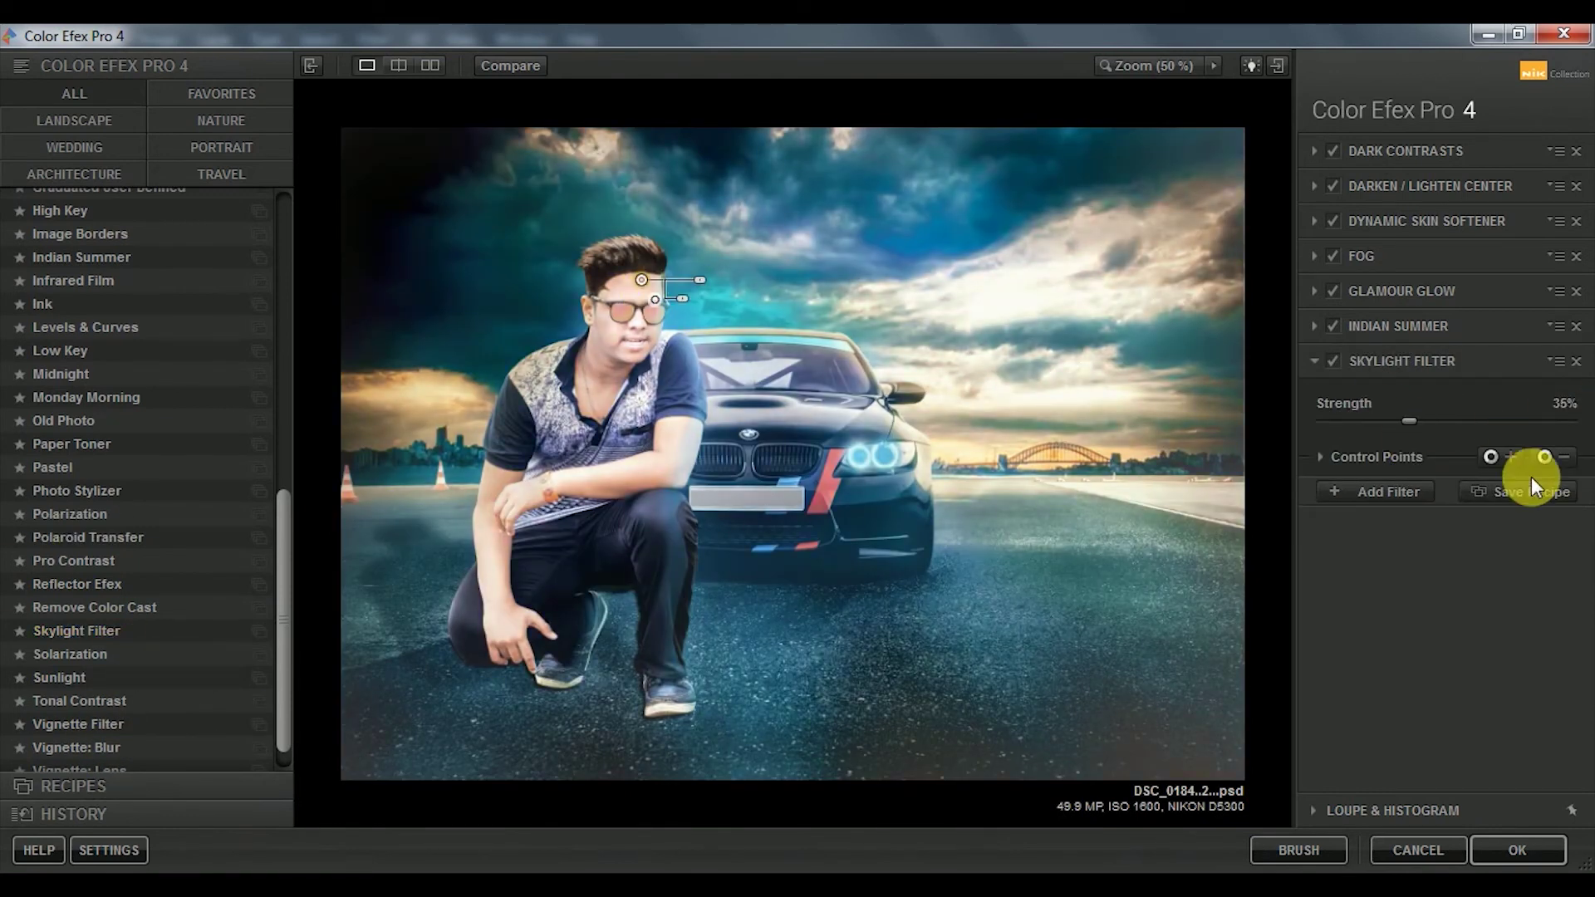
left_click(1575, 362)
- Apply Midnight with control points protecting the man's face, body, arm and legs
left_click(60, 374)
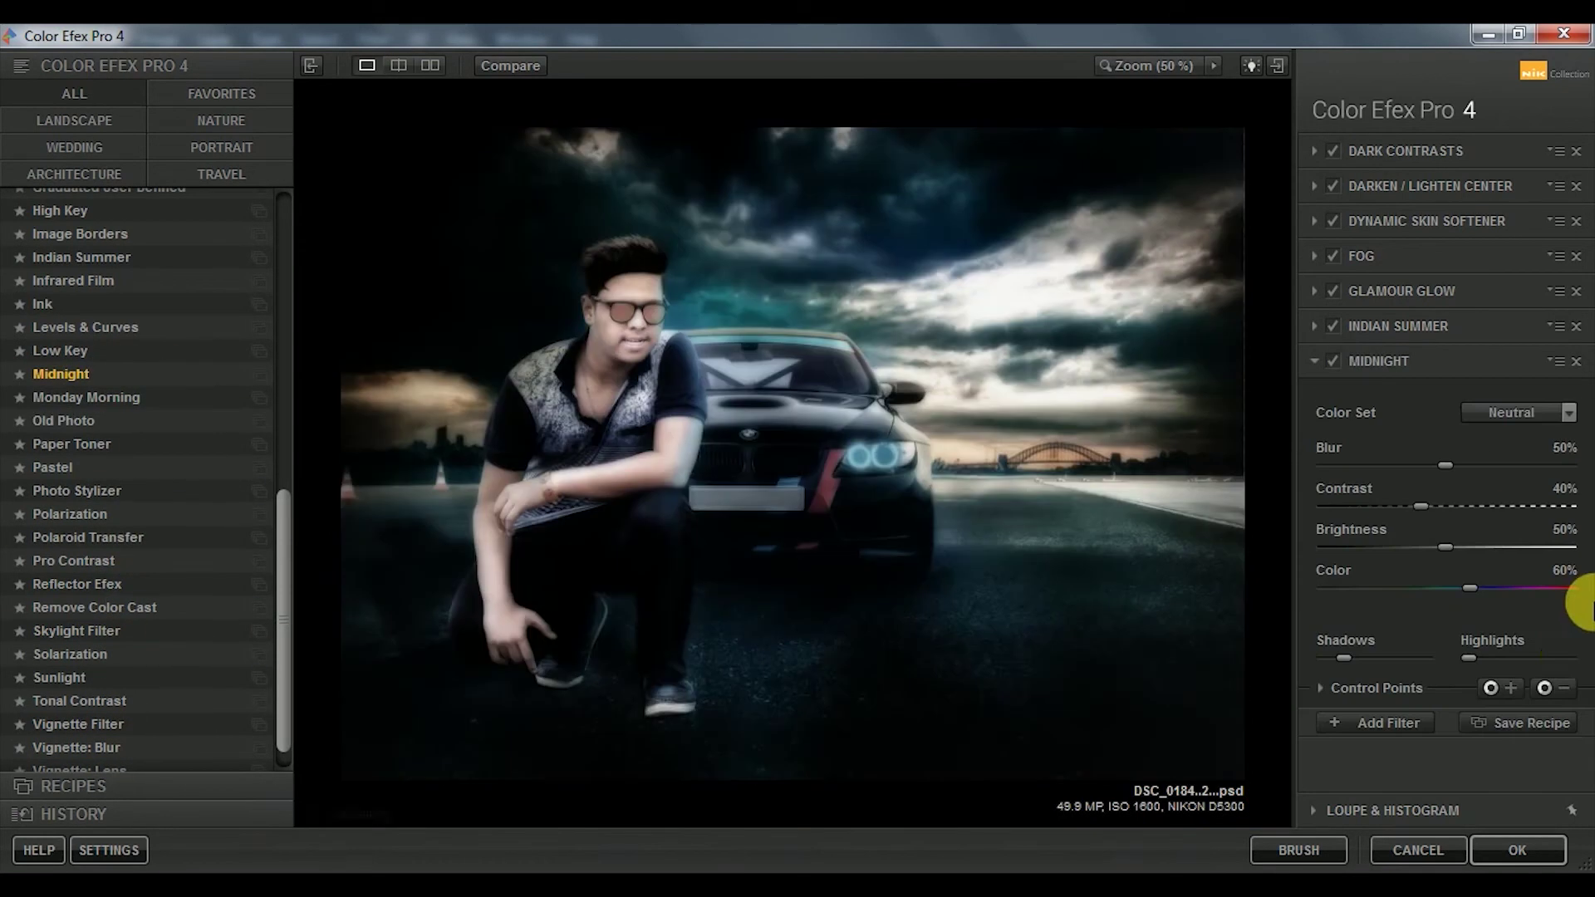
left_click(870, 482)
left_click(1551, 688)
left_click(641, 325)
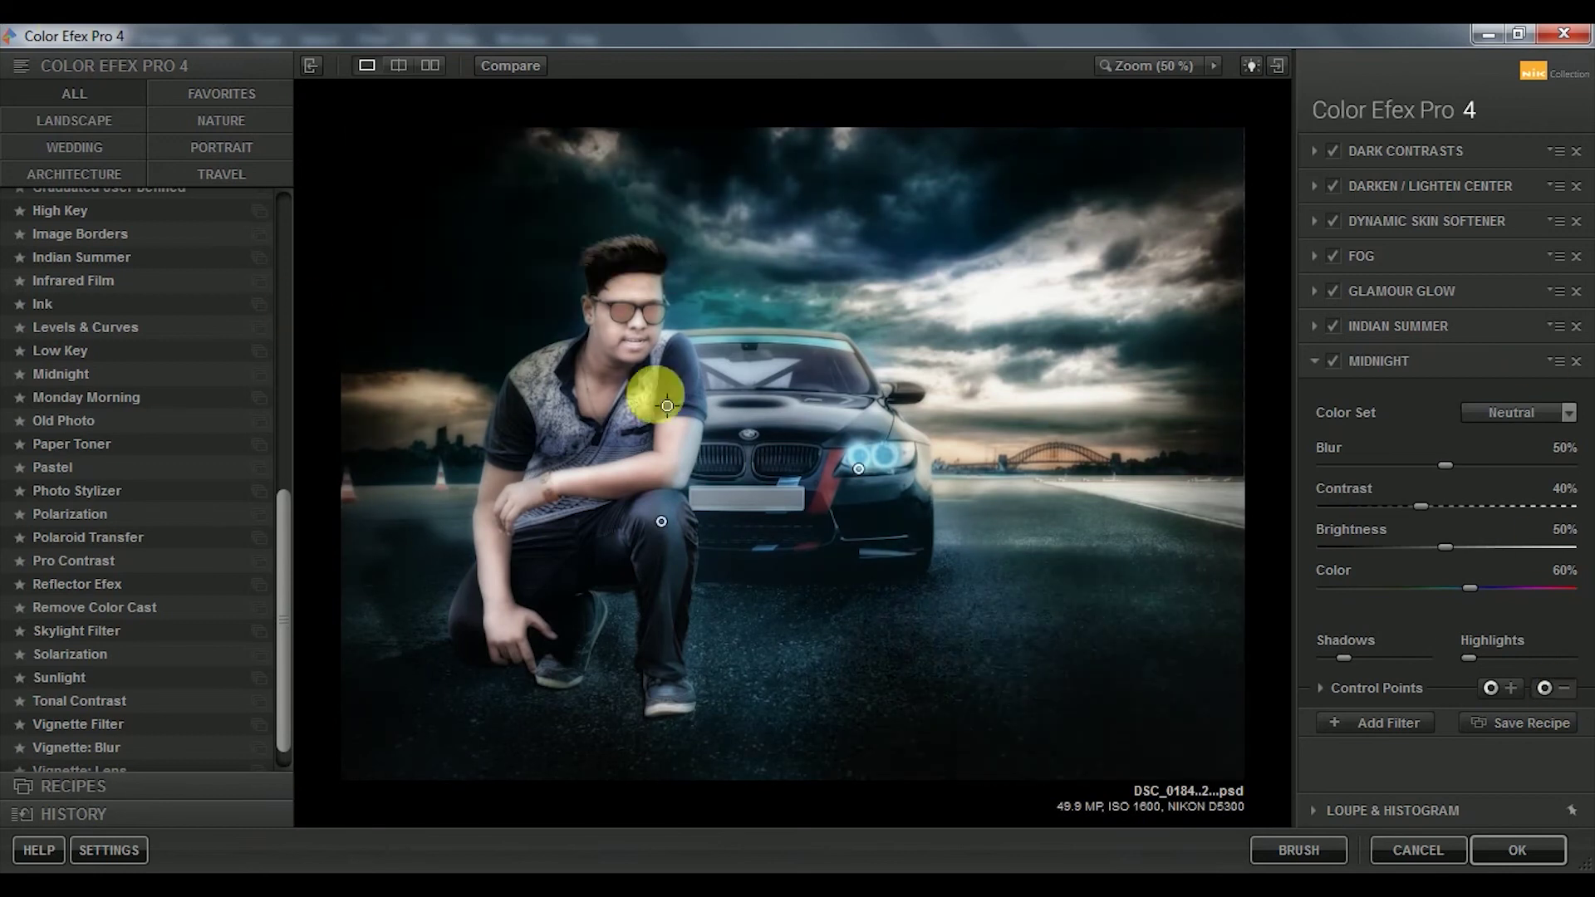
left_click(1544, 688)
left_click(573, 548)
left_click(479, 586)
left_click(503, 429)
left_click(1544, 687)
left_click(641, 337)
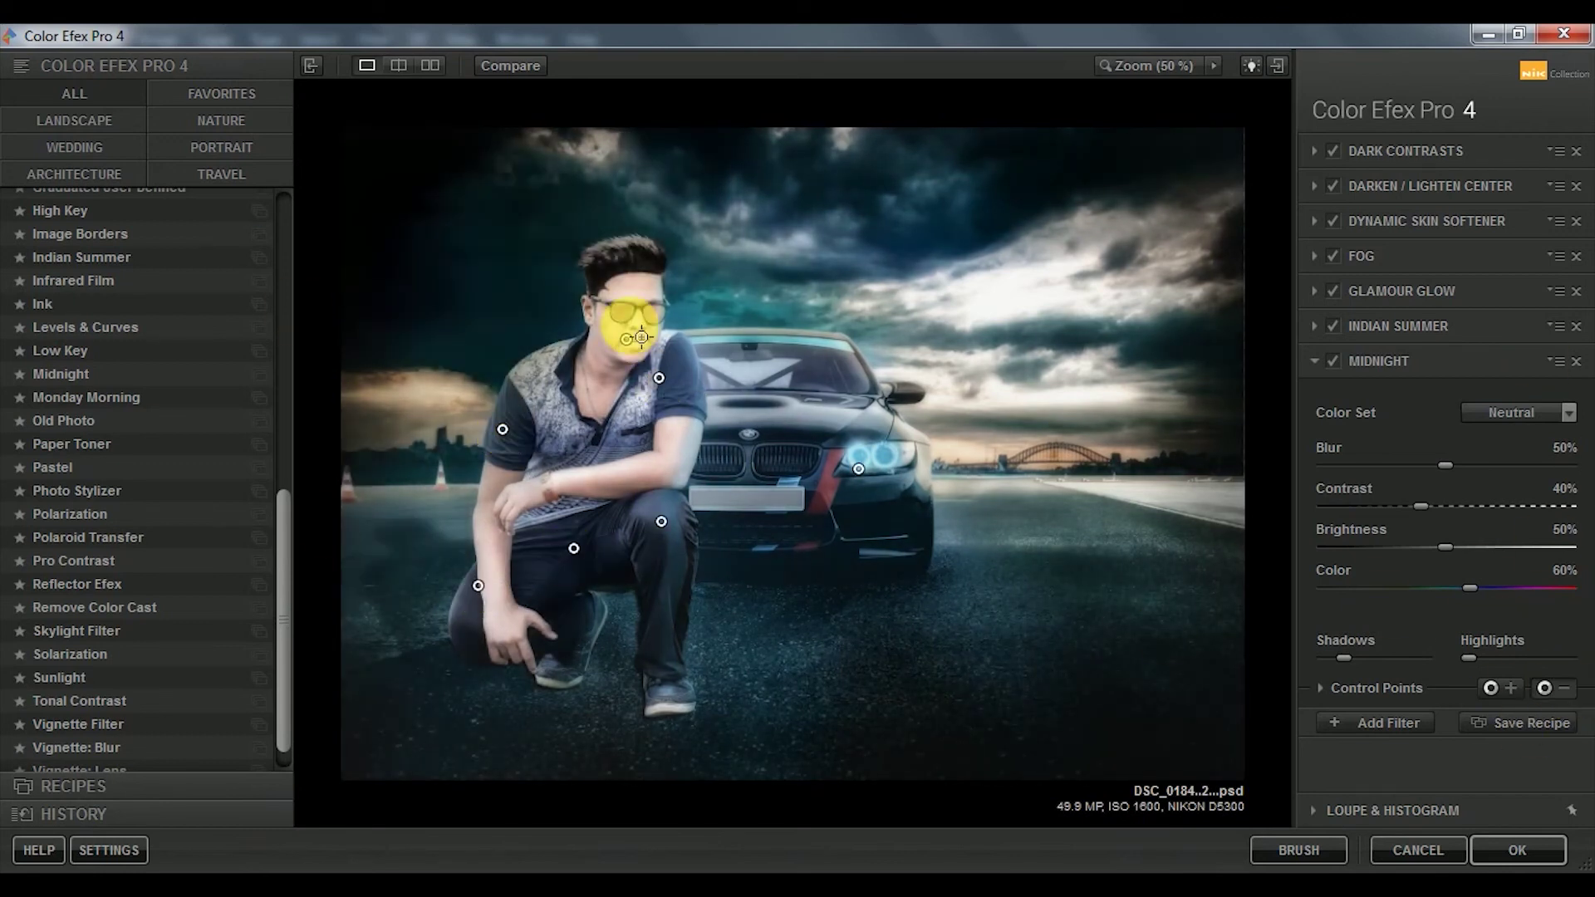
- Remove Midnight and Indian Summer, switch off Fog, and preview B/W Conversion
left_click(1576, 360)
left_click(1575, 325)
left_click(1404, 574)
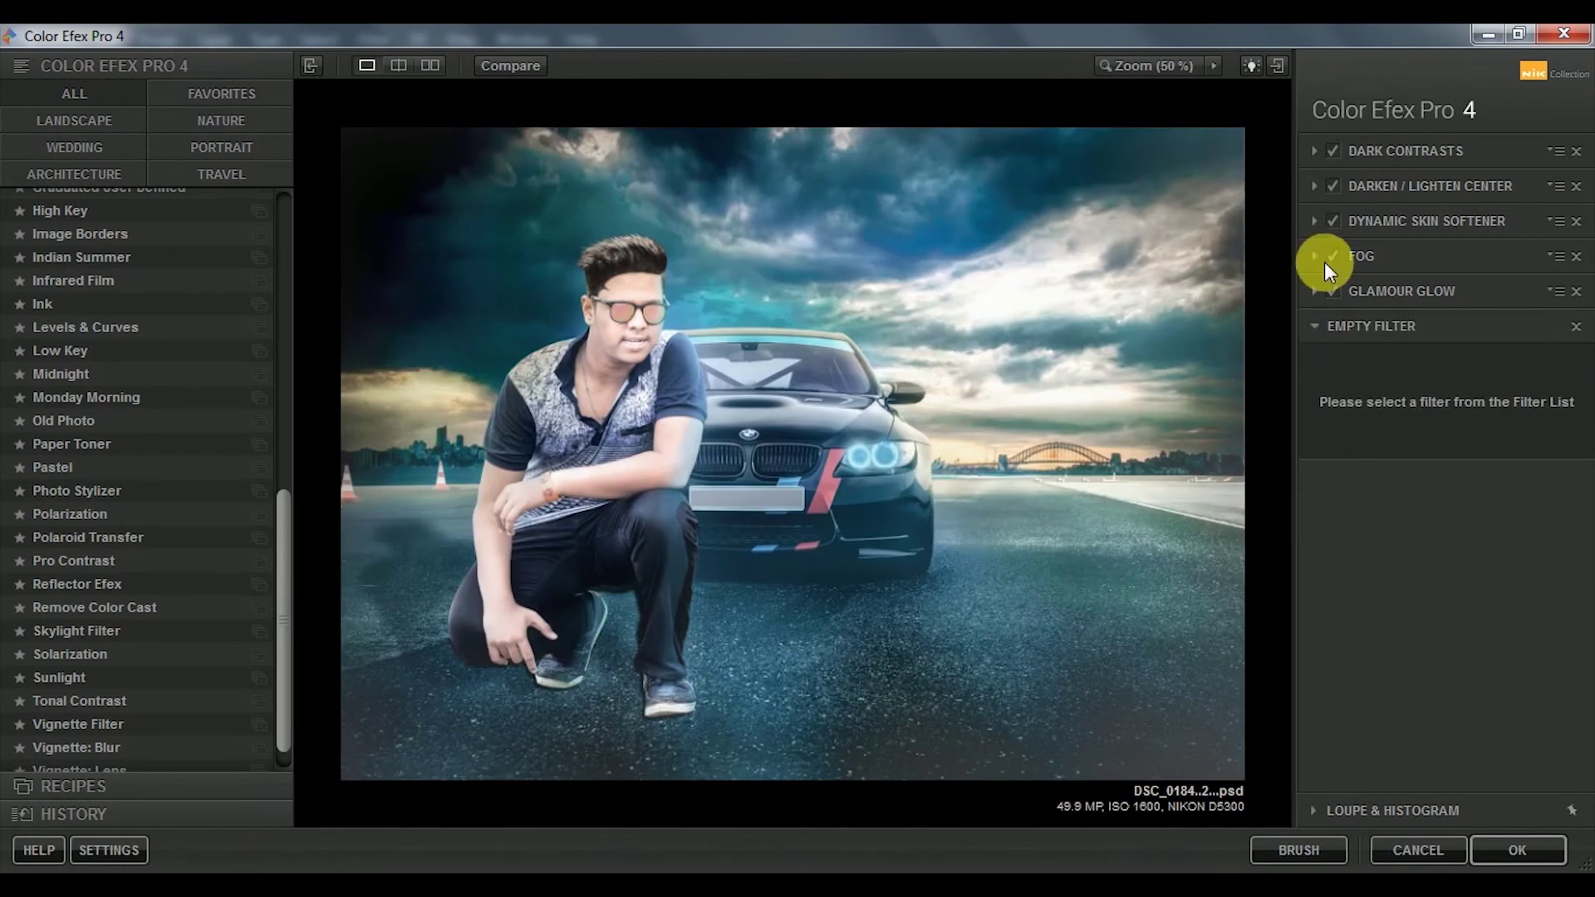
left_click(1332, 257)
scroll(249, 333, "up", 10)
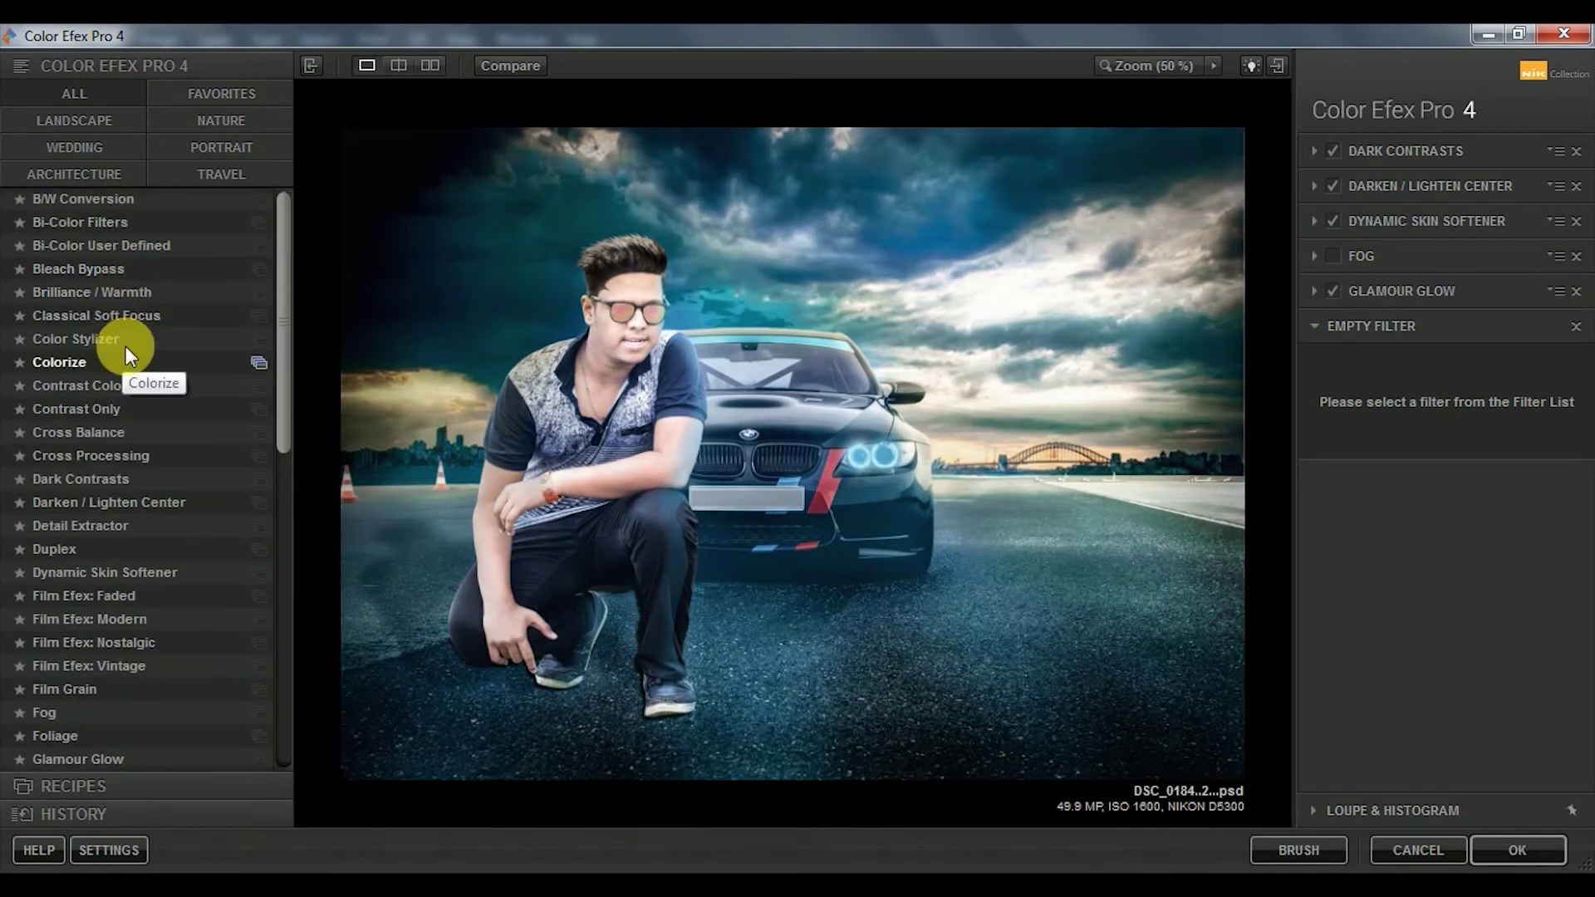
left_click(83, 199)
- Render the Color Efex stack into Photoshop as a Color Efex Pro 4 layer above Layer 20
left_click(1564, 632)
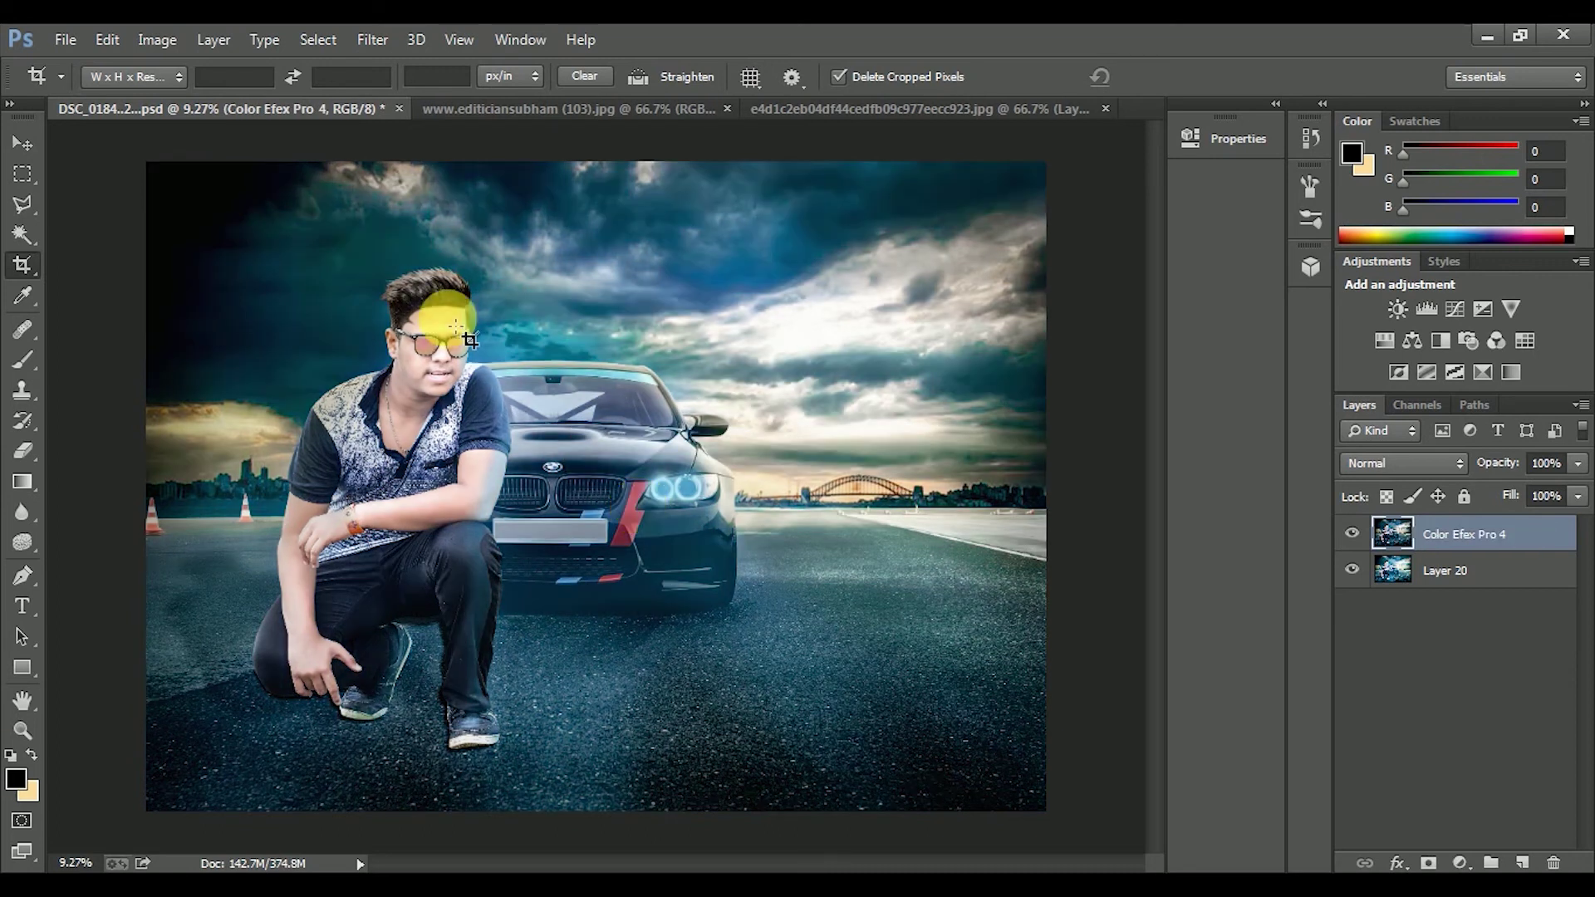
scroll(614, 357, "up", 1)
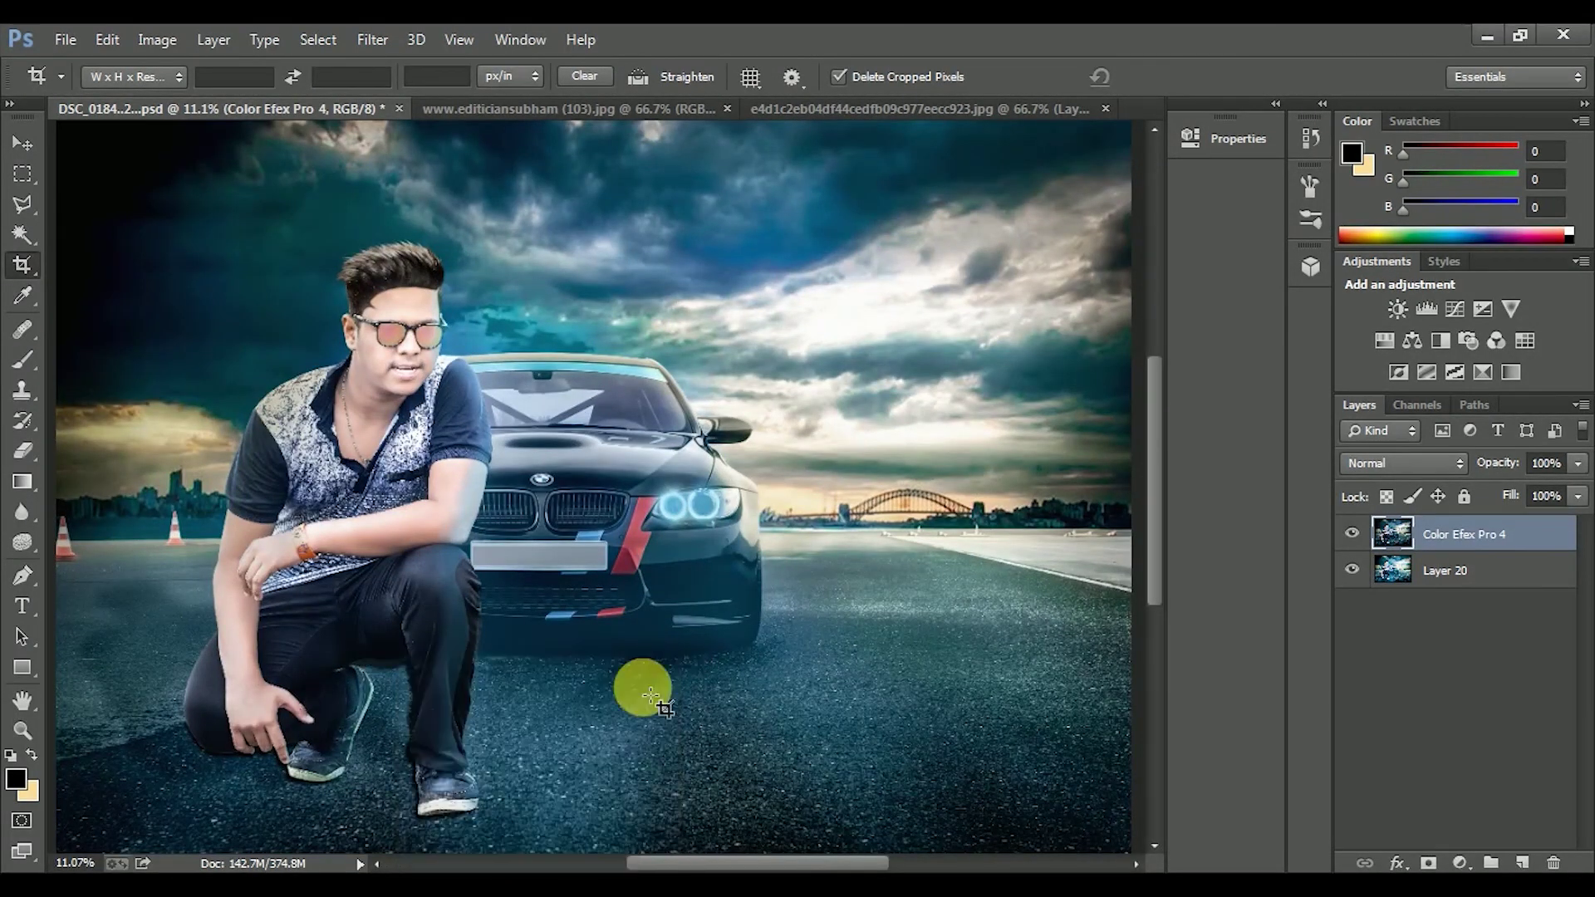
scroll(650, 694, "down", 1)
- Fill black letterbox strips across the top and bottom on new Layer 21
scroll(650, 835, "down", 1)
key("m")
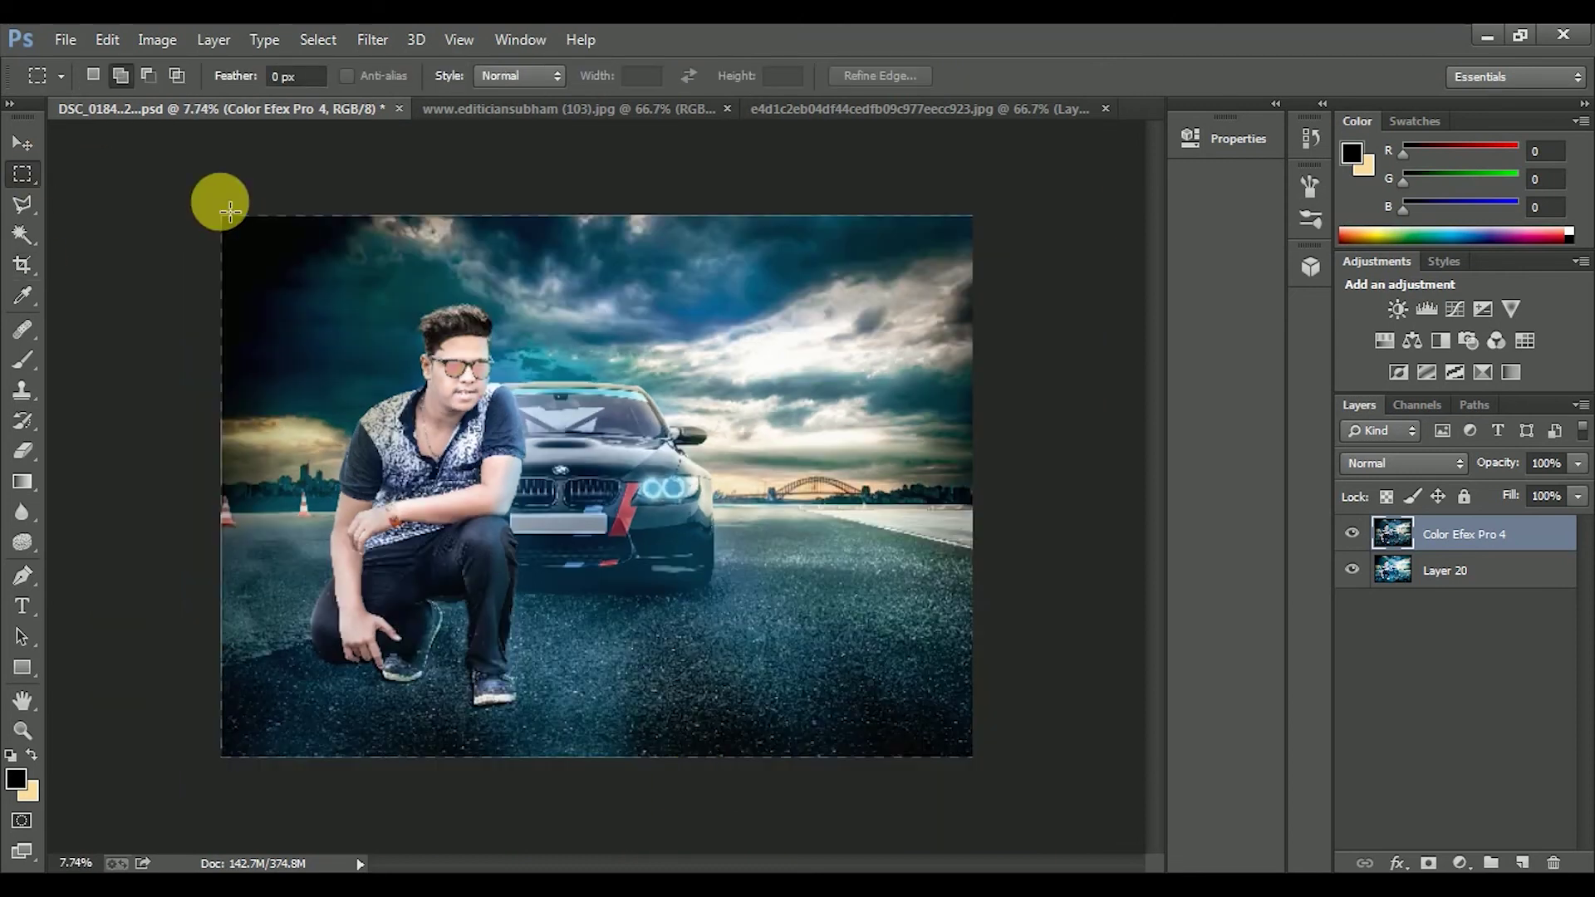
left_click_drag(229, 212, 1005, 251)
key("ctrl+shift+alt+n")
key("alt+BackSpace")
left_click_drag(581, 237, 593, 754)
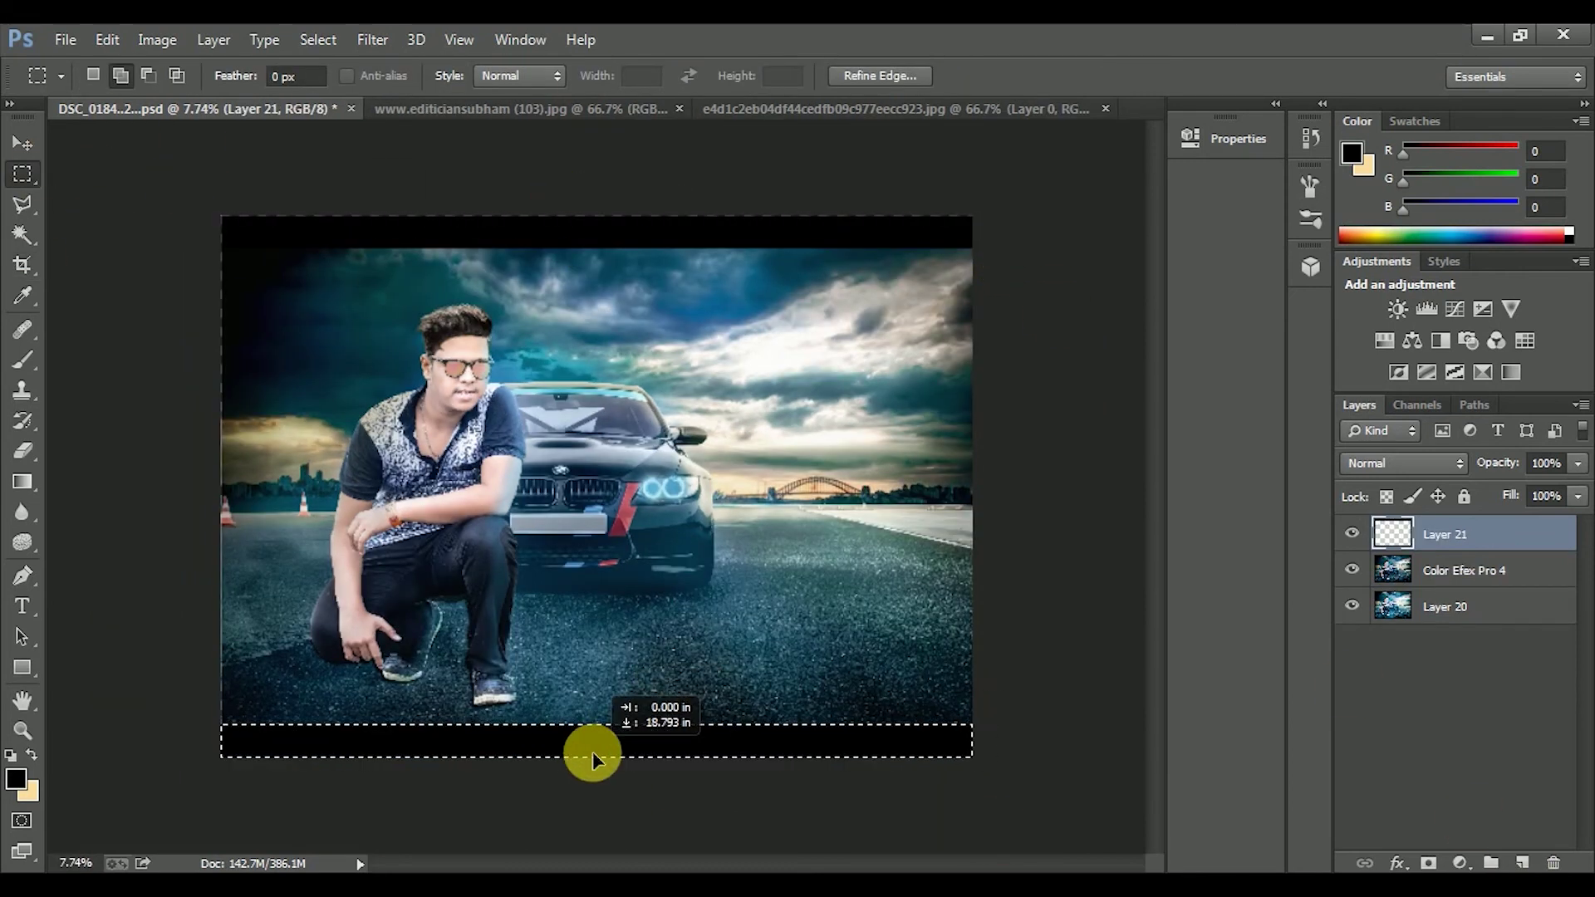
key("ctrl+d")
key("ctrl+0")
- Add a Sepia Photo Filter adjustment at 37% density above the Color Efex Pro 4 layer
left_click(1487, 570)
left_click(1460, 863)
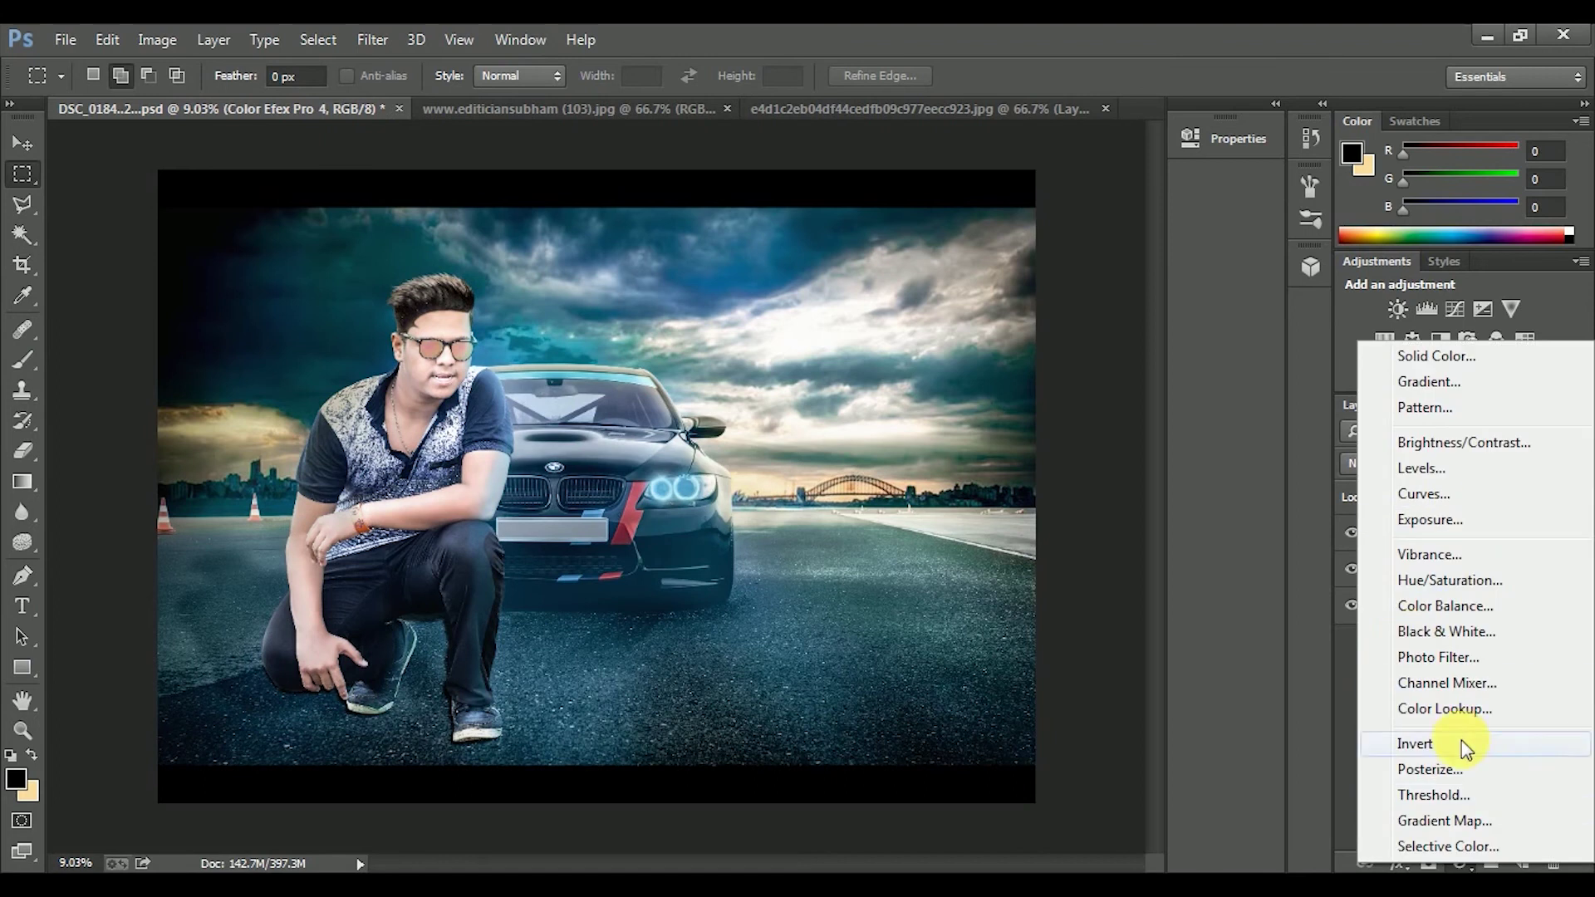
left_click(1438, 657)
left_click(1022, 193)
left_click(955, 481)
left_click_drag(919, 291, 986, 301)
left_click(441, 445)
key("ctrl+0")
left_click(1351, 574)
left_click(1351, 574)
- Save the document with Ctrl+S
key("ctrl+s")
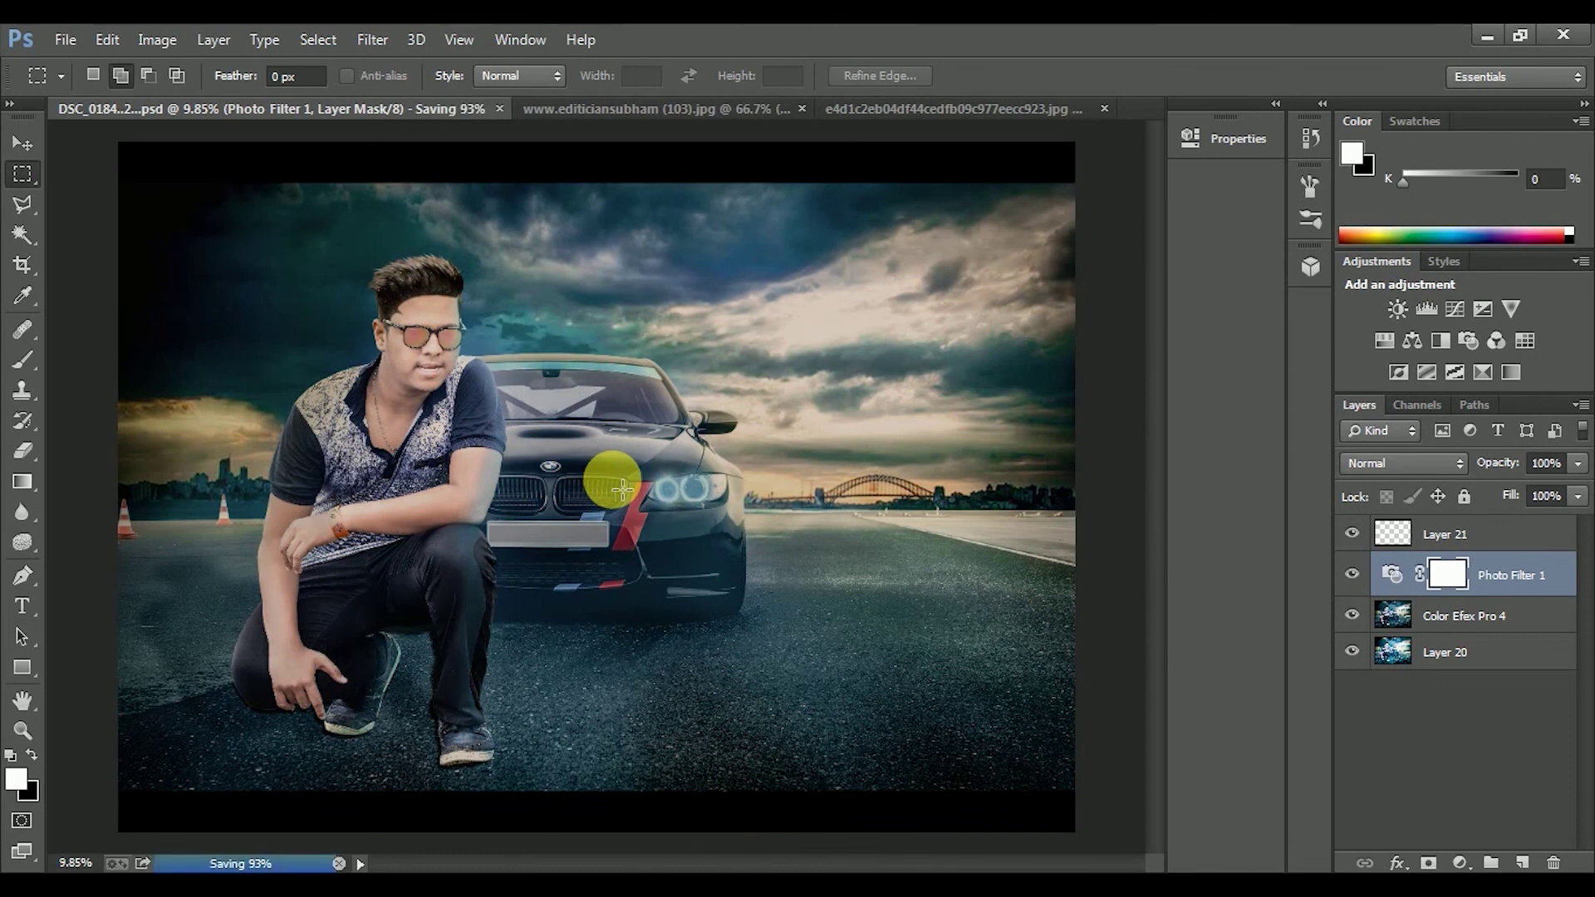
scroll(622, 489, "up", 3)
scroll(388, 316, "up", 2)
scroll(425, 342, "down", 5)
- Apply a Camera Raw Filter with Clarity +28 and Temperature +18 to the Color Efex Pro 4 layer
key("alt+bracketleft")
left_click(372, 39)
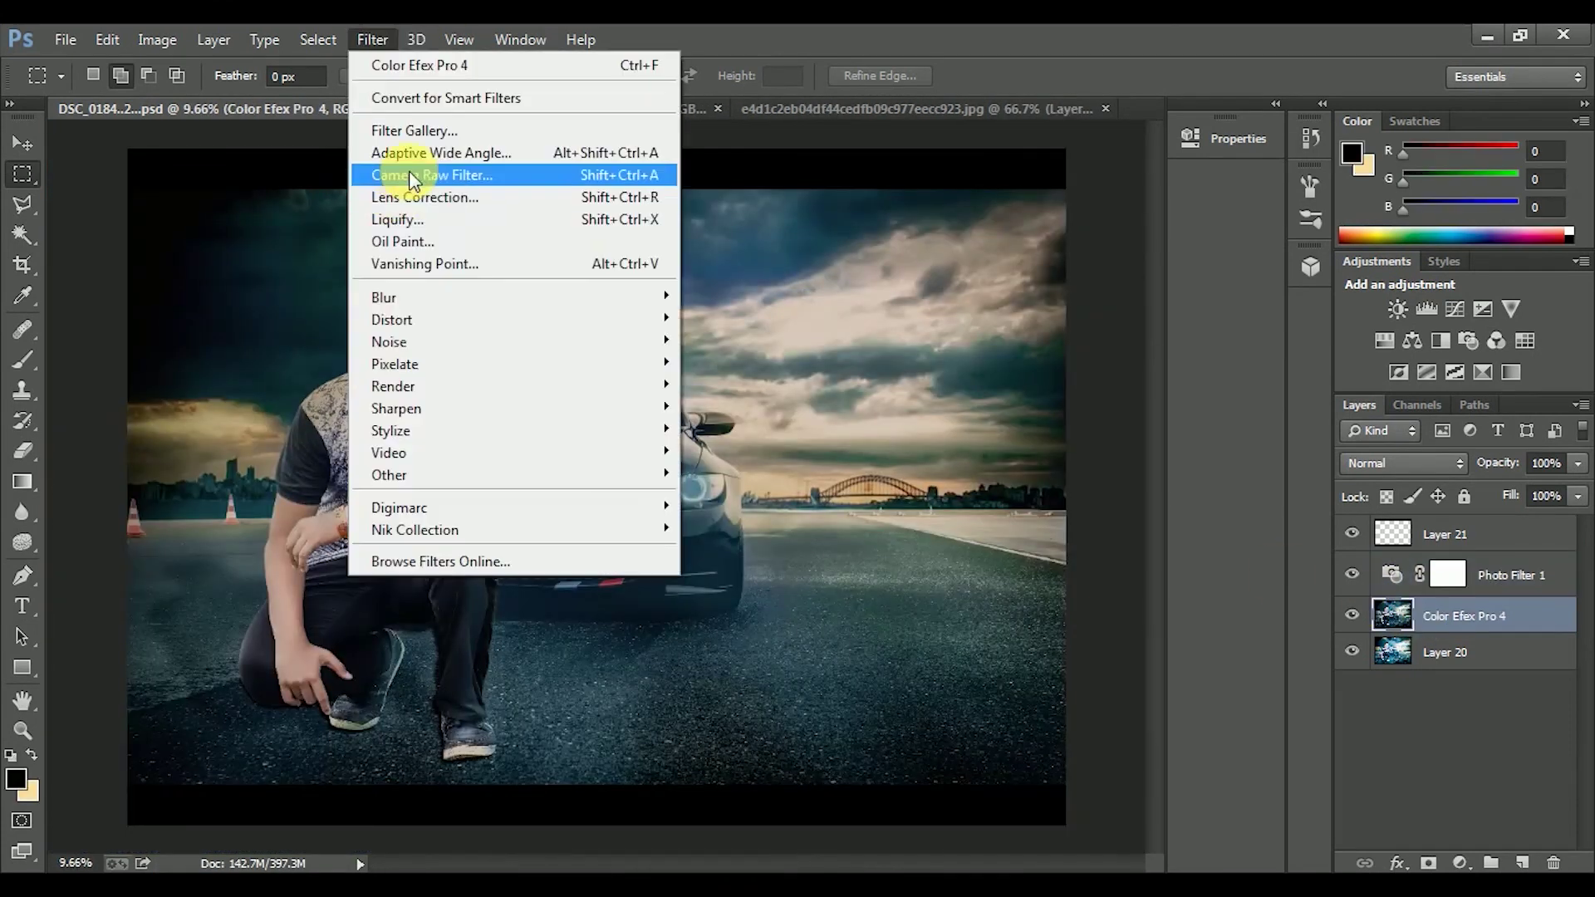
left_click(410, 175)
left_click_drag(1241, 737, 1263, 738)
left_click_drag(1241, 388, 1266, 388)
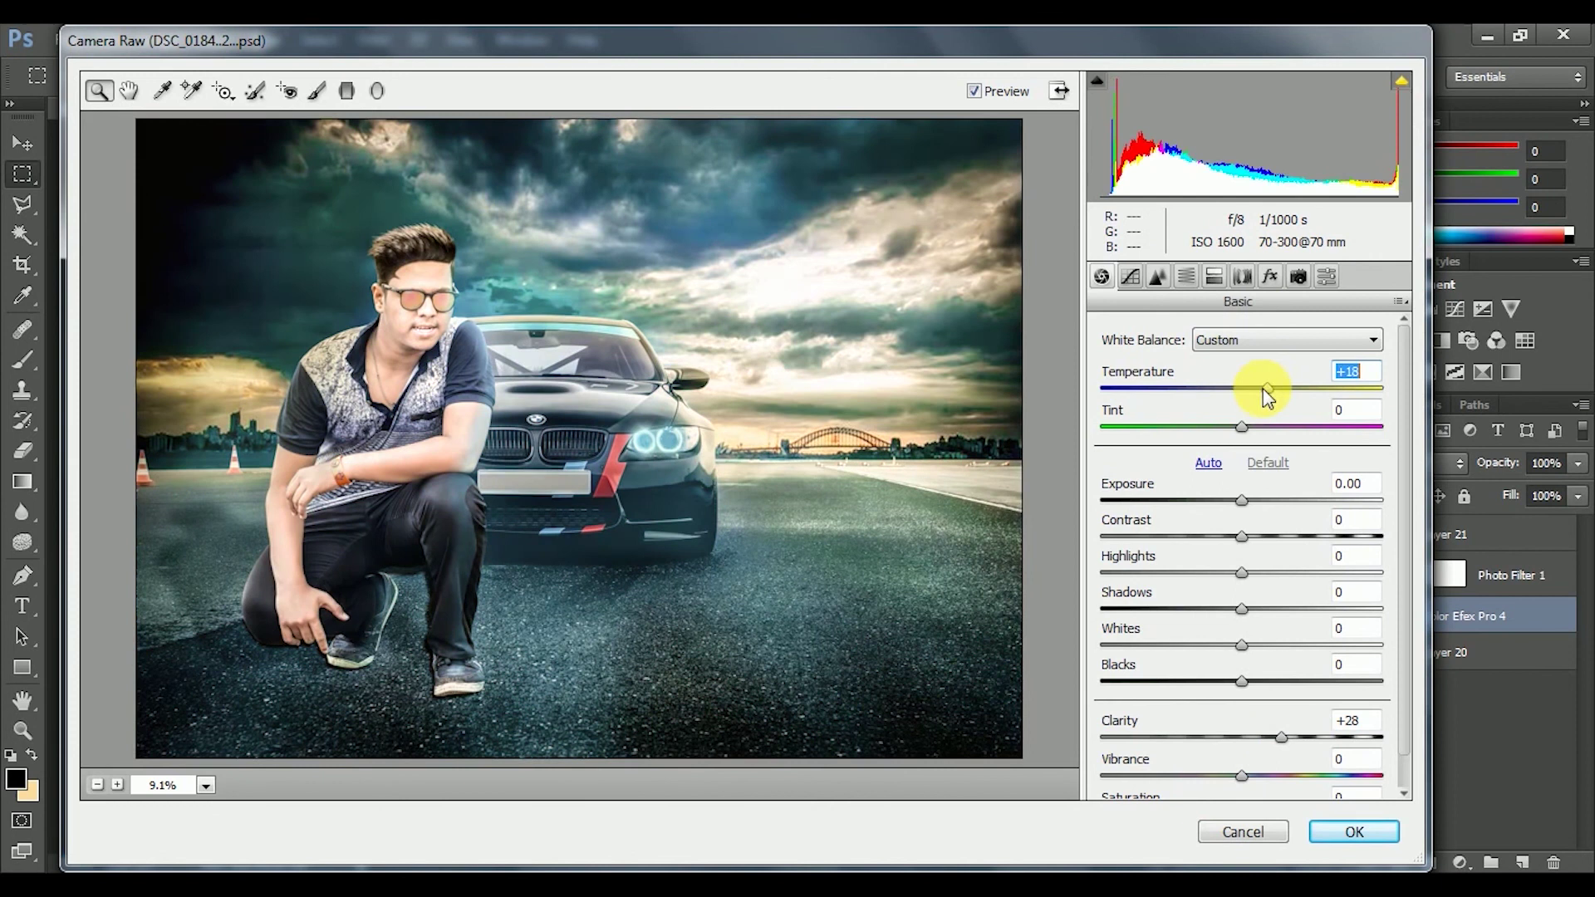
left_click(1186, 276)
left_click(1353, 831)
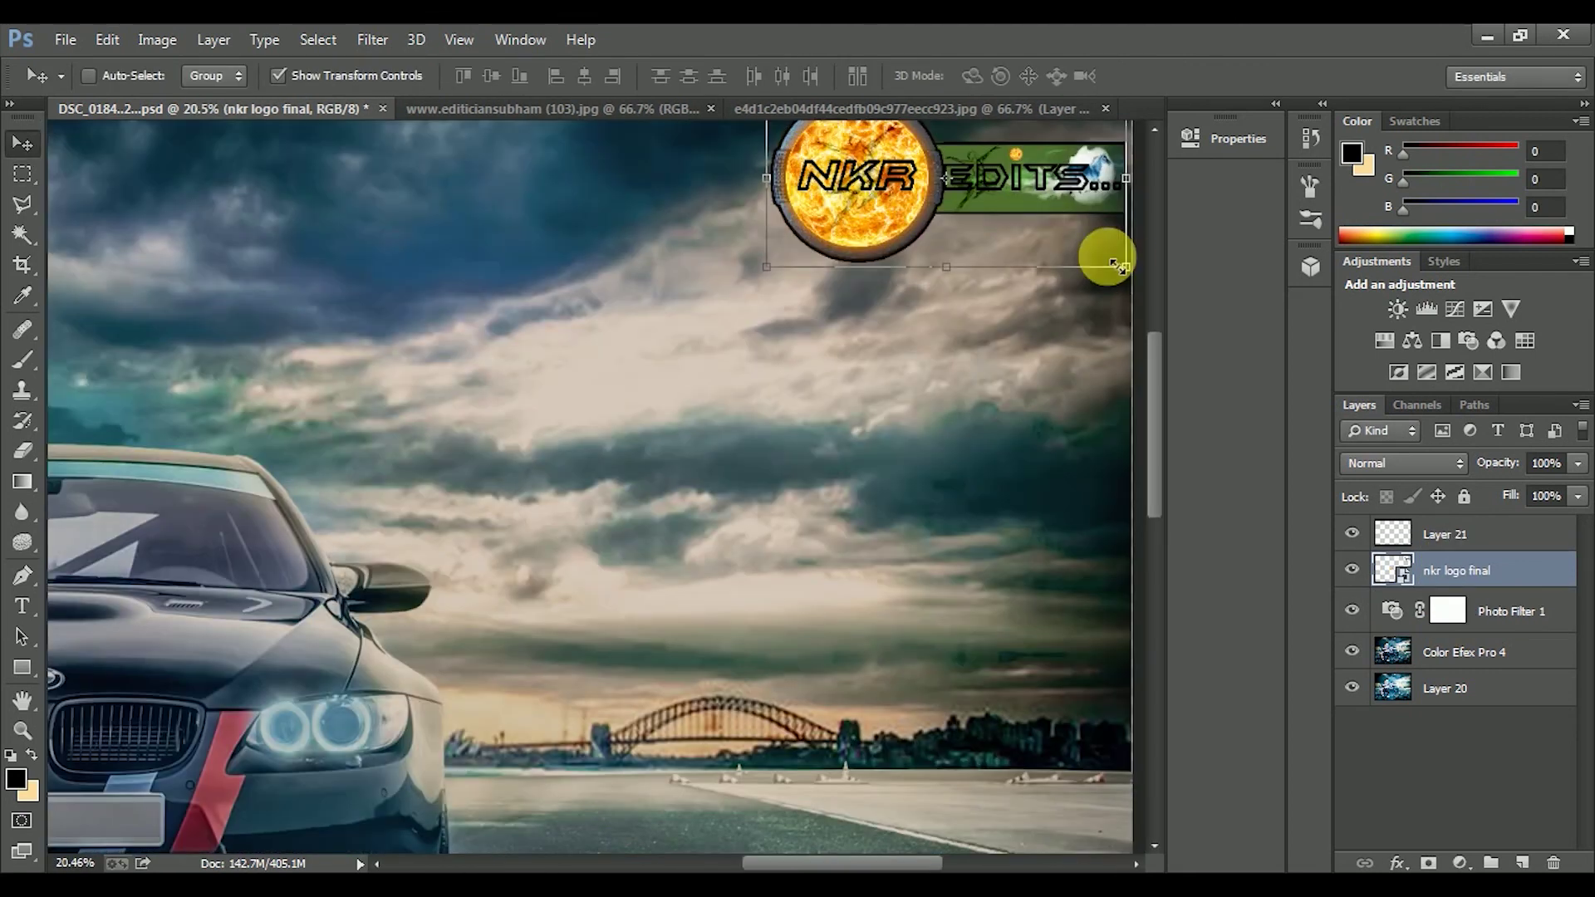
- Shrink the NKR logo into the top-right corner
left_click_drag(1117, 264, 968, 167)
scroll(837, 421, "up", 2)
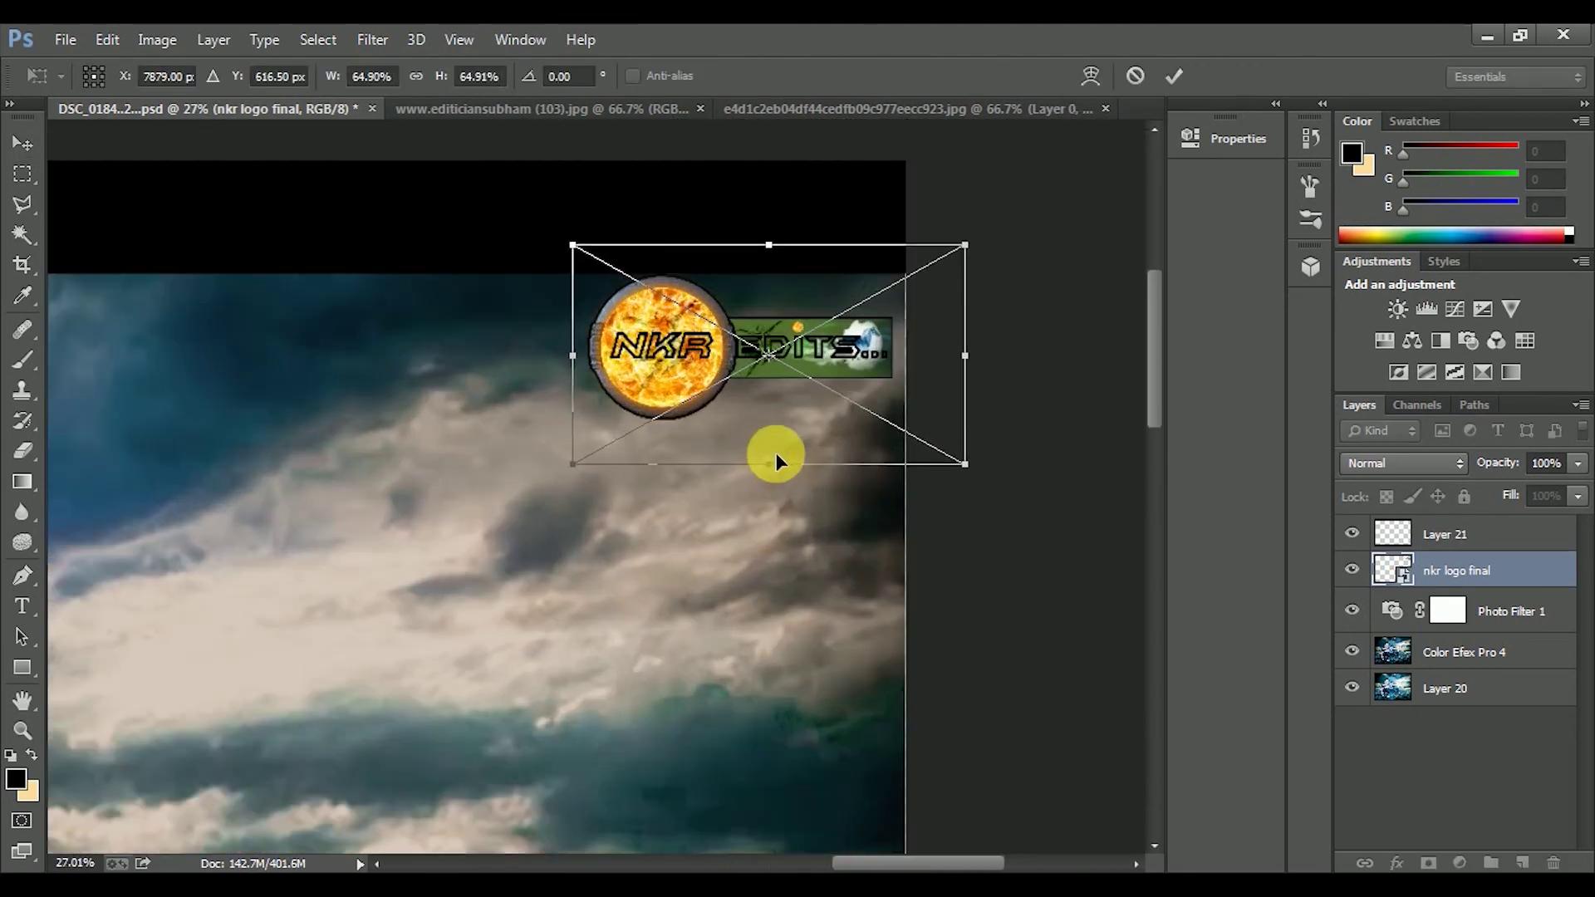
key("Return")
- Crop the picture narrower at the left edge and save the document
key("ctrl+0")
key("c")
left_click_drag(1039, 498, 1011, 499)
left_click_drag(126, 492, 182, 492)
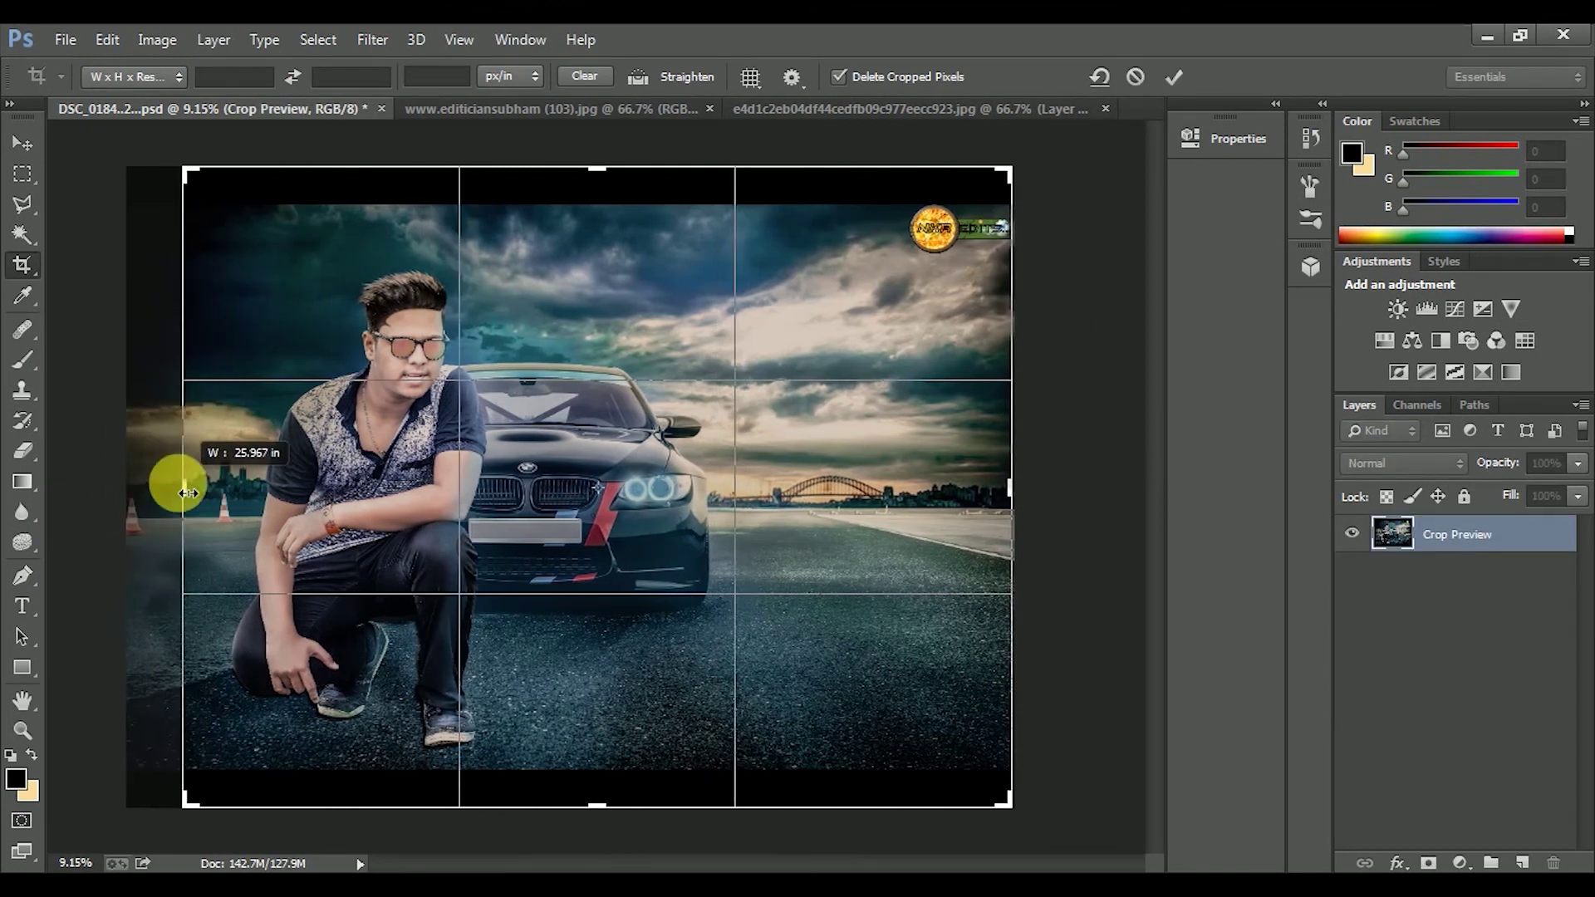
key("Return")
key("ctrl+s")
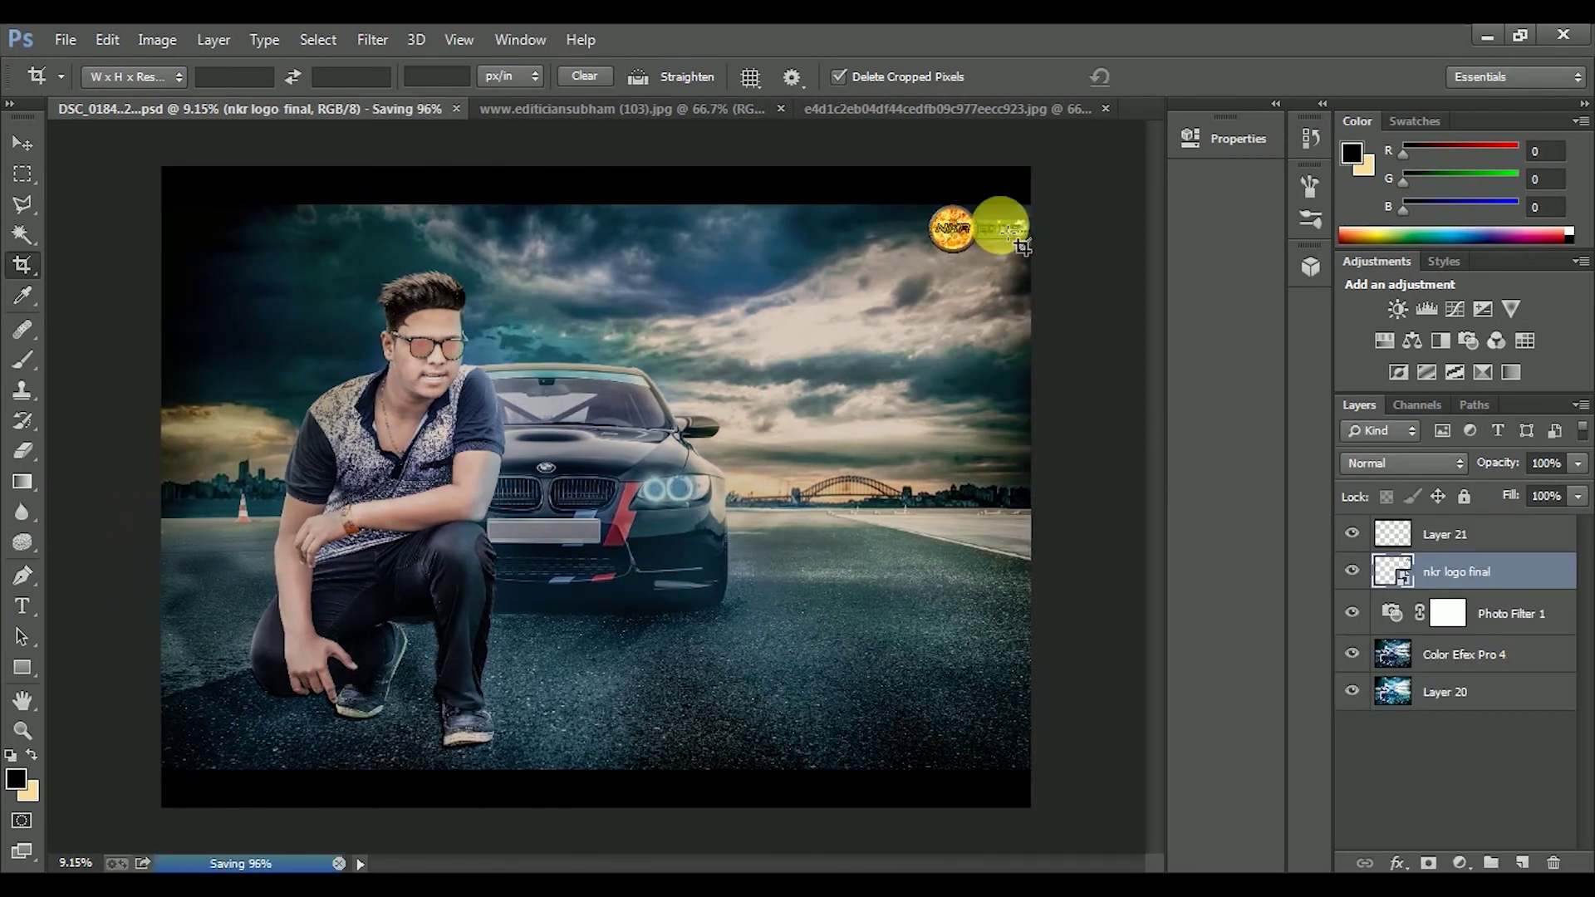